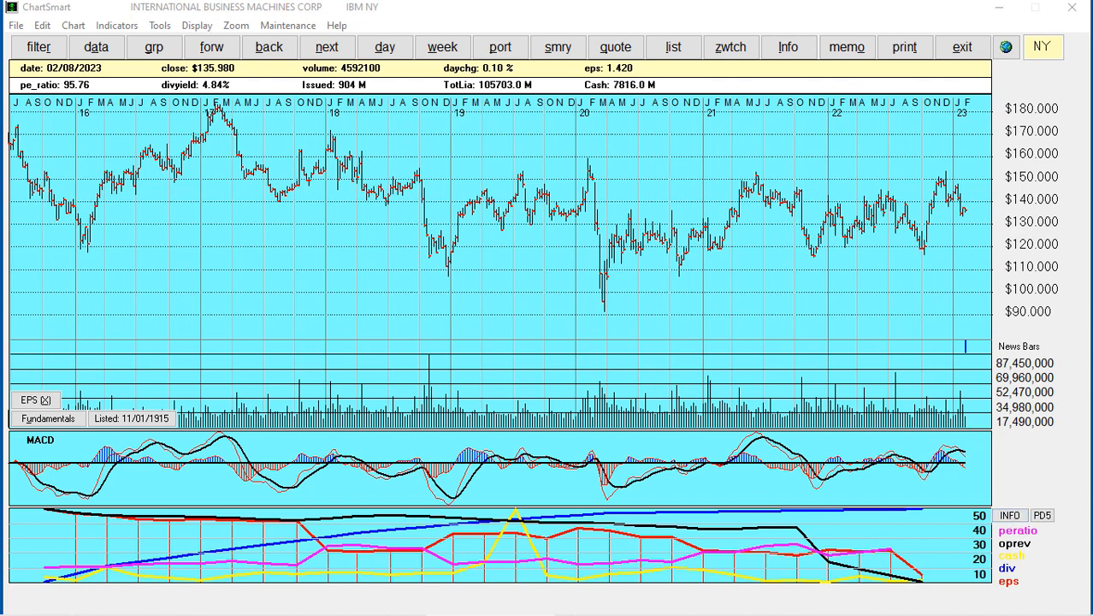
Open the filter menu and bring up the criteria of the personal filter set.
click(39, 49)
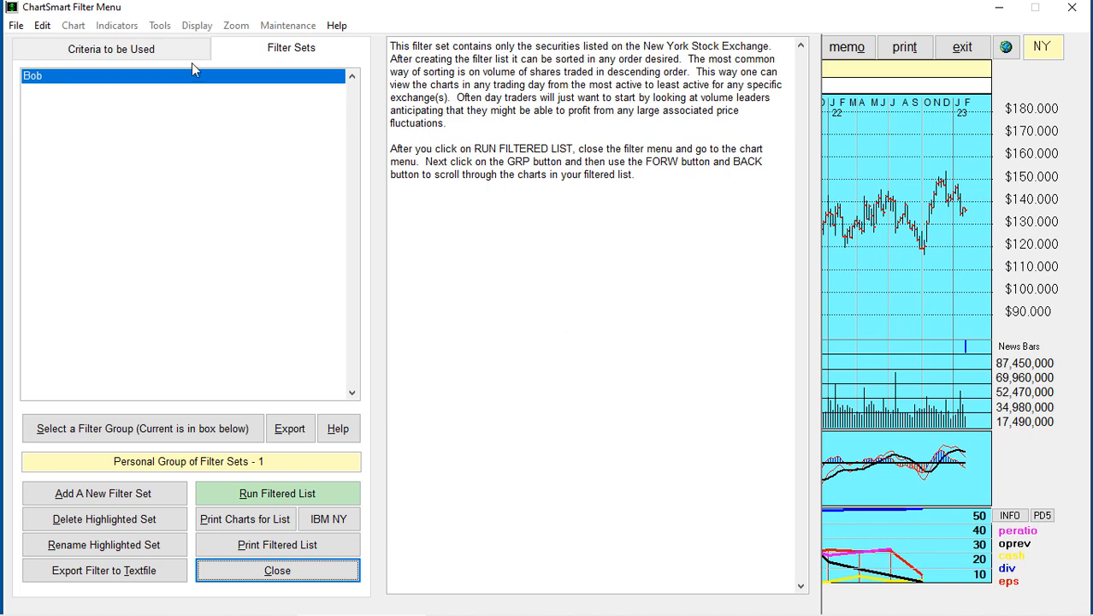
click(120, 53)
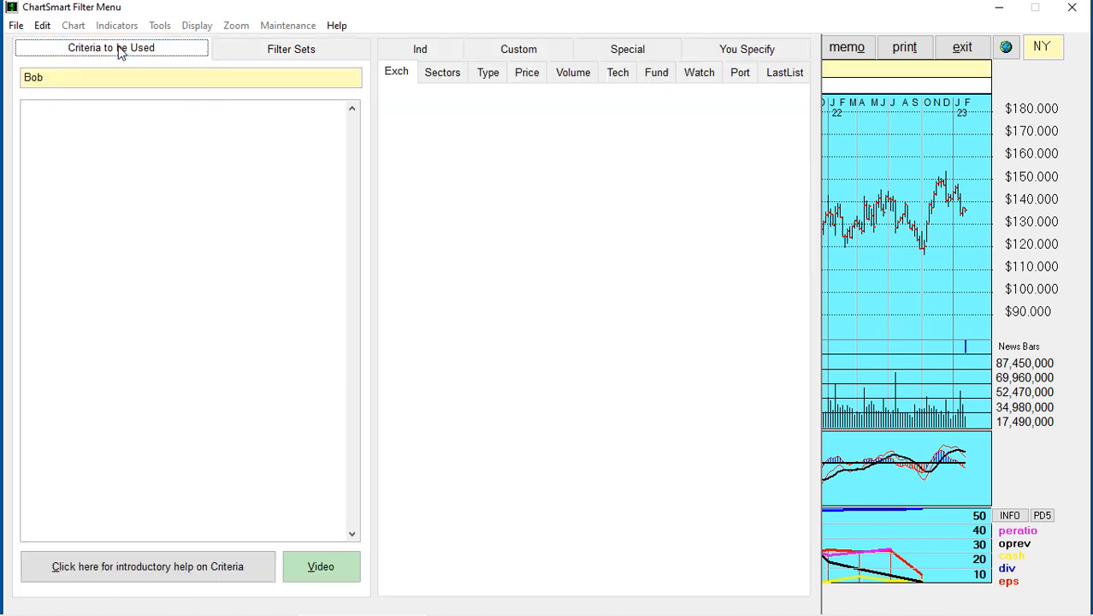
click(316, 51)
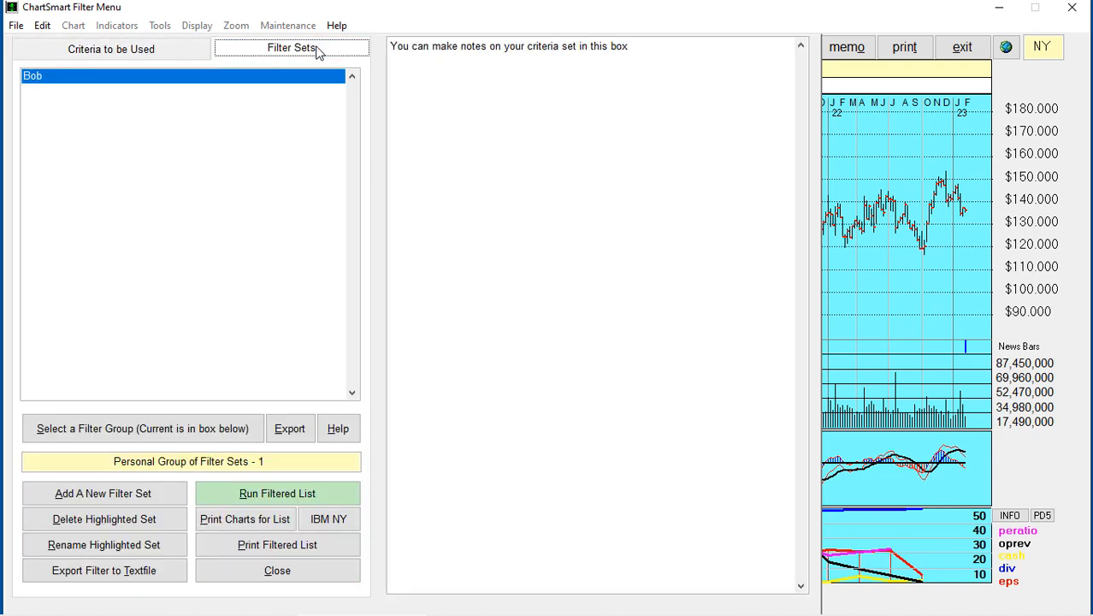
double_click(37, 78)
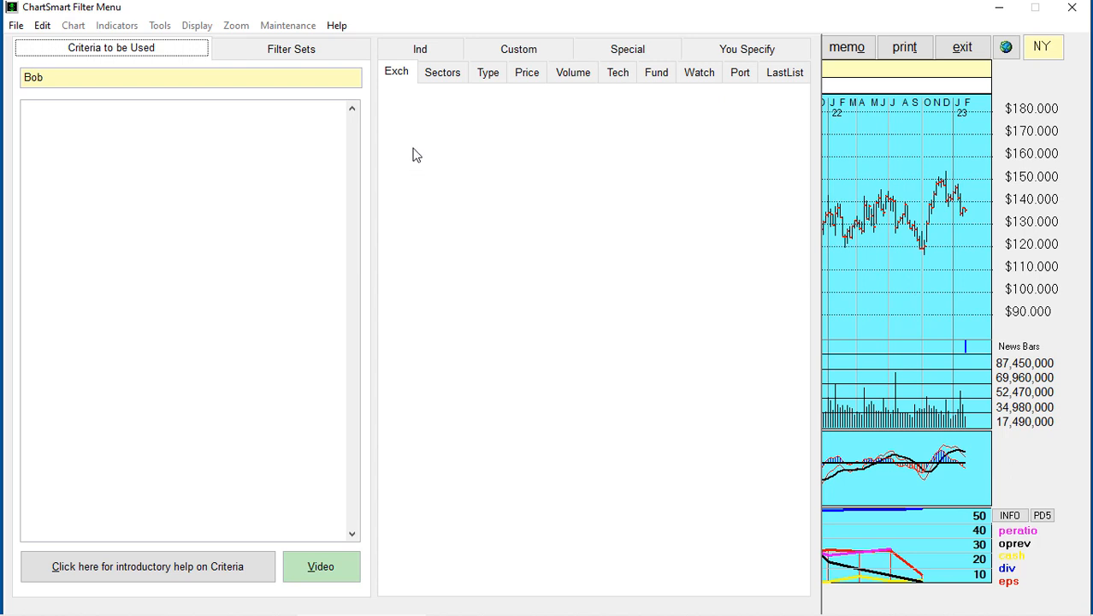
Read the notes on the Toronto, New York and Canadian Venture Exchange criteria.
click(396, 75)
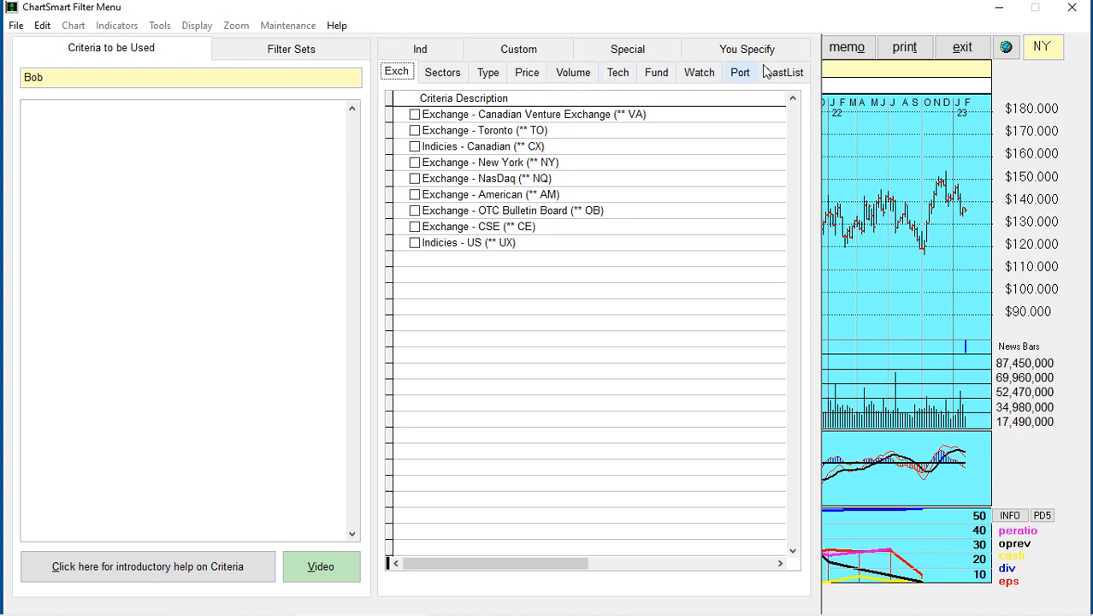
double_click(504, 130)
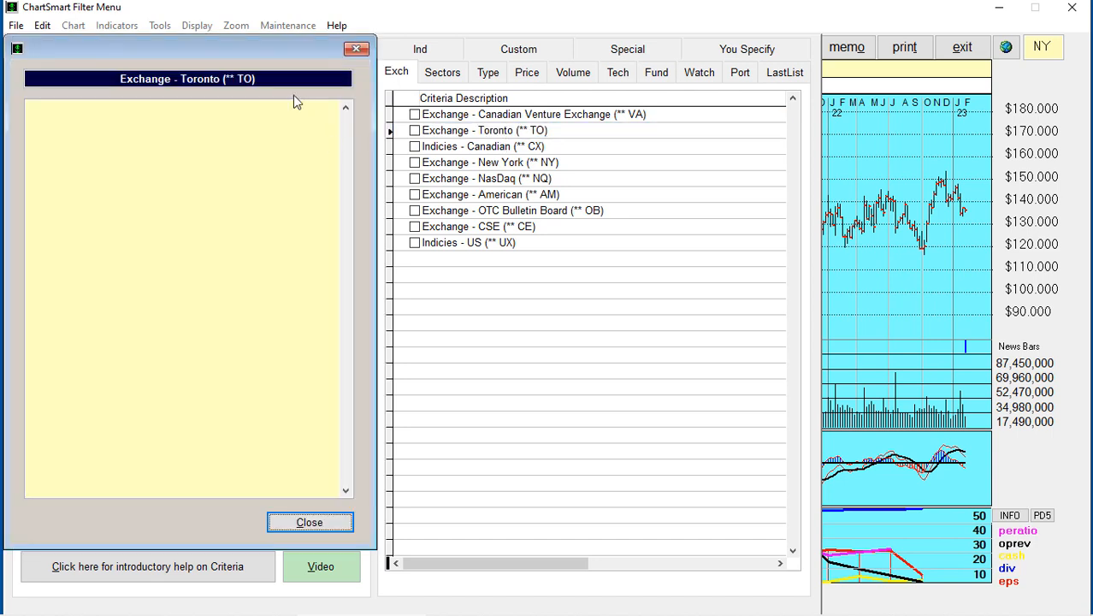
click(309, 522)
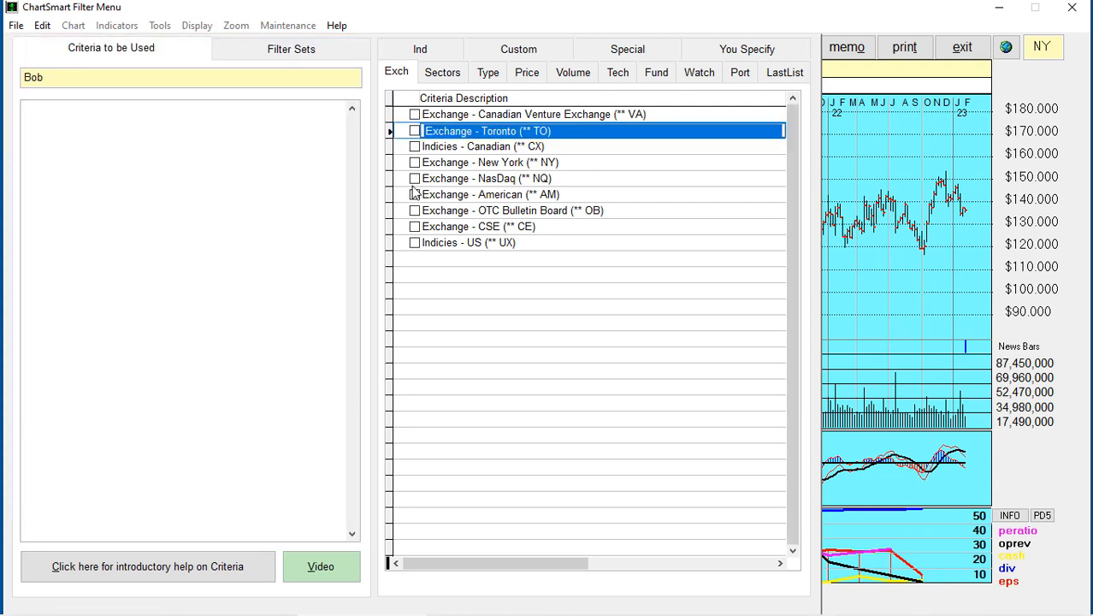
double_click(491, 165)
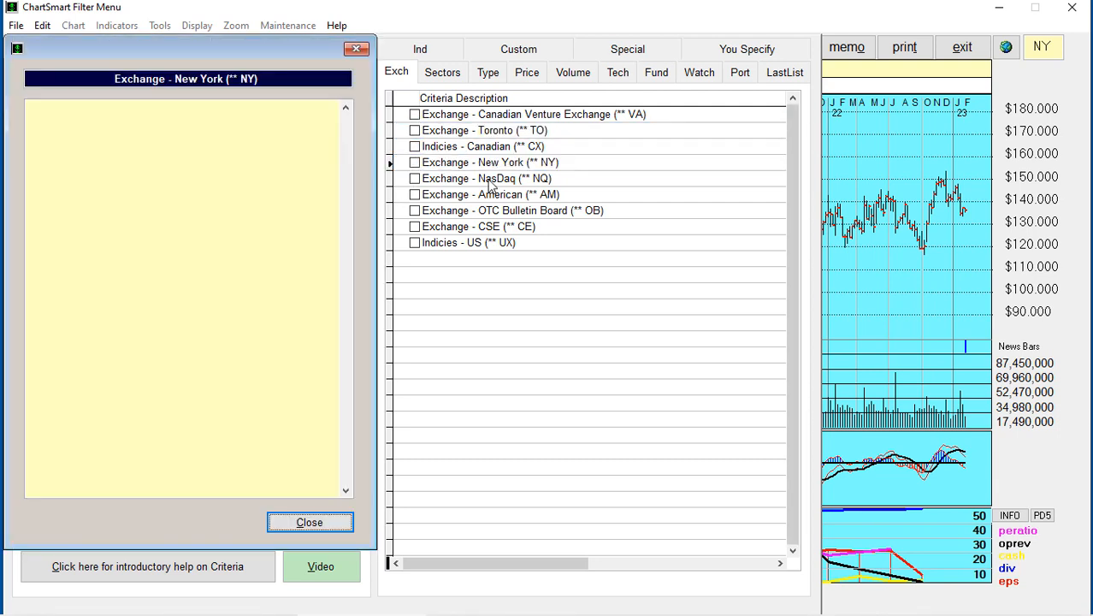
click(310, 524)
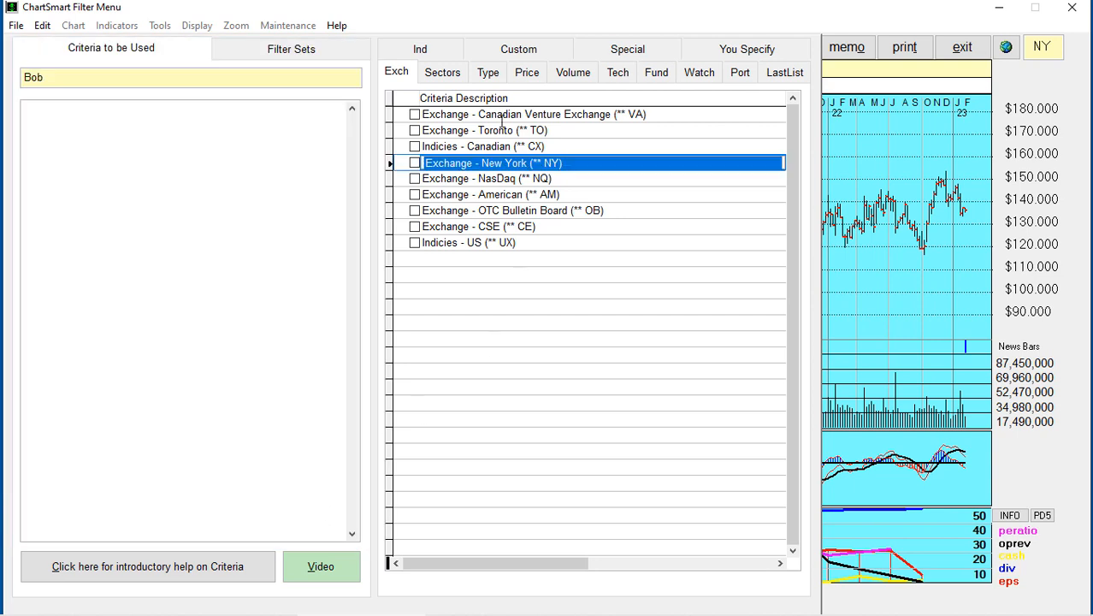
double_click(488, 113)
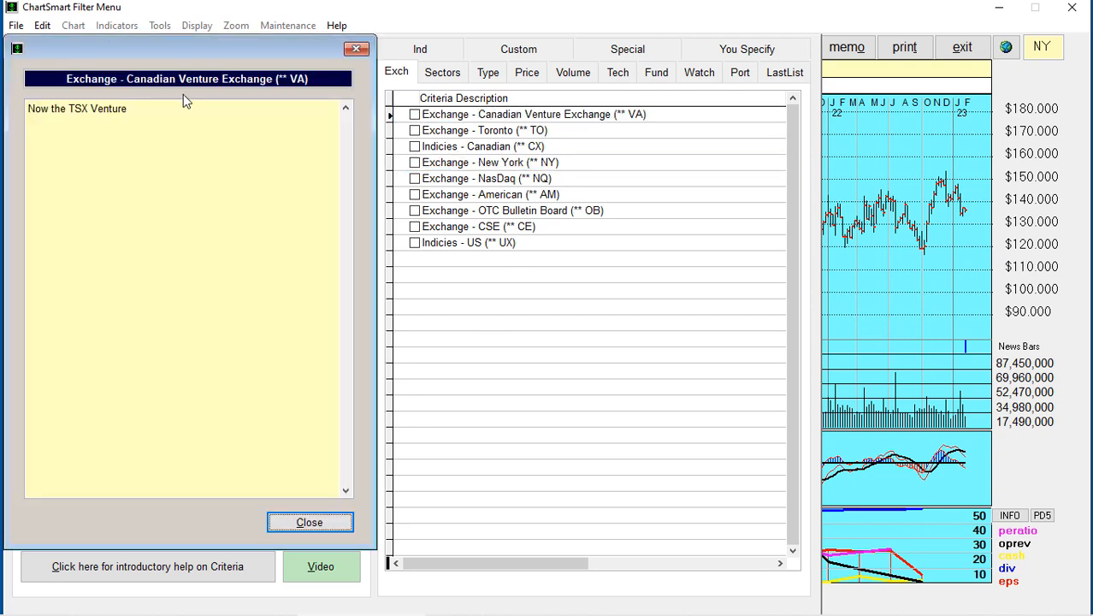
click(302, 522)
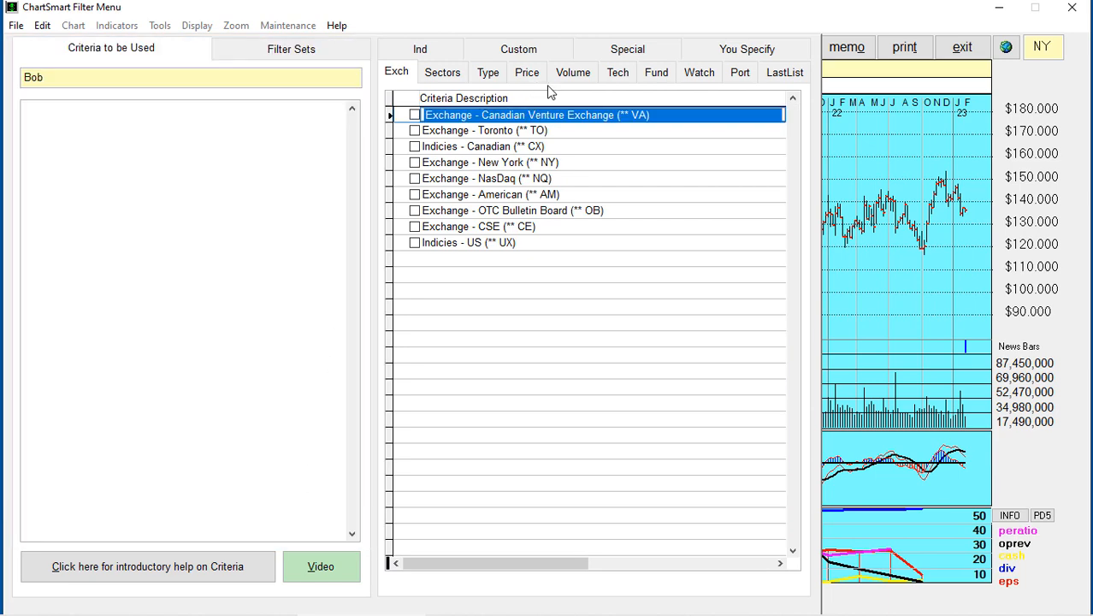
Review the technical criteria notes for Bollinger 20 day lower band, OBV 50 day accumulation/distribution and 25 day RSI, each in its >= version.
click(617, 73)
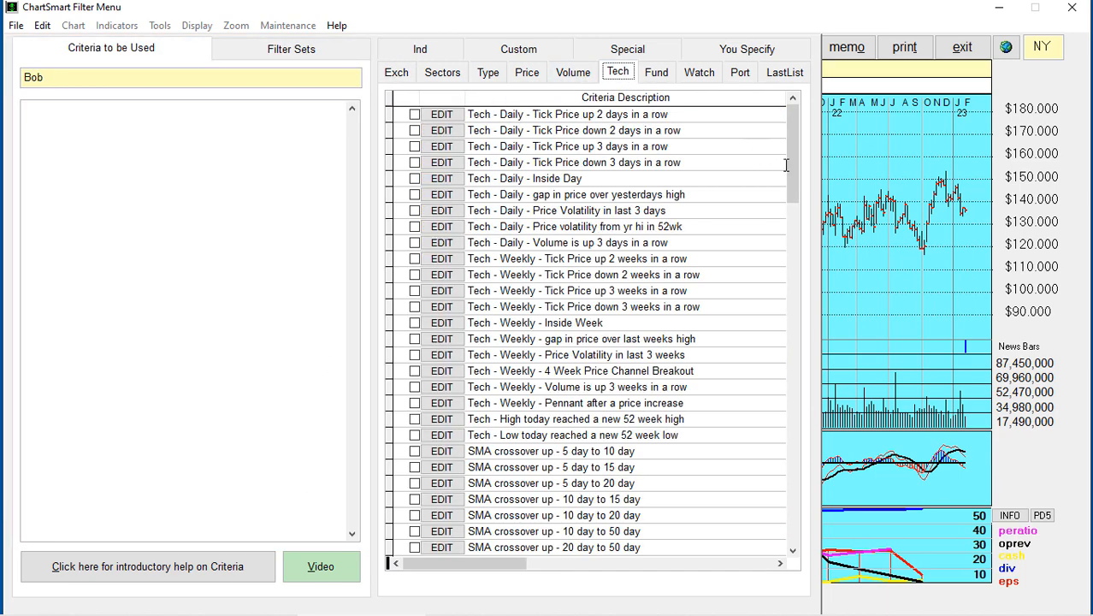
drag(784, 164, 693, 278)
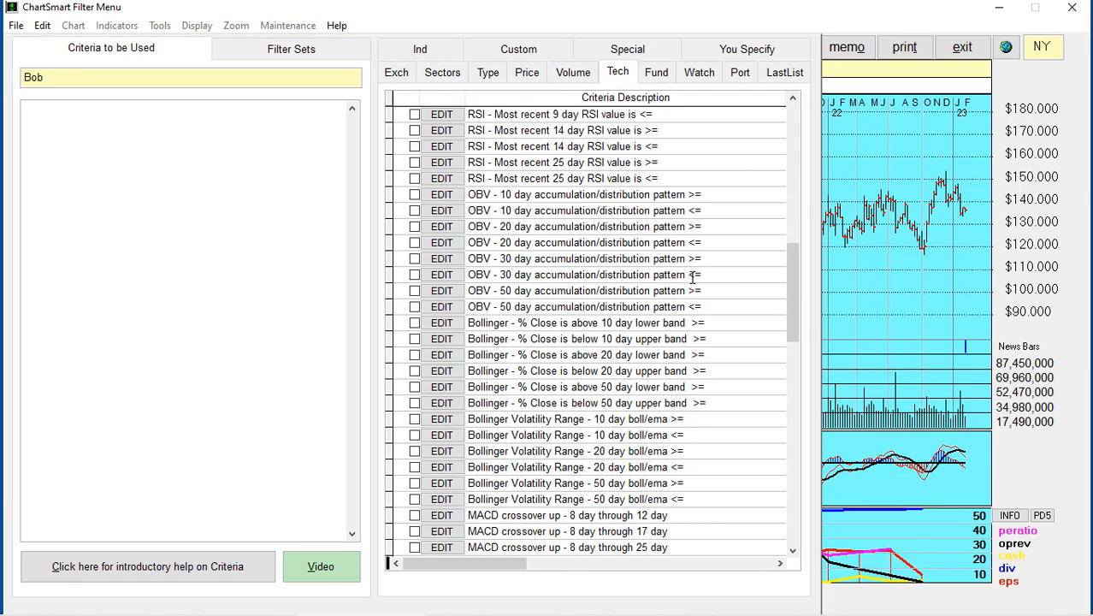
click(604, 358)
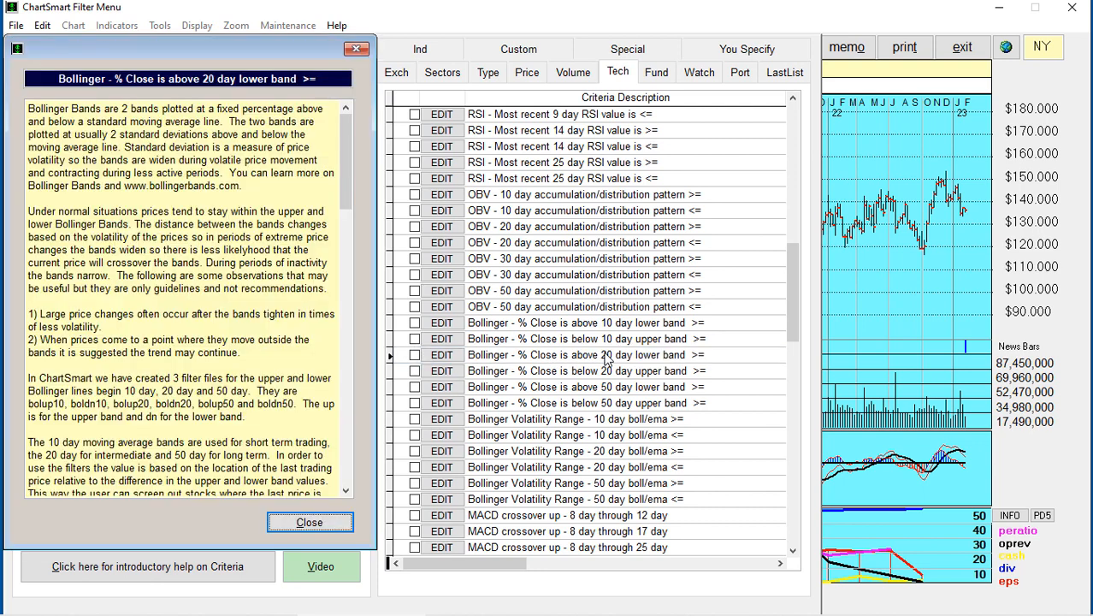
click(308, 521)
click(557, 290)
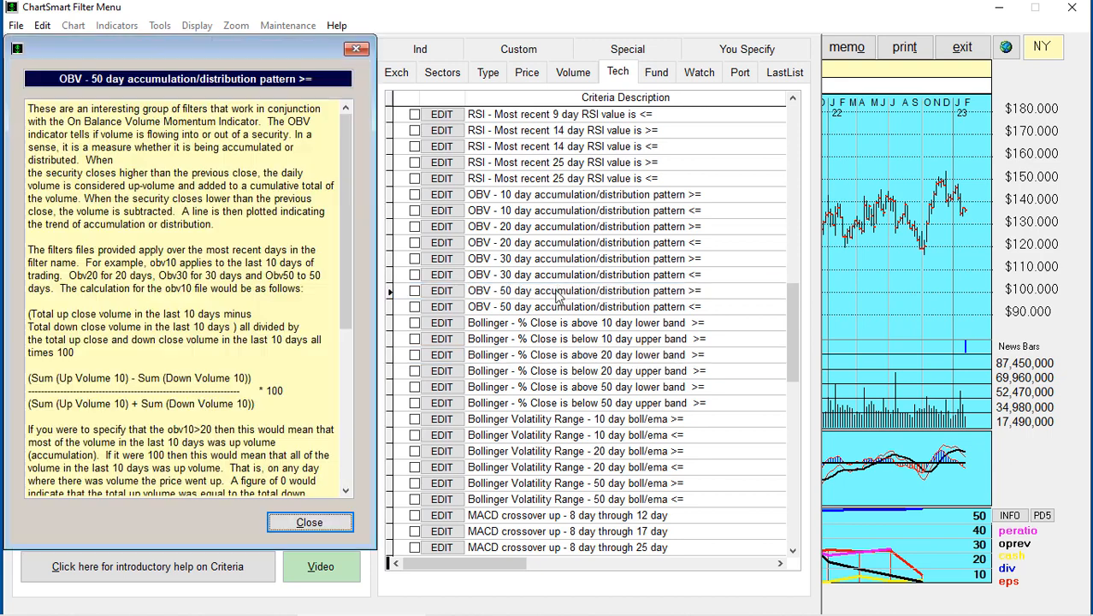
click(310, 521)
click(530, 161)
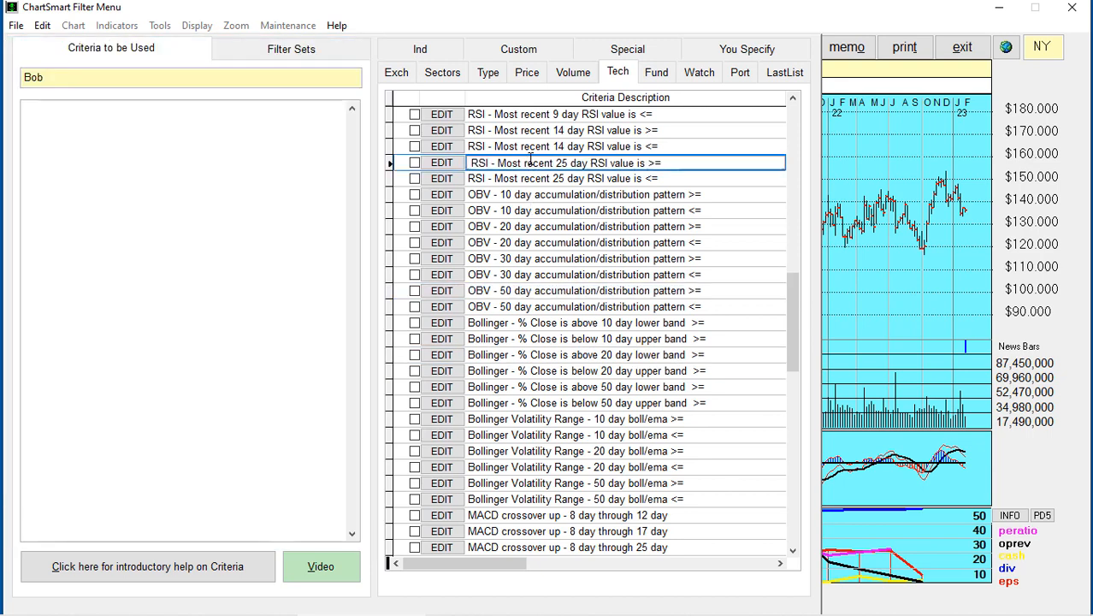
click(311, 524)
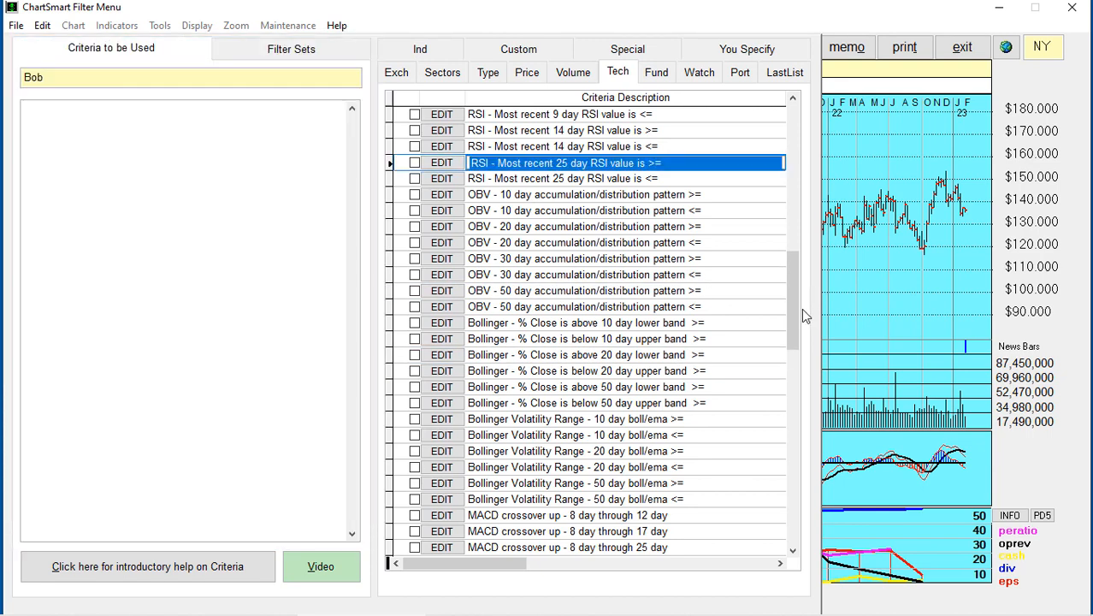
Check the notes on the weekly "Pennant after a price increase" technical criterion.
drag(794, 318, 778, 202)
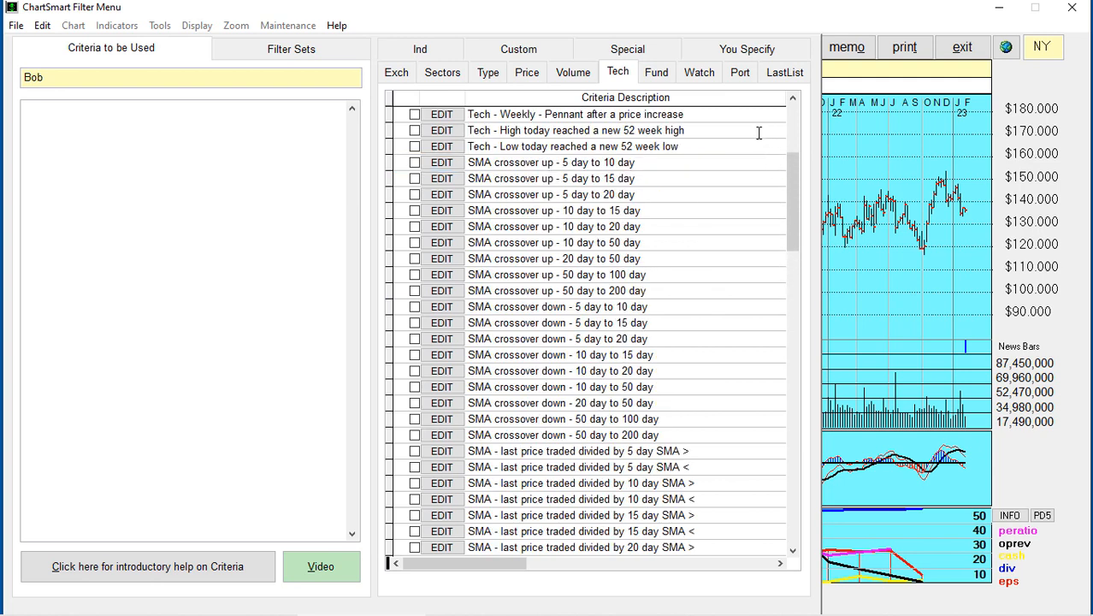
click(574, 113)
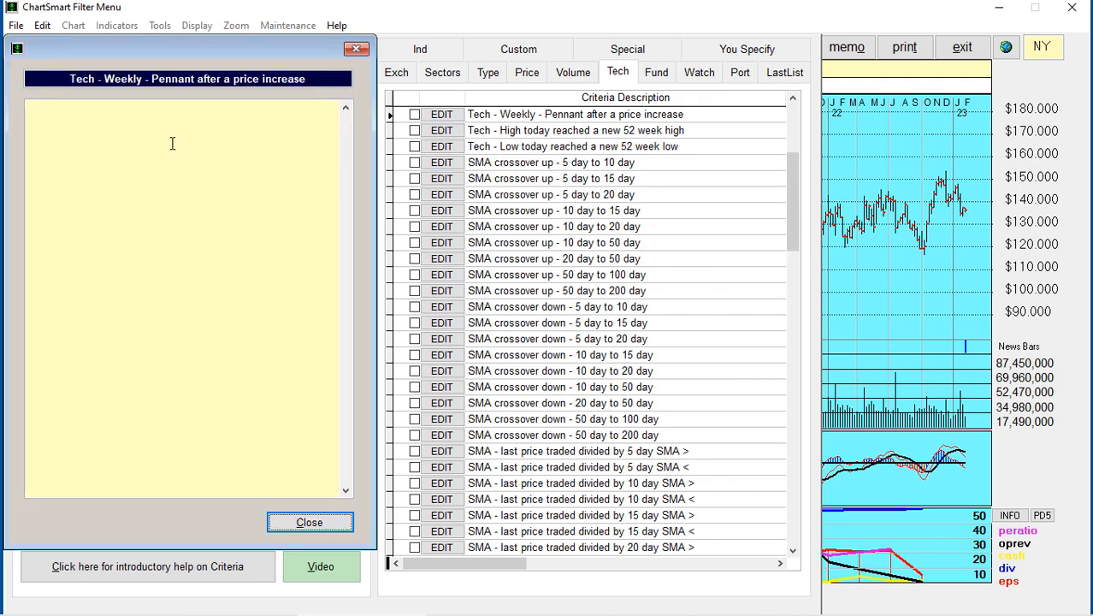
click(307, 522)
drag(795, 235, 786, 146)
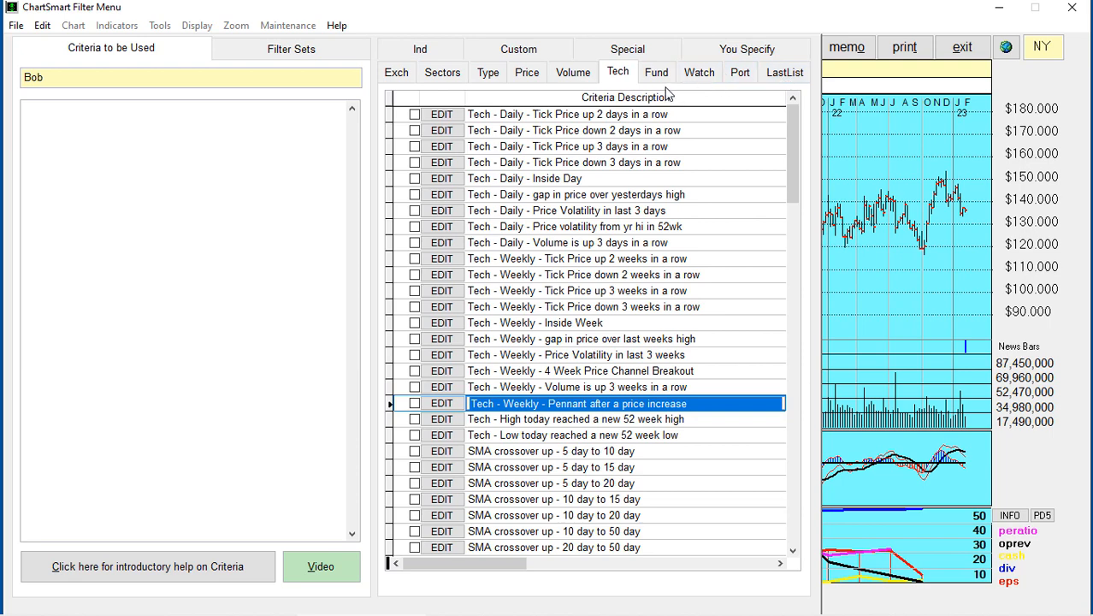
Add the "Exchange - Toronto (** TO)" criterion to the filter set.
click(395, 74)
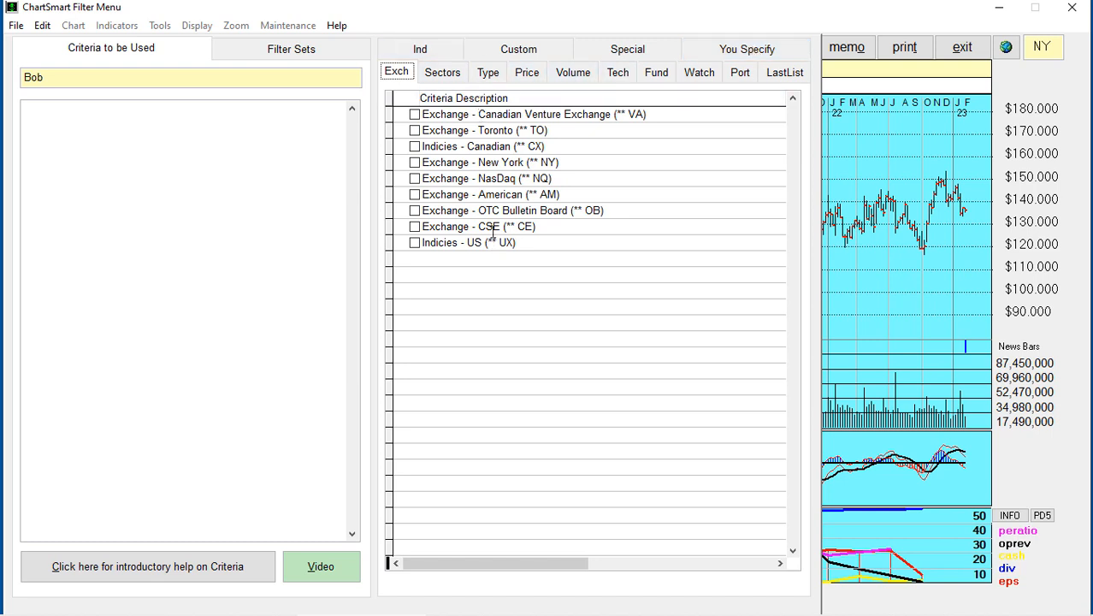
double_click(478, 130)
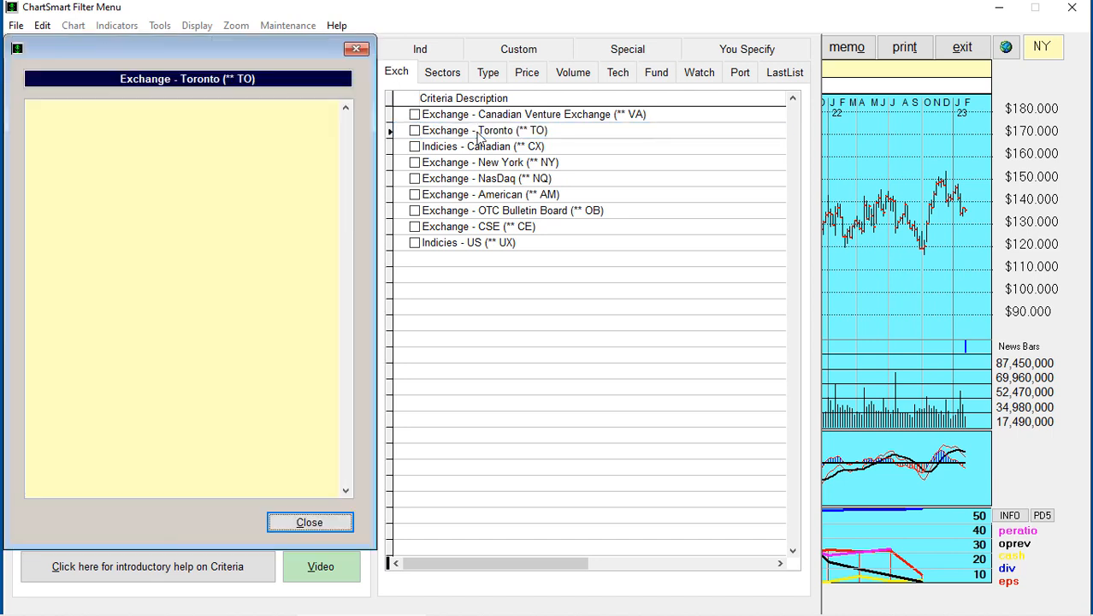
click(310, 522)
click(415, 132)
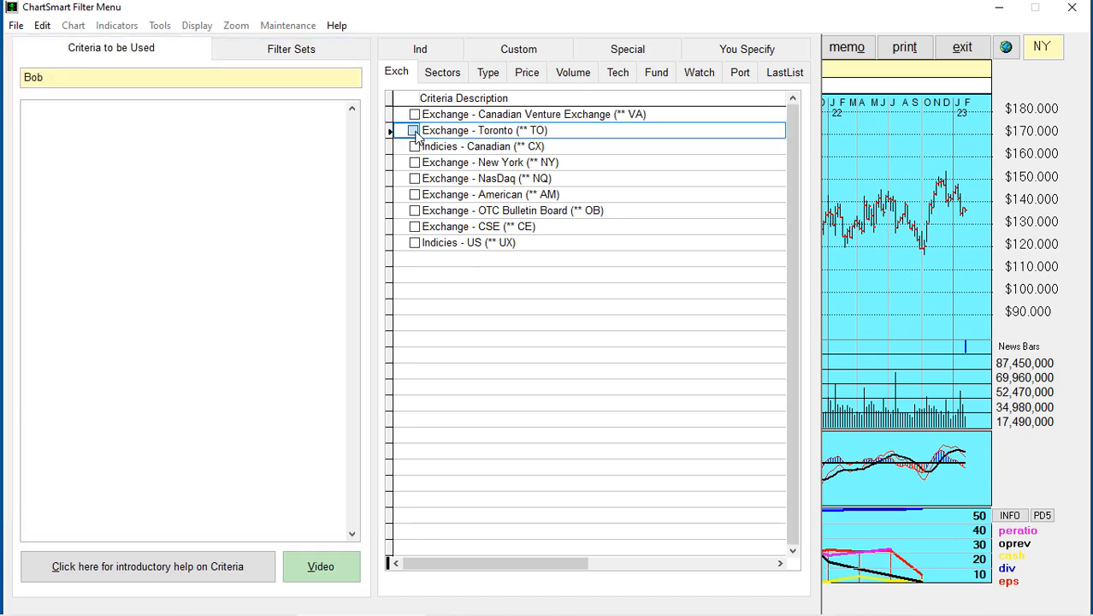
click(415, 133)
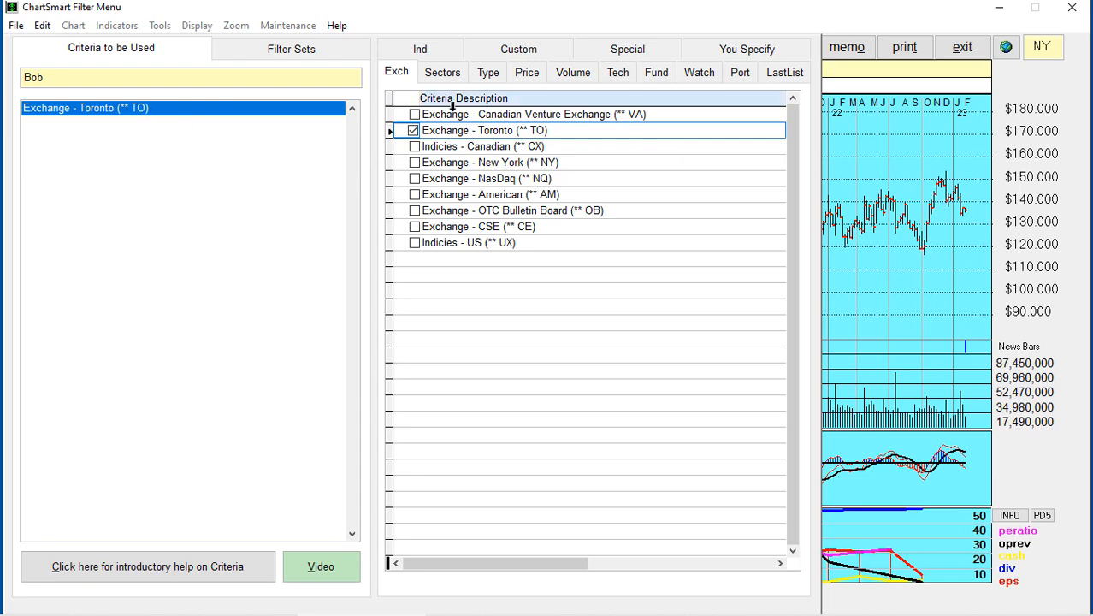
Add the "Last Traded Price >=" criterion to the filter set with a value of 10.00.
click(527, 75)
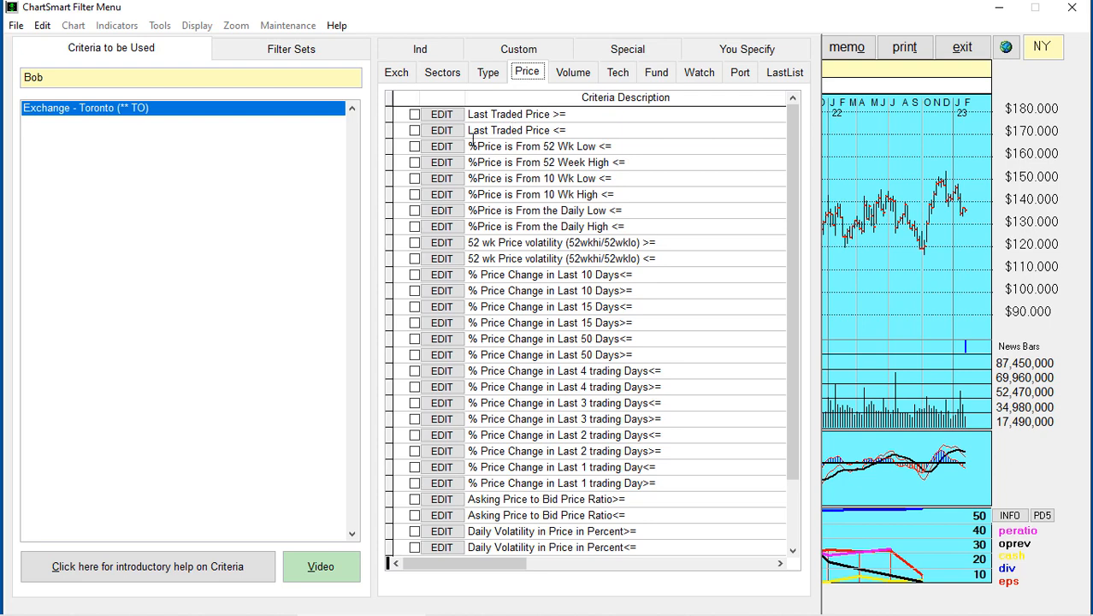
click(414, 116)
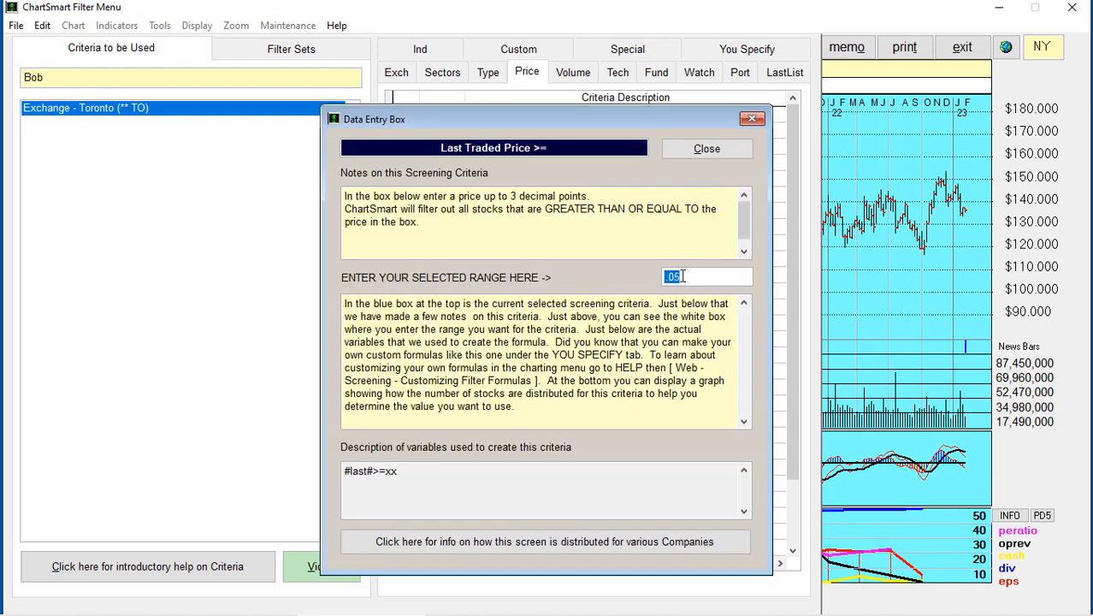
drag(702, 275, 660, 275)
text(10.00)
click(709, 152)
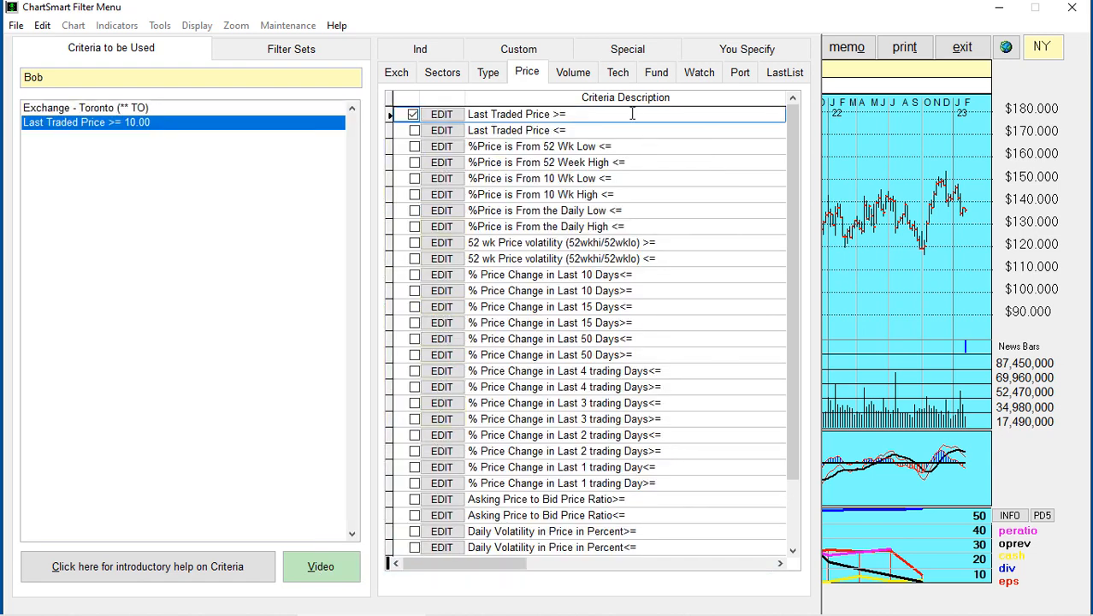
Add the "S&P/TSX Capped Composite Index" criterion to the filter set and return to the exchange criteria.
click(418, 51)
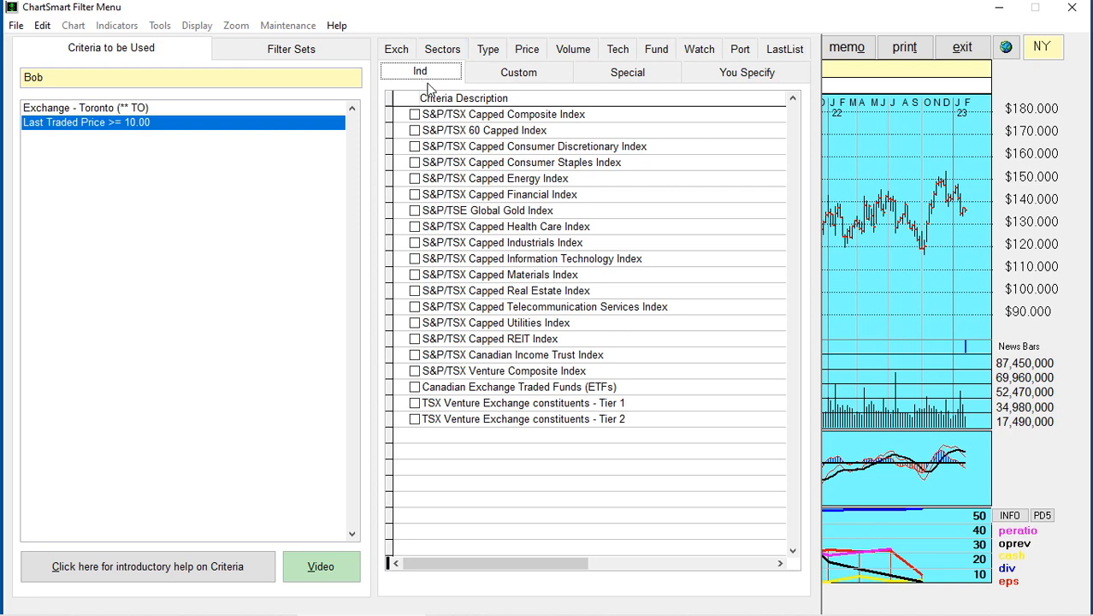
click(414, 115)
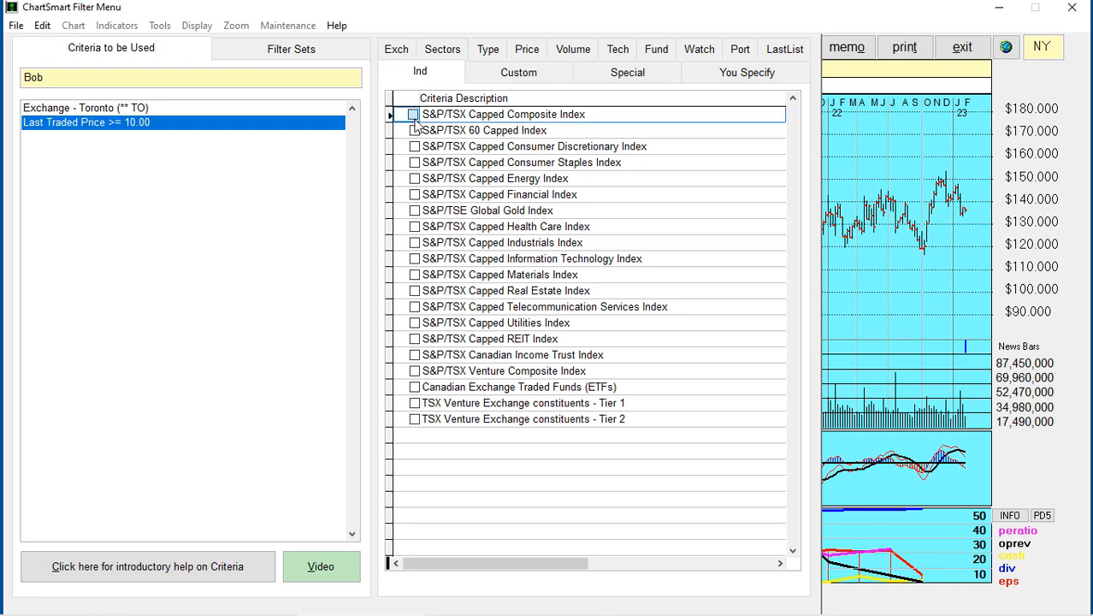
click(396, 51)
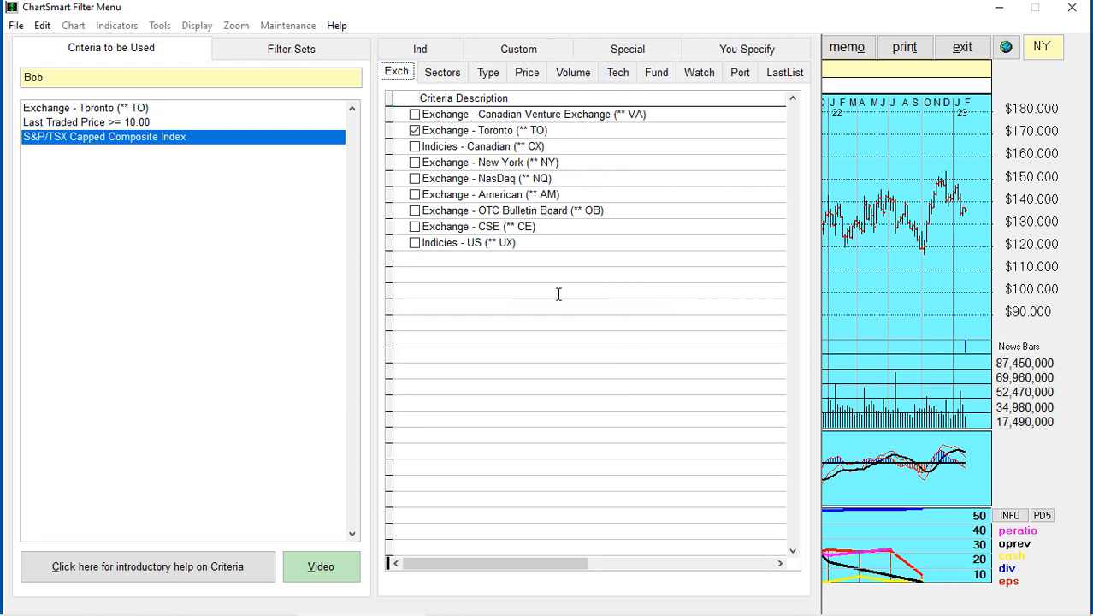
Run the filtered list for the personal filter set, review the formulas used and dismiss the completion summary.
click(284, 56)
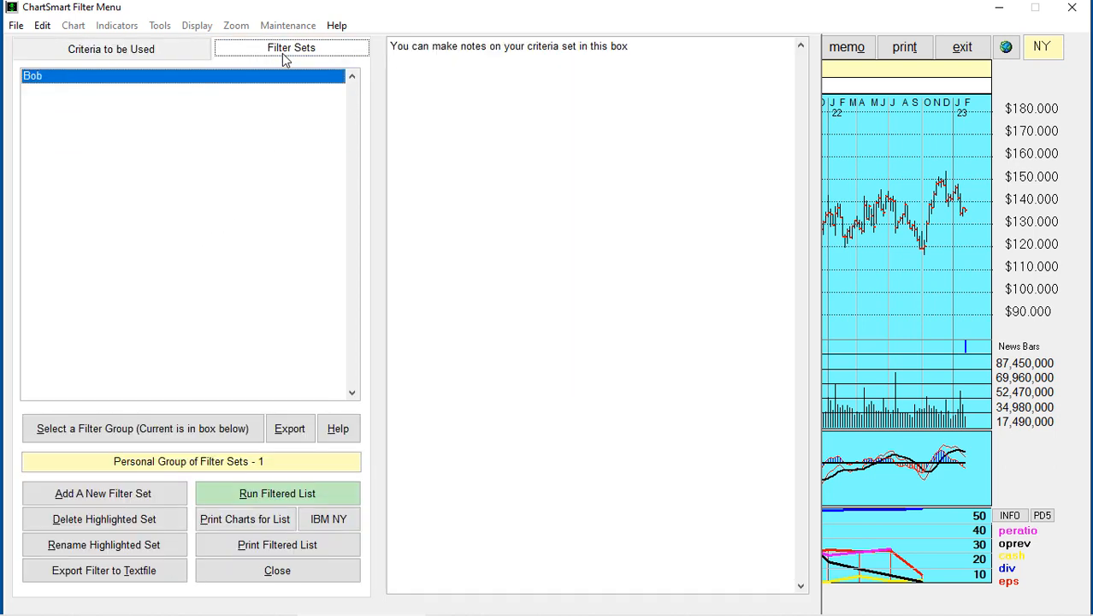
click(260, 503)
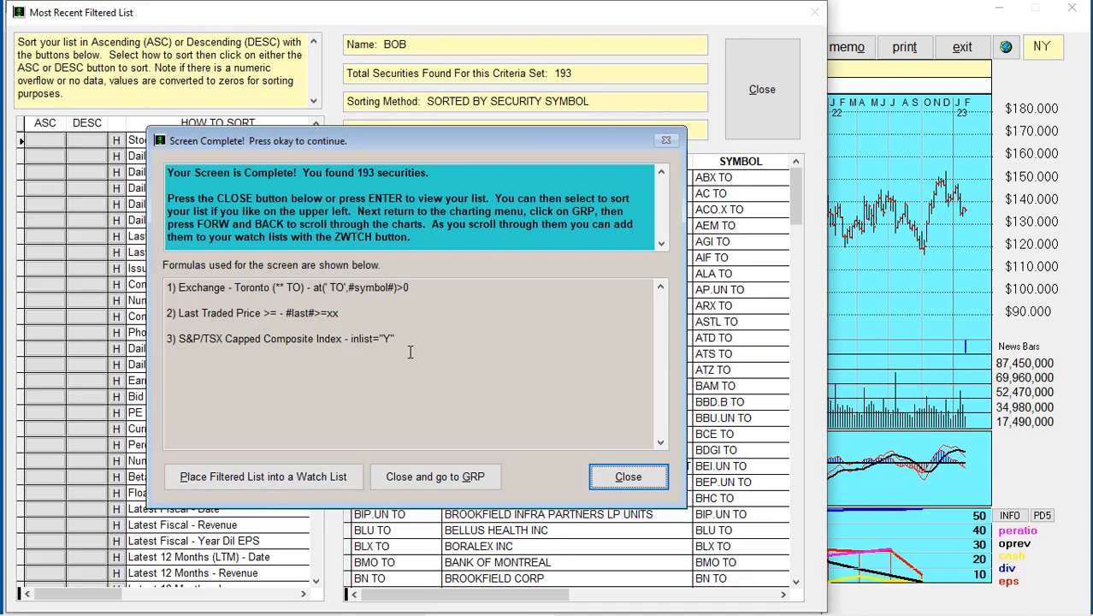
drag(424, 342, 146, 288)
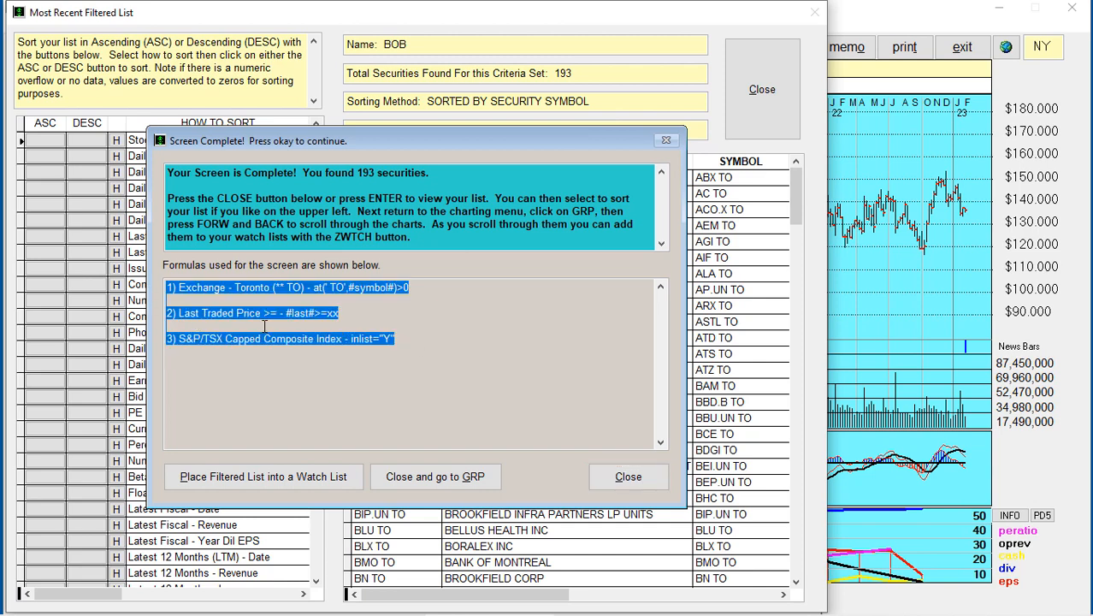
click(424, 407)
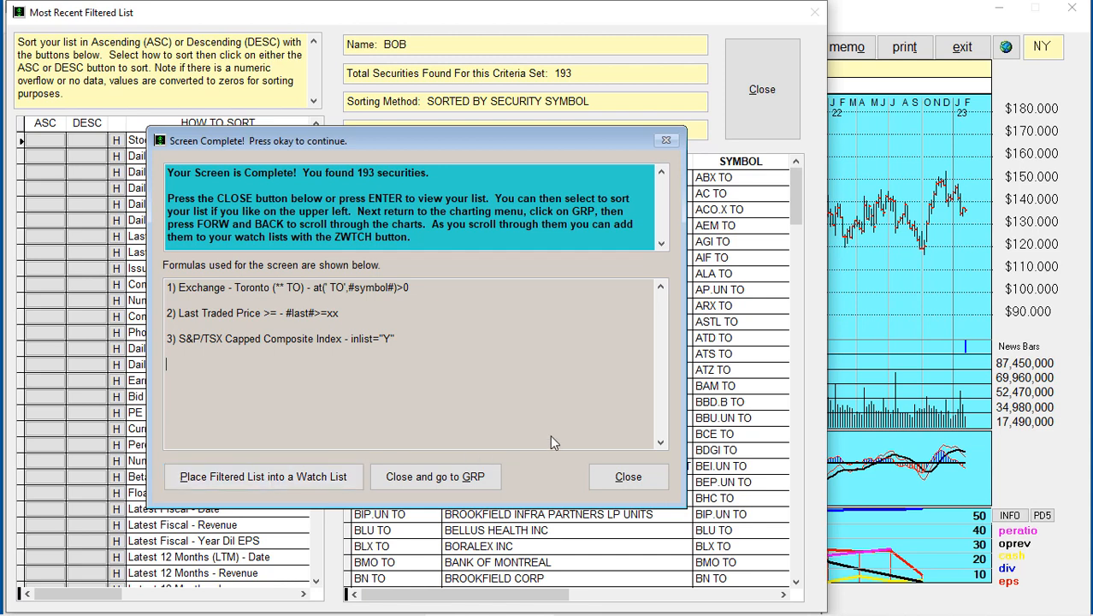
click(629, 477)
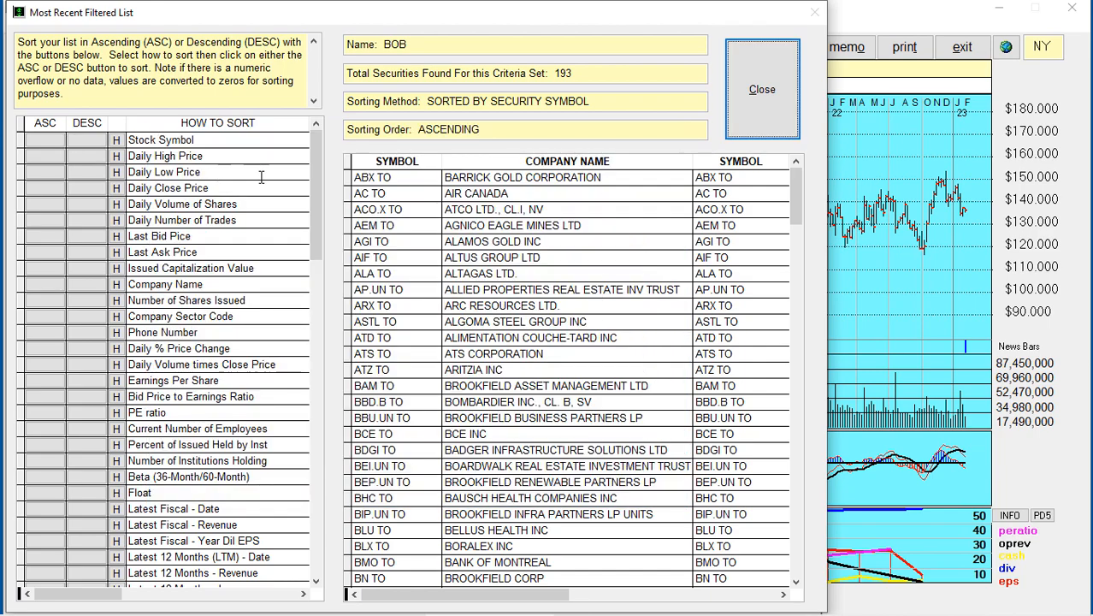
Sort the filtered list by Daily Volume of Shares in descending order, dismiss the completion summary and close the list.
drag(317, 181, 316, 234)
scroll(188, 397, down, 12)
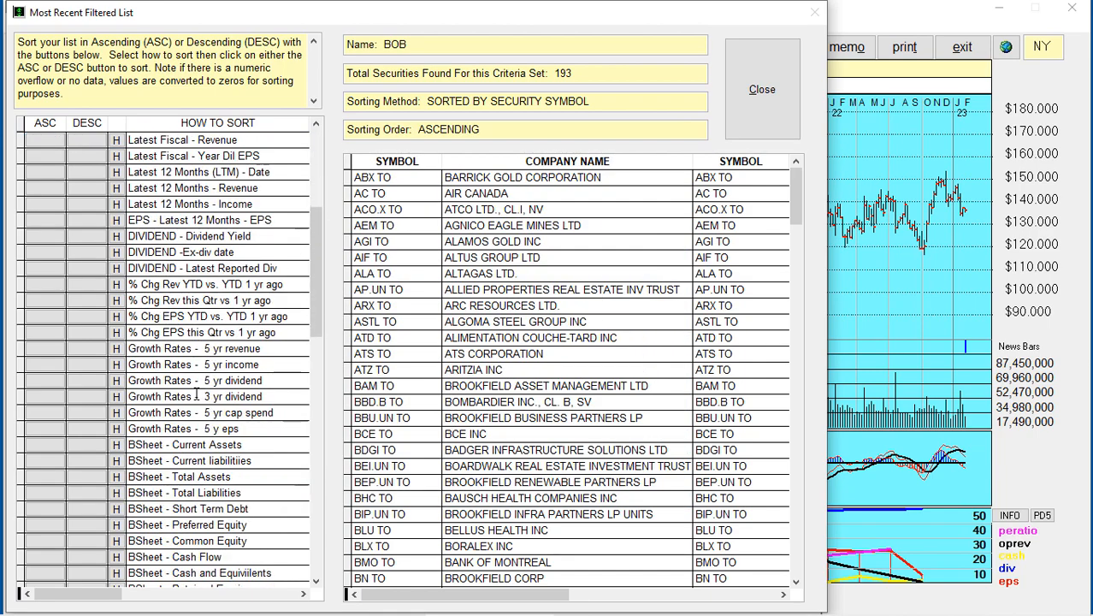
scroll(199, 391, down, 5)
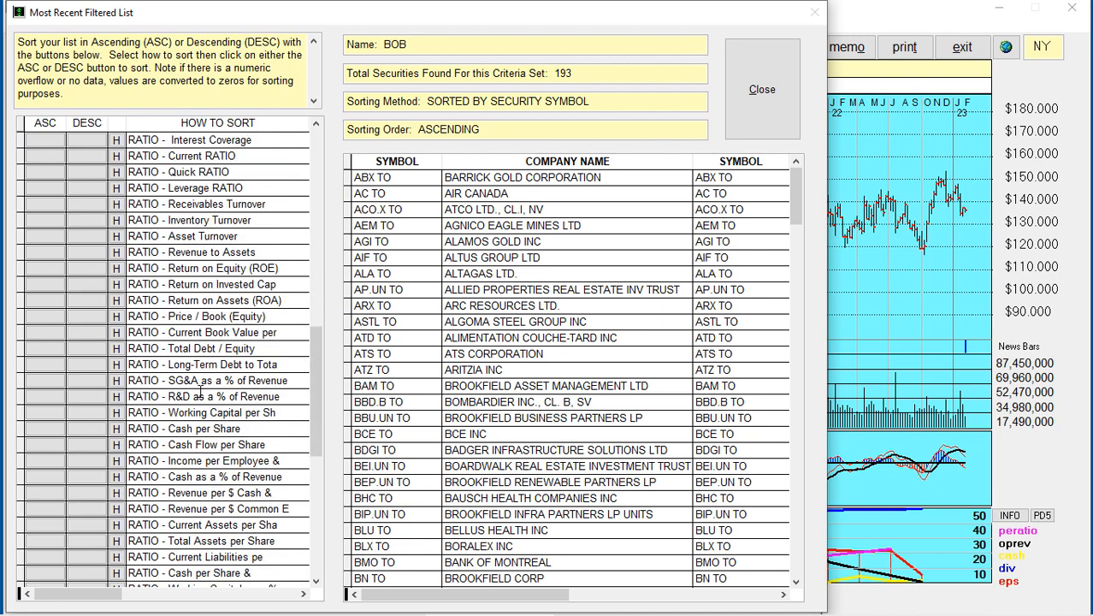
scroll(202, 391, up, 4)
scroll(204, 390, up, 20)
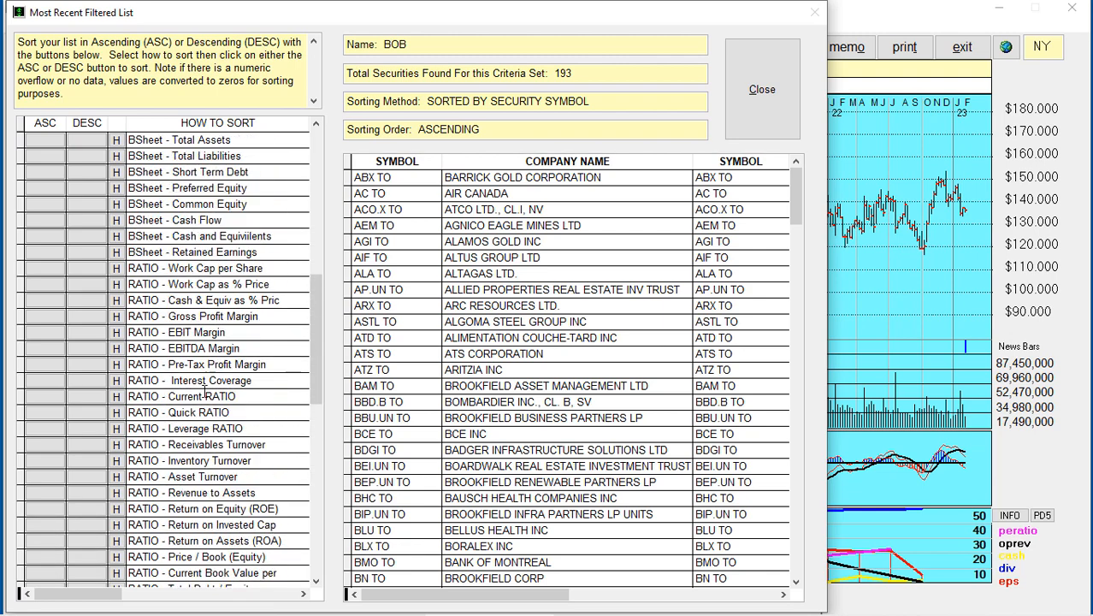
scroll(205, 390, up, 1)
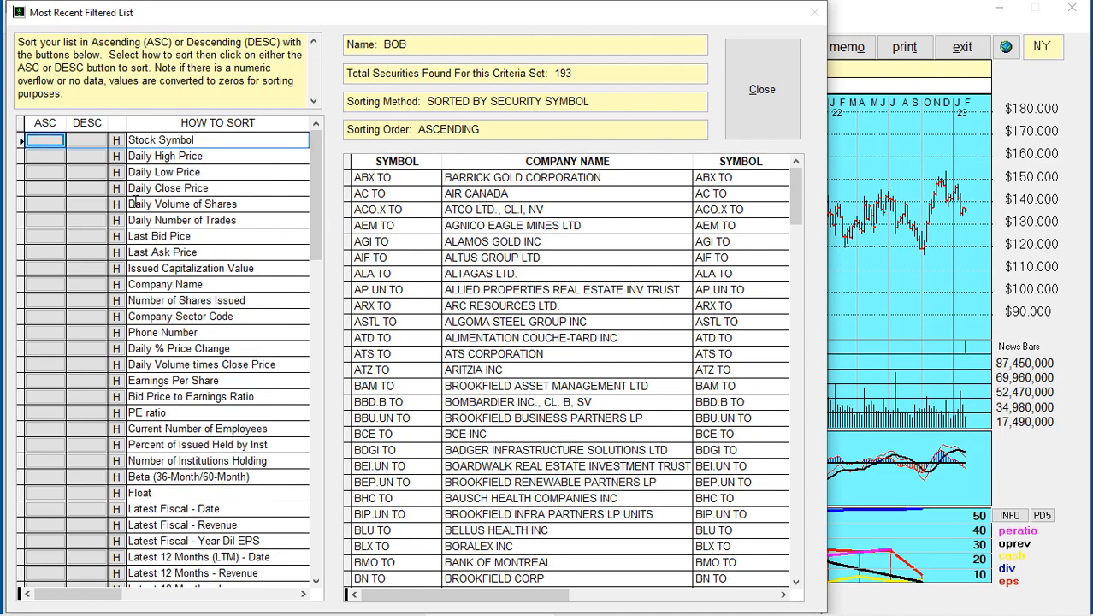
click(94, 206)
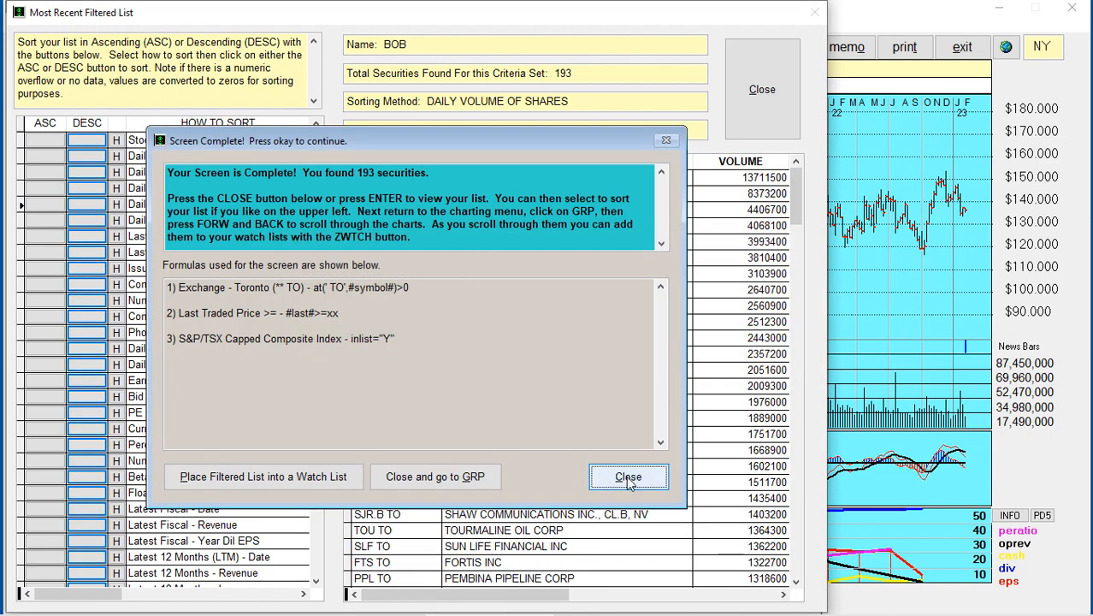
click(620, 476)
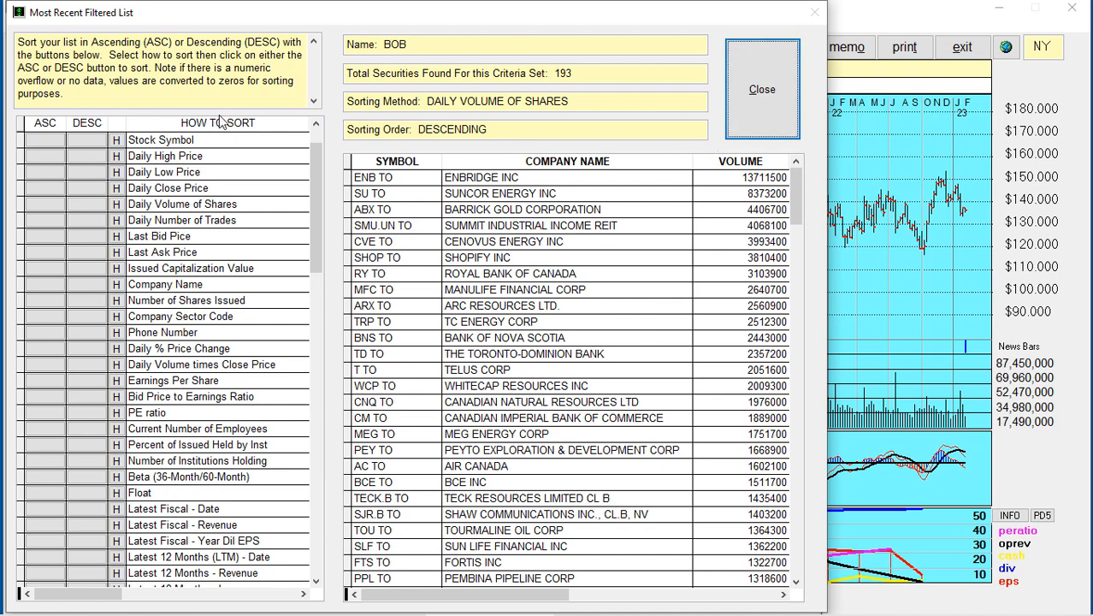
click(750, 99)
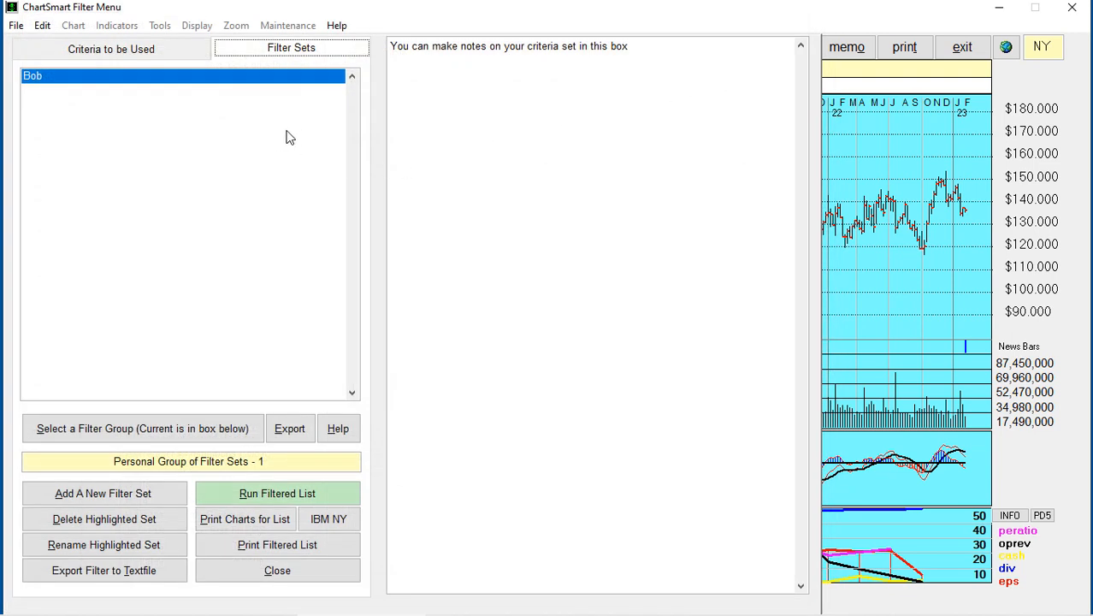
Leave the filter menu, begin scrolling the charts of the last filtered list and advance to the second chart.
click(252, 579)
click(158, 48)
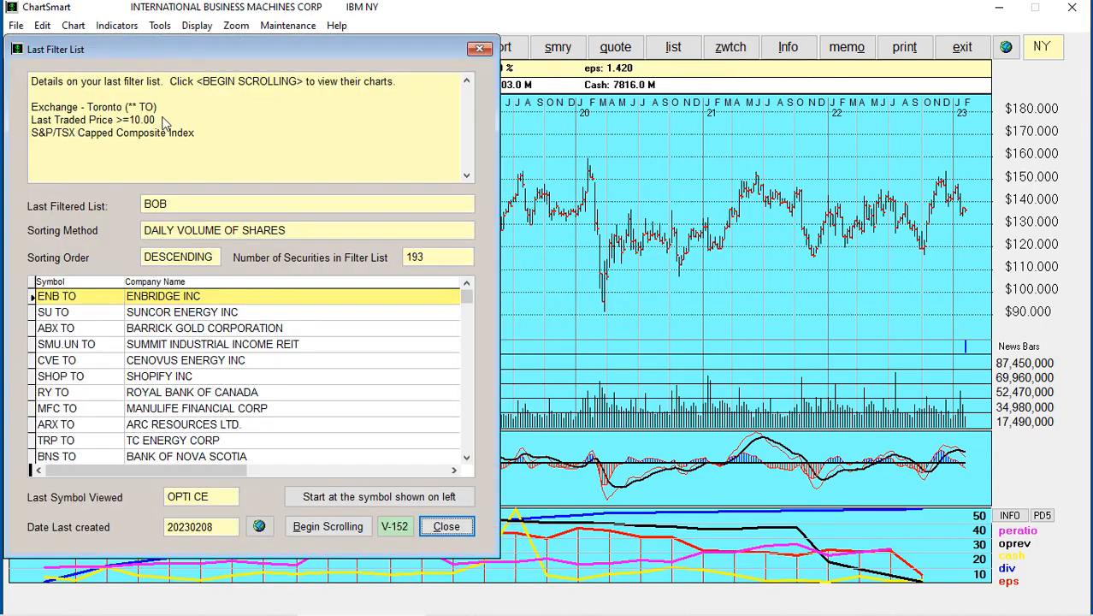
click(328, 526)
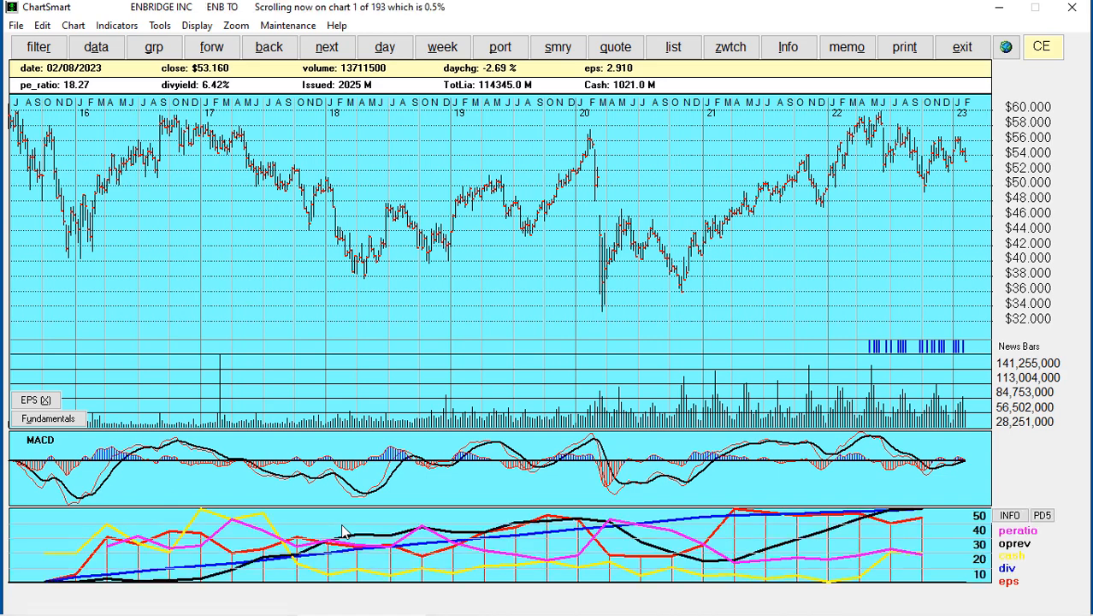
click(211, 48)
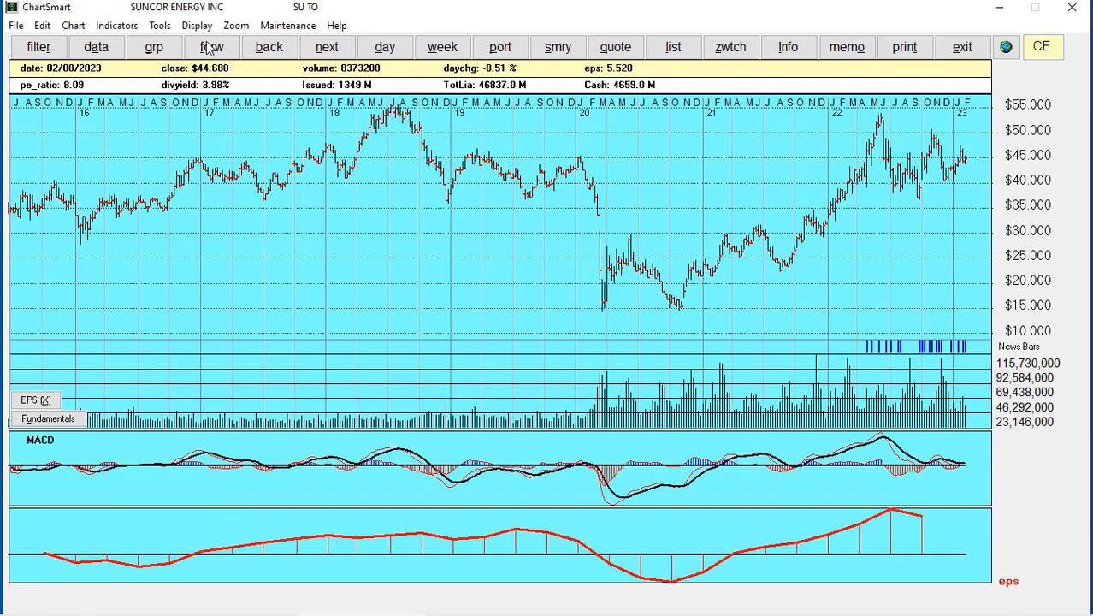
Return to the personal filter set's criteria and add the "Exchange - Canadian Venture Exchange (** VA)" criterion.
click(37, 46)
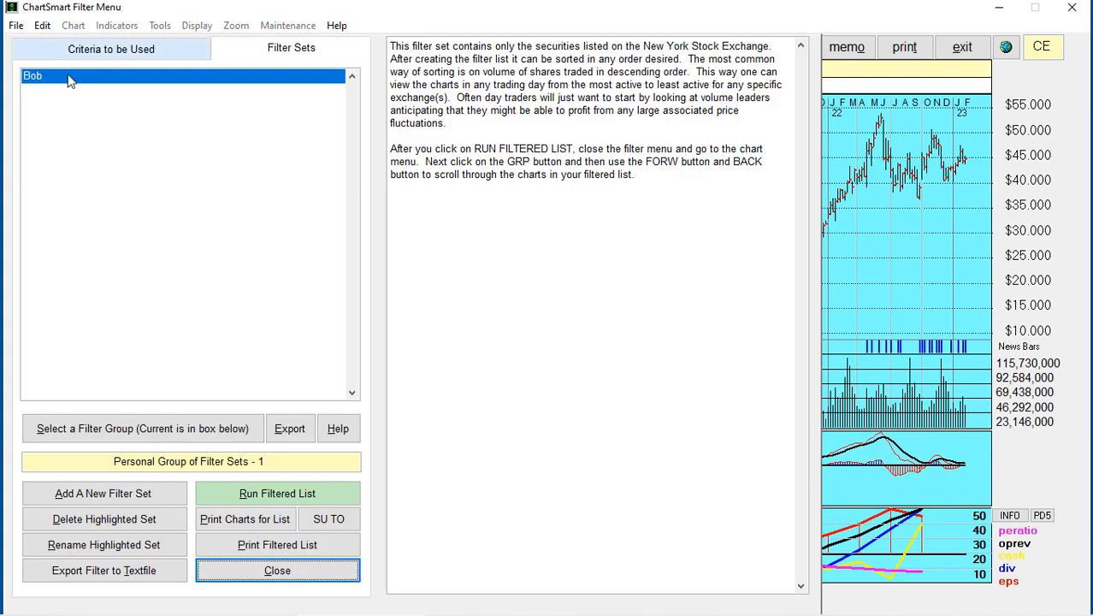
click(92, 50)
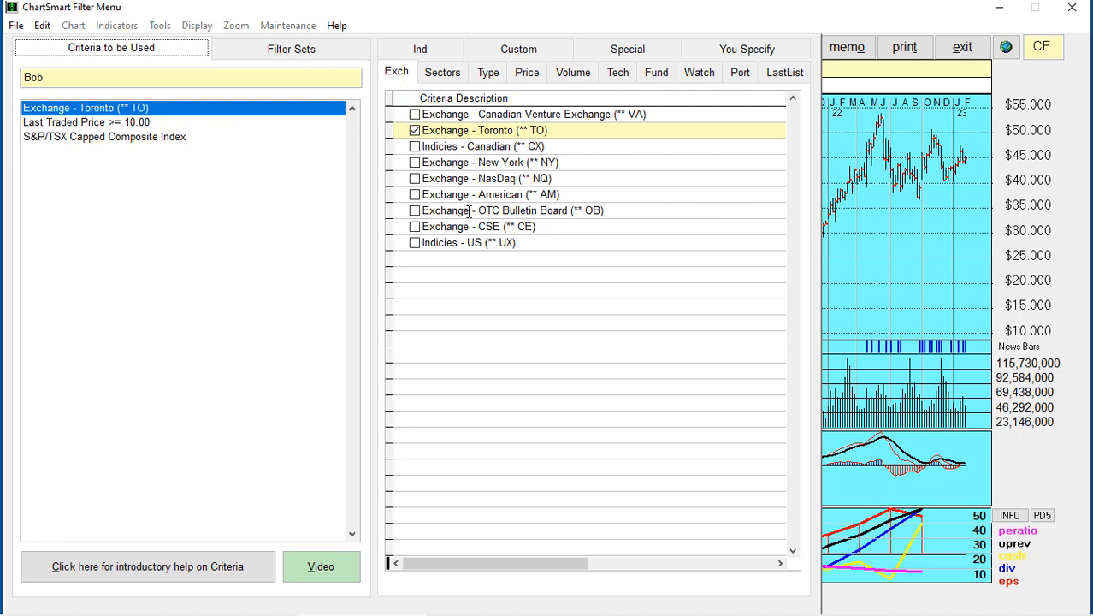
click(414, 115)
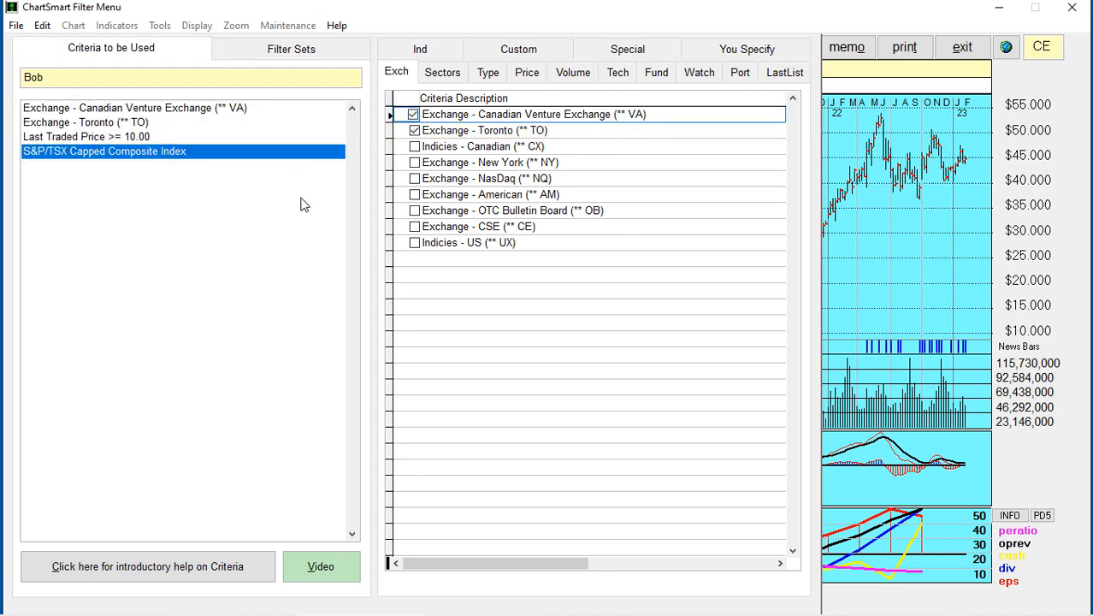
Show the sector criteria, view the description of "BASIC MATERIALS - Agricultural Inputs" and close it.
click(442, 75)
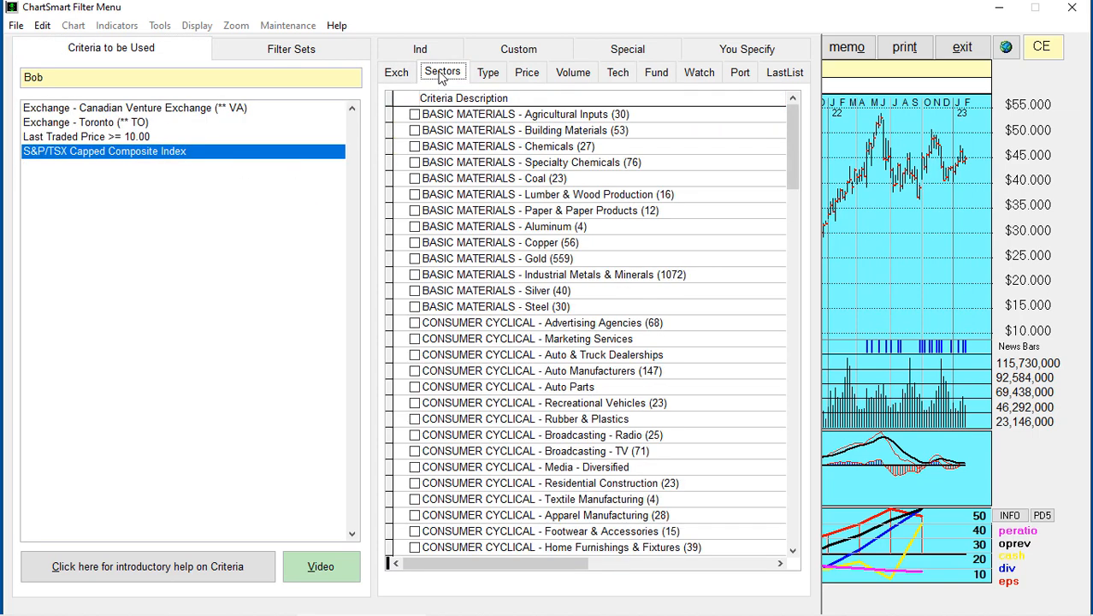
double_click(467, 115)
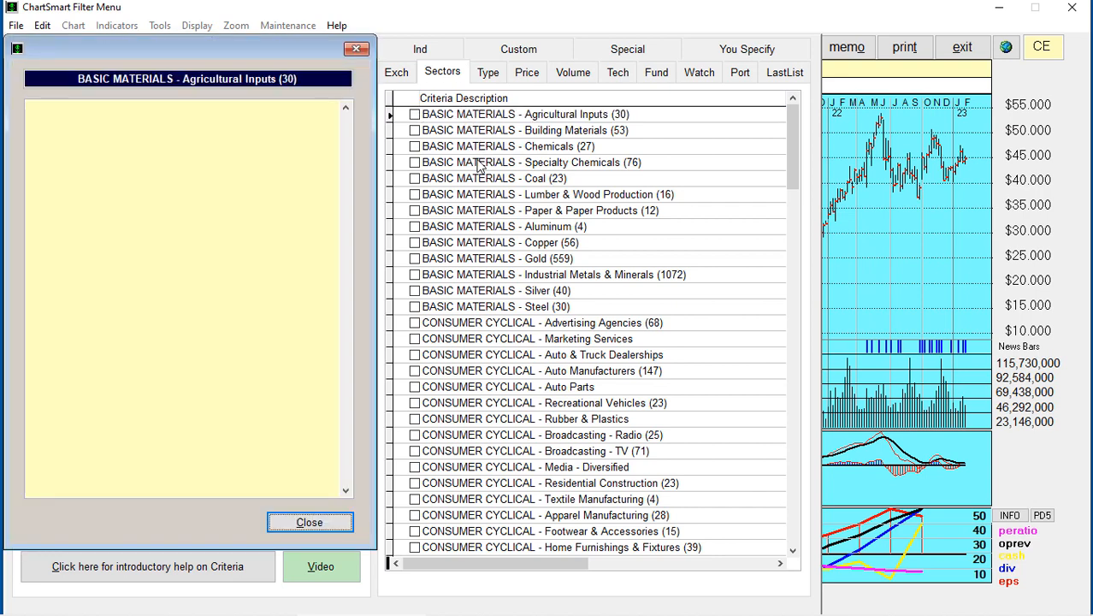
click(310, 522)
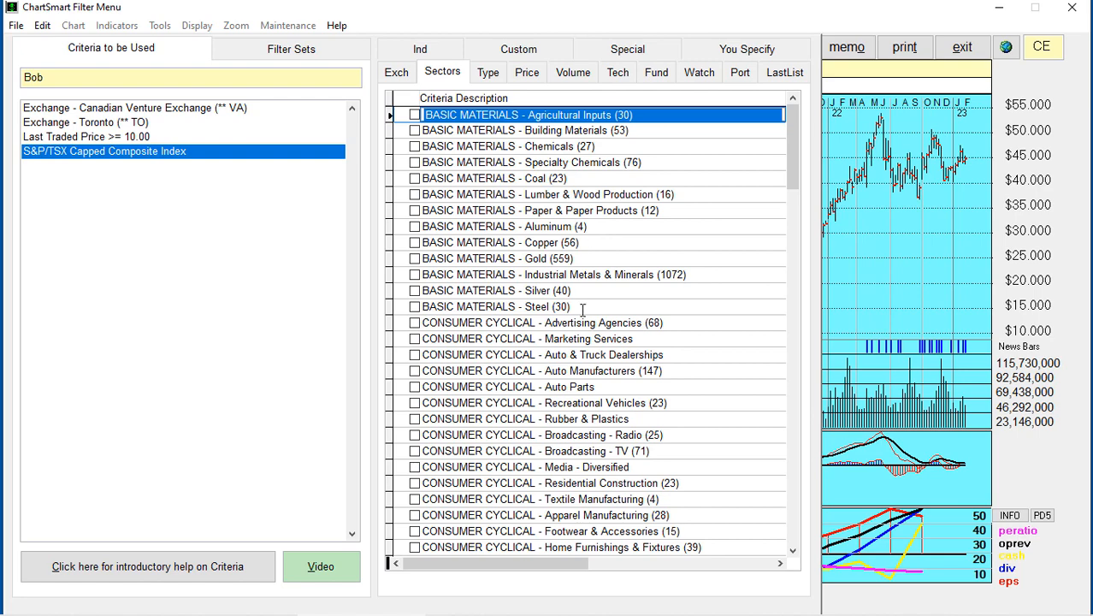
Look through the sector criteria and add "CONSUMER CYCLICAL - Apparel Stores" to the filter set.
scroll(581, 310, down, 1)
scroll(581, 310, down, 1)
scroll(582, 310, down, 6)
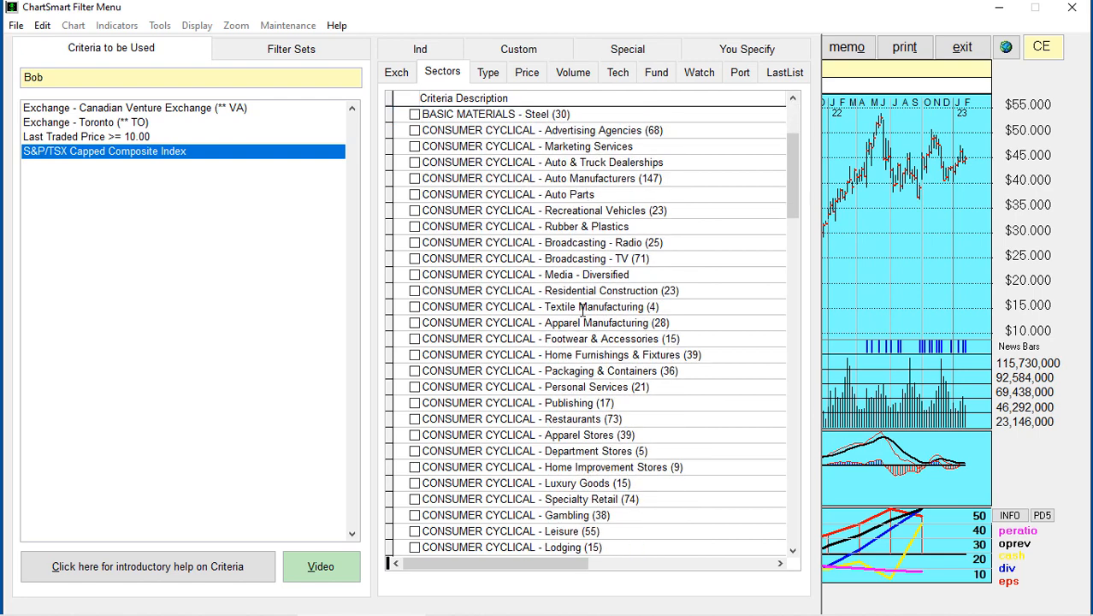
scroll(581, 310, down, 6)
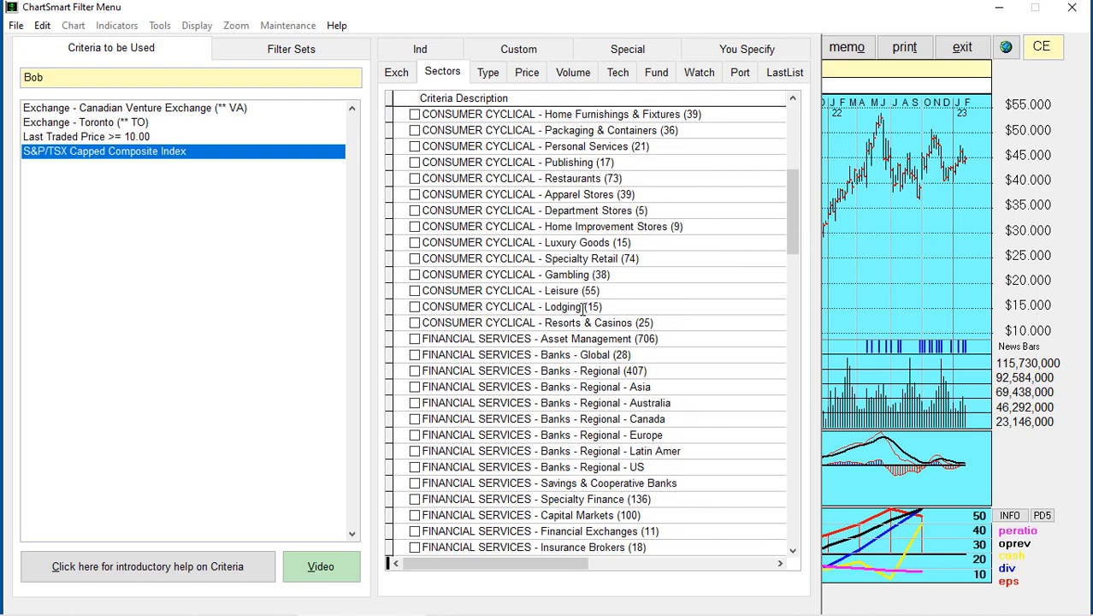
scroll(581, 310, down, 7)
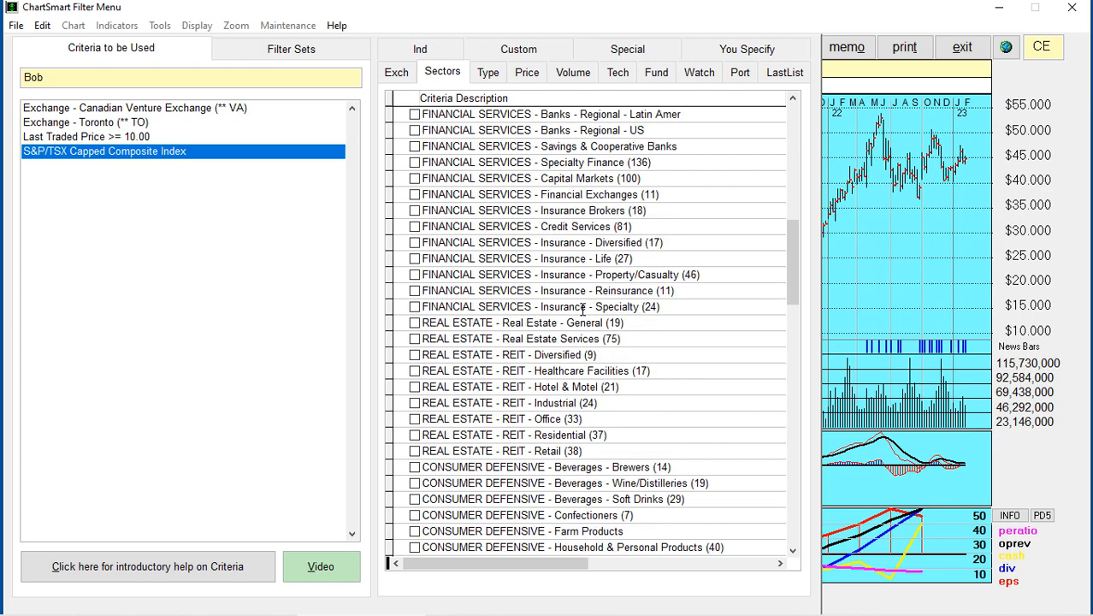
scroll(582, 309, down, 8)
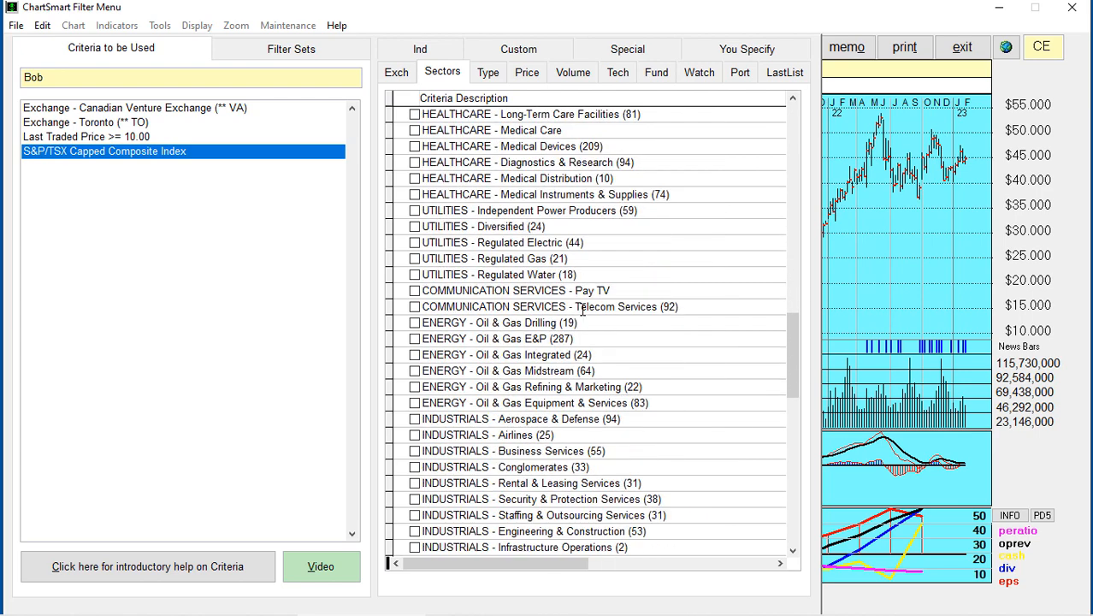
scroll(582, 309, down, 7)
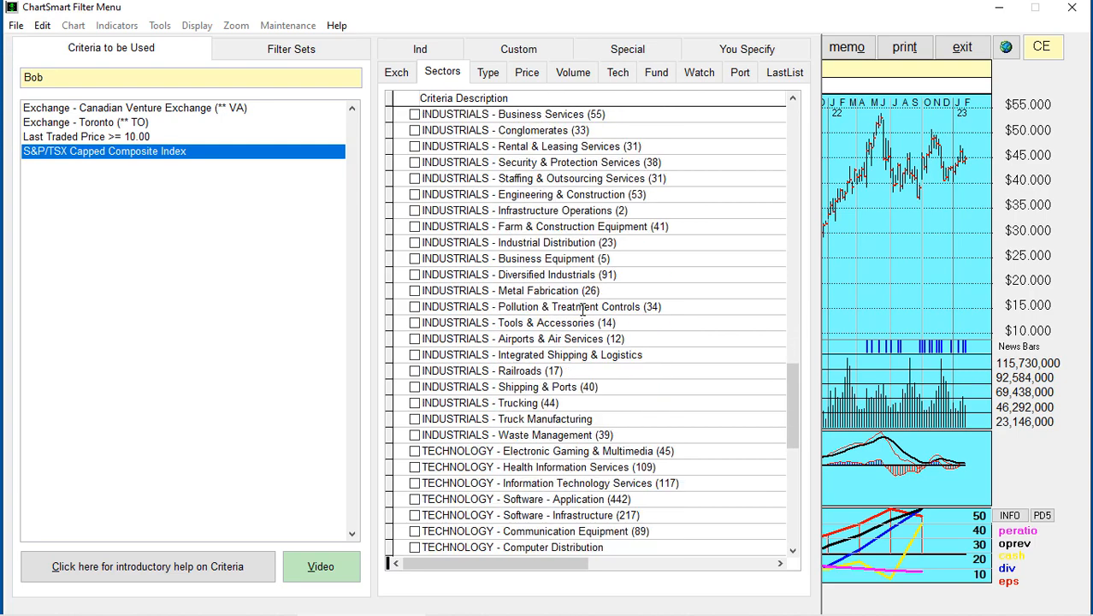
scroll(581, 309, down, 3)
scroll(583, 310, down, 5)
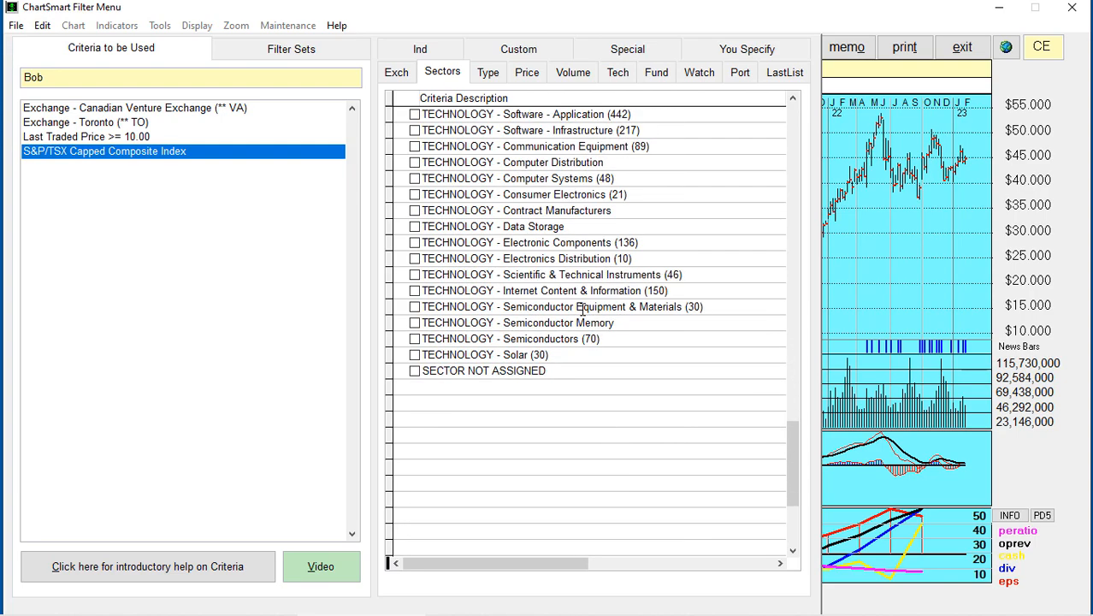
scroll(583, 310, up, 20)
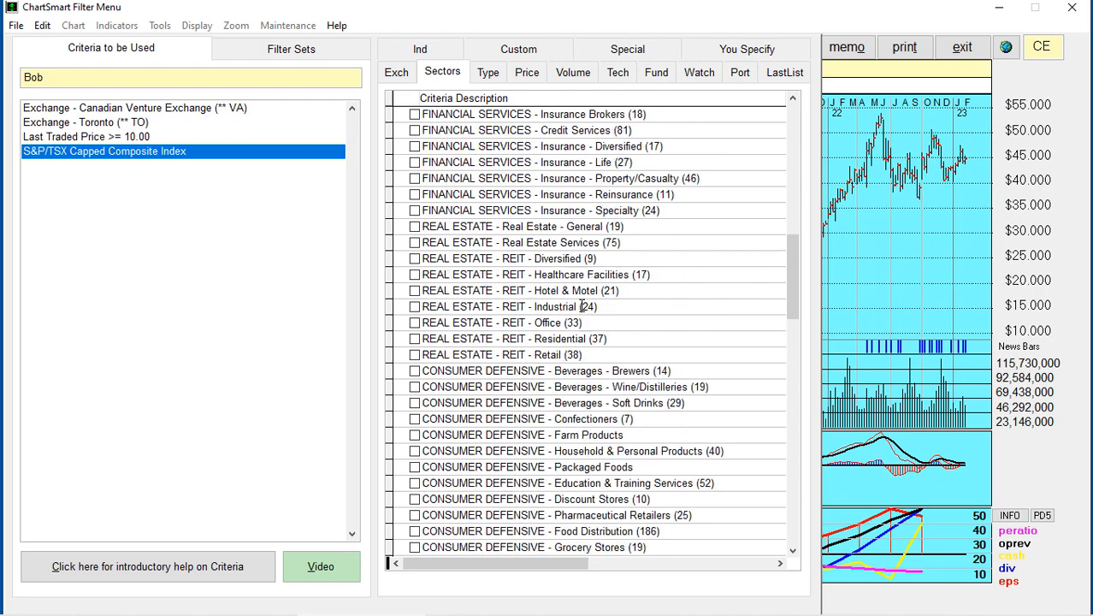
scroll(582, 306, up, 8)
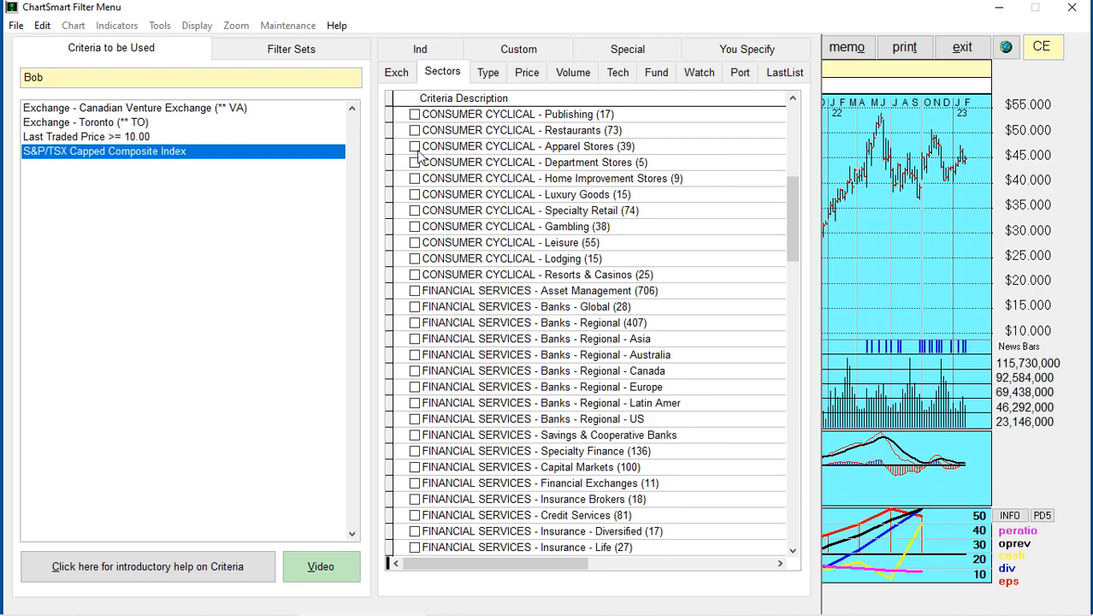
click(415, 147)
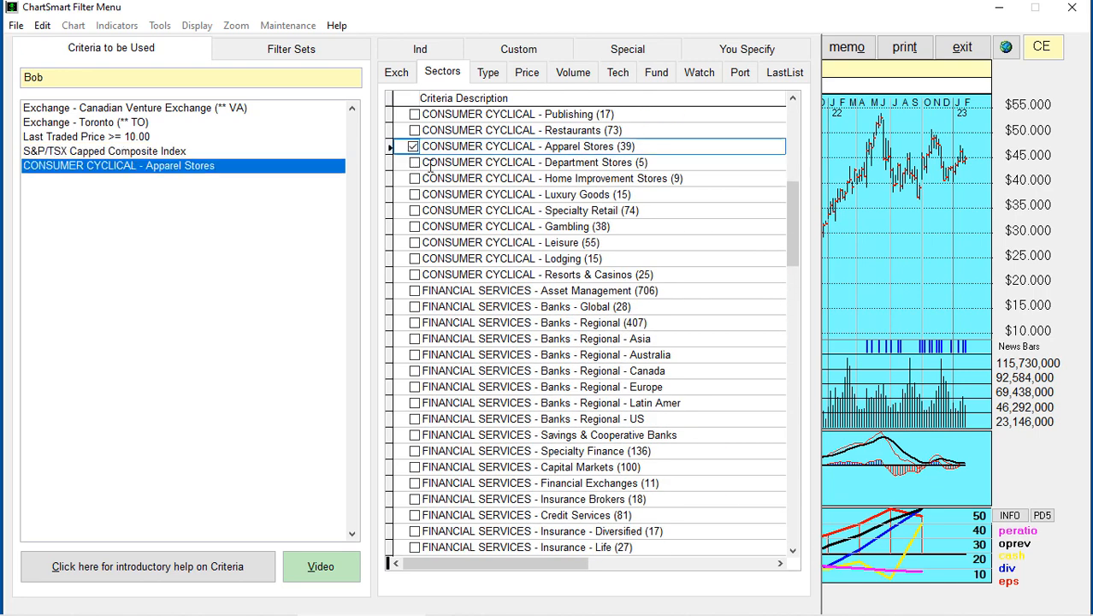
Run the filtered list with the added exchange and sector criteria, dismiss the completion summary and close the list.
click(293, 50)
click(270, 489)
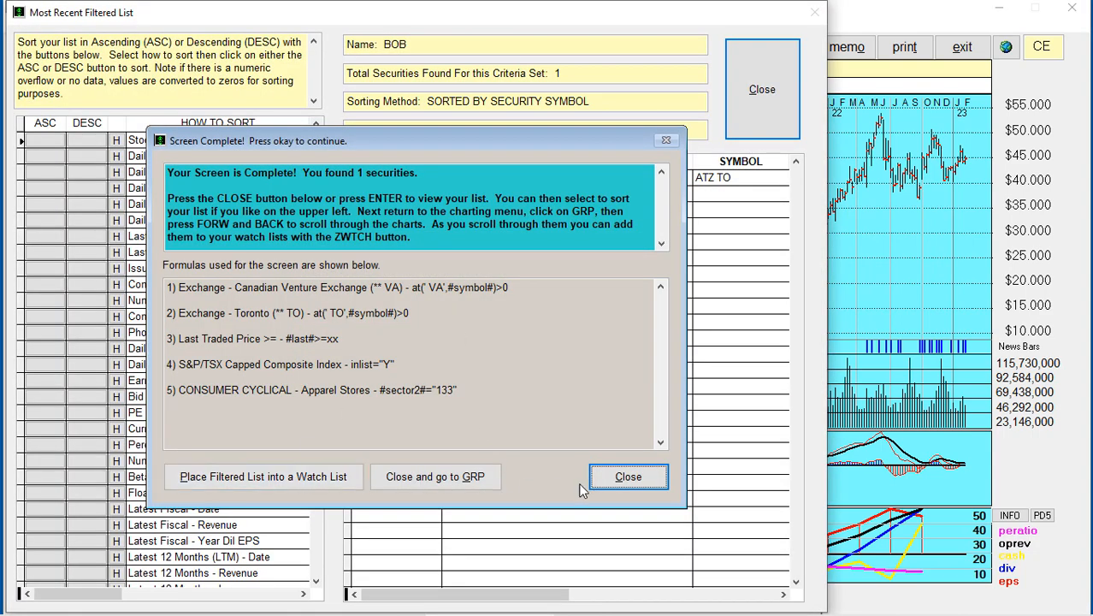
click(627, 476)
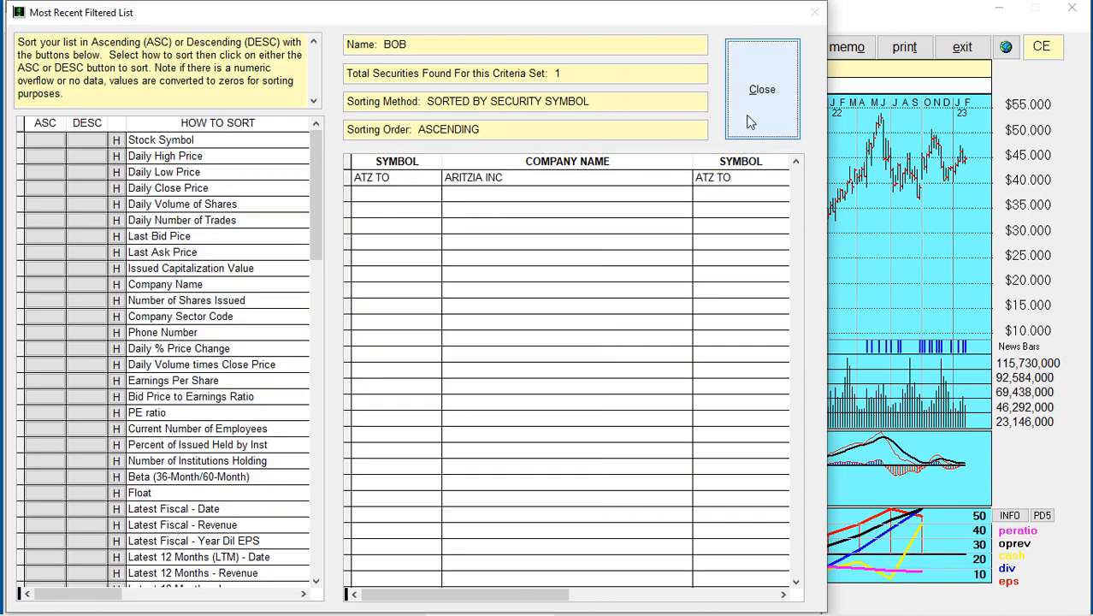
click(767, 96)
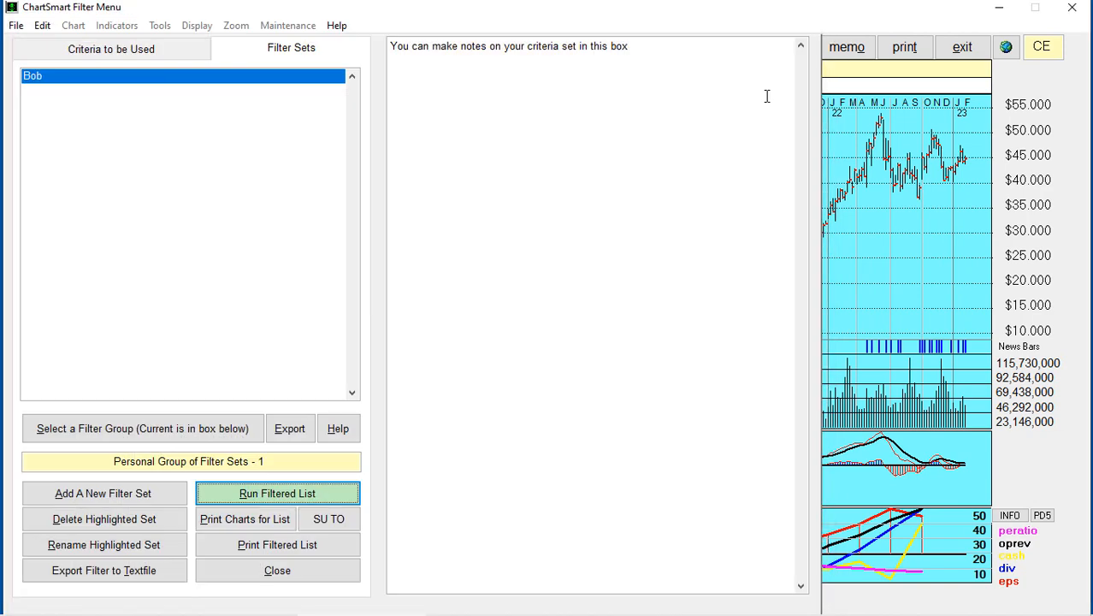
Review the criteria used in the personal filter set and its entry among the filter sets.
click(148, 48)
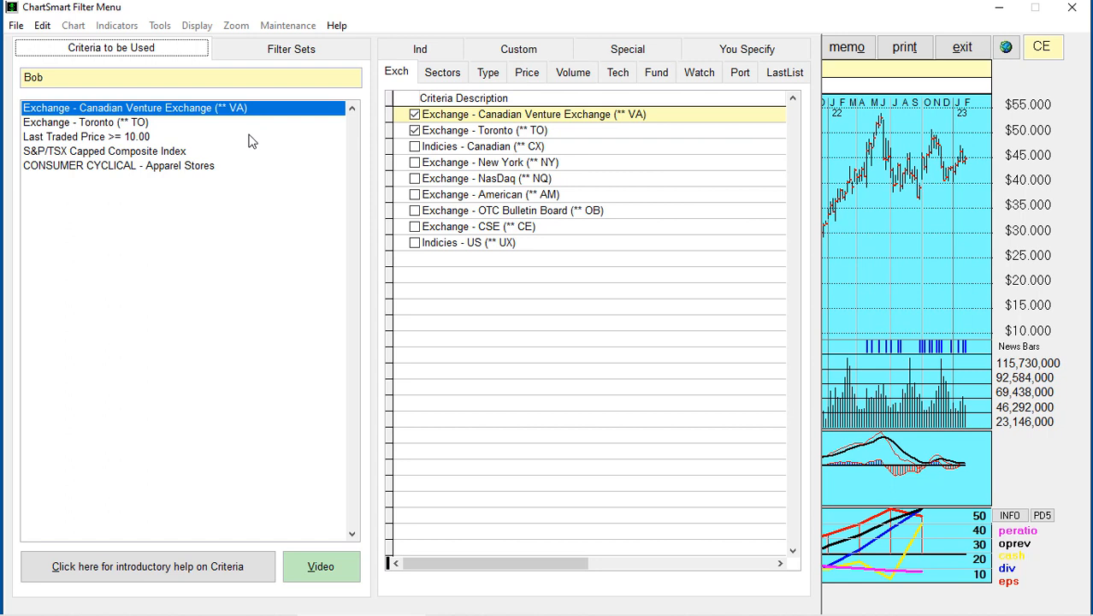
click(272, 53)
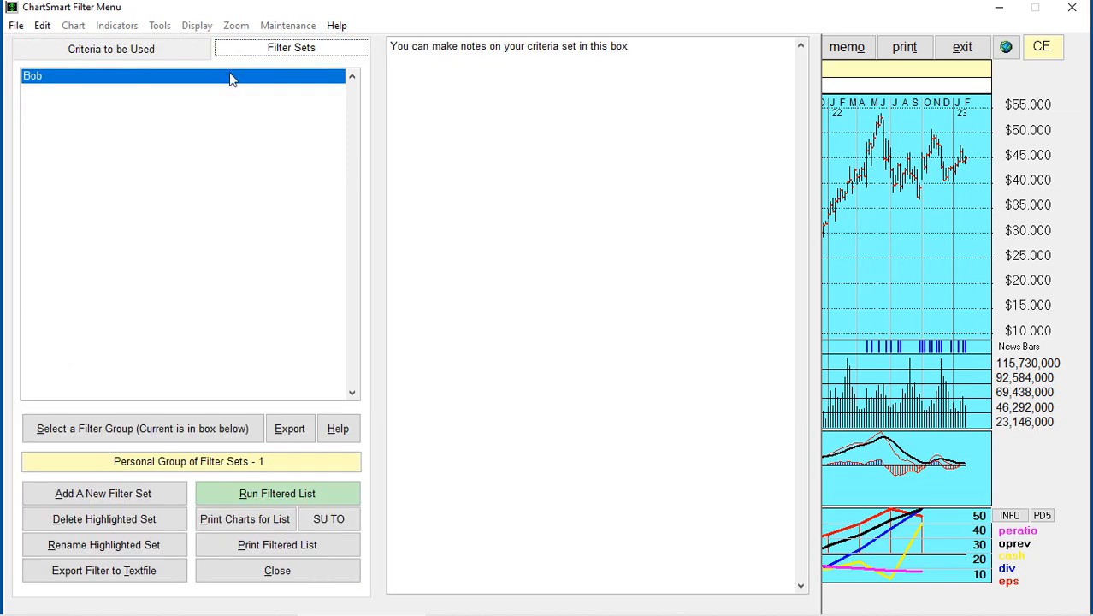
click(99, 55)
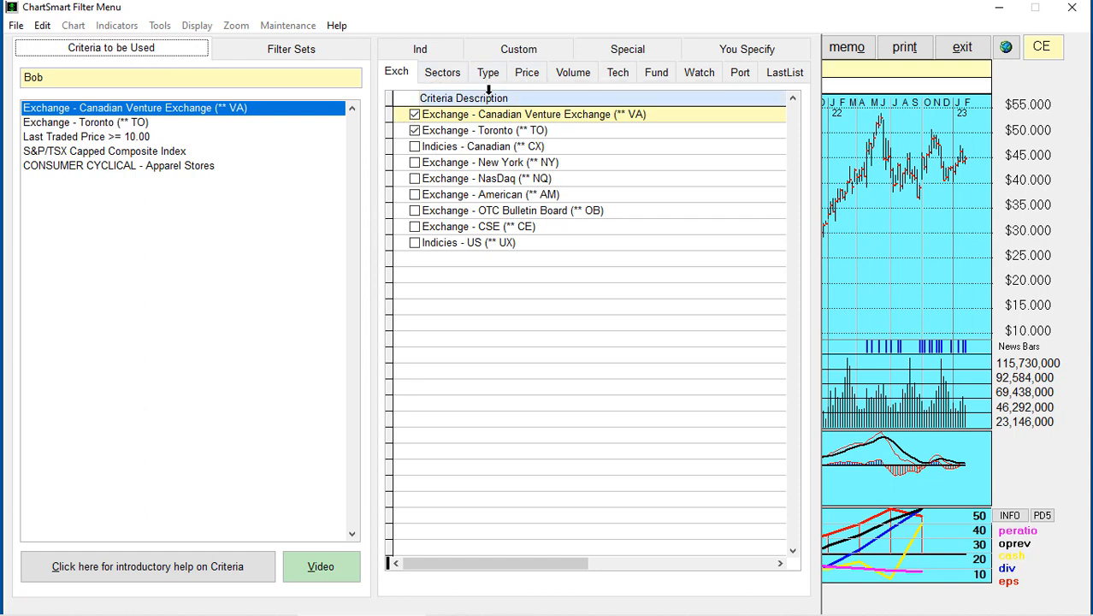
Examine the security type criteria, including the description of "Security Type - Exclude Cdn wt, rt, pr, units".
click(489, 75)
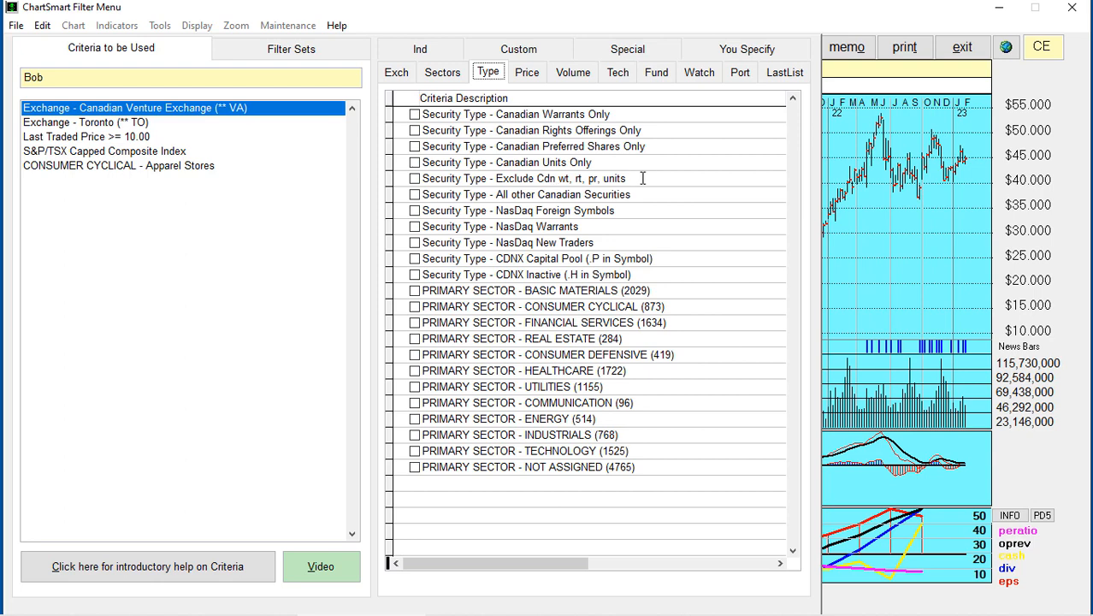
drag(647, 178, 504, 177)
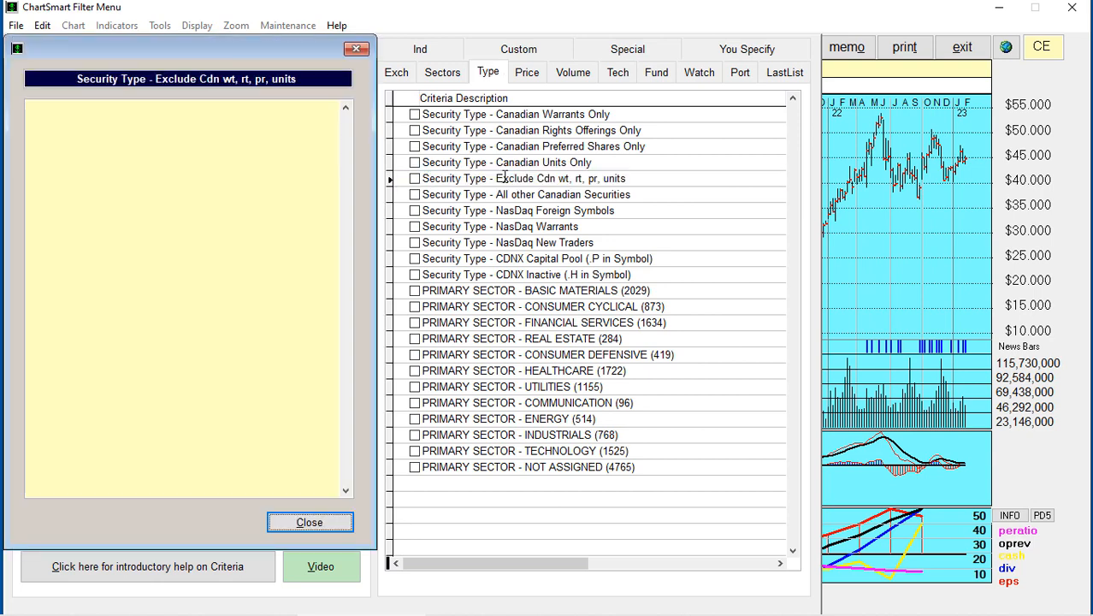
click(307, 519)
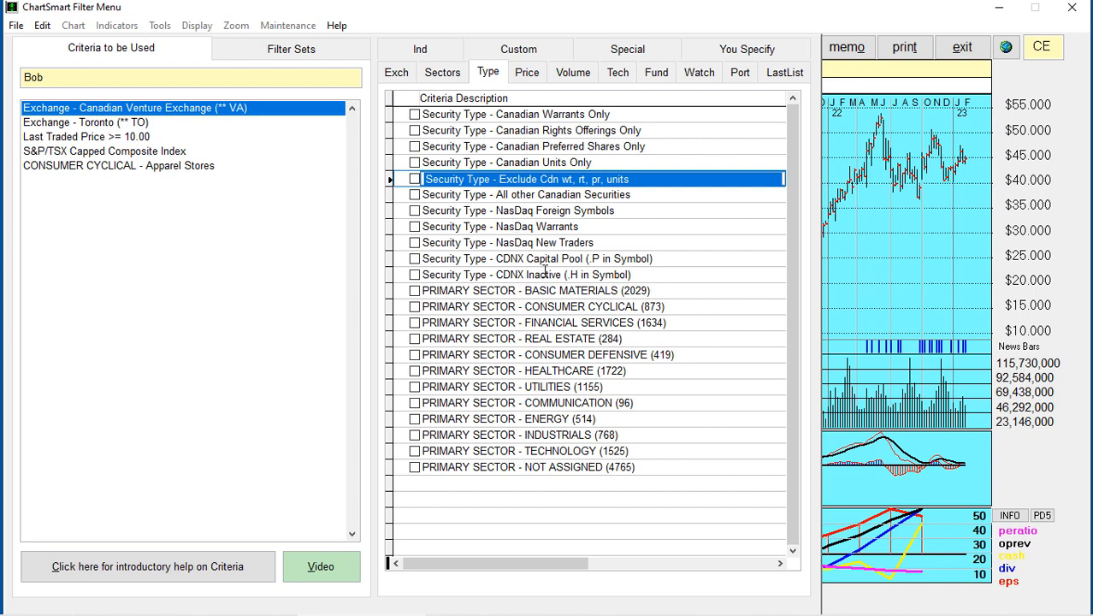
key(Down)
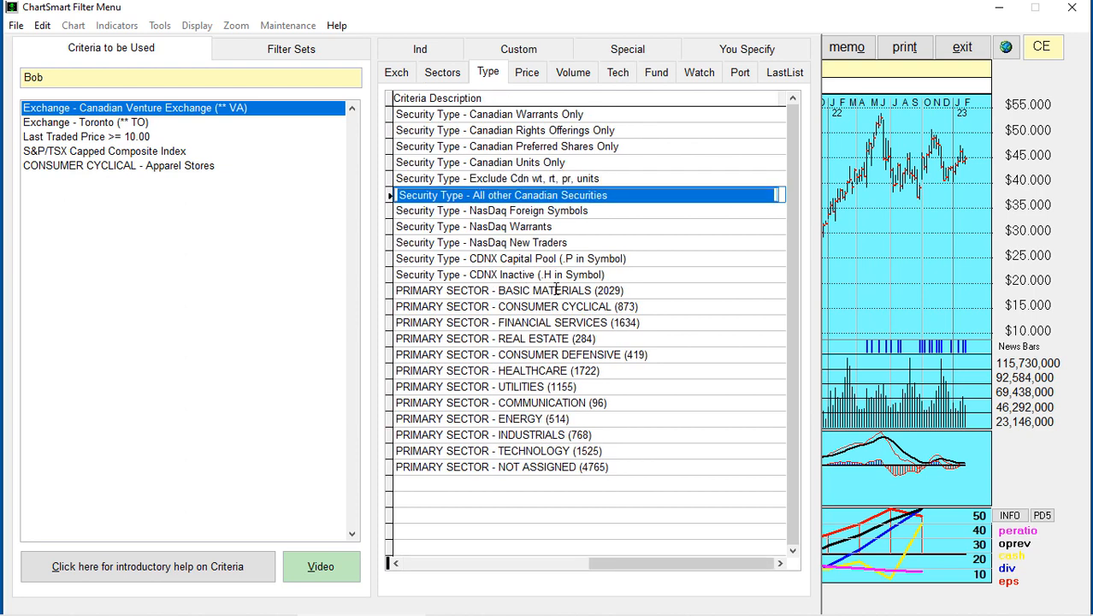
Compare the security type and PRIMARY SECTOR criteria with the detailed industry sector criteria.
key(Up)
key(Up)
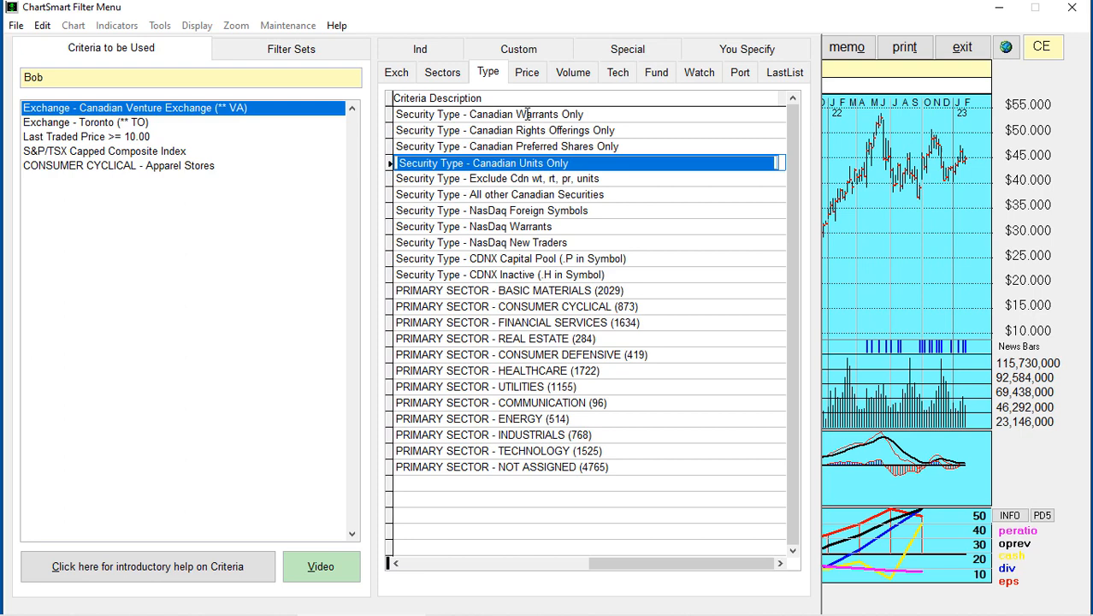
click(442, 73)
click(486, 72)
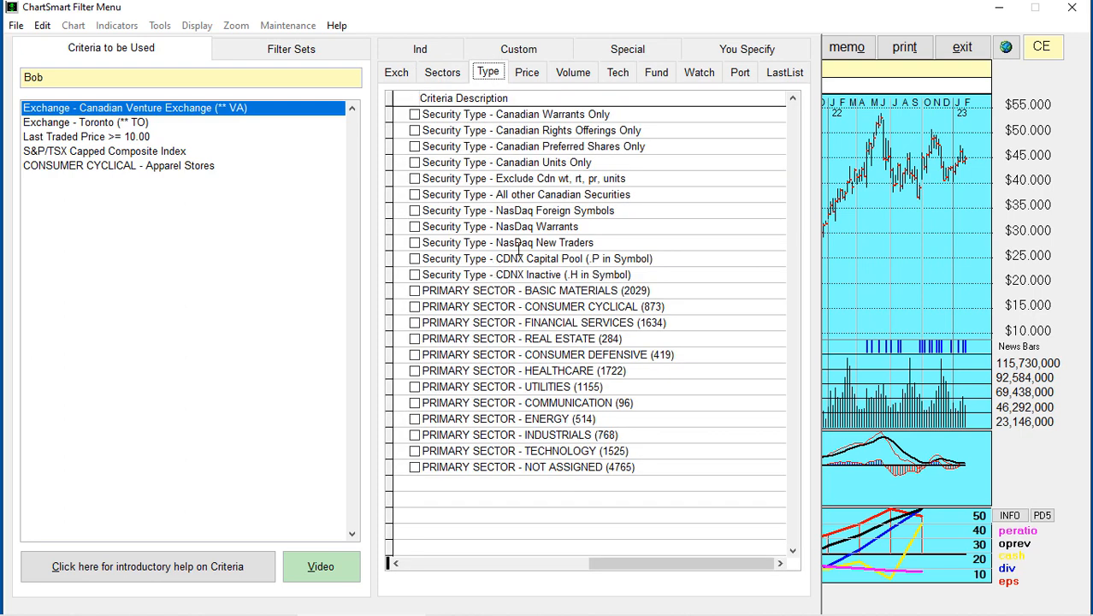
click(528, 72)
click(436, 74)
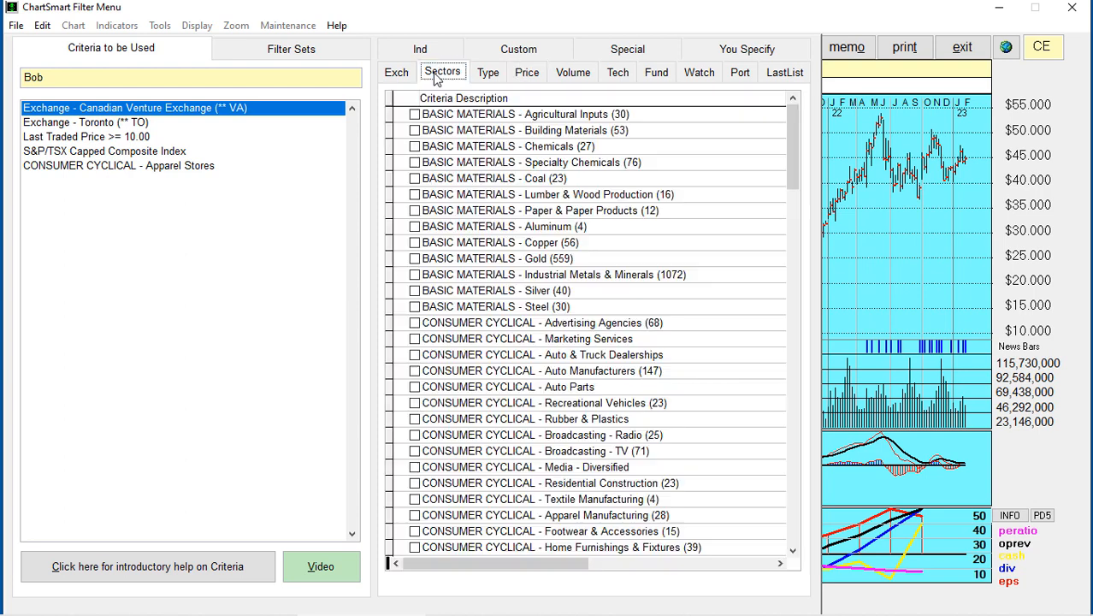
click(485, 74)
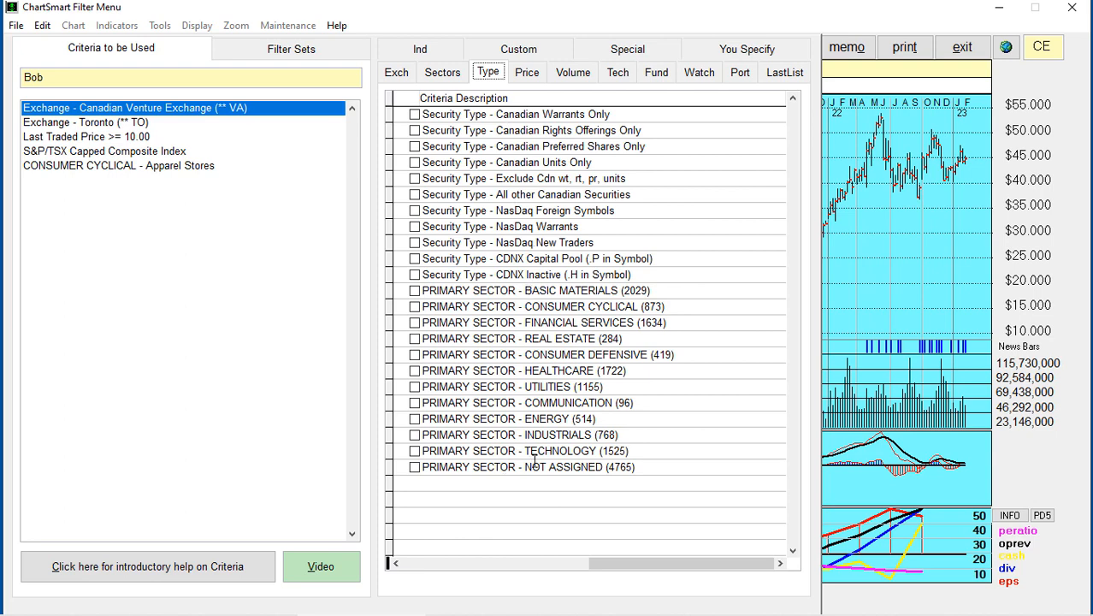
click(445, 74)
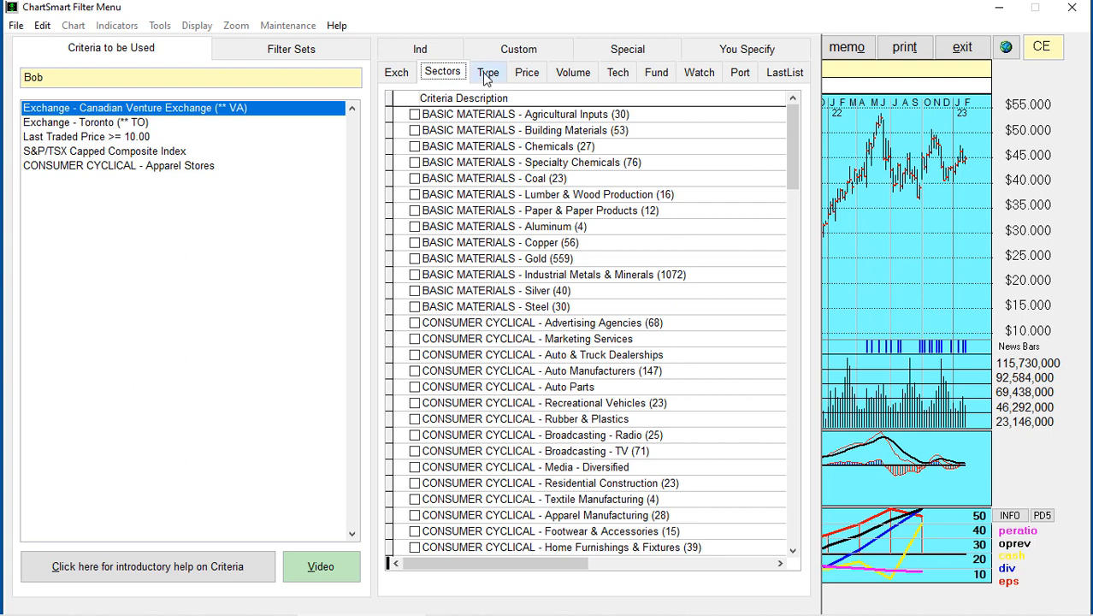
click(488, 73)
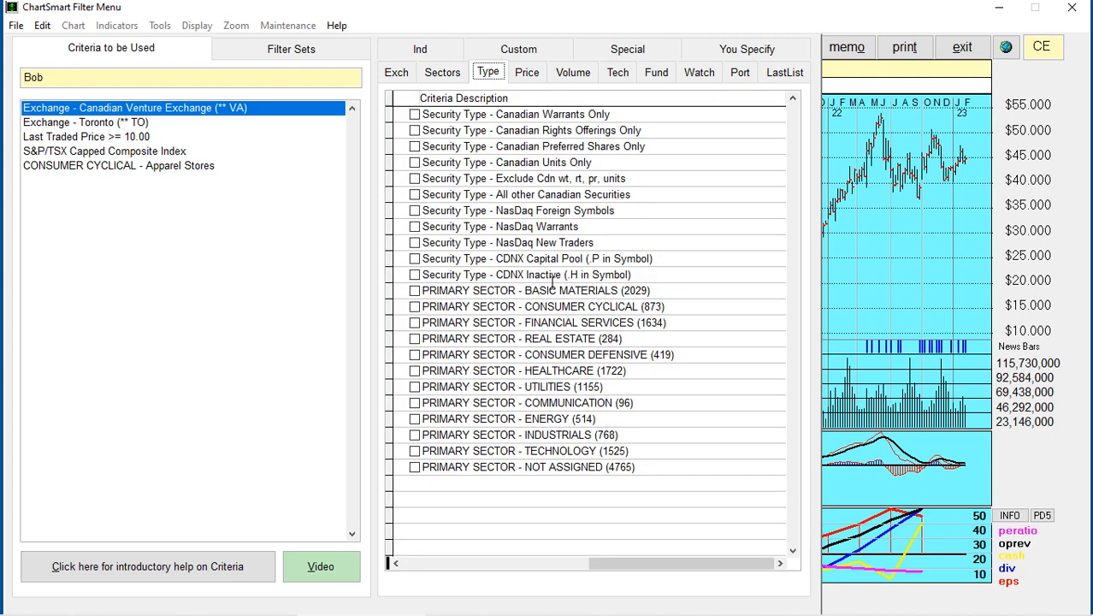
click(442, 72)
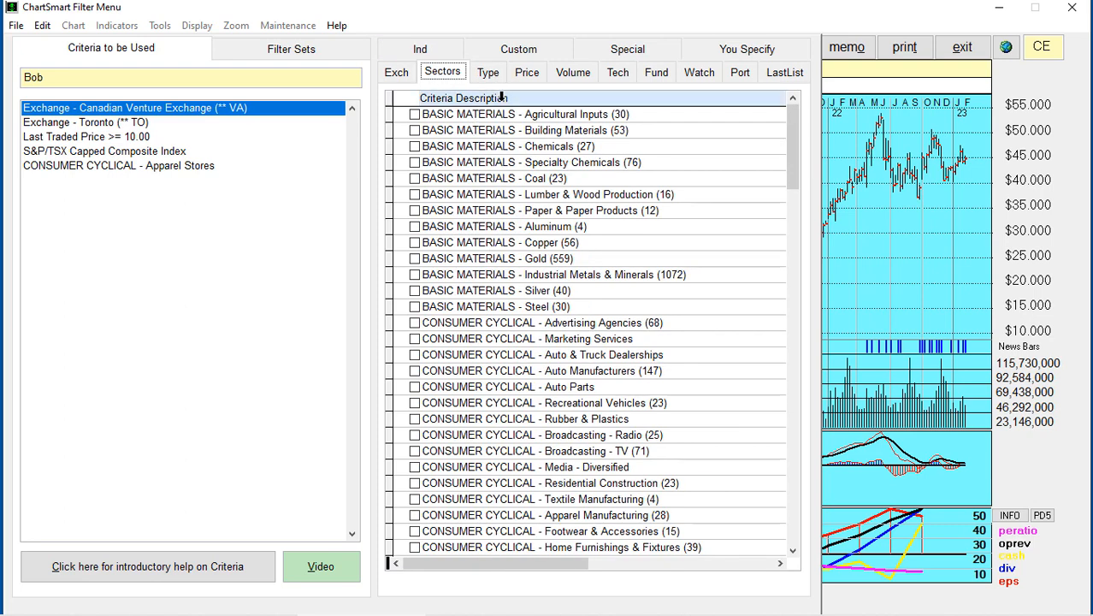
click(487, 72)
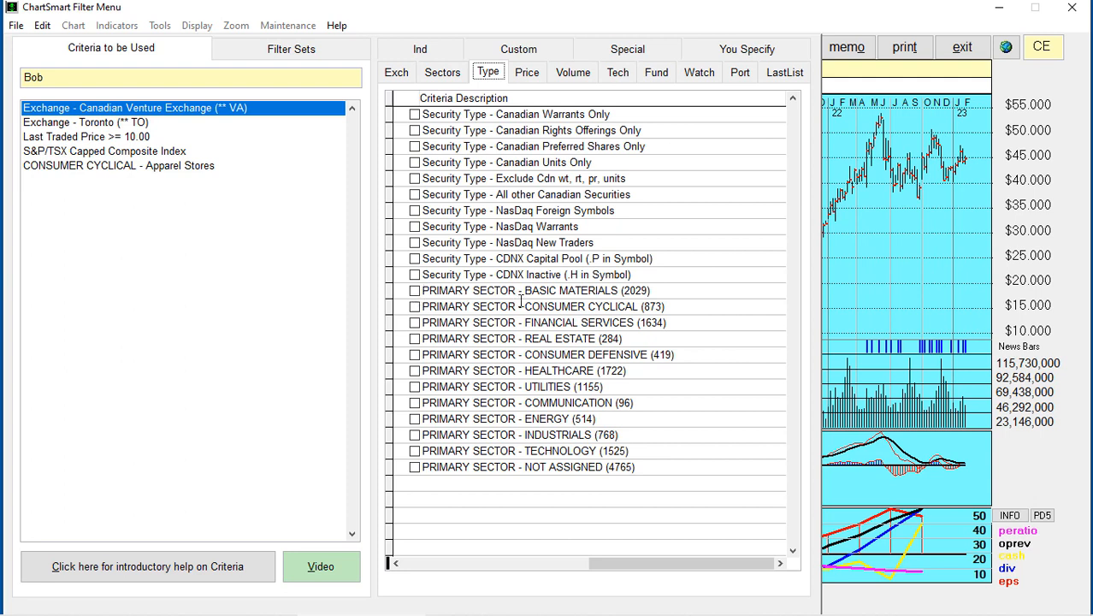
click(438, 74)
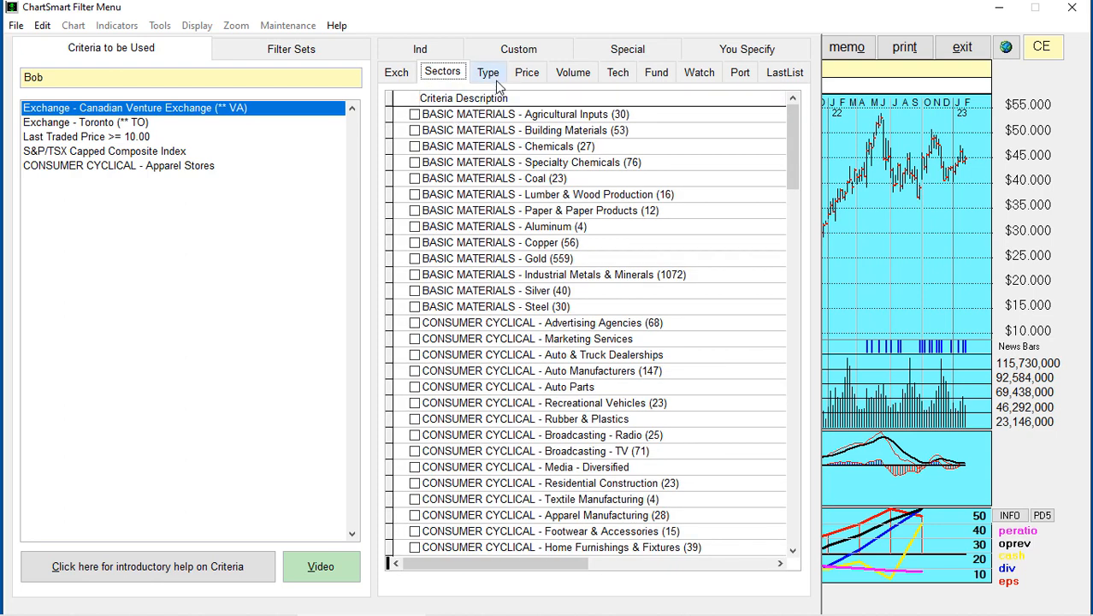
click(493, 77)
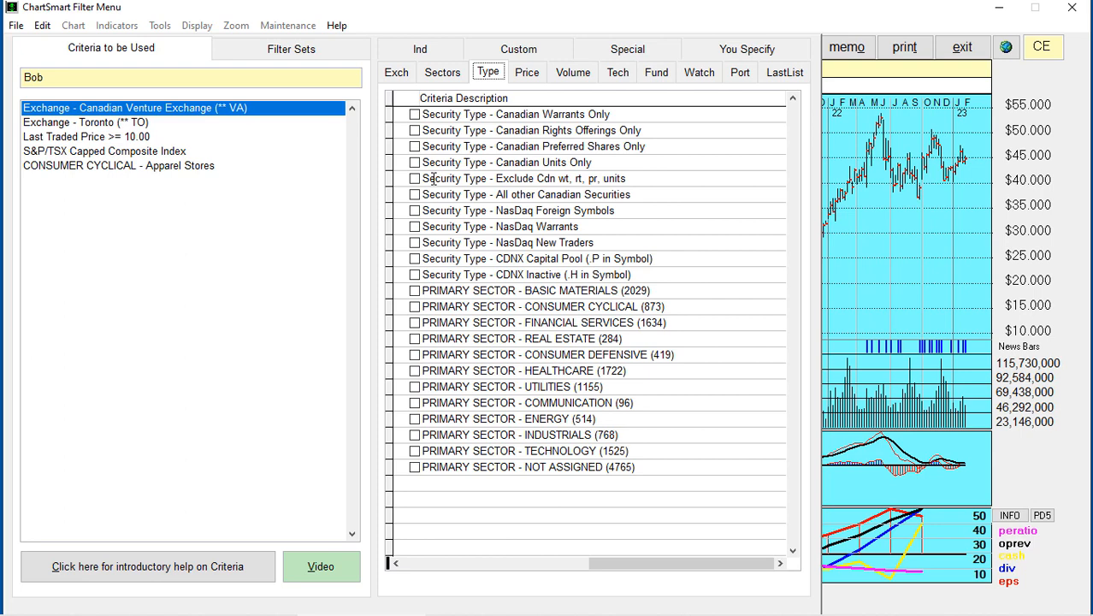
Look through the available price, volume, technical, fundamental, watch list, portfolio and last filtered list criteria.
click(535, 74)
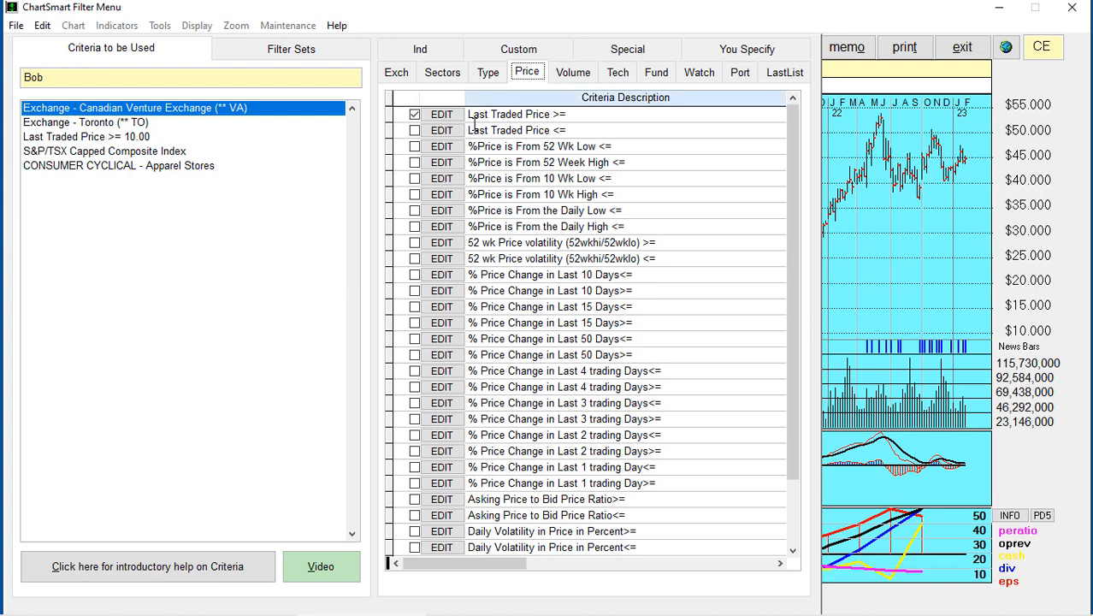
click(573, 74)
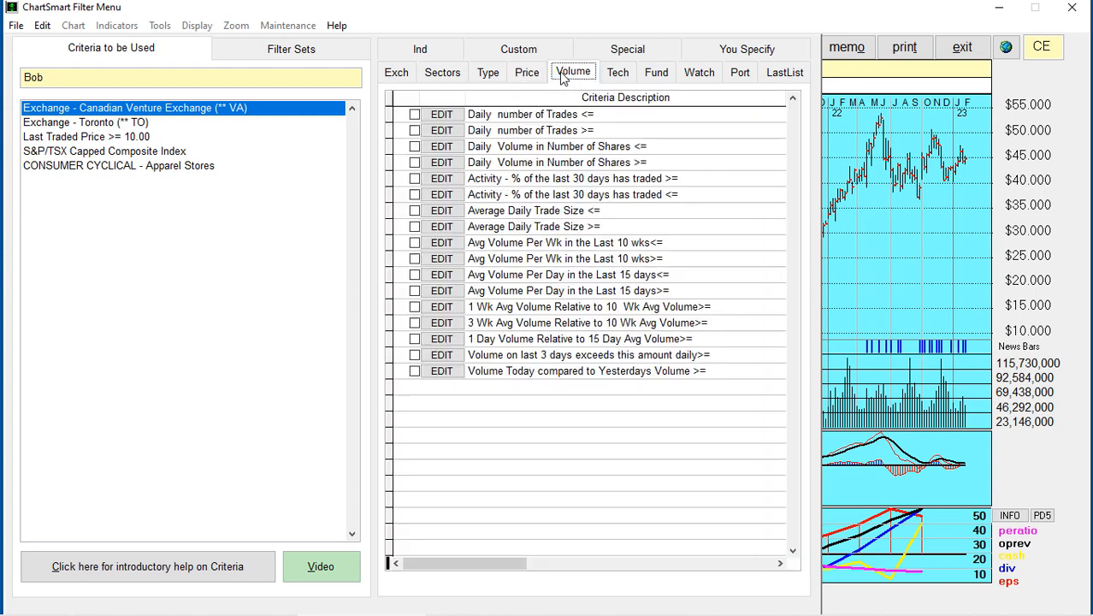
click(620, 74)
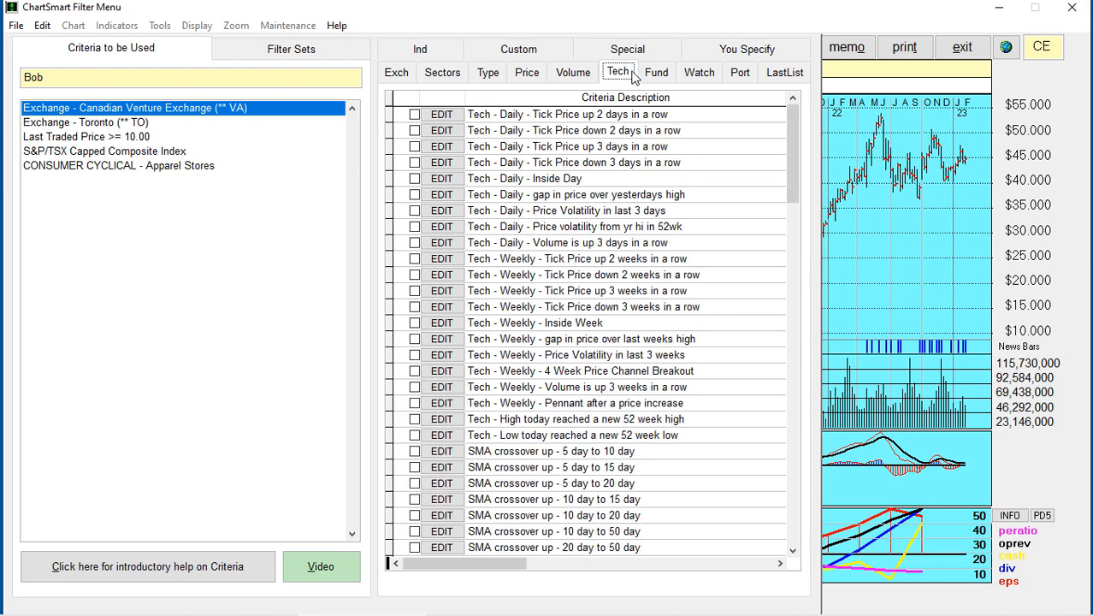
click(658, 73)
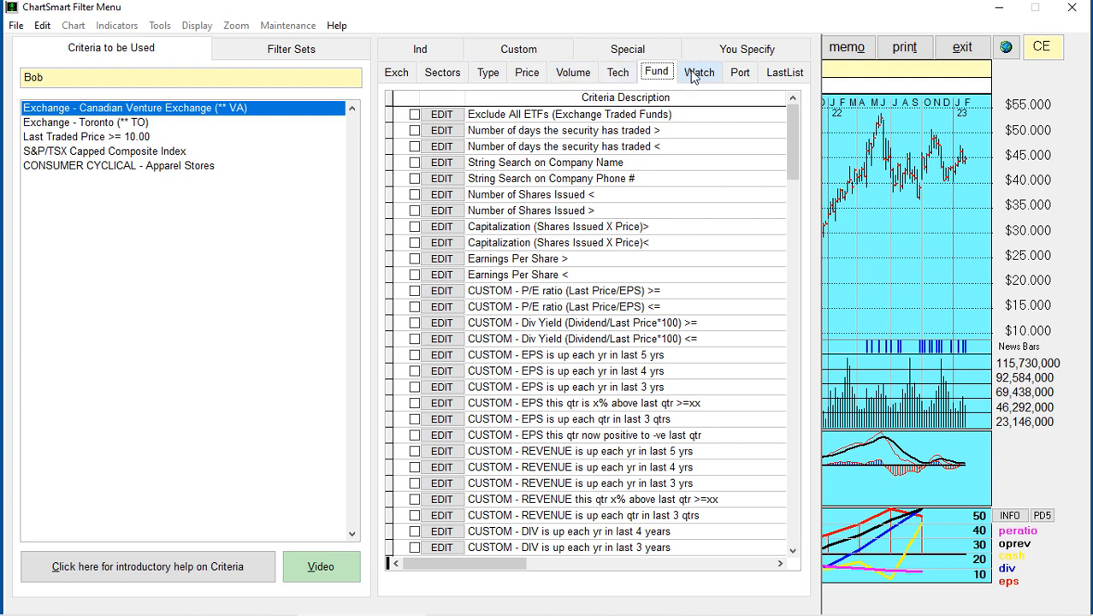
click(698, 73)
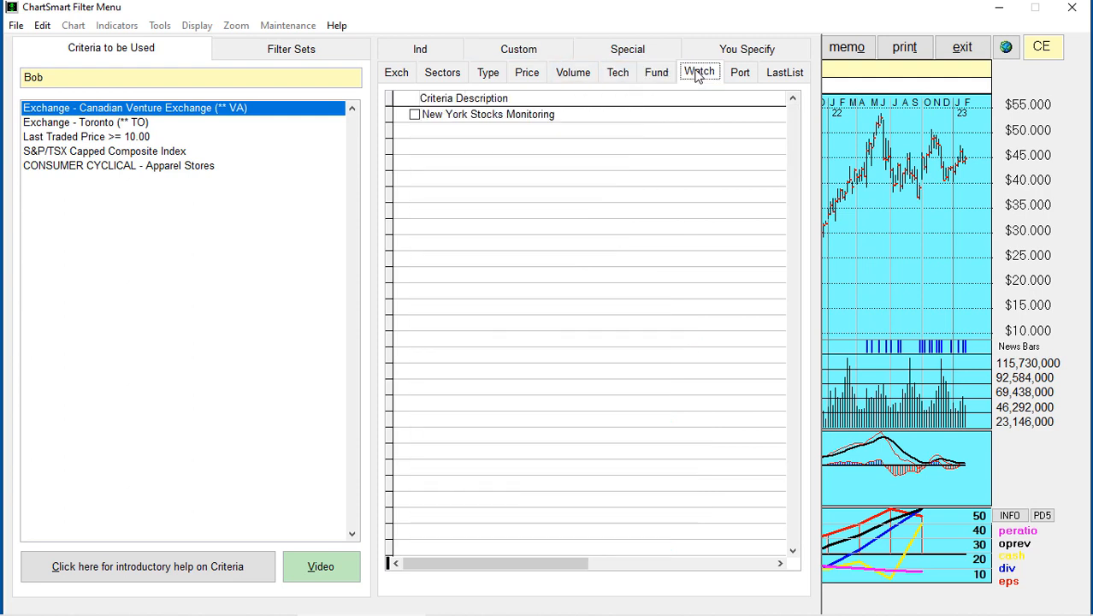
click(740, 74)
click(784, 72)
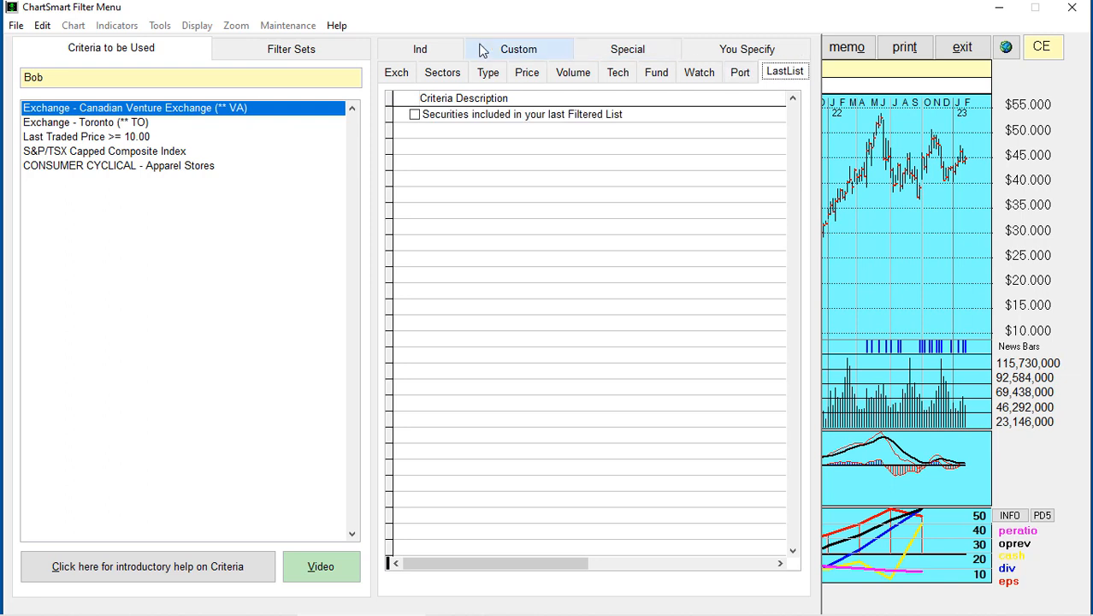
Browse the index, custom, special and user-specified criteria categories.
click(429, 52)
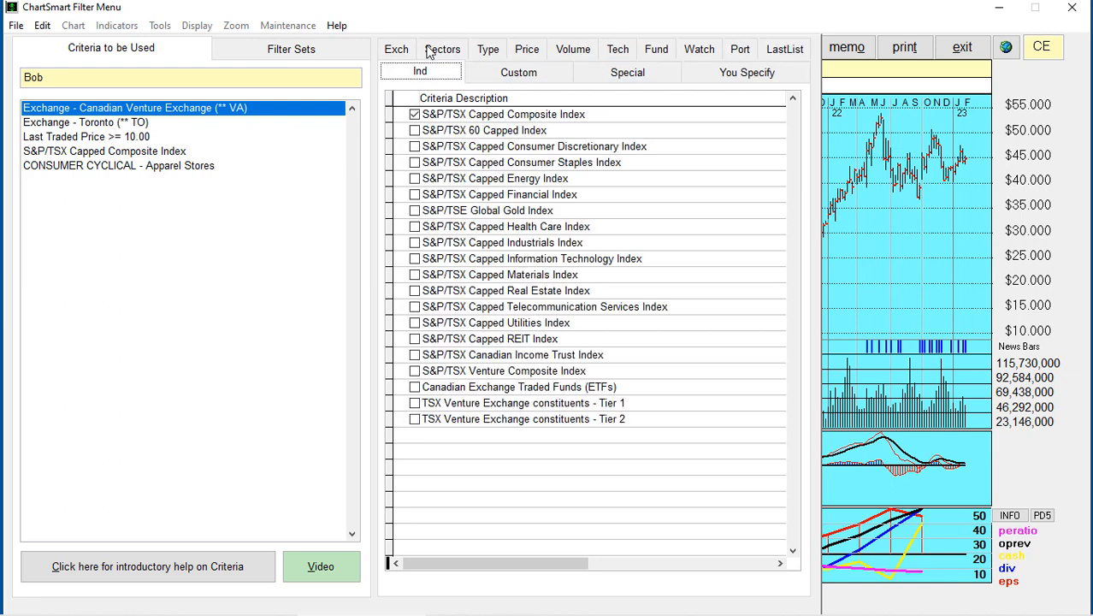
click(507, 74)
click(619, 76)
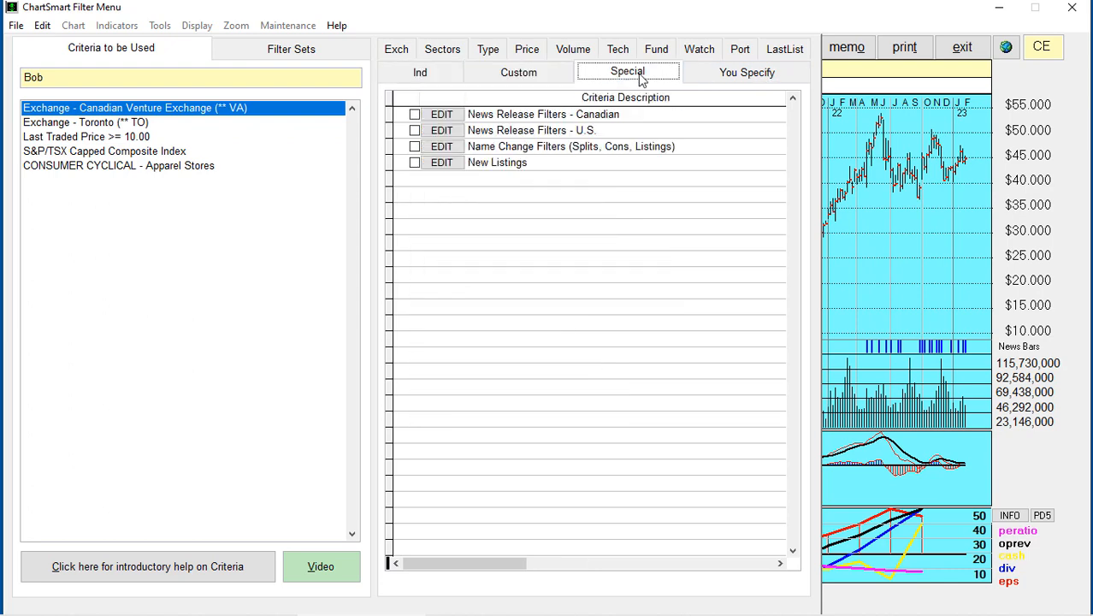
click(726, 76)
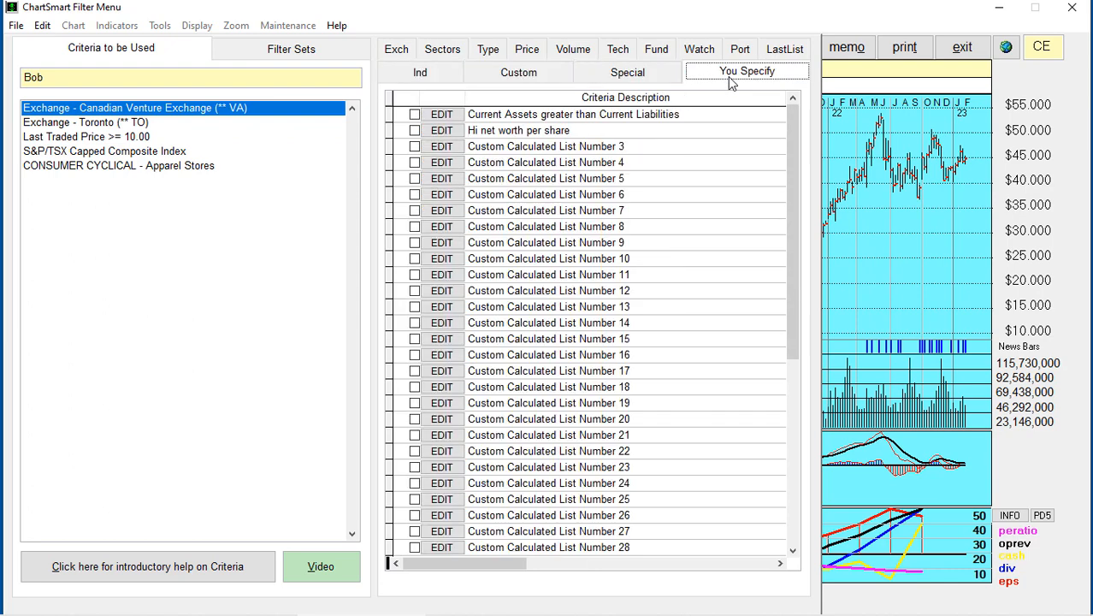
click(620, 82)
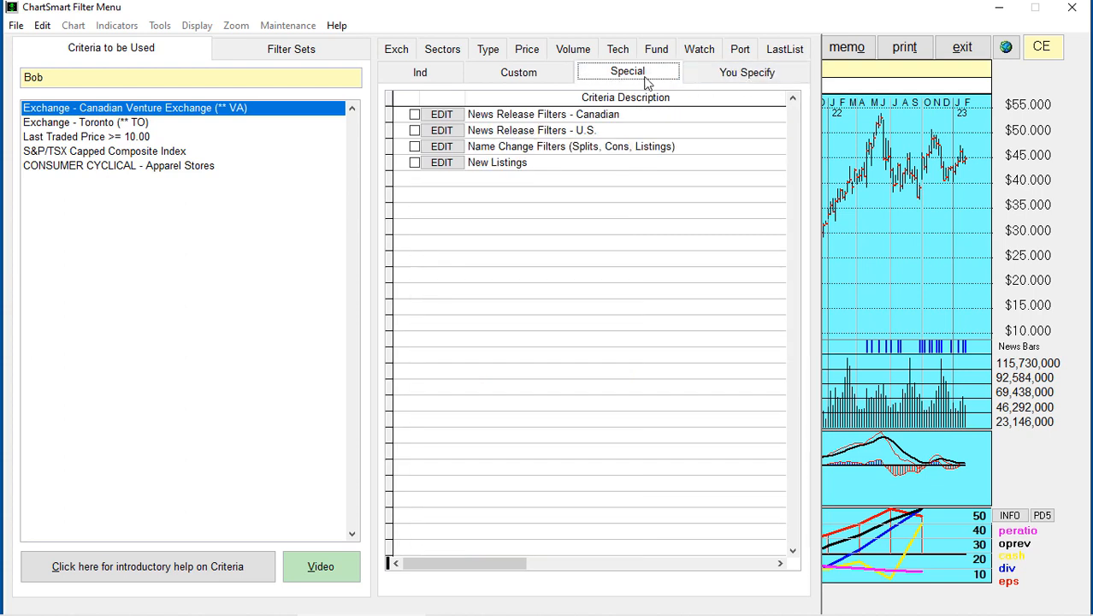
Review the price, volume, technical and fundamental criteria again, along with the special and user-specified ones.
click(525, 52)
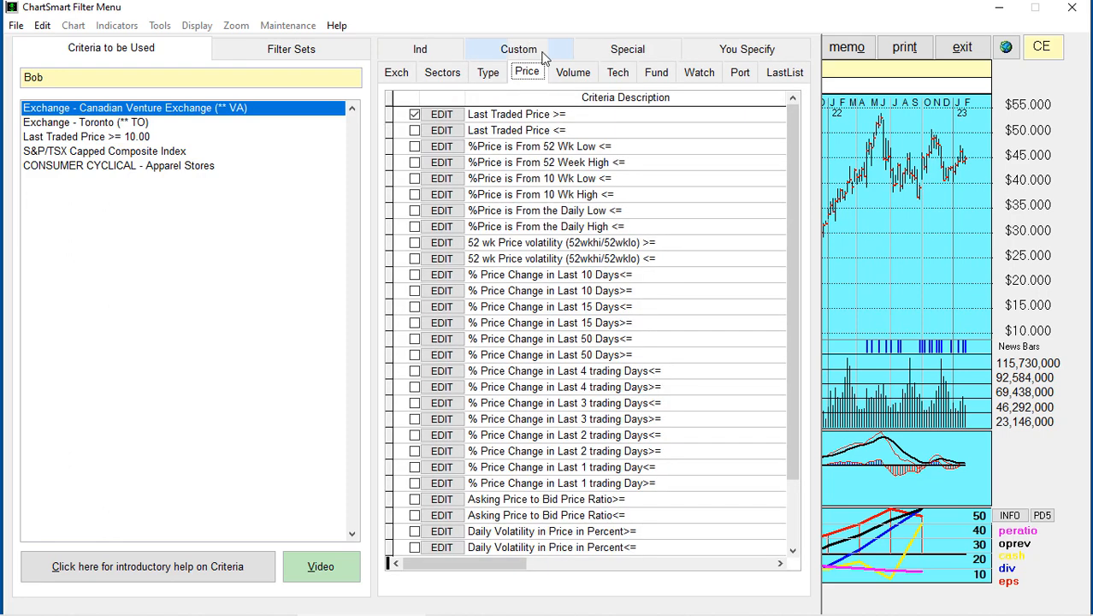
click(584, 76)
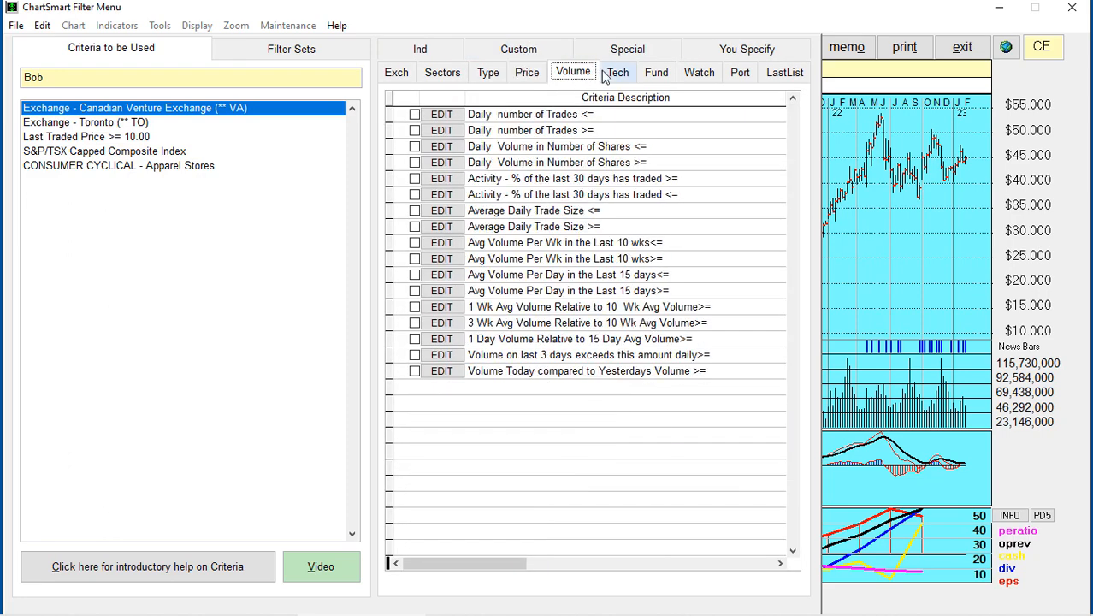
click(617, 74)
click(657, 73)
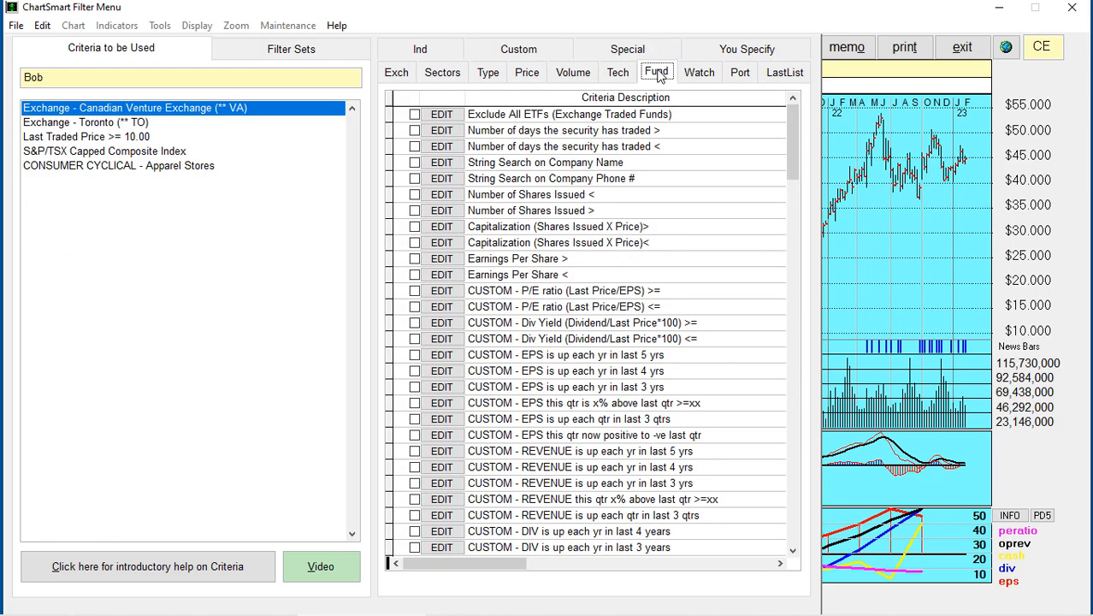
click(622, 50)
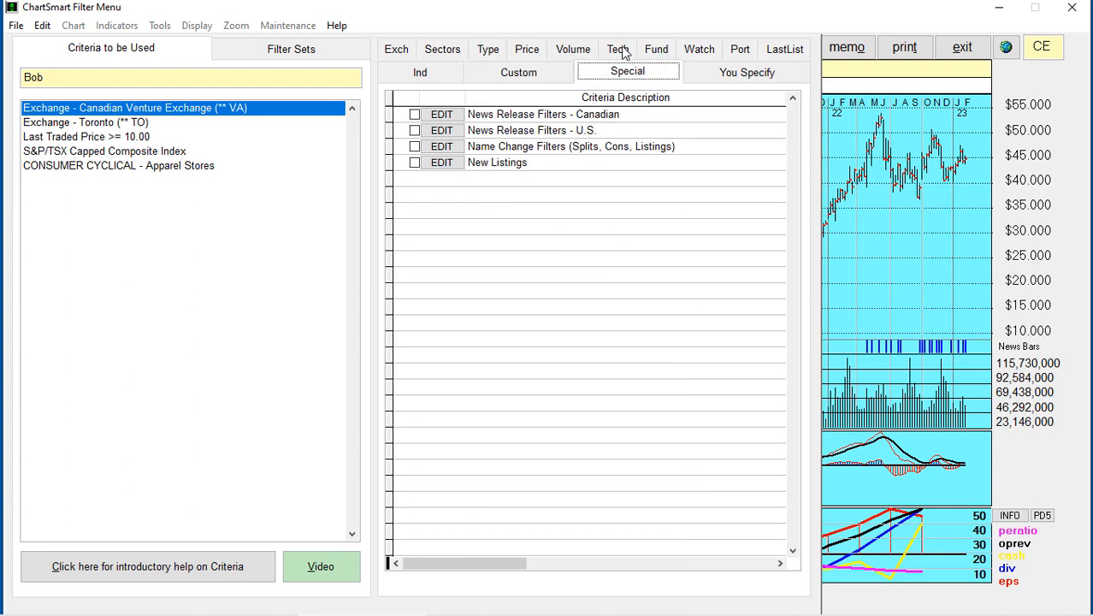
click(725, 75)
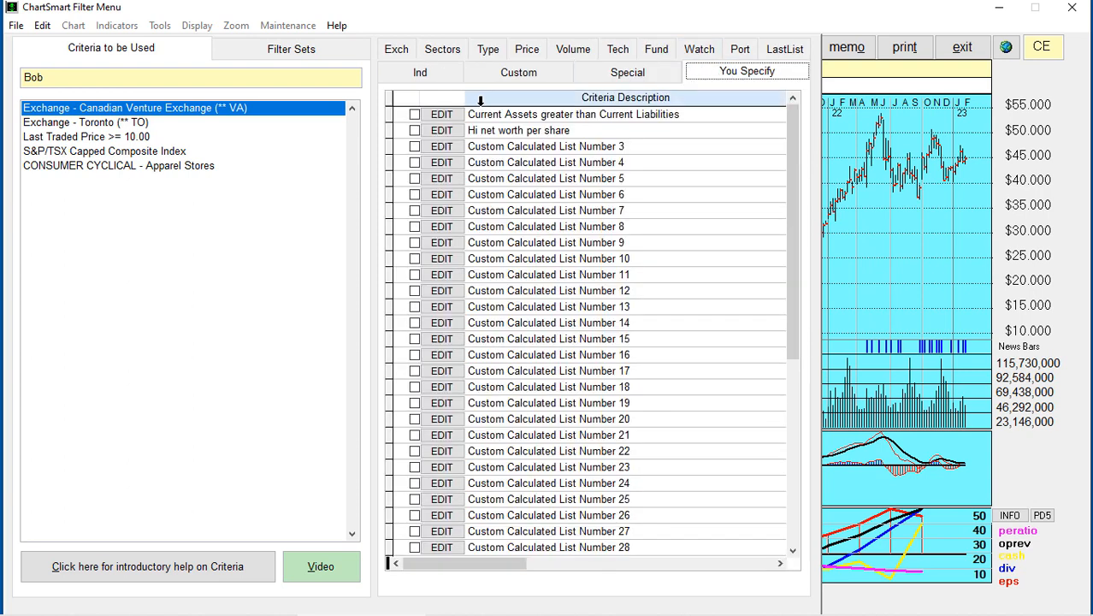
click(525, 51)
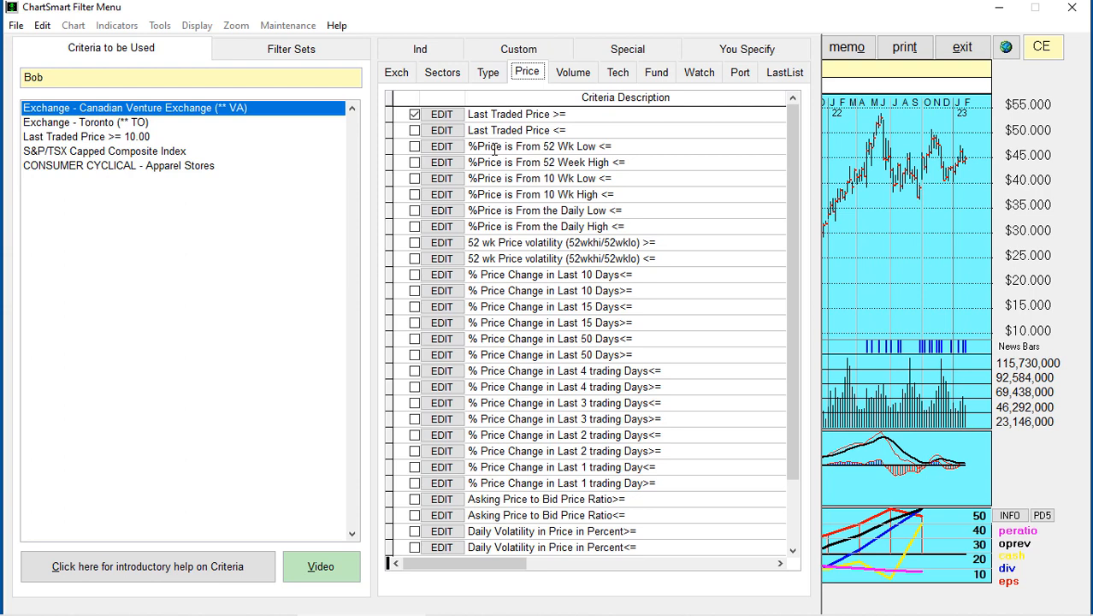
Remove the "CONSUMER CYCLICAL - Apparel Stores" and "S&P/TSX Capped Composite Index" criteria from the filter set.
click(120, 166)
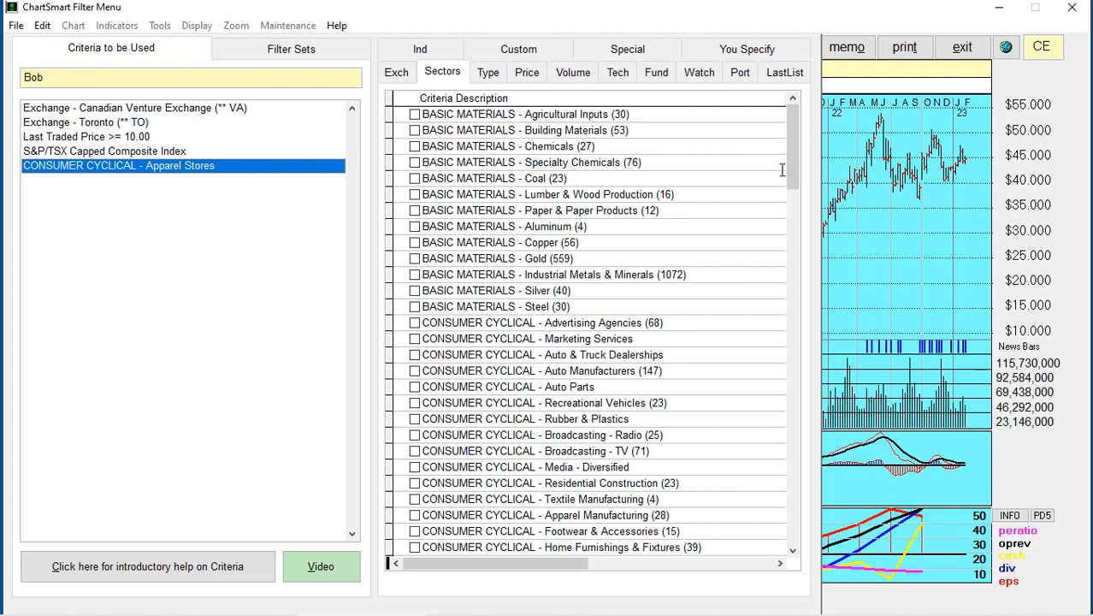
scroll(781, 169, down, 6)
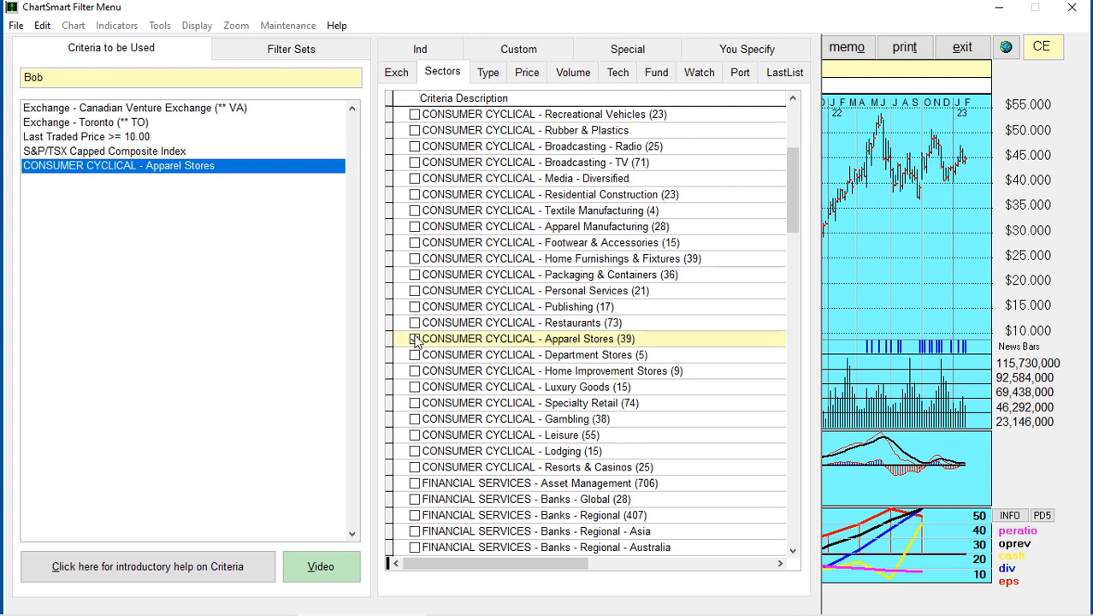
click(415, 339)
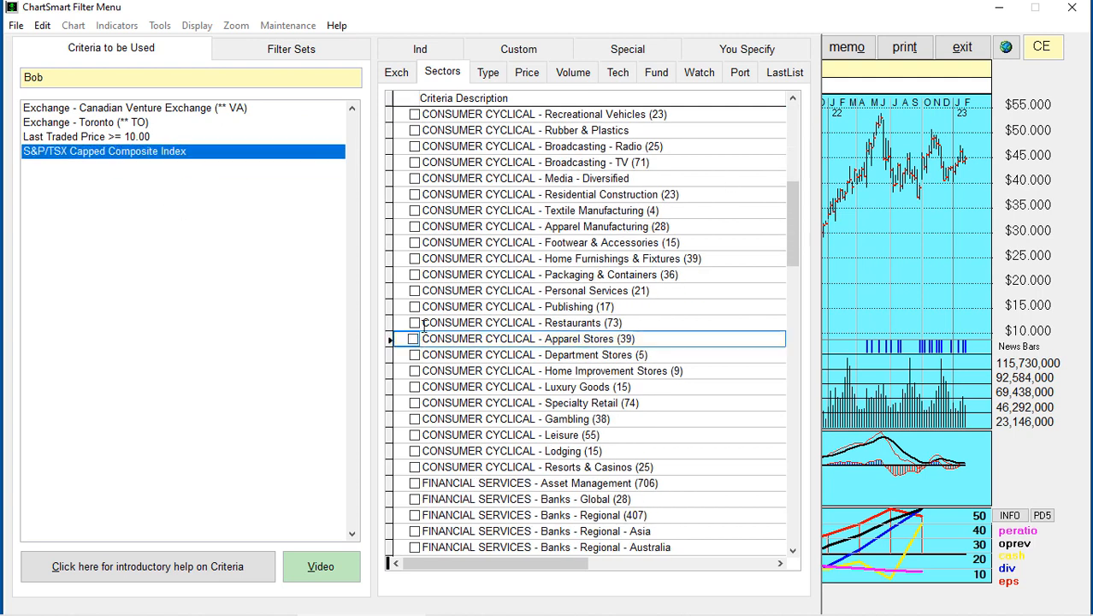
click(83, 159)
click(414, 114)
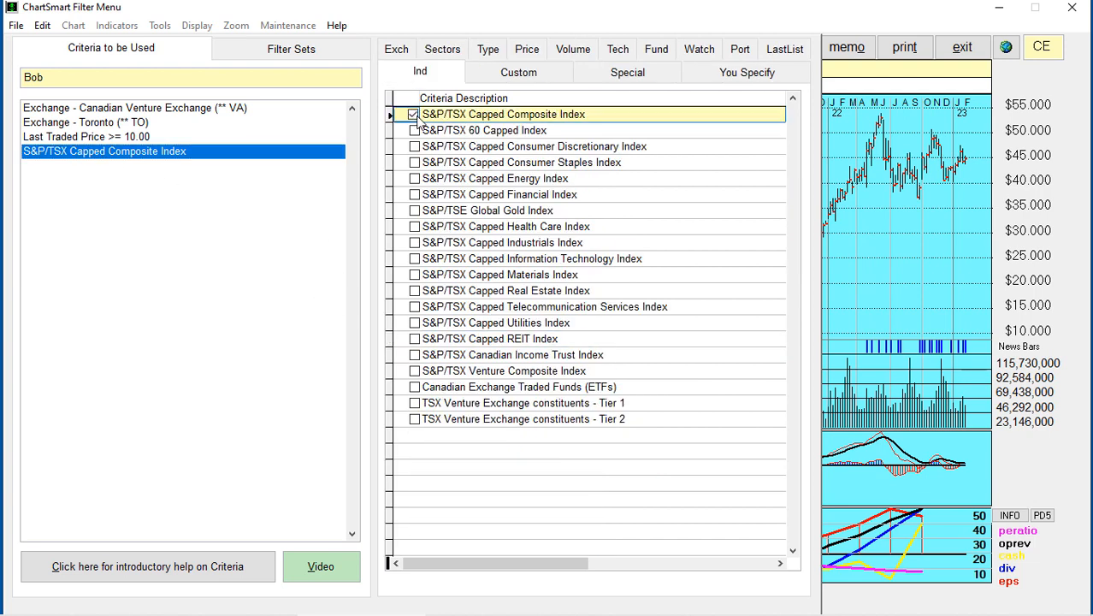
Open the "Last Traded Price >=" criterion for editing and read the notes on its range entry.
click(121, 142)
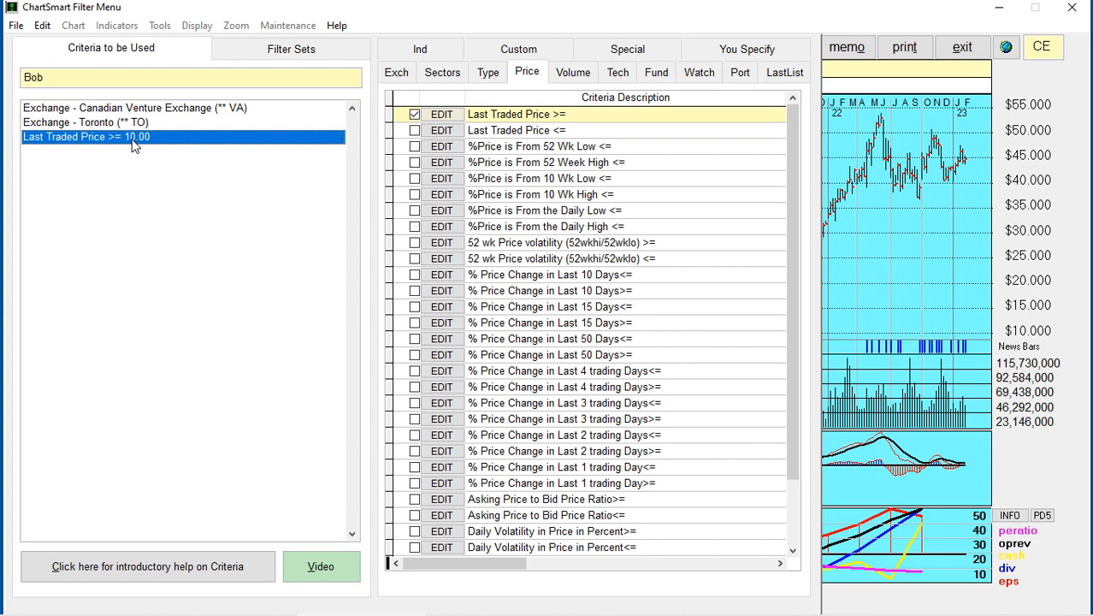
click(442, 115)
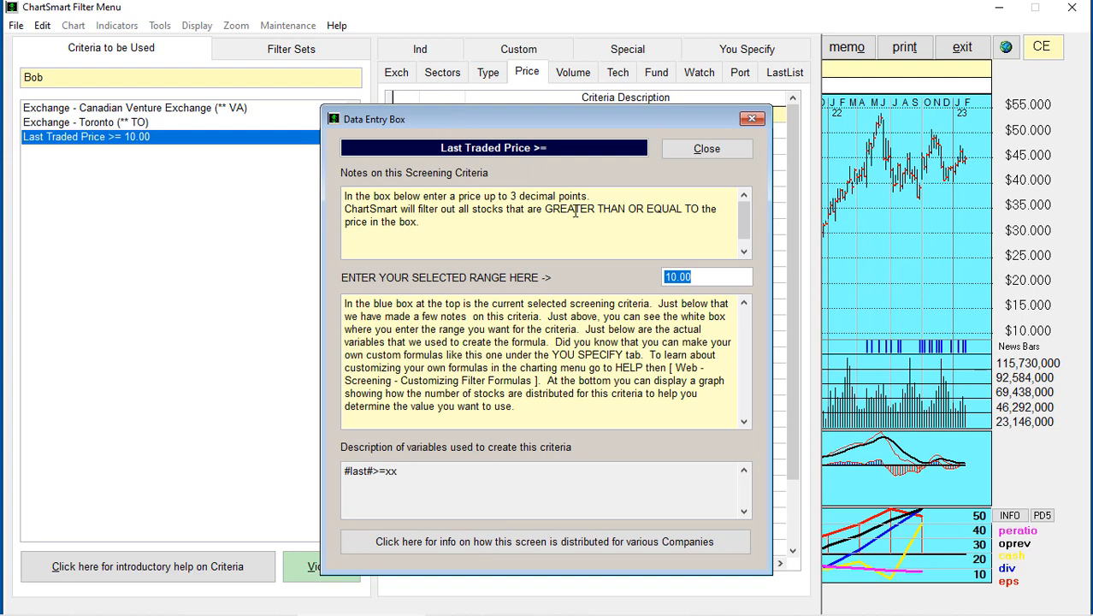
key(Tab)
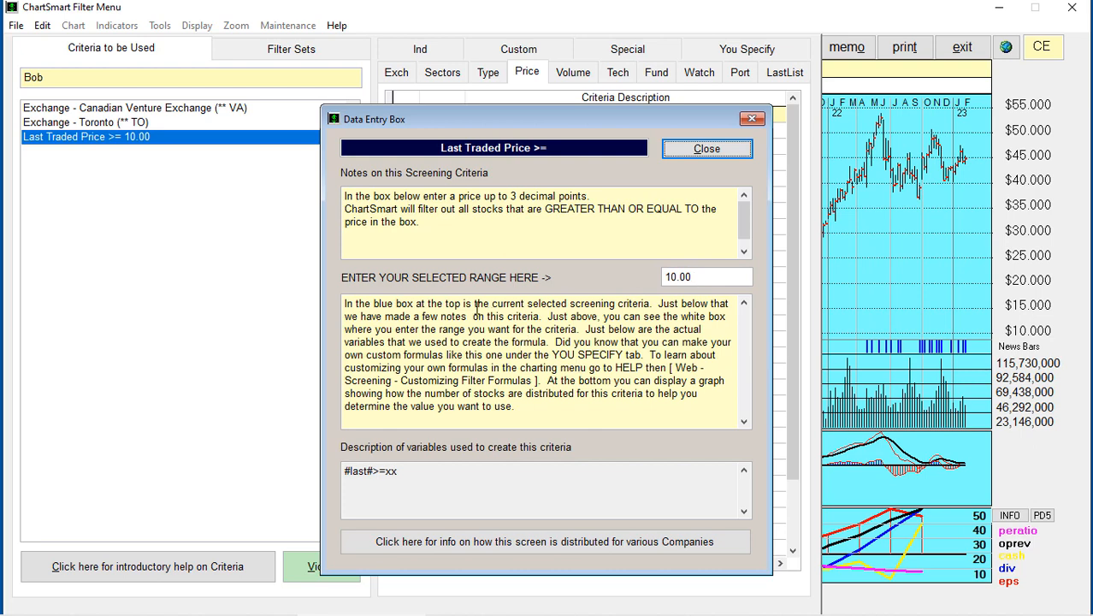
drag(515, 407, 322, 278)
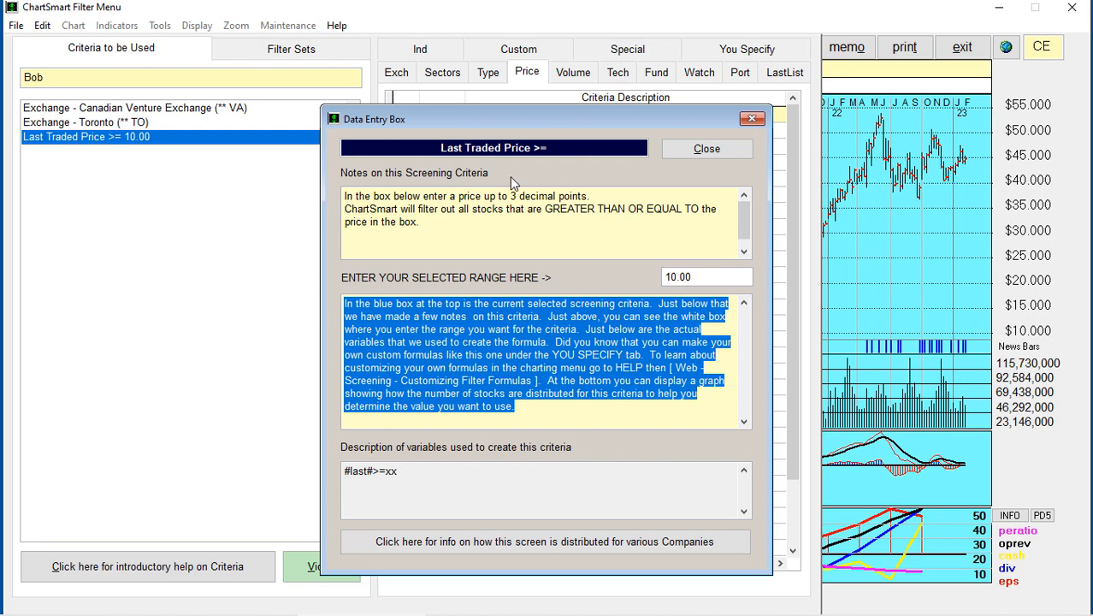
click(551, 419)
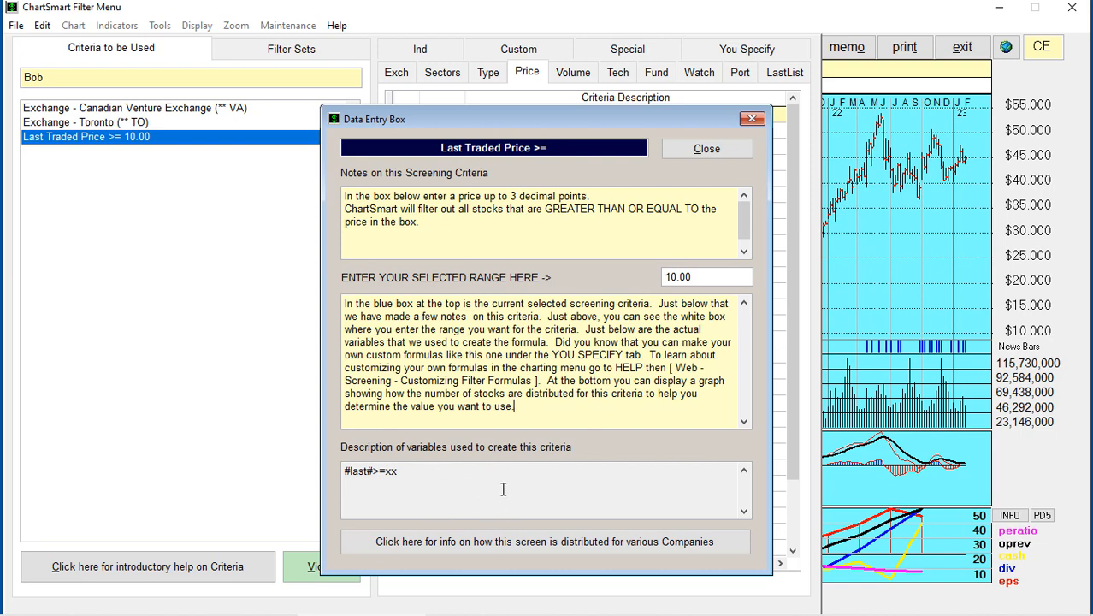
Examine the variables in the formula behind the "Last Traded Price >=" criterion.
drag(399, 471, 341, 468)
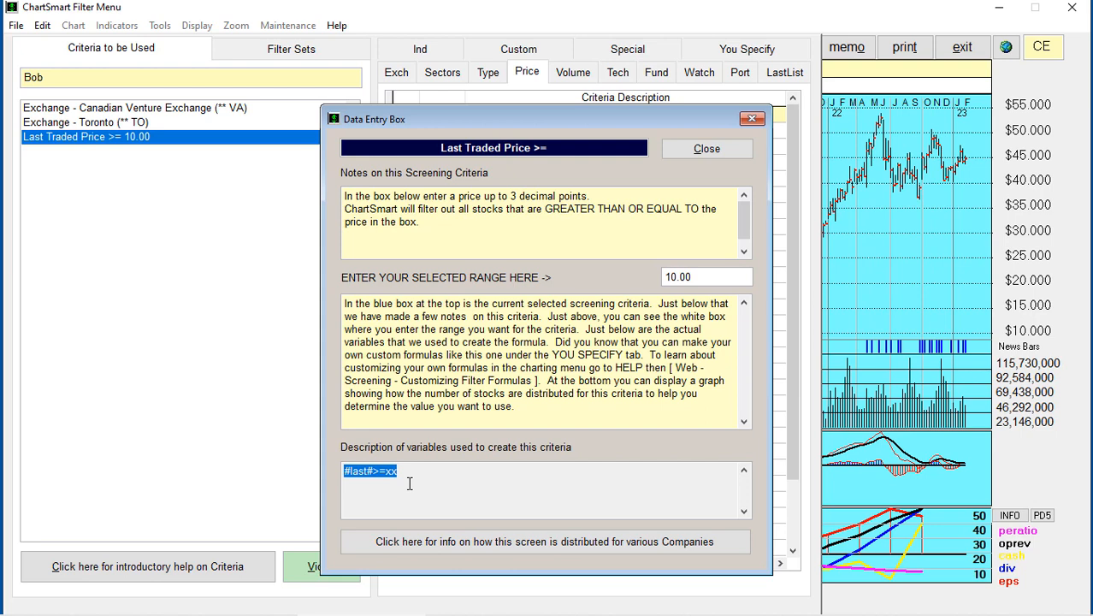
click(362, 470)
drag(368, 469, 343, 470)
click(368, 471)
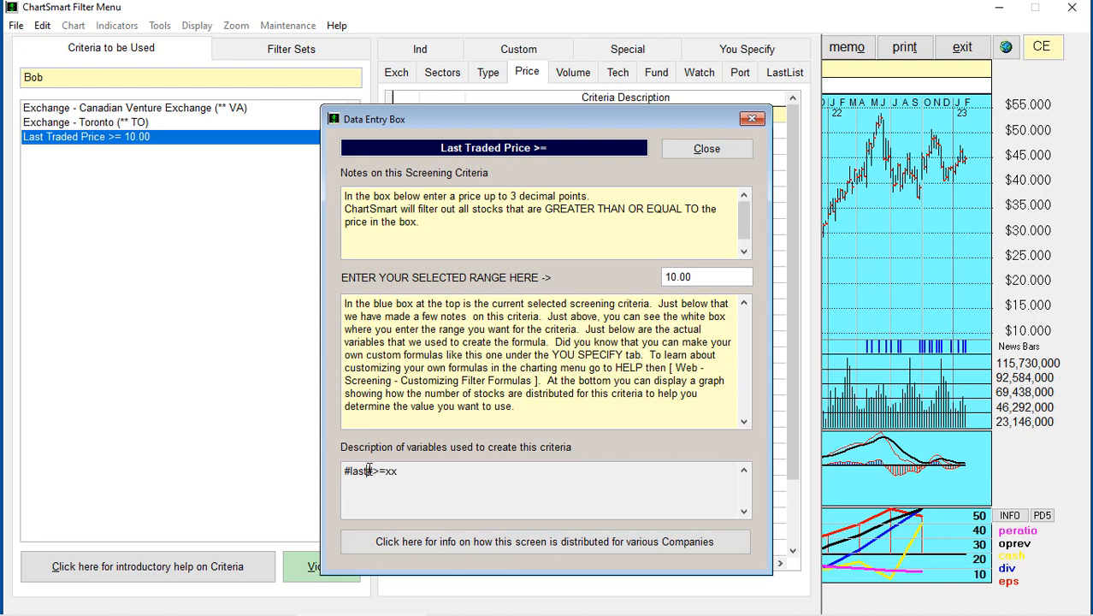
drag(368, 471, 351, 473)
Review the company distribution graph for the last traded price, checking its exchanges, ranges and counts, and leave the criterion's editing dialog.
click(480, 549)
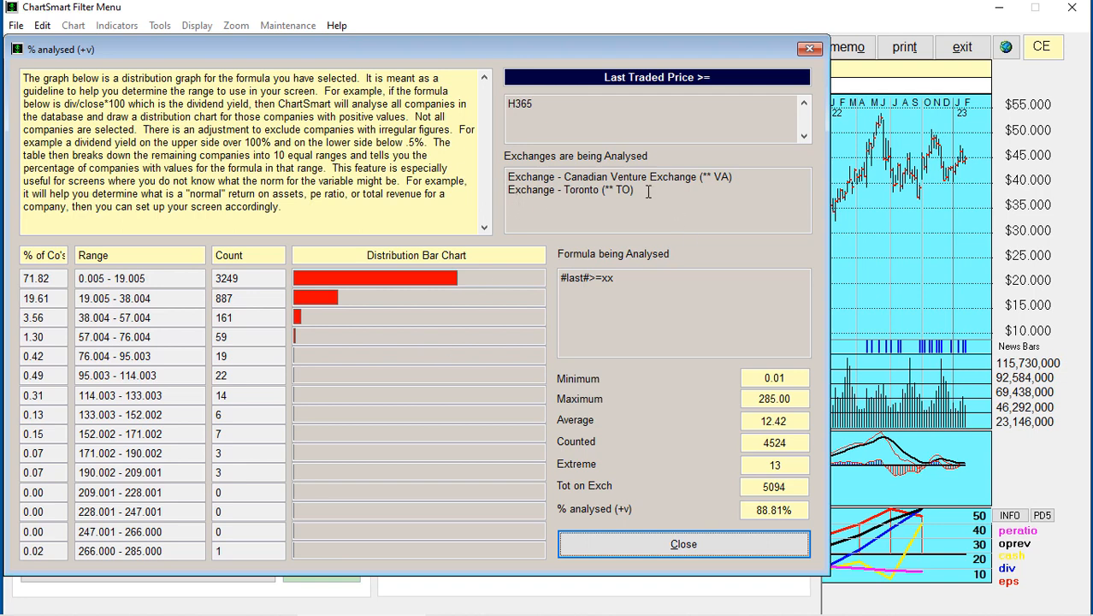
drag(648, 192, 493, 190)
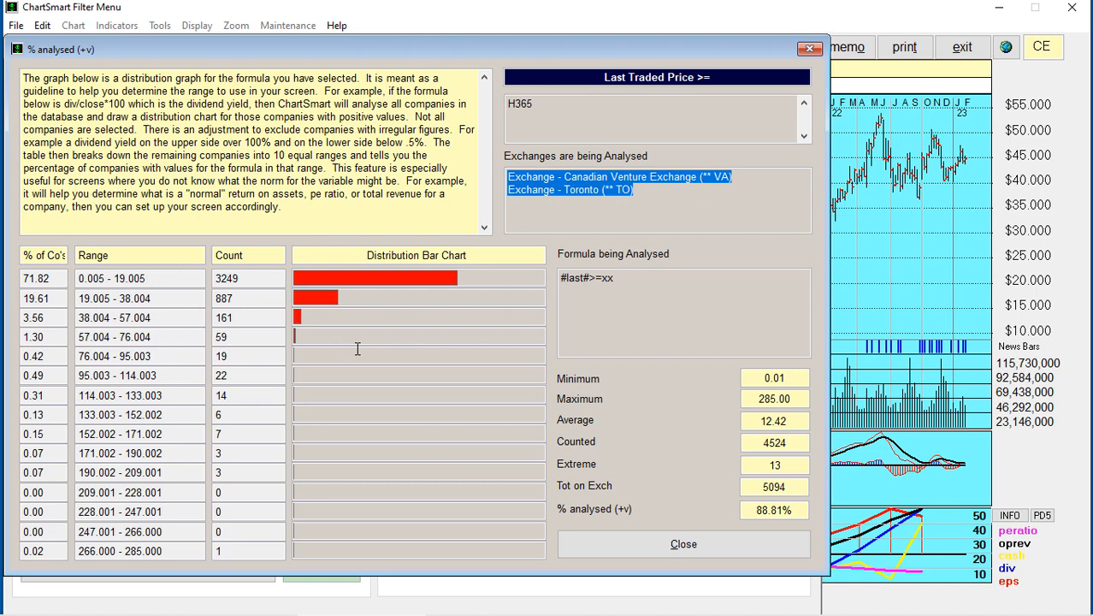
click(162, 277)
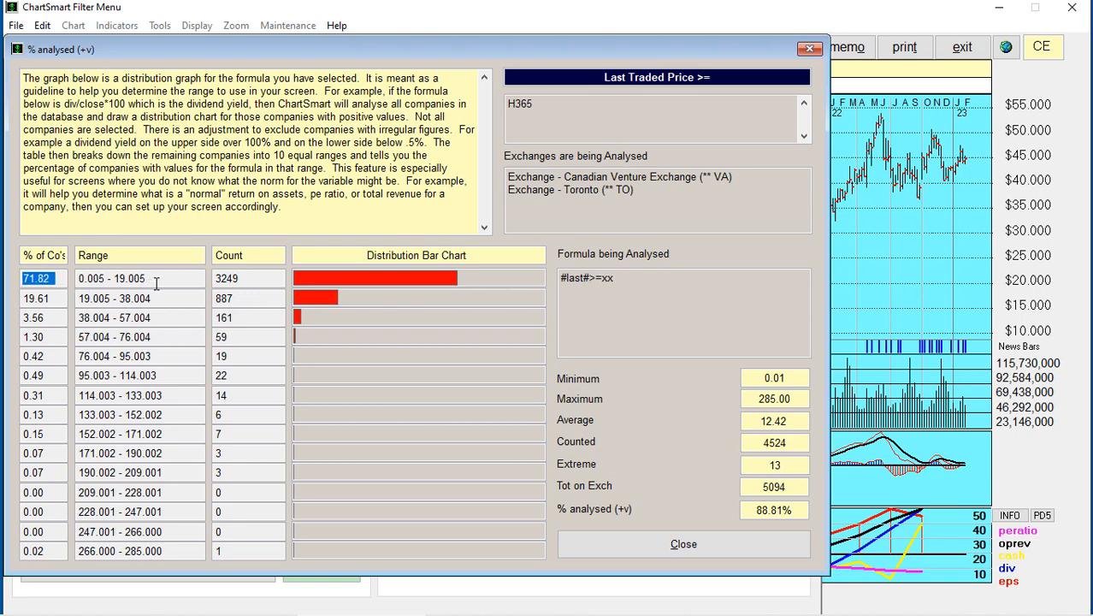
click(158, 278)
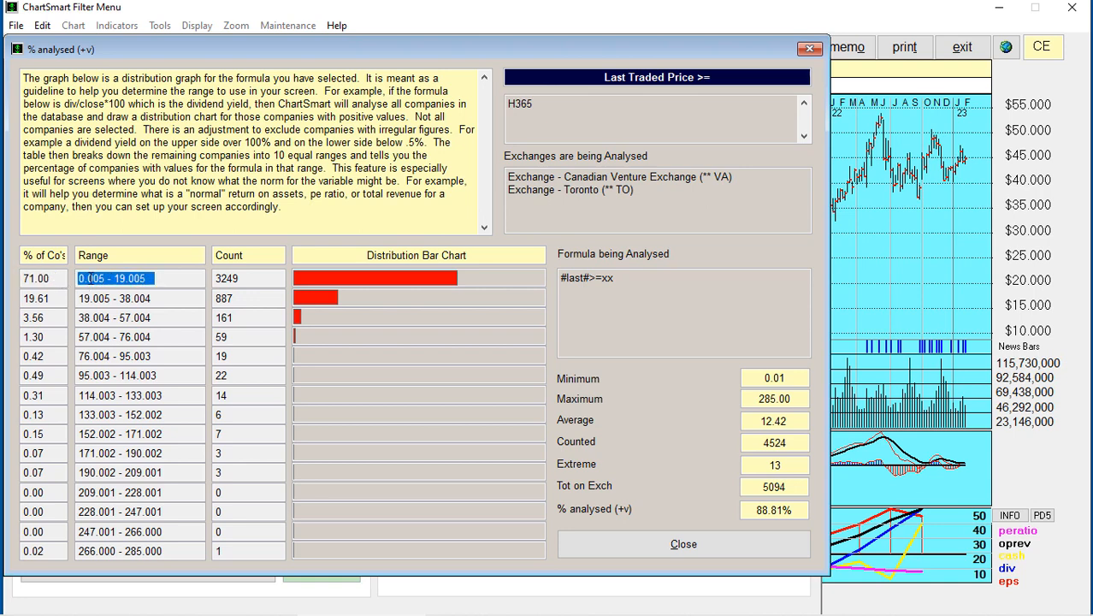
click(250, 278)
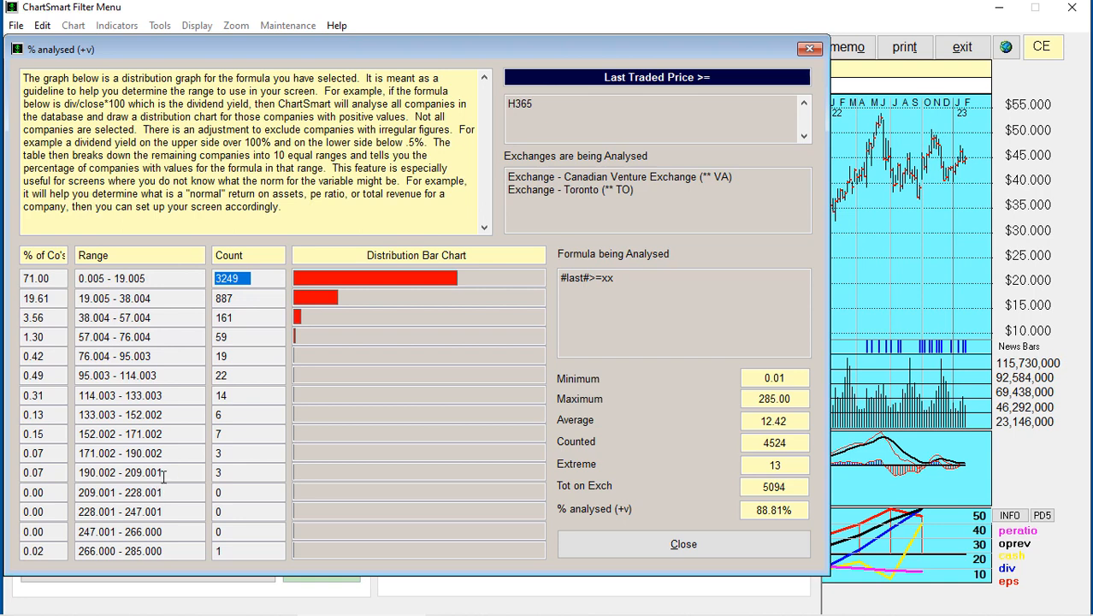
drag(169, 473, 84, 470)
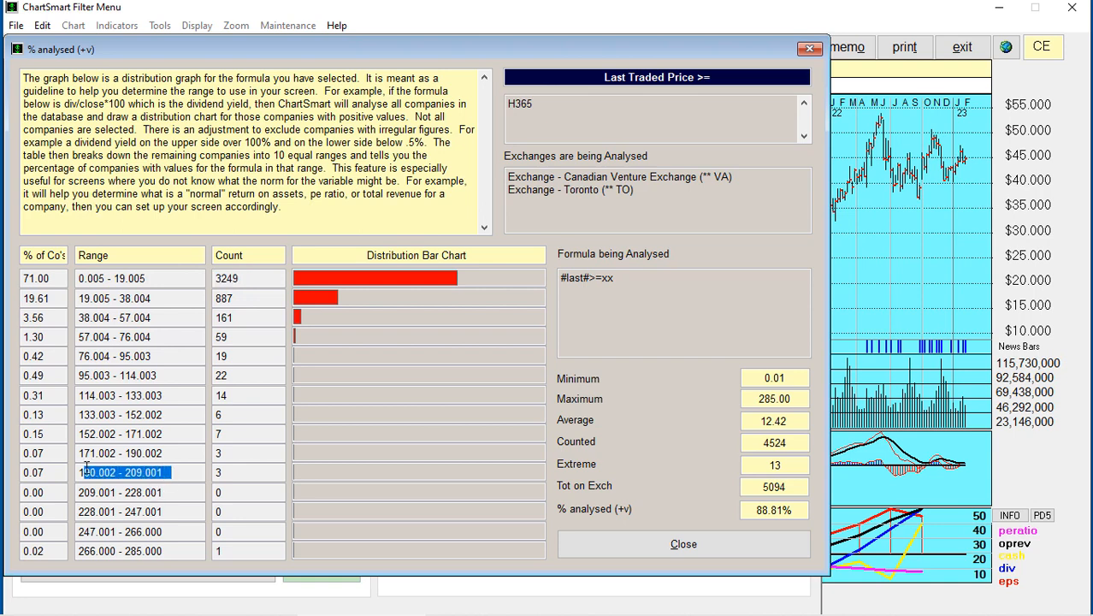
click(173, 376)
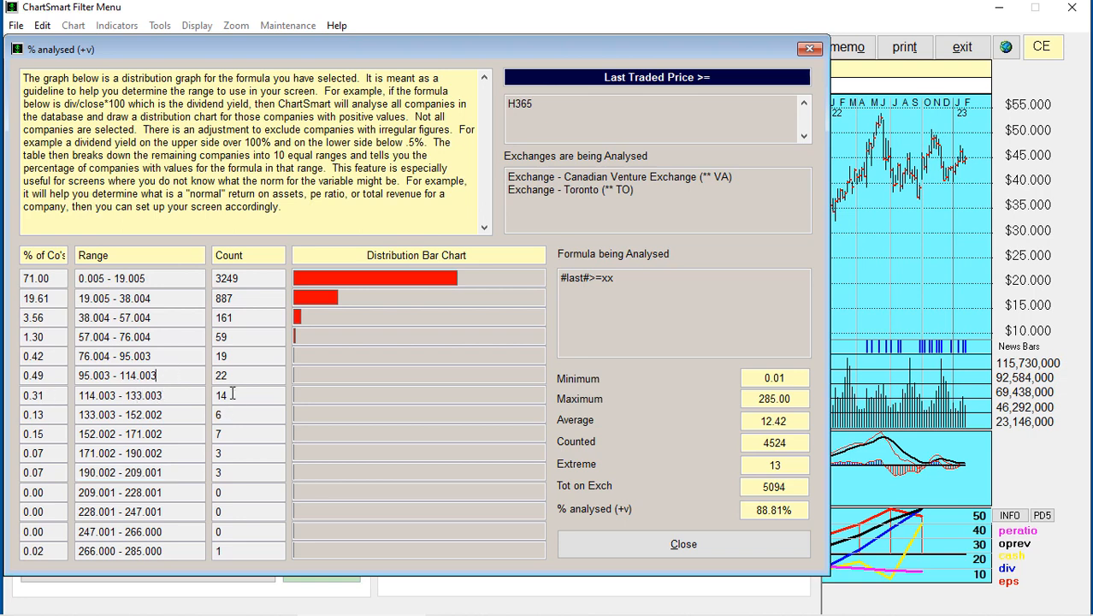
drag(231, 393, 205, 393)
double_click(220, 414)
double_click(219, 433)
click(637, 543)
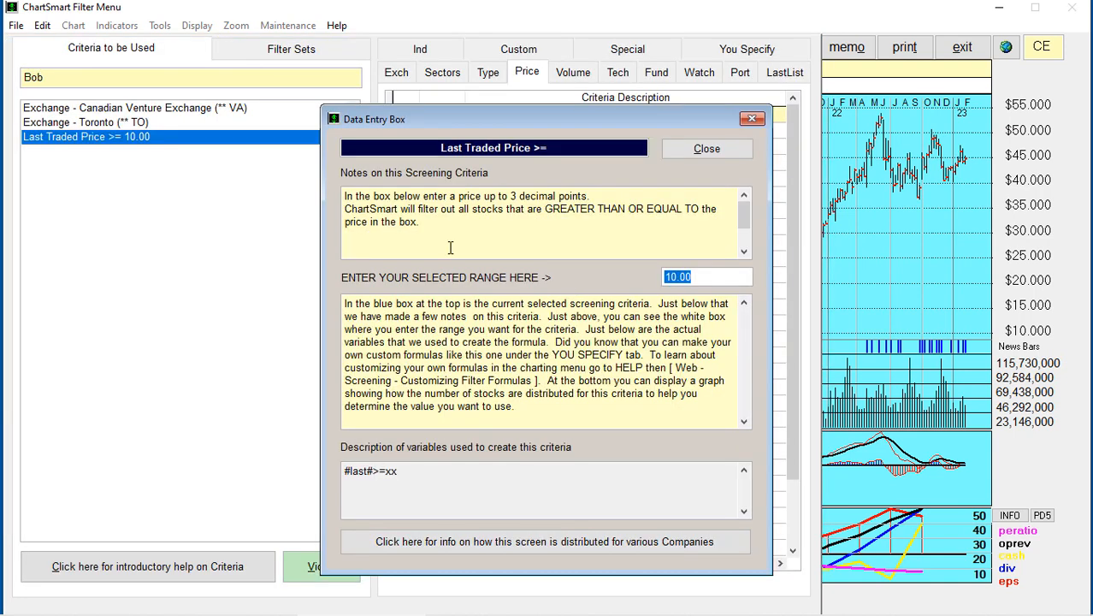
click(700, 152)
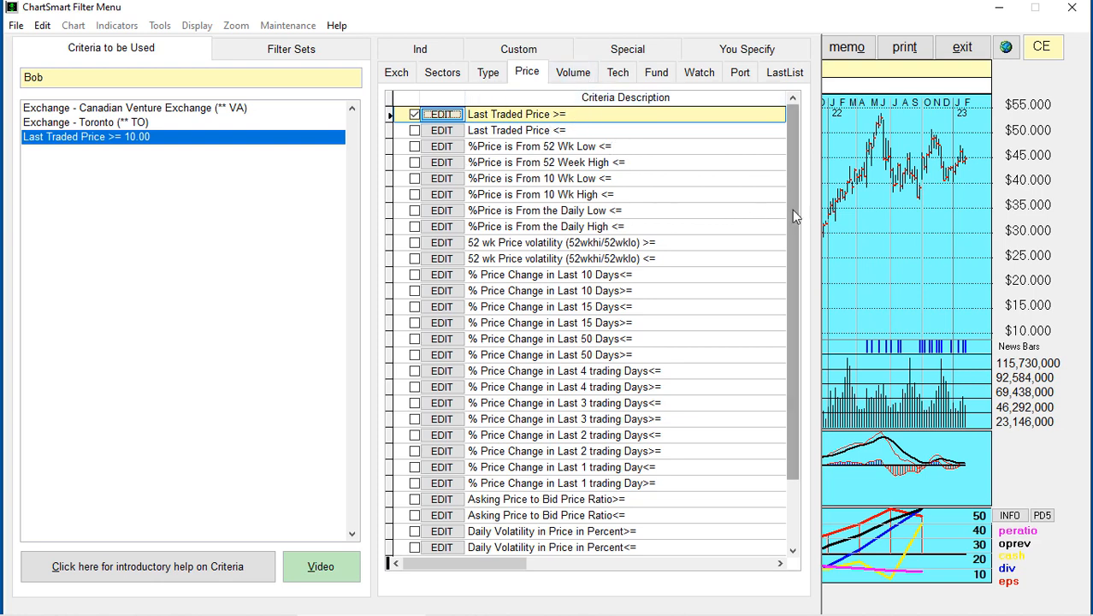
Look through the price criteria and remove "Last Traded Price >= 10.00" from the filter set.
scroll(581, 184, down, 1)
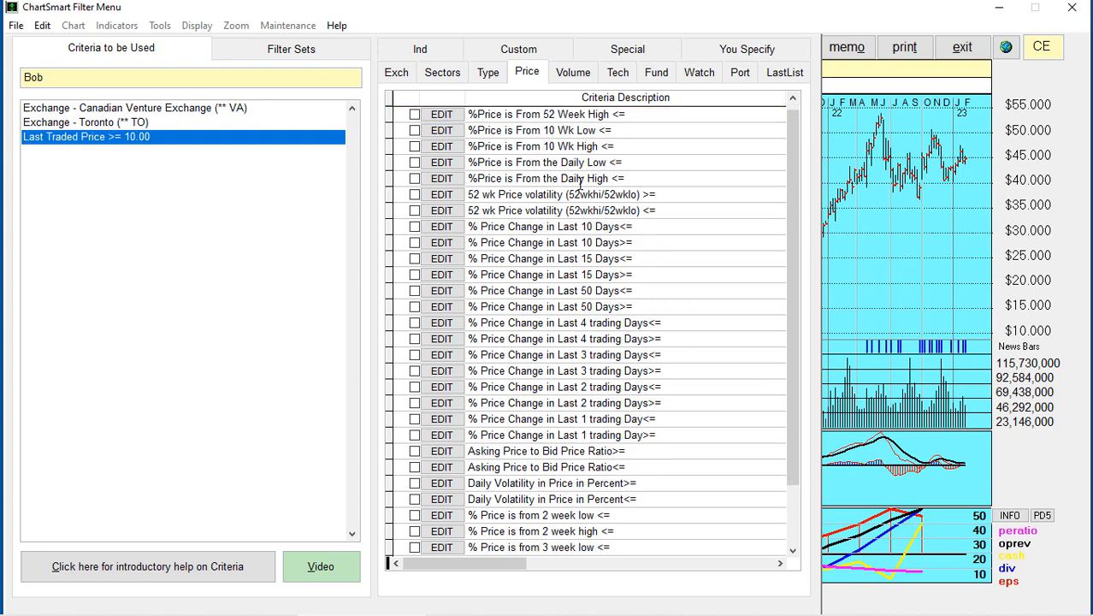
scroll(582, 184, down, 1)
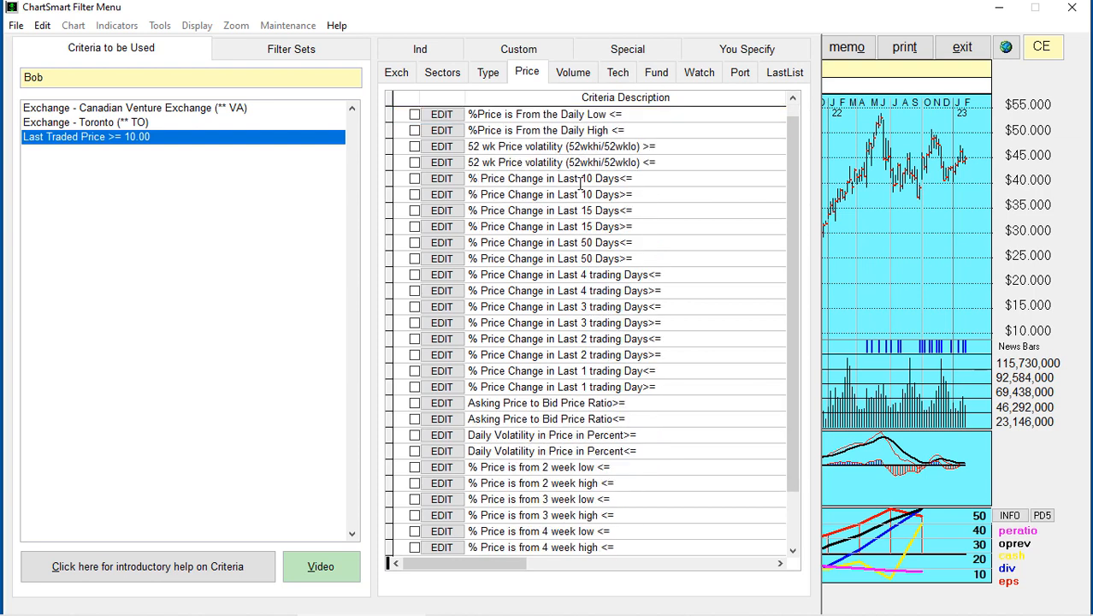
scroll(581, 182, down, 1)
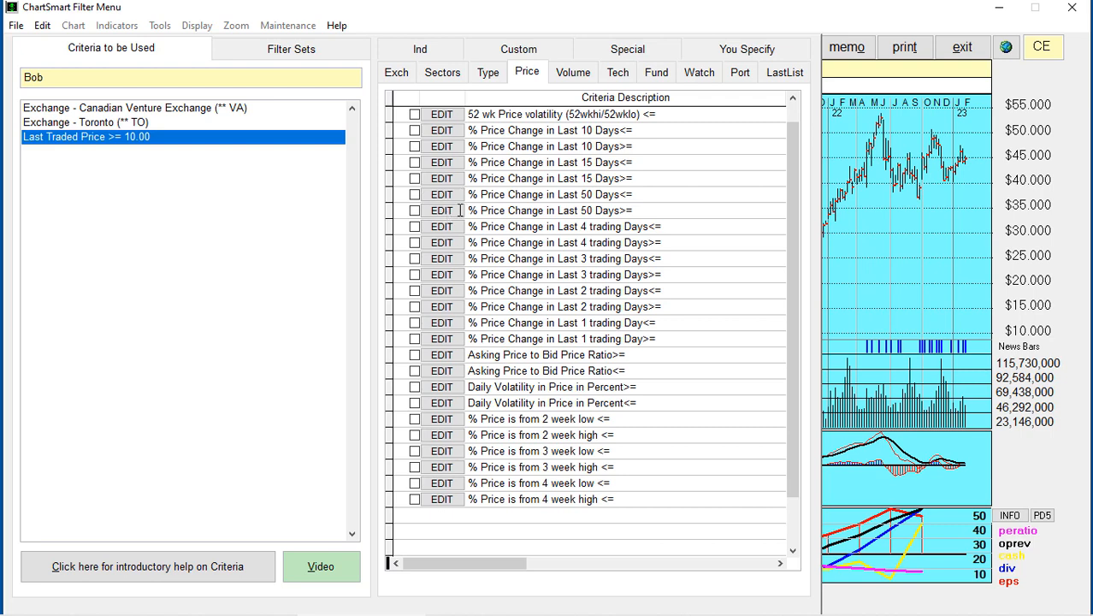
click(129, 142)
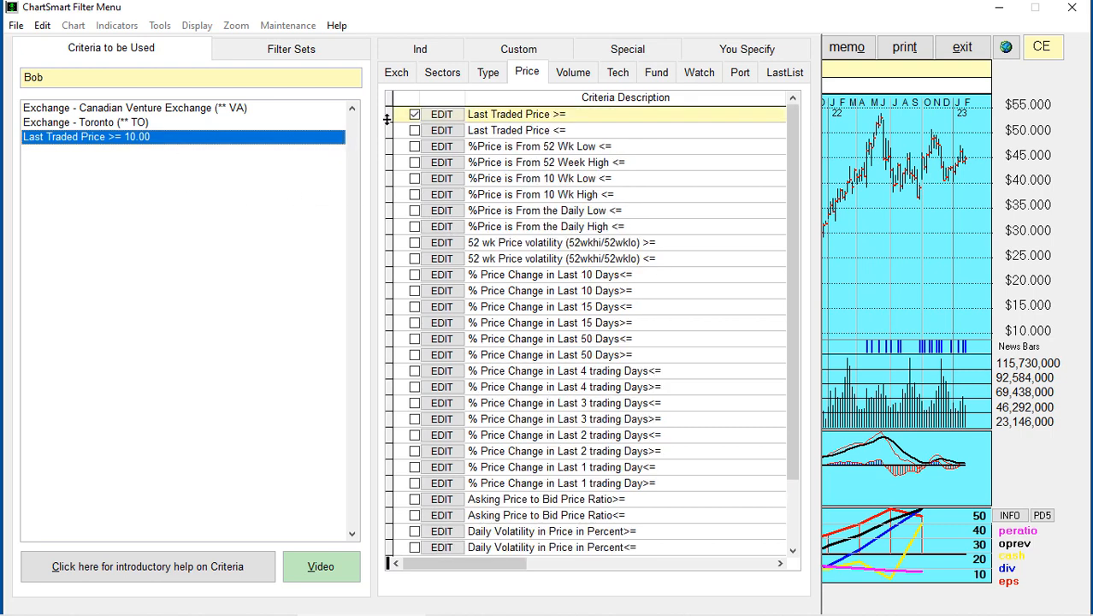
click(414, 114)
Try the "% Price Change in Last 4 trading Days<=" criterion, examining its range and formula, and take it back out of the filter set.
scroll(506, 197, down, 4)
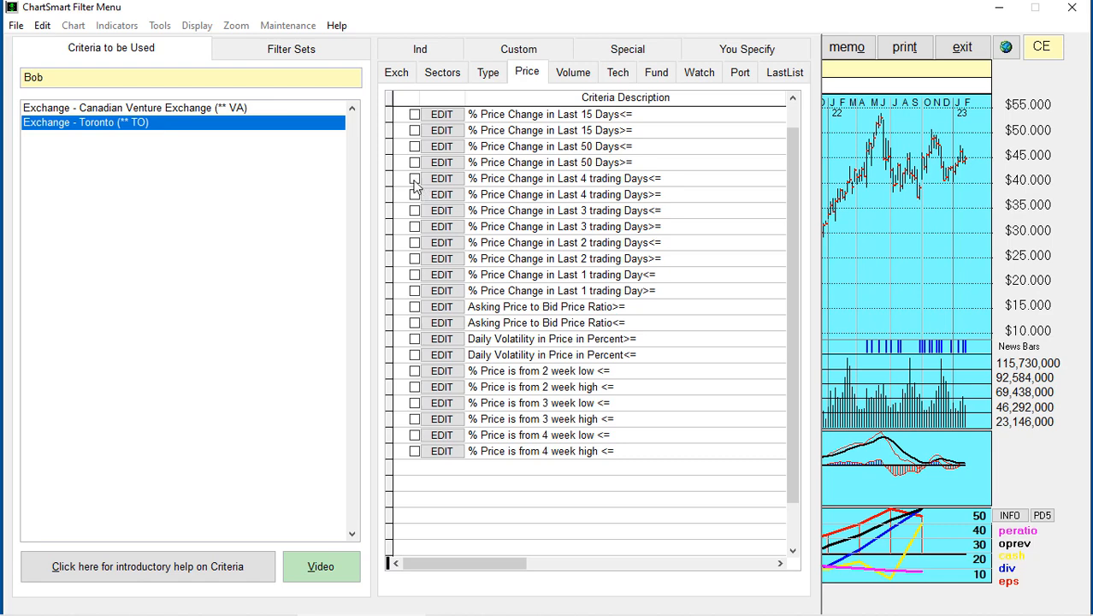
click(414, 180)
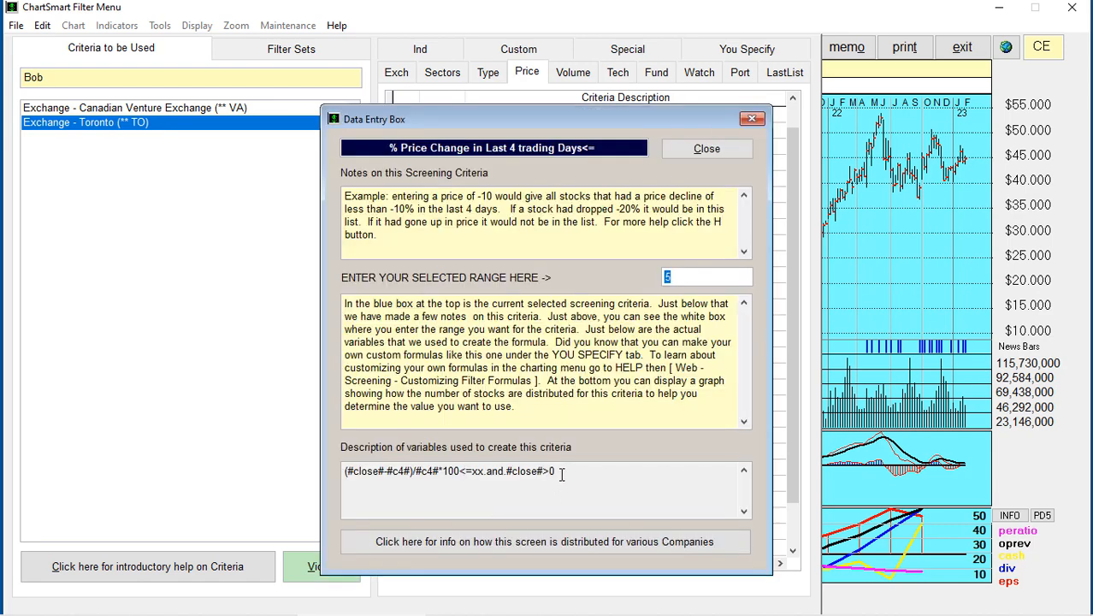
key(Tab)
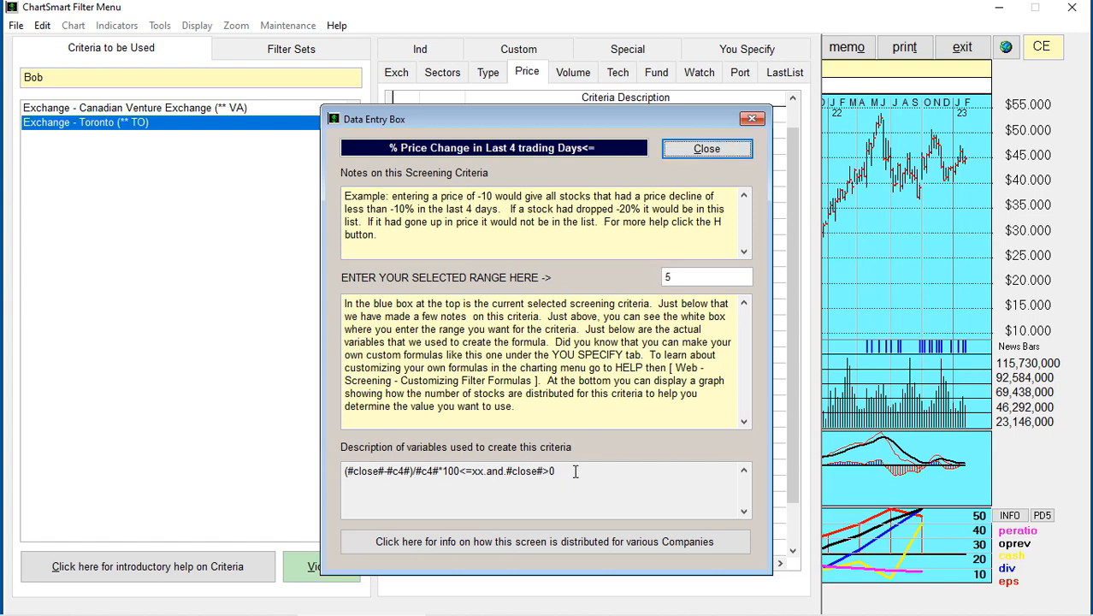
drag(573, 472, 326, 470)
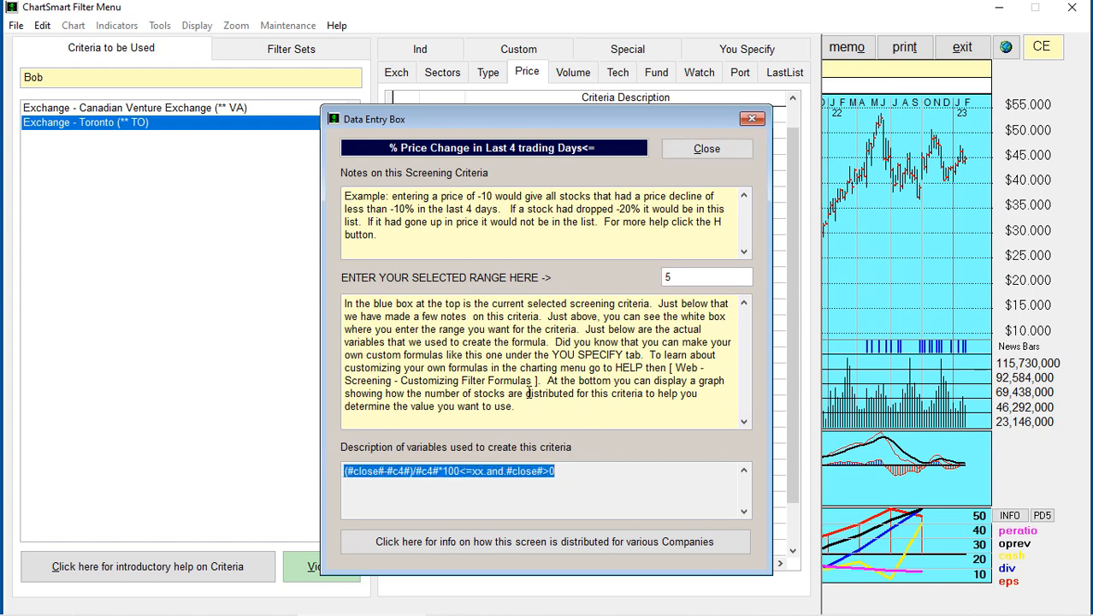
click(454, 497)
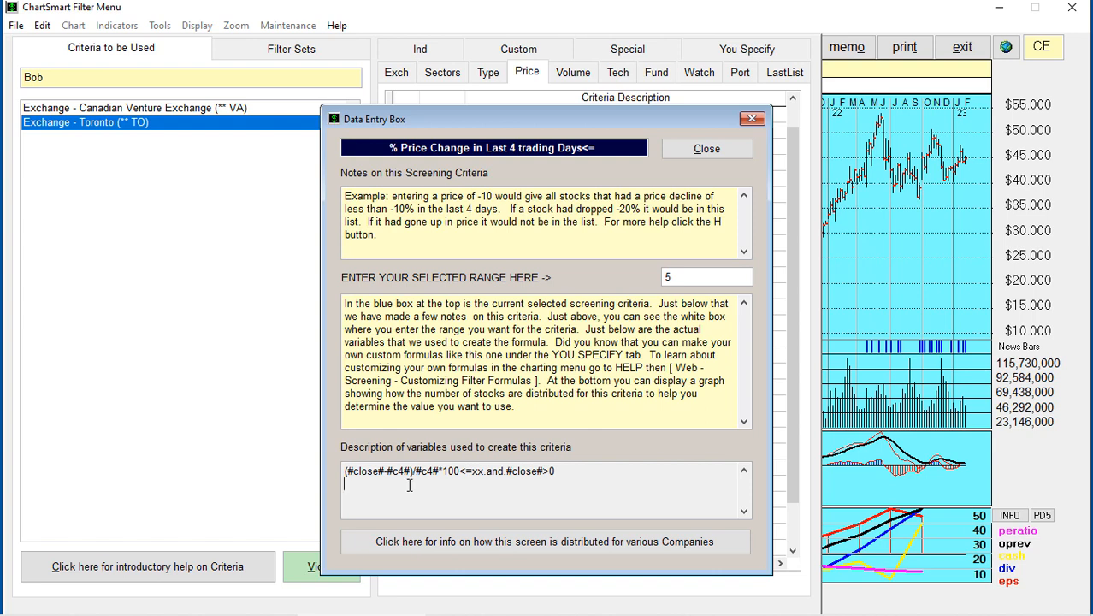
double_click(693, 275)
key(Tab)
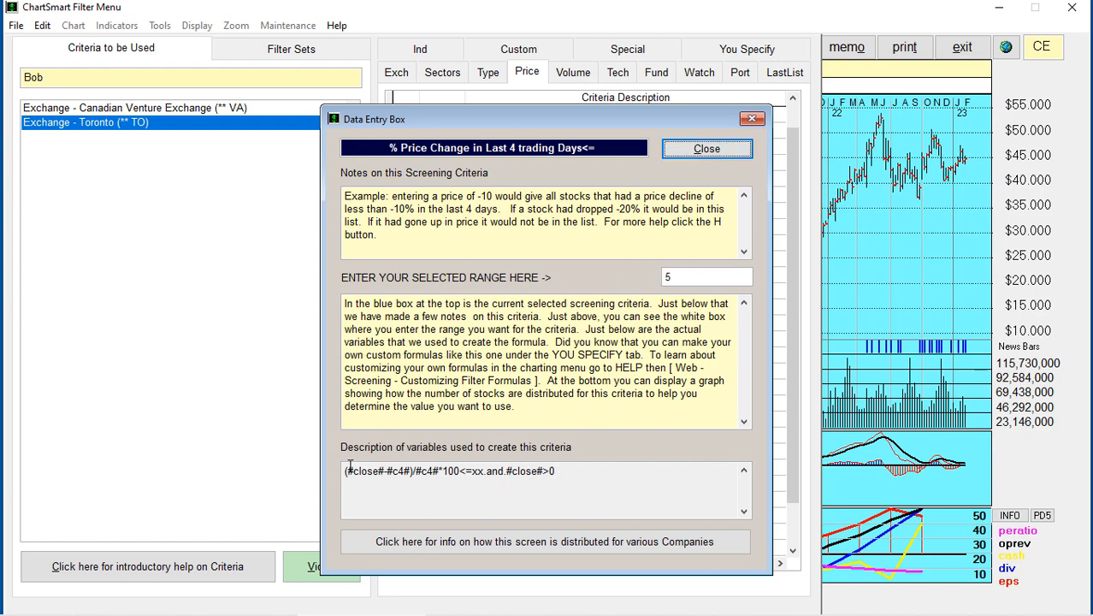
drag(564, 471, 331, 472)
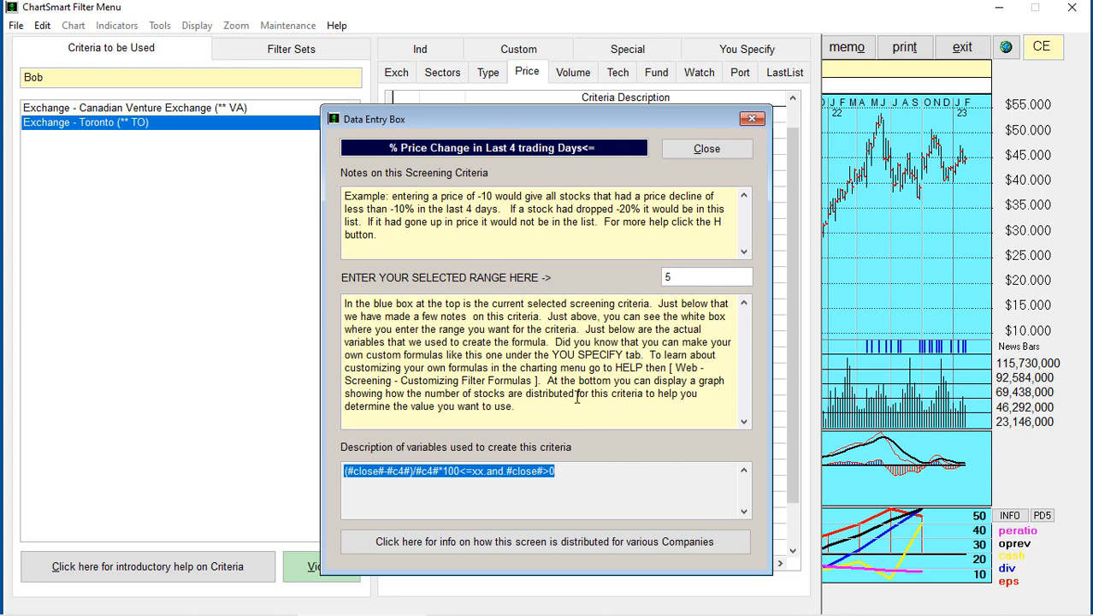
click(714, 158)
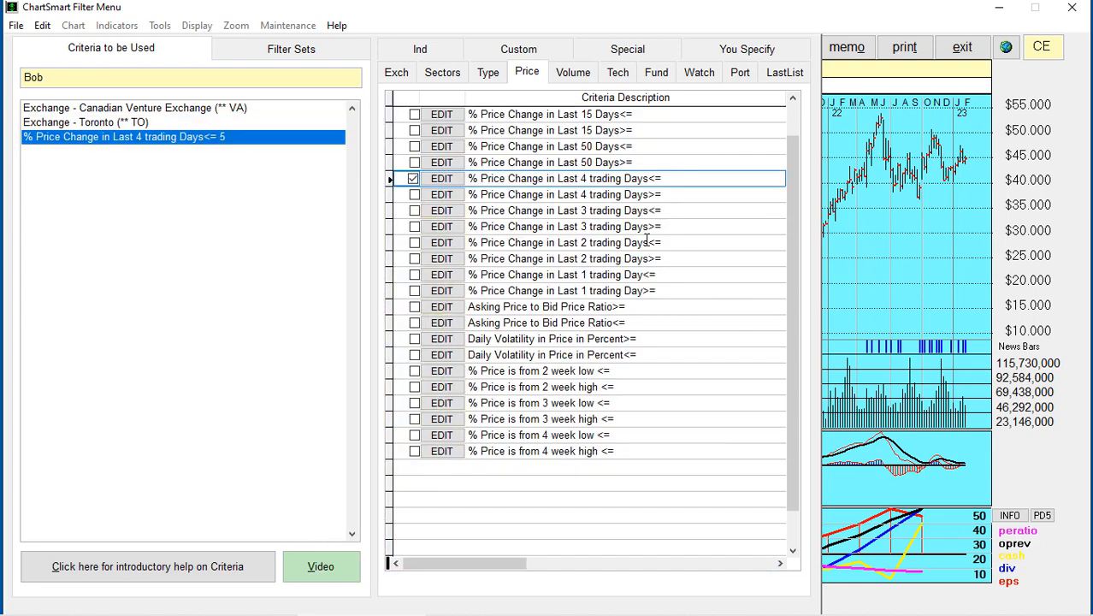
click(413, 178)
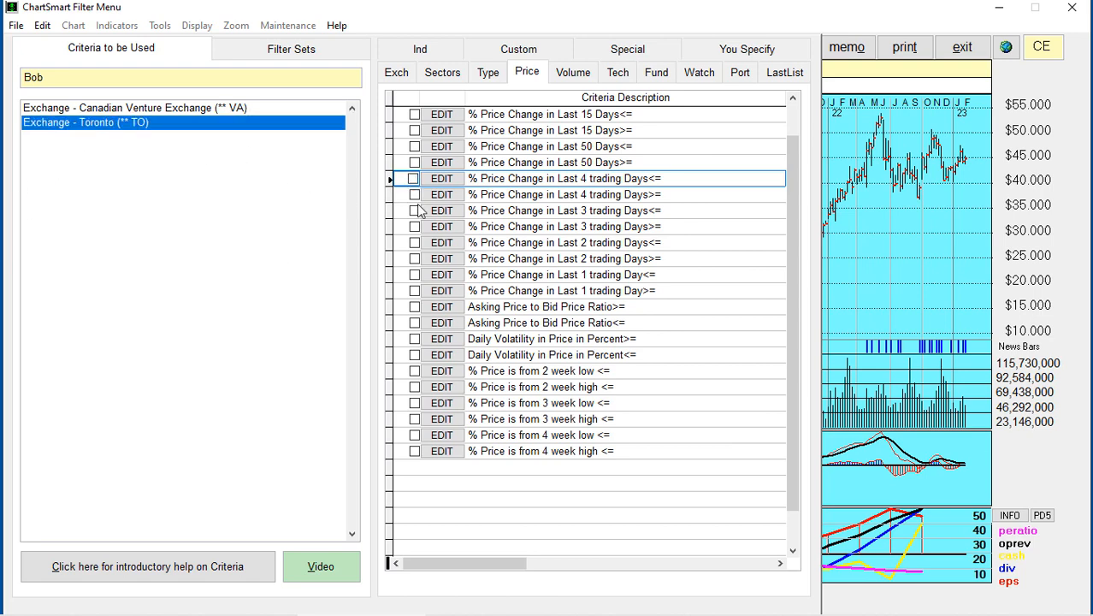
View the notes on the "Daily Volatility in Price in Percent<=" criterion and close its entry dialog with the range left blank.
click(414, 354)
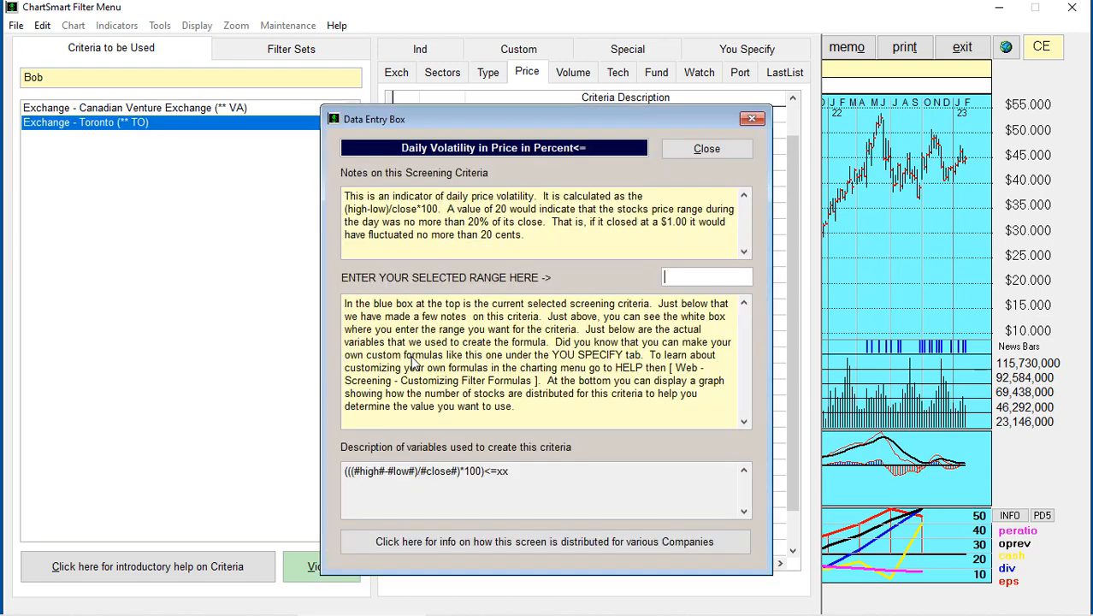
click(705, 153)
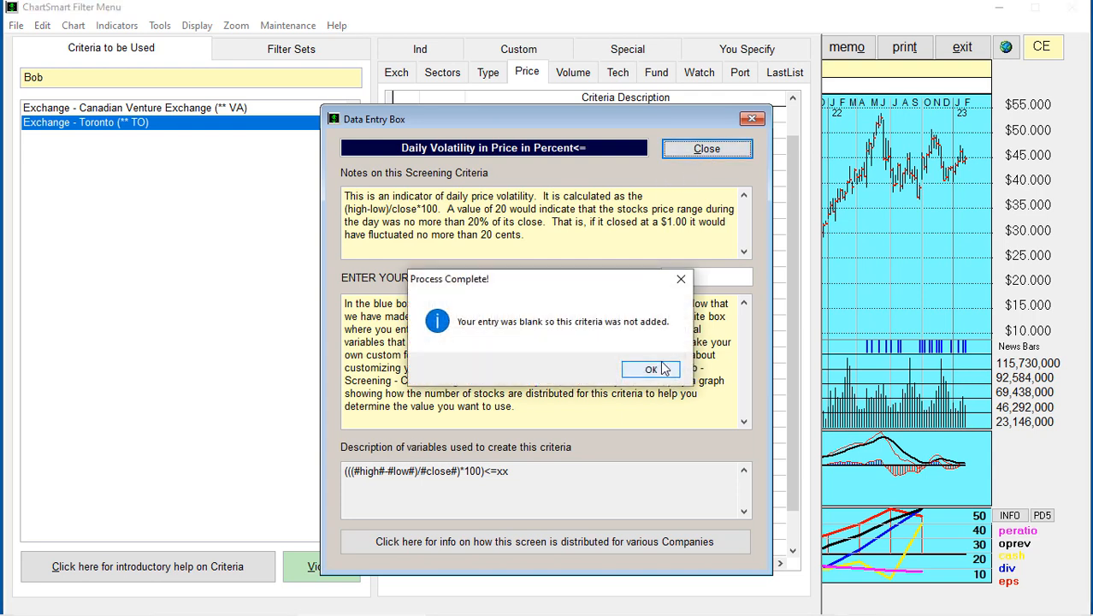
click(652, 369)
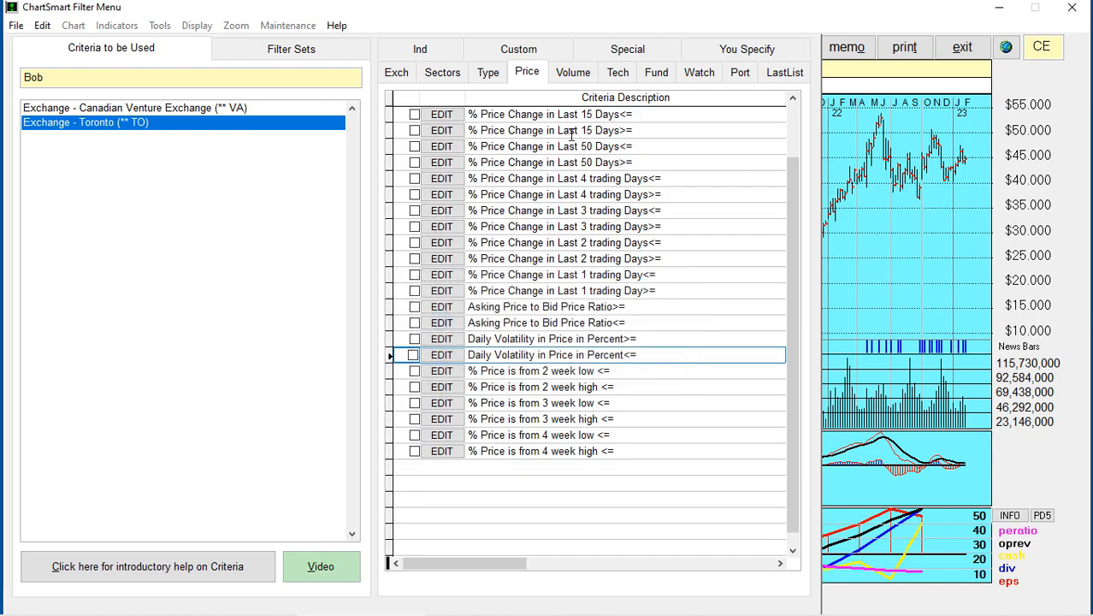
Bring up the help description of the volume criterion "Activity - % of the last 30 days has traded >=".
click(573, 73)
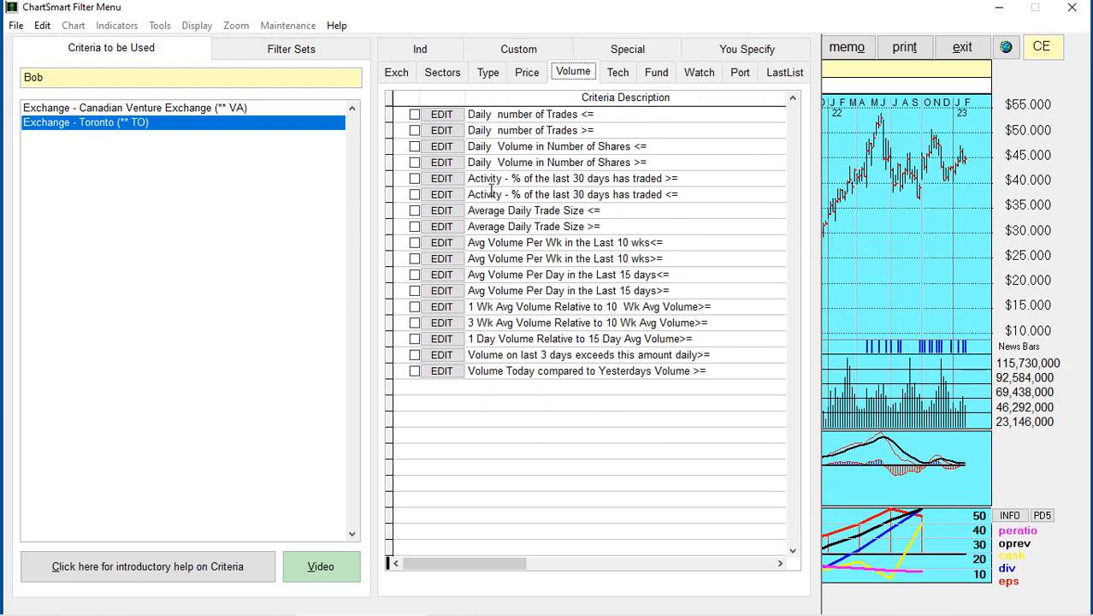
click(550, 179)
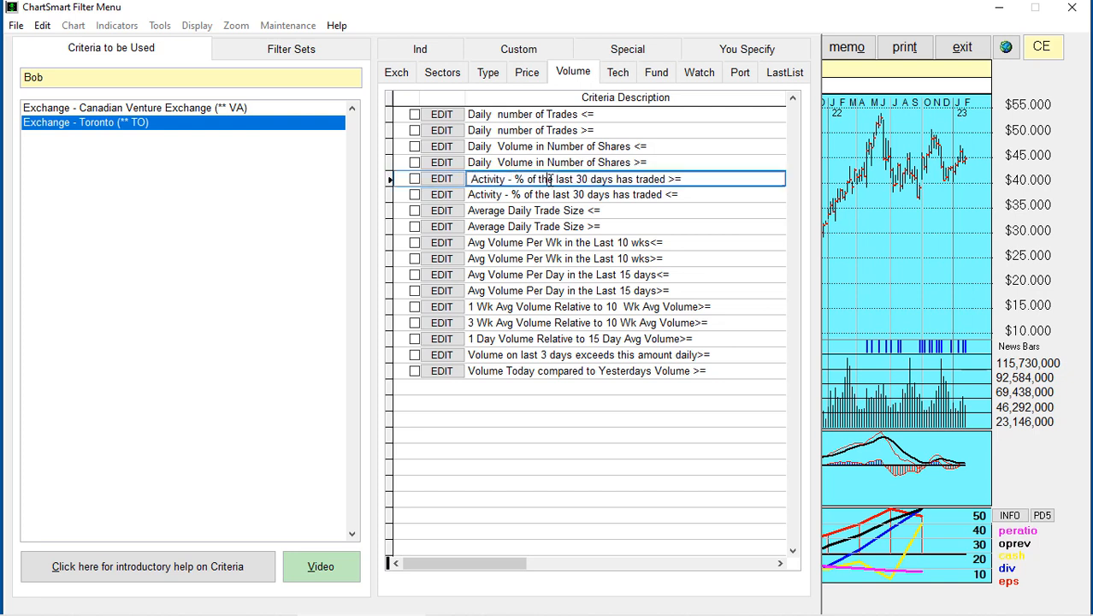
right_click(549, 180)
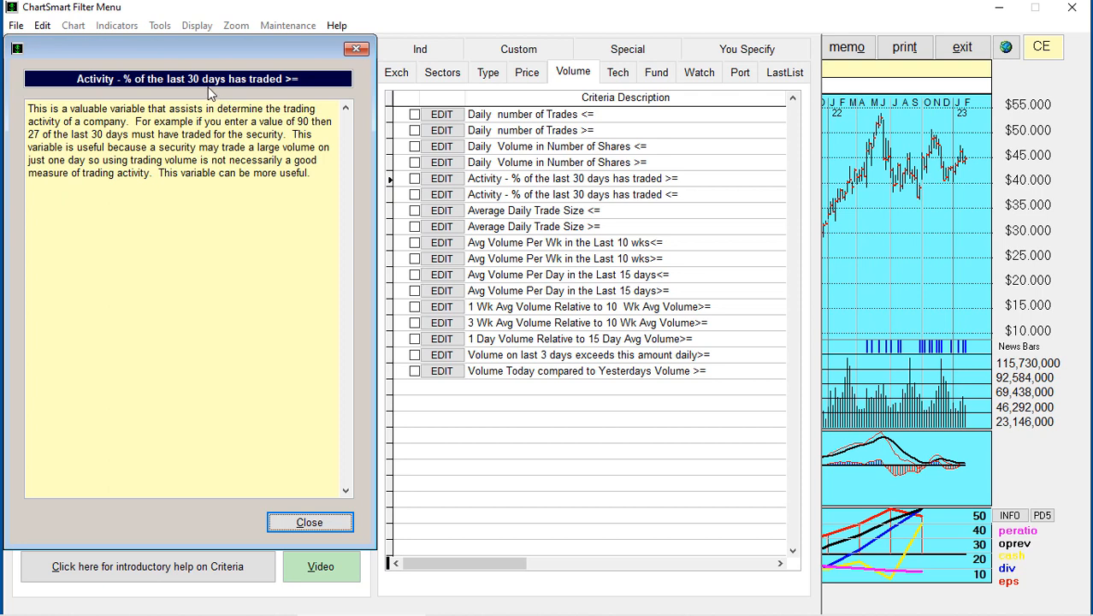
Close the volume criterion's help and check the help description for "Tech - Daily - Volume is up 3 days in a row".
click(309, 521)
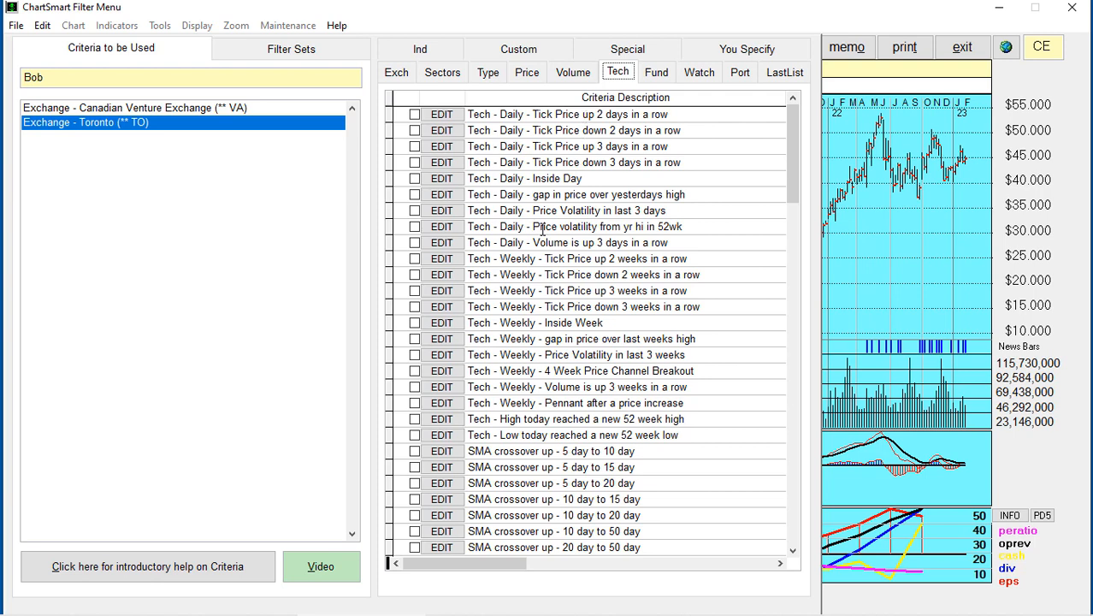
double_click(584, 244)
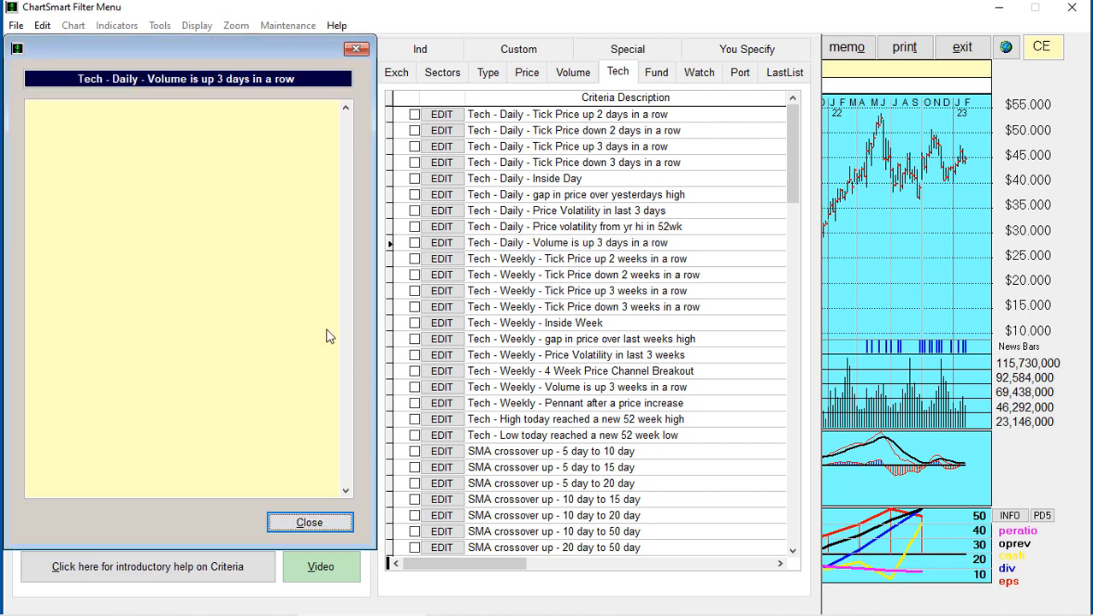
click(301, 522)
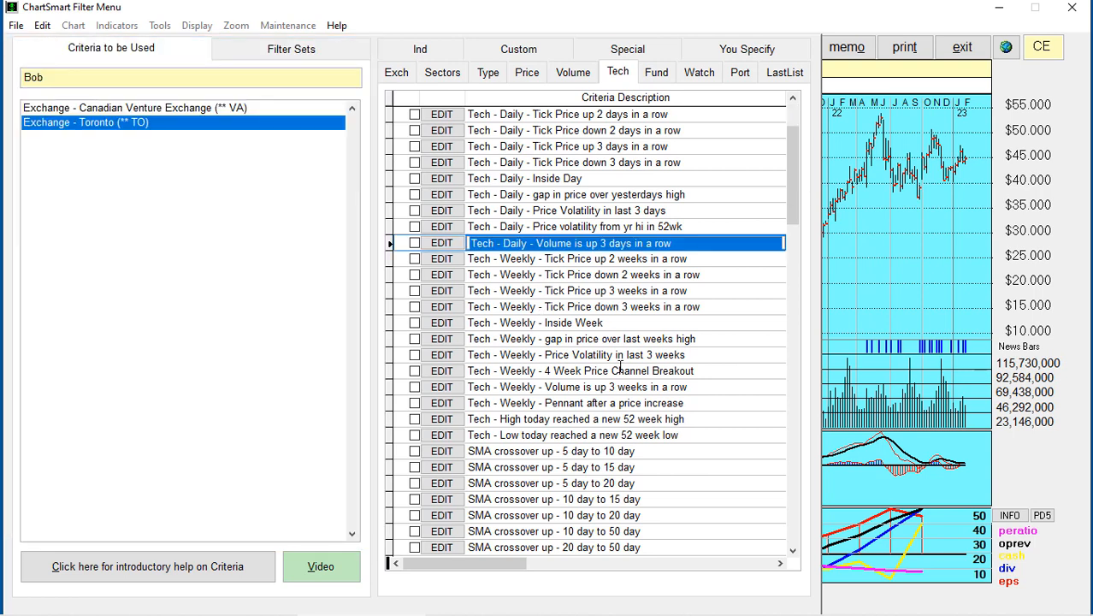
Try the "SMA crossover up - 5 day to 10 day" criterion, examining its notes and formula, and take it back out of the filter set.
scroll(609, 370, down, 2)
scroll(609, 370, down, 1)
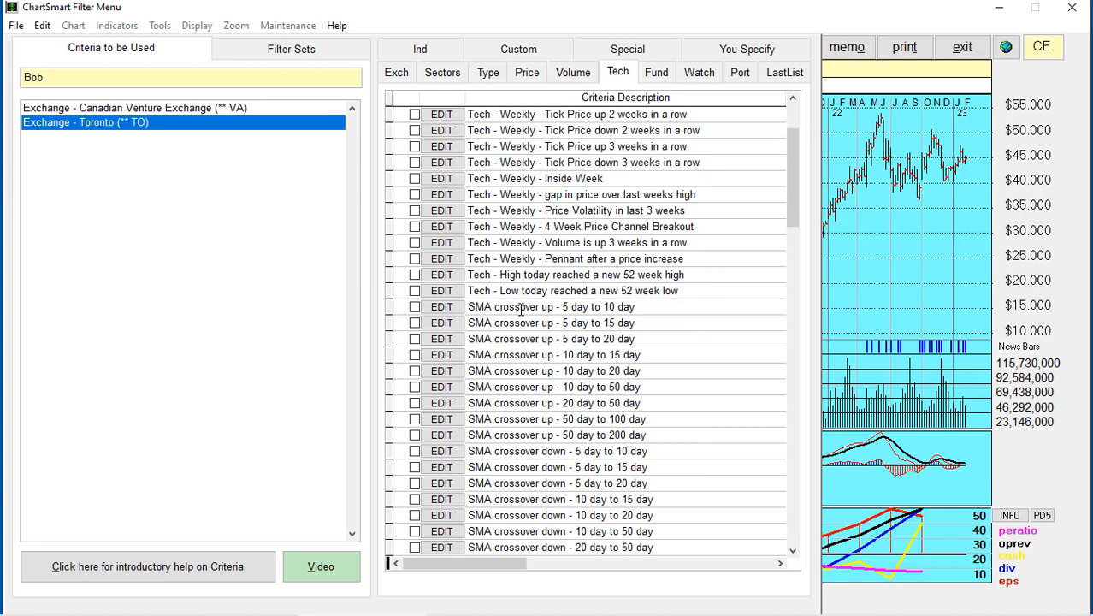
click(415, 309)
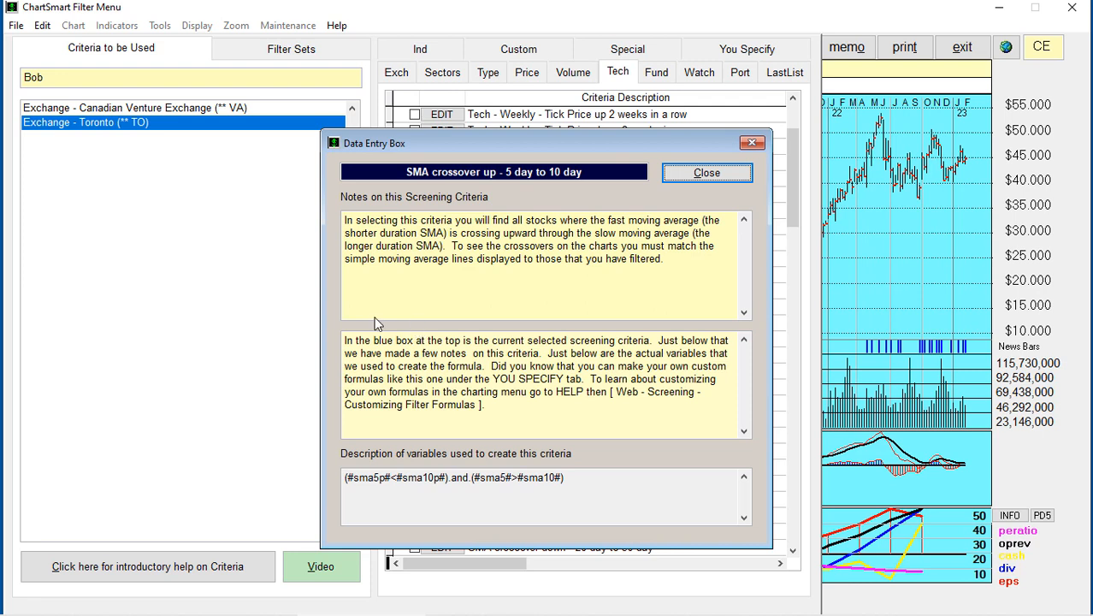
click(576, 479)
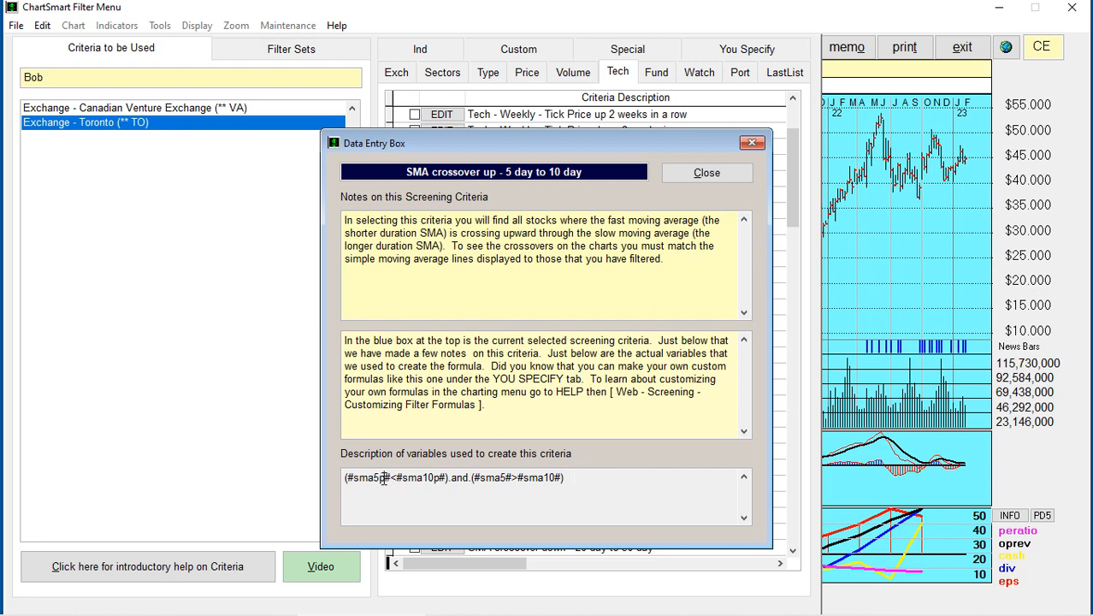
drag(384, 478, 345, 478)
click(386, 476)
drag(572, 479, 313, 462)
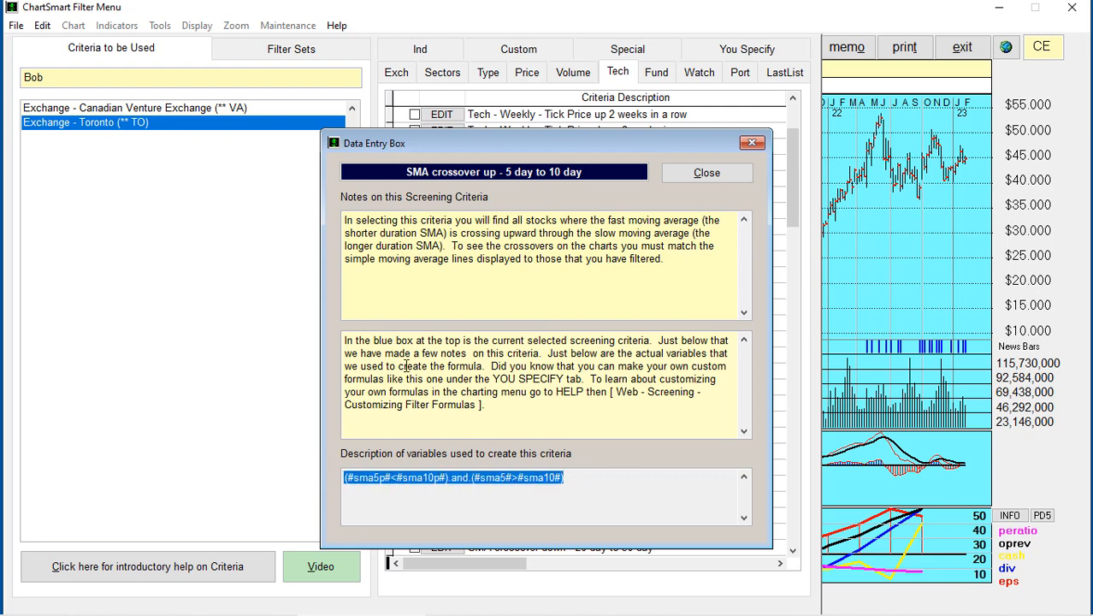
click(708, 178)
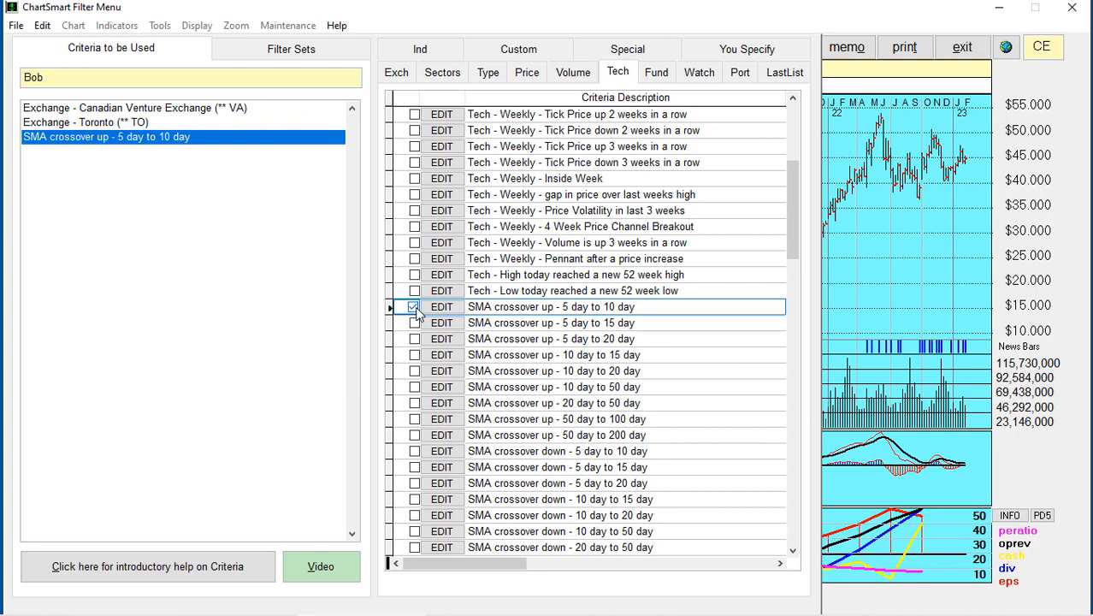
click(415, 309)
click(413, 308)
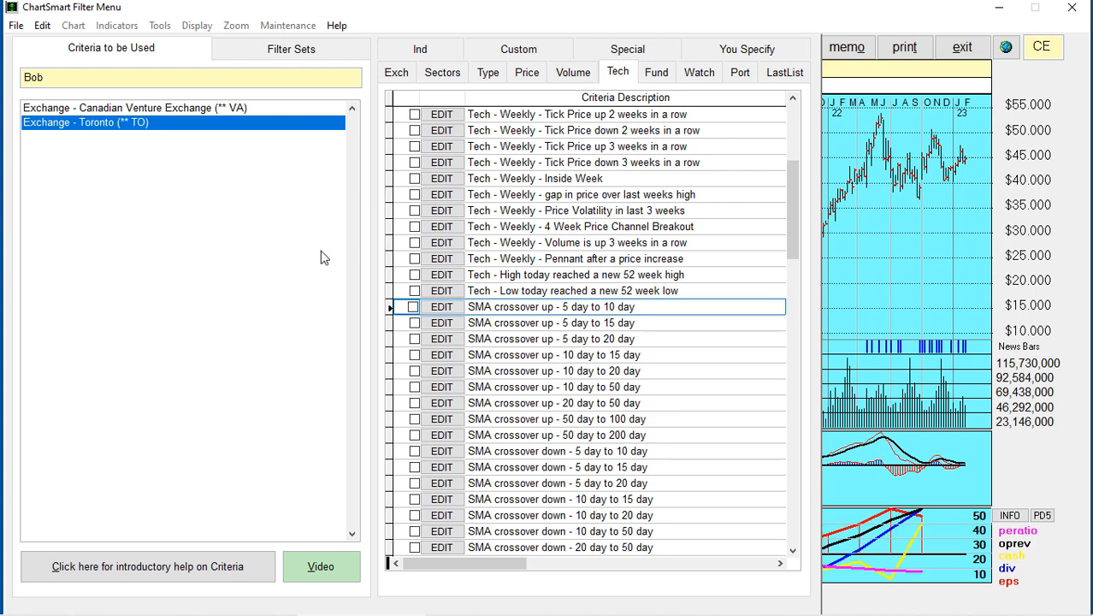
Look through the remaining technical criteria, from the SMA crossovers down to the candlestick patterns.
scroll(791, 218, down, 4)
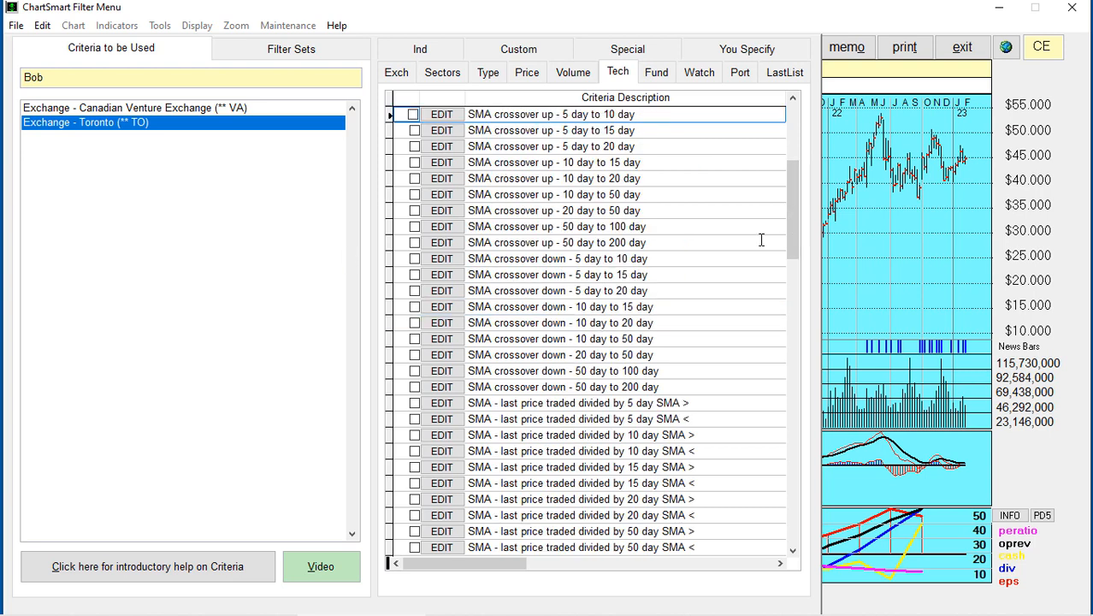
scroll(639, 312, down, 5)
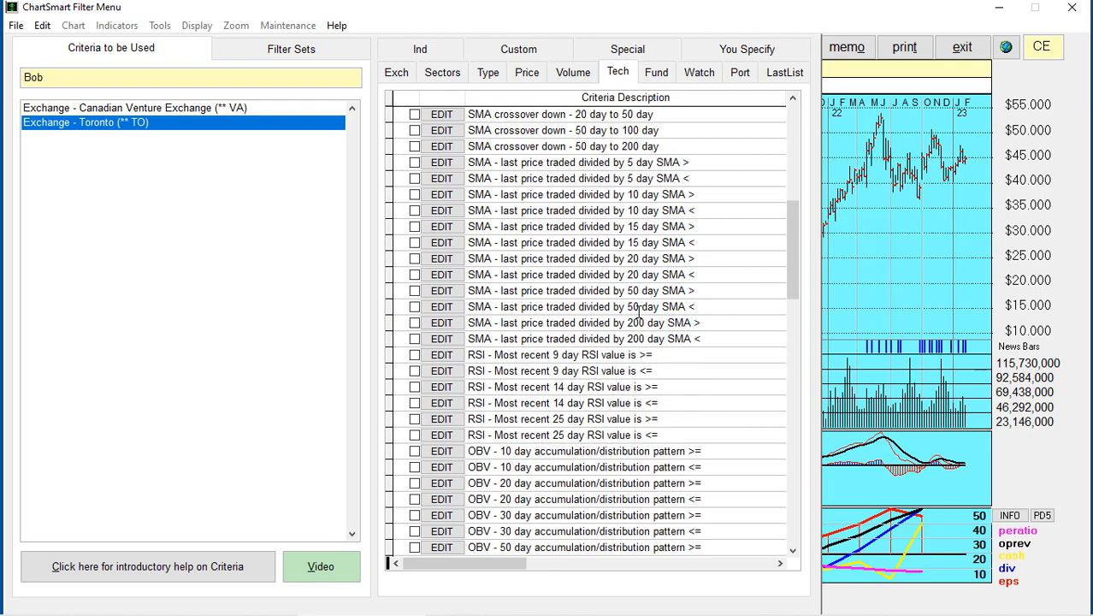
scroll(640, 312, down, 7)
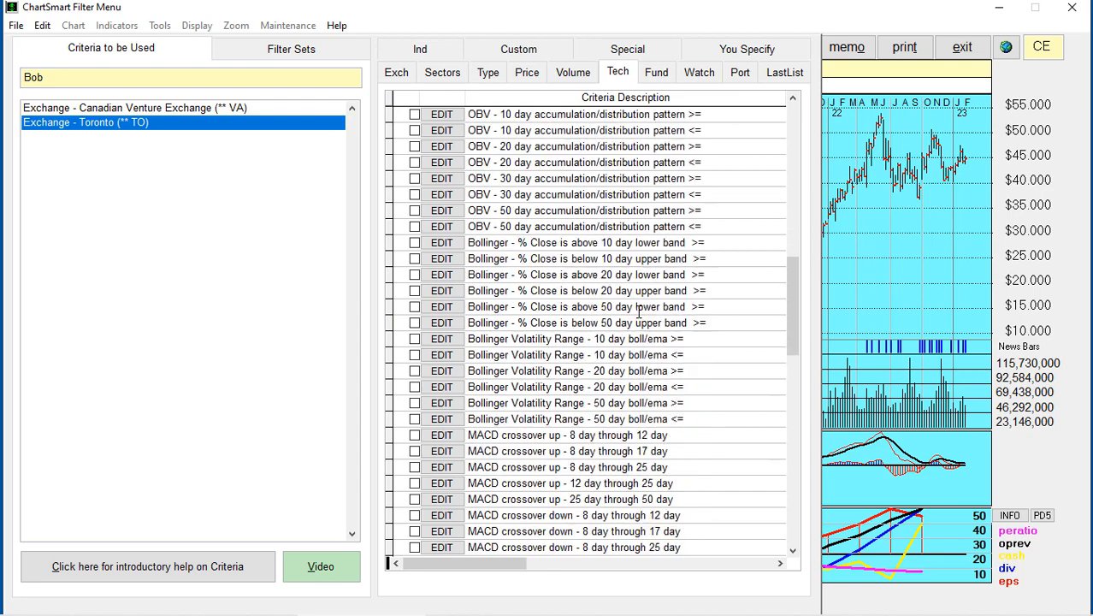
scroll(640, 312, down, 10)
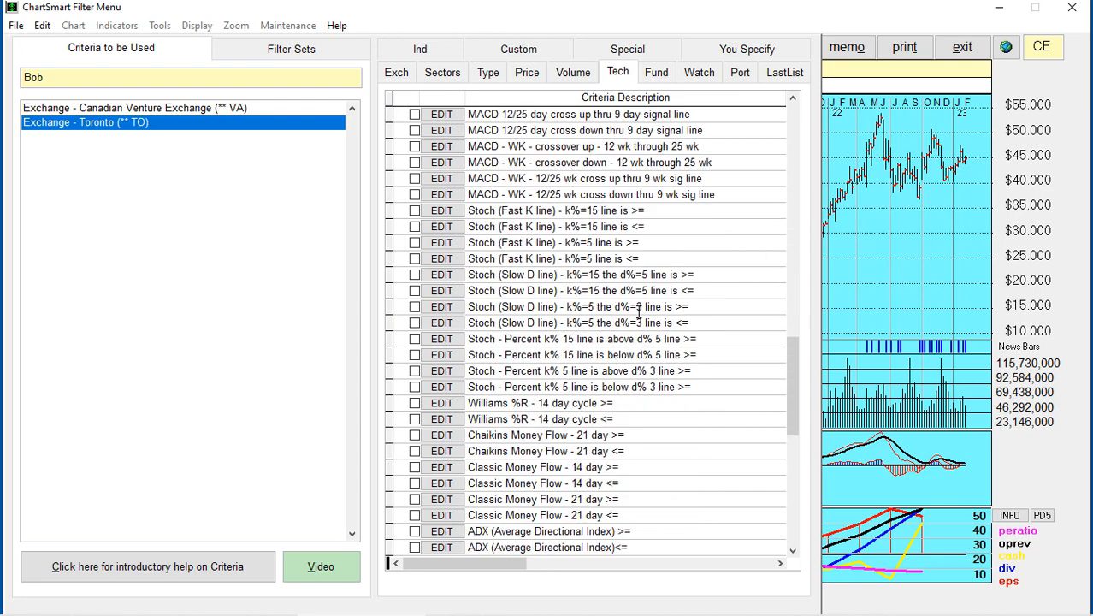
scroll(637, 312, down, 2)
scroll(638, 312, down, 1)
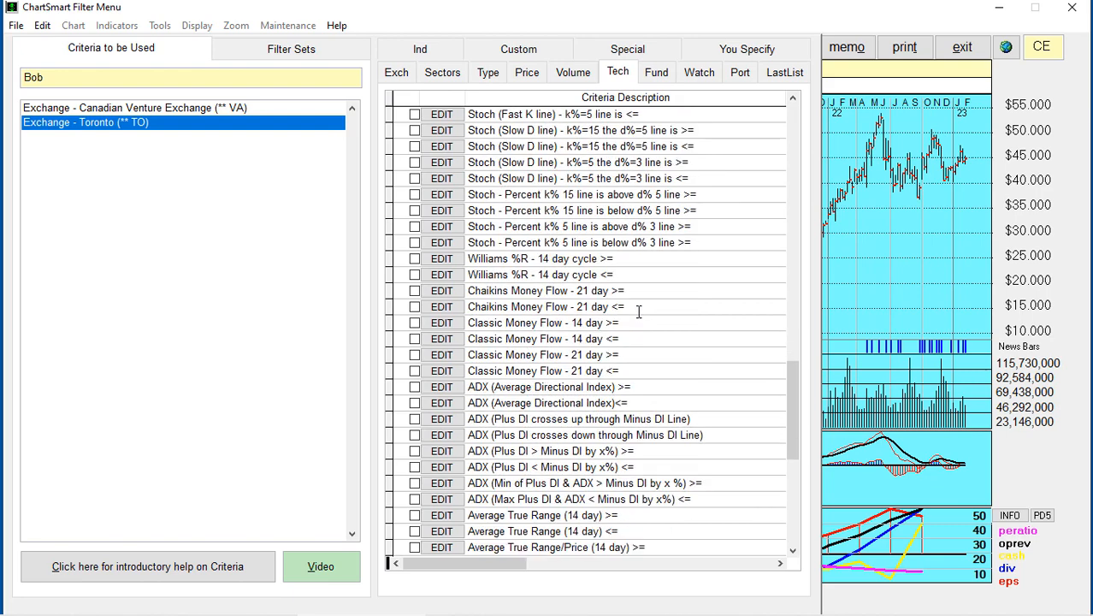
scroll(638, 312, down, 2)
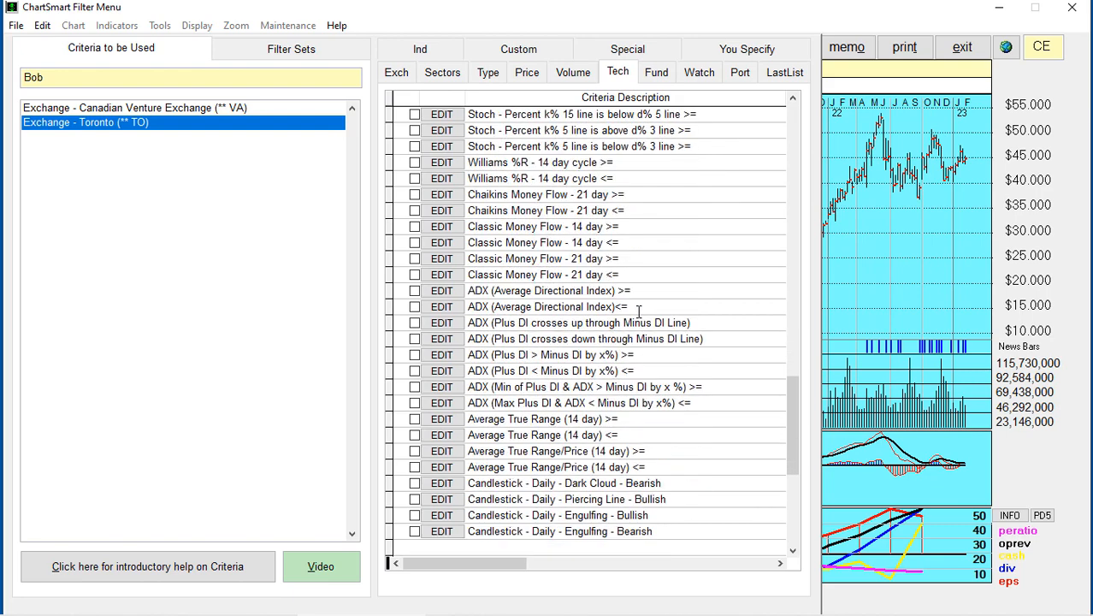
scroll(637, 312, down, 2)
scroll(637, 312, down, 1)
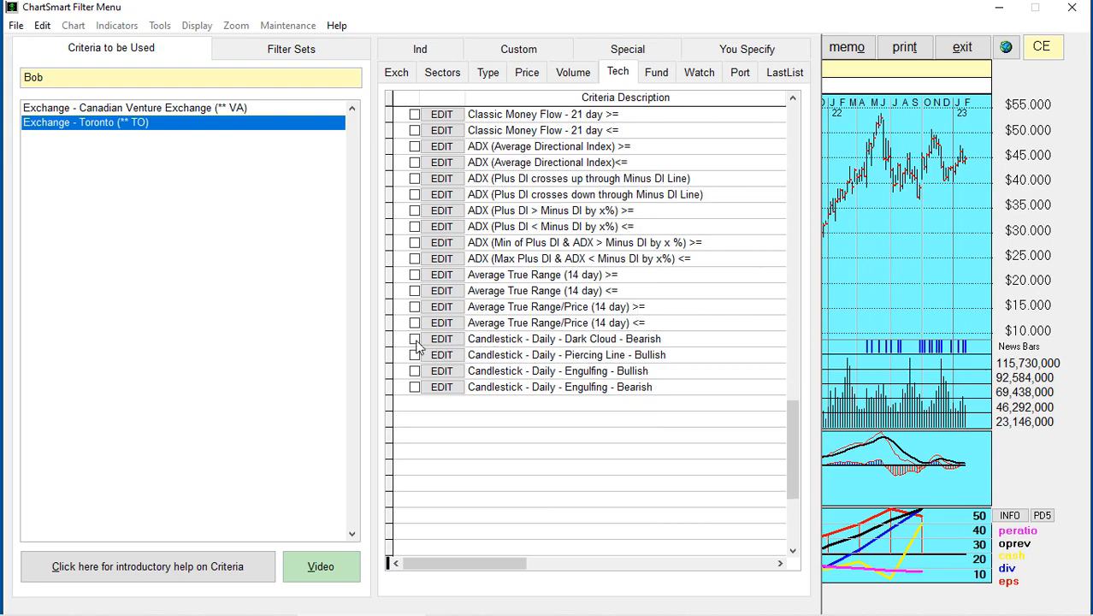
Try the "Candlestick - Daily - Dark Cloud - Bearish" criterion, examining its notes and formula, and remove it from the filter set.
click(442, 340)
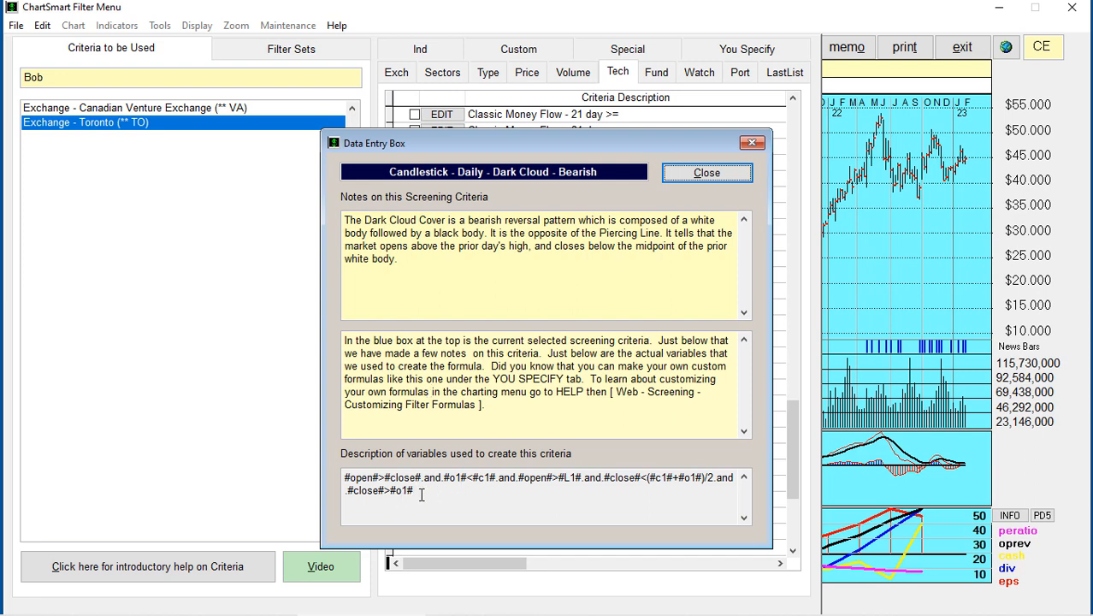
drag(424, 489, 331, 482)
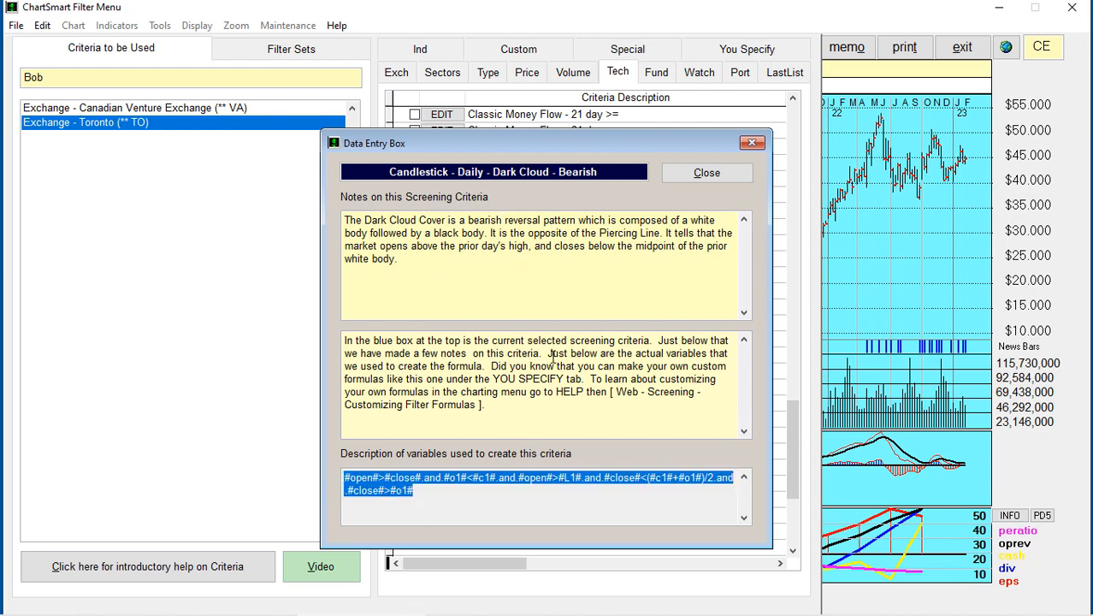
click(691, 180)
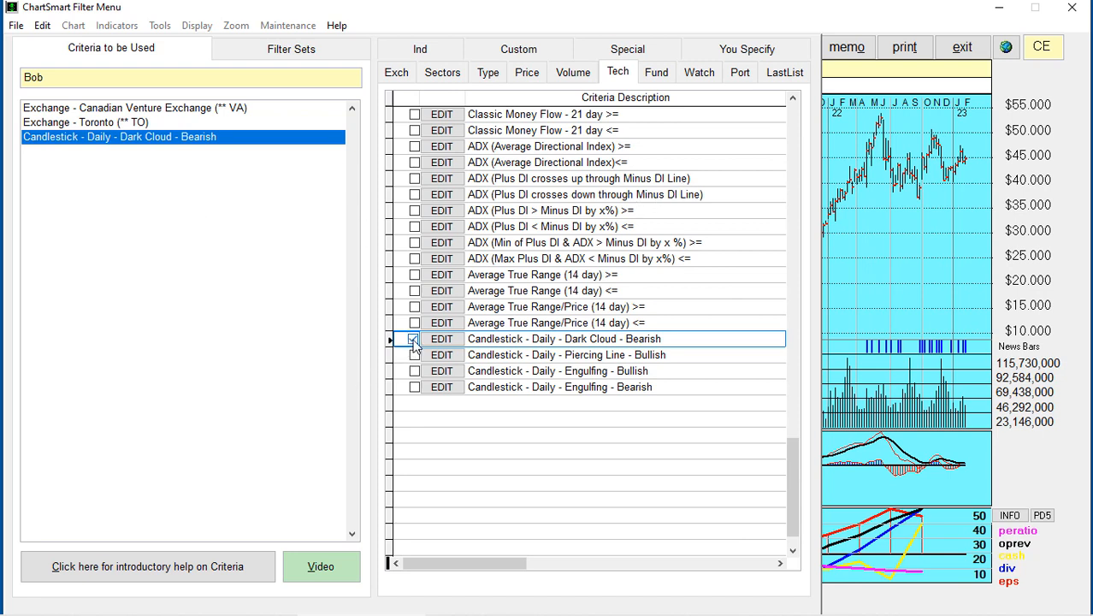
click(414, 340)
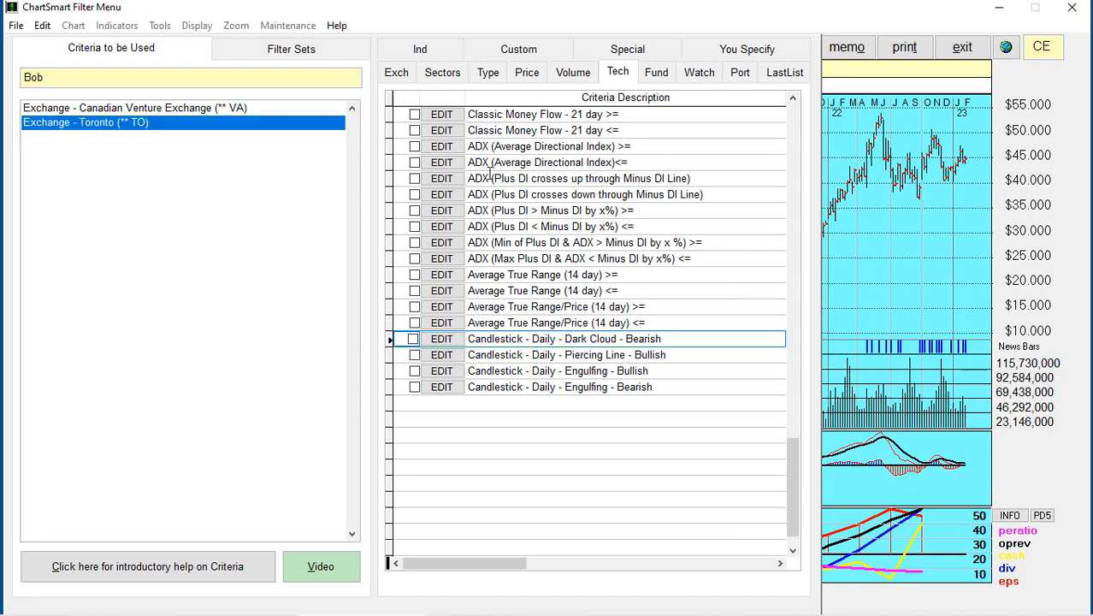
Leave the filter menu from the fundamental criteria and enable miscellaneous display setting 16, which excludes all ETFs when running screens.
click(657, 73)
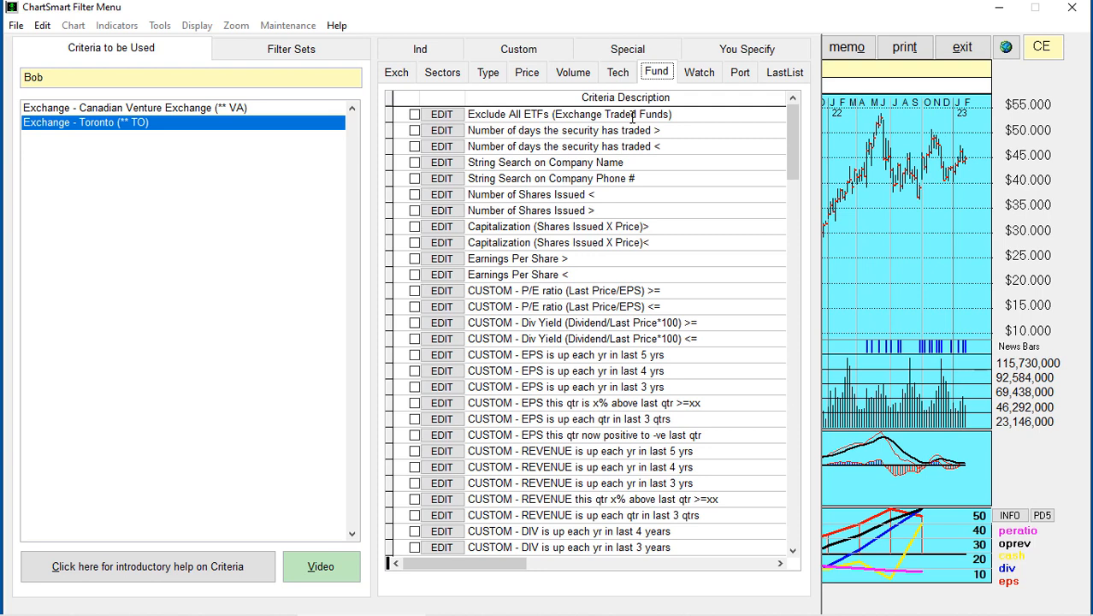
click(291, 51)
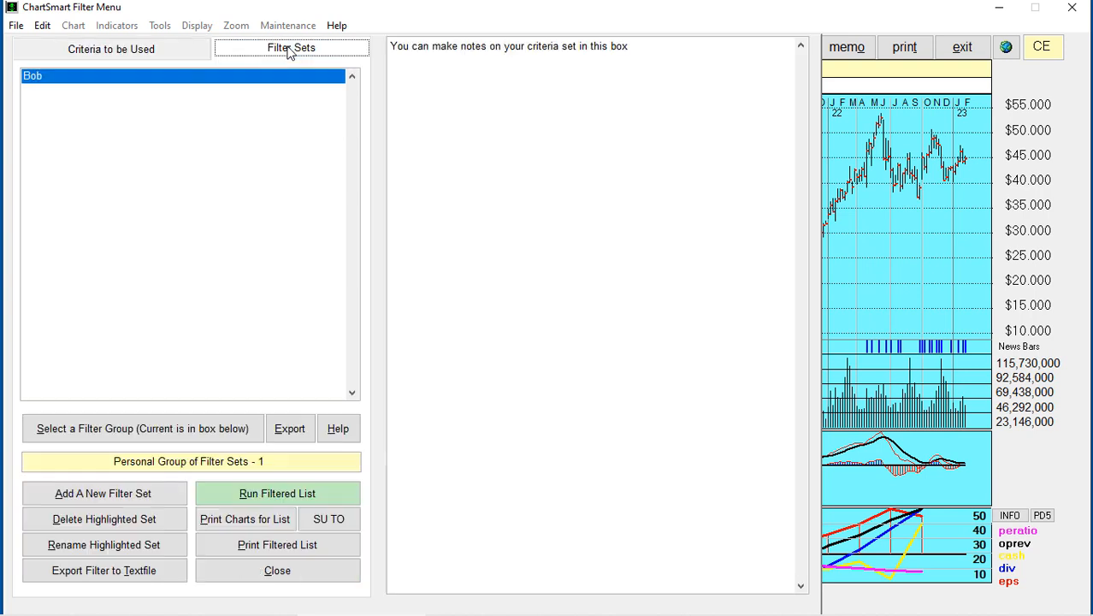
click(278, 571)
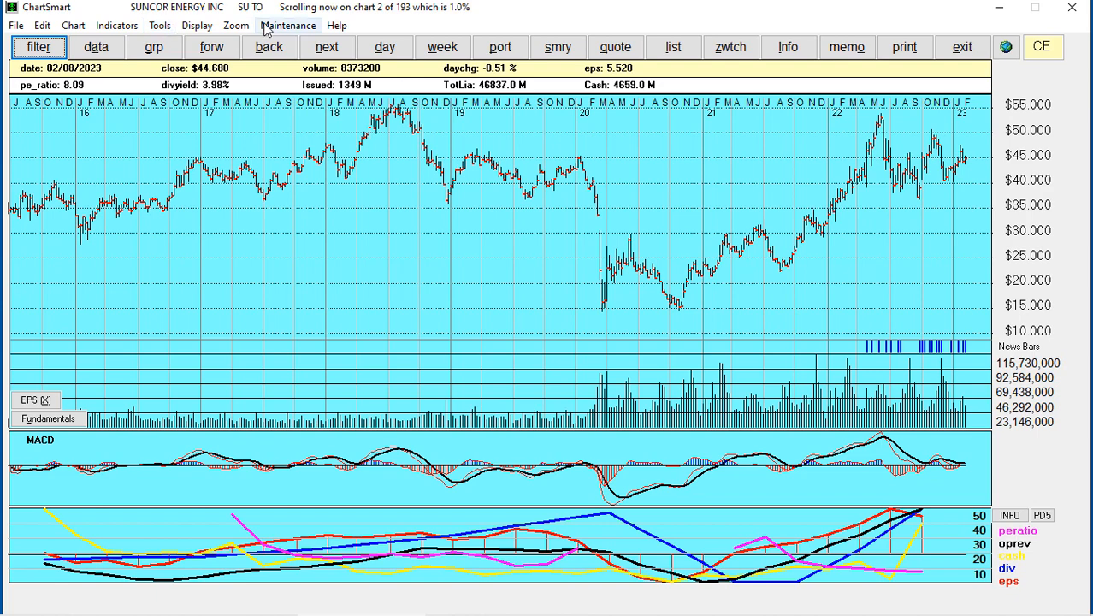
click(197, 26)
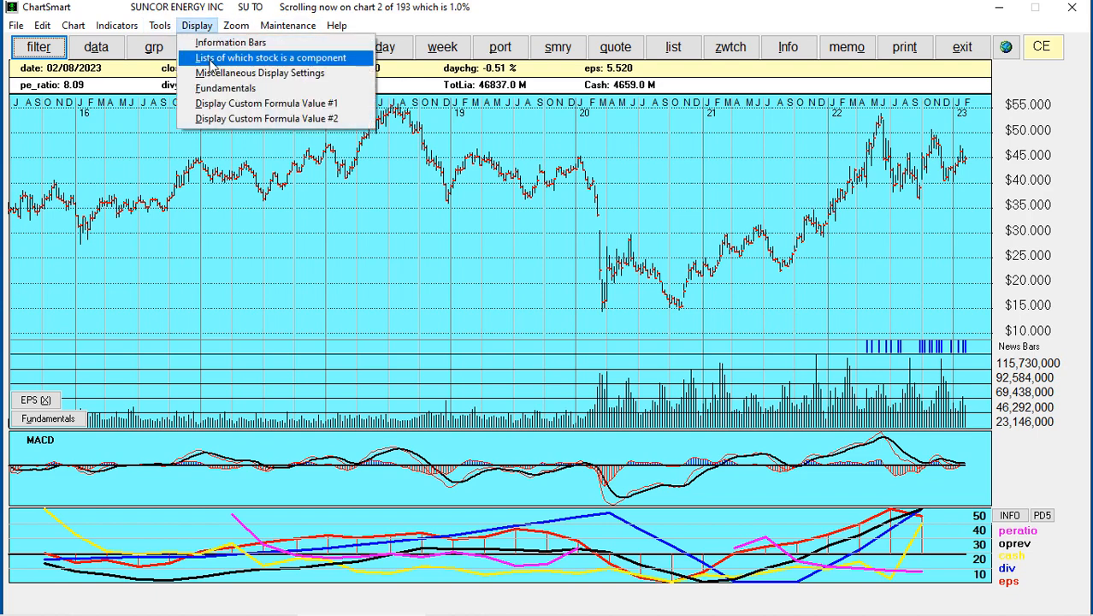
click(232, 73)
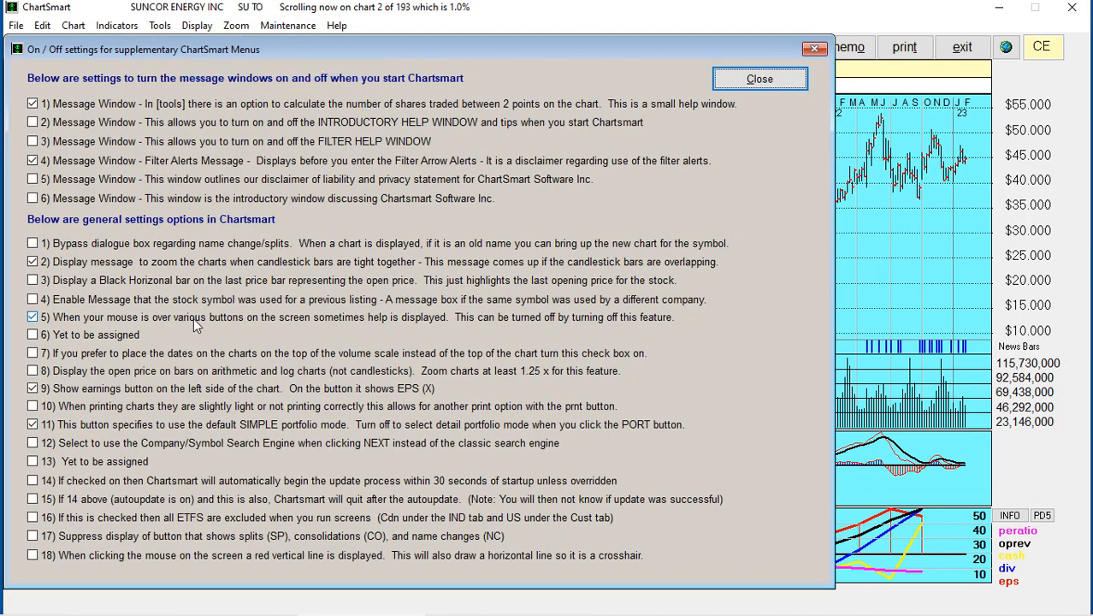
click(33, 518)
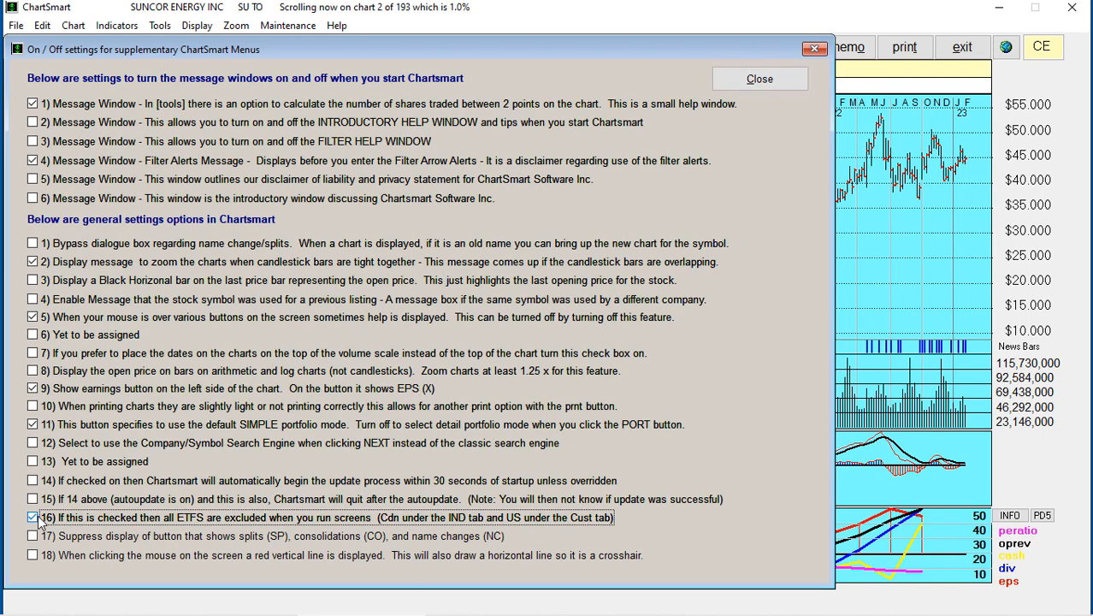
click(758, 80)
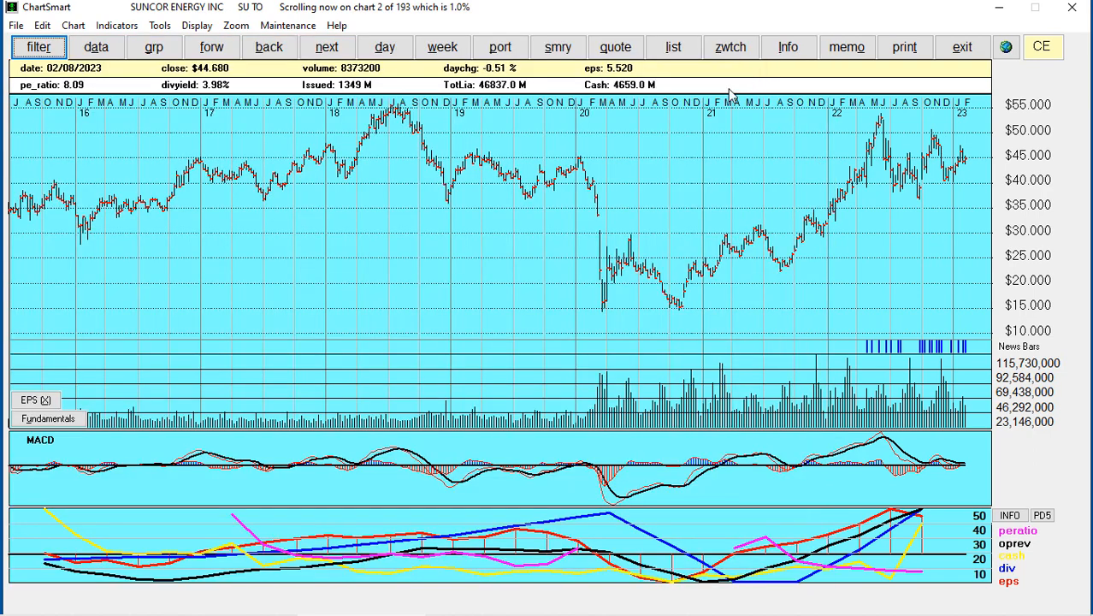
Review the "Some Interesting Information" breakdown of stocks and ETFs on the TSX, New York and NASDAQ exchanges, and close it.
click(160, 26)
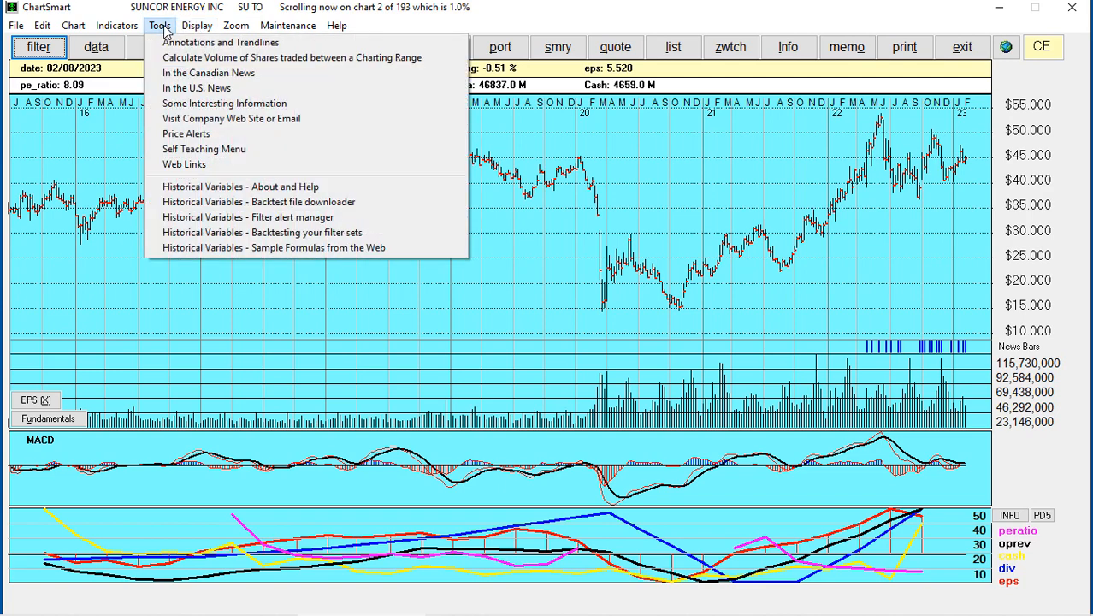
click(185, 108)
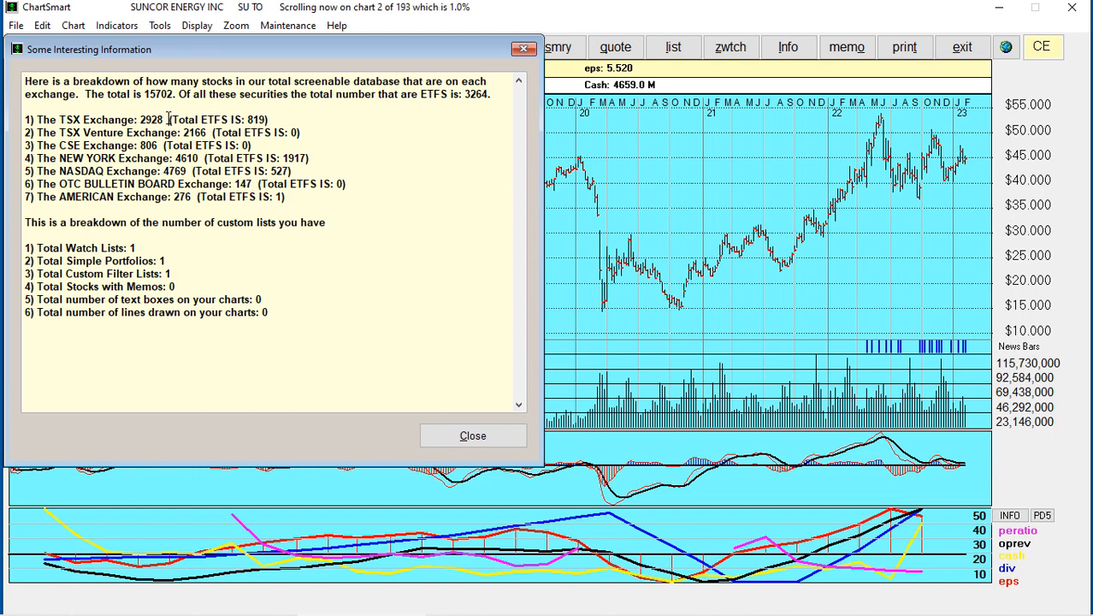
drag(169, 120, 128, 119)
drag(272, 119, 245, 120)
drag(206, 158, 173, 158)
drag(309, 159, 283, 158)
drag(194, 171, 151, 171)
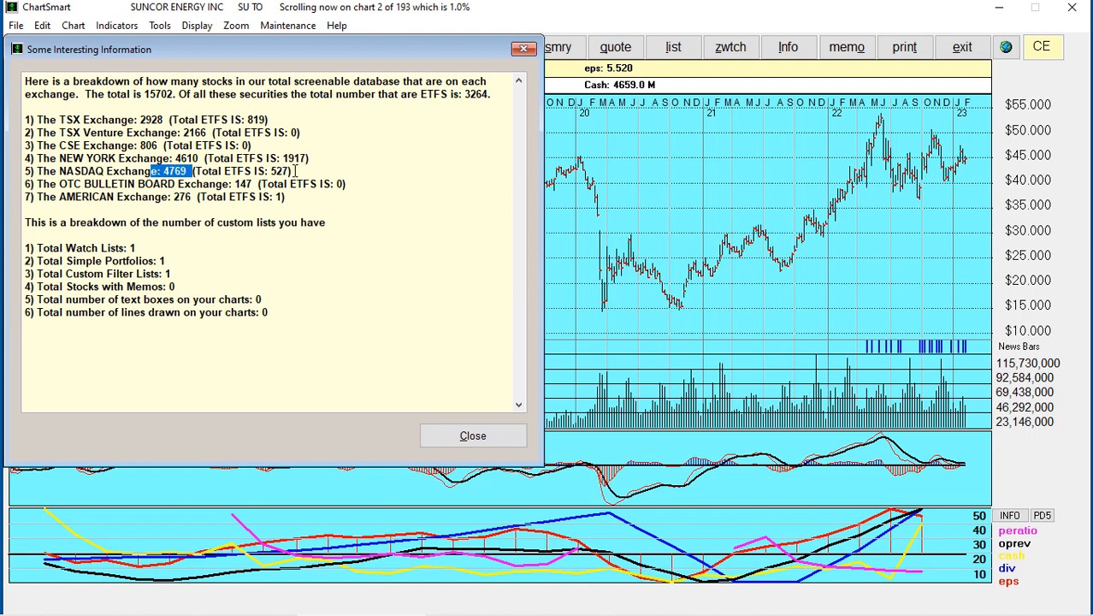
drag(295, 171, 245, 171)
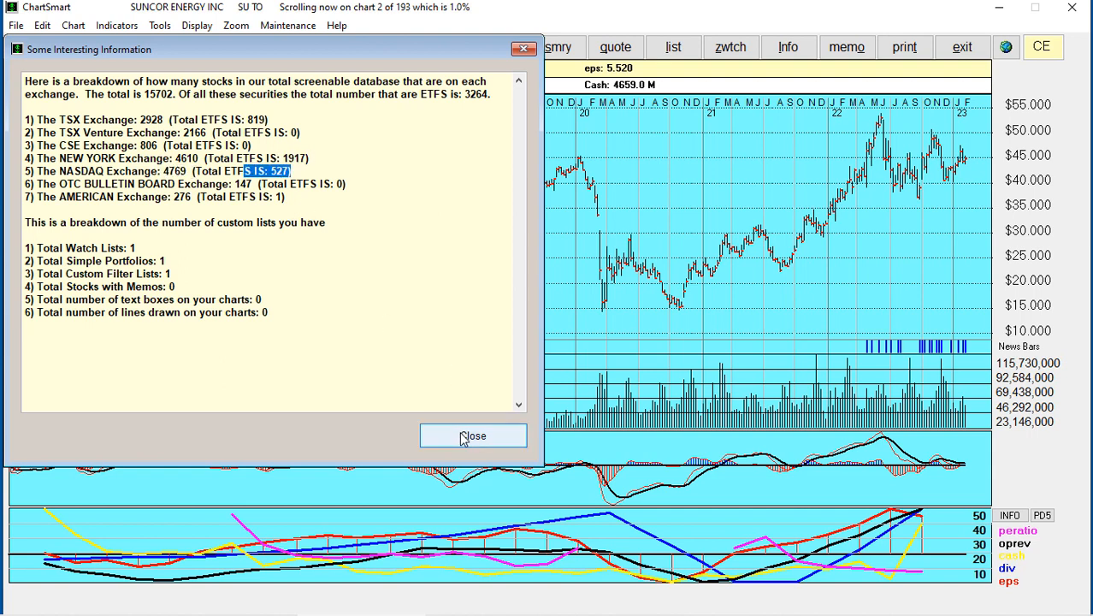
click(464, 436)
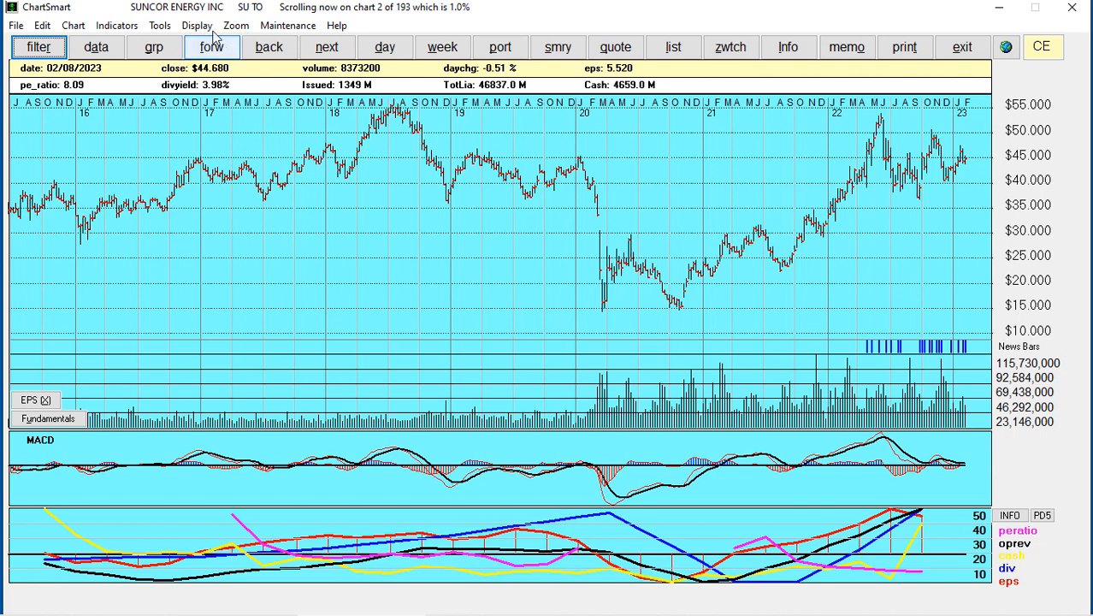
Reopen the filter menu at the personal group of filter sets.
click(38, 48)
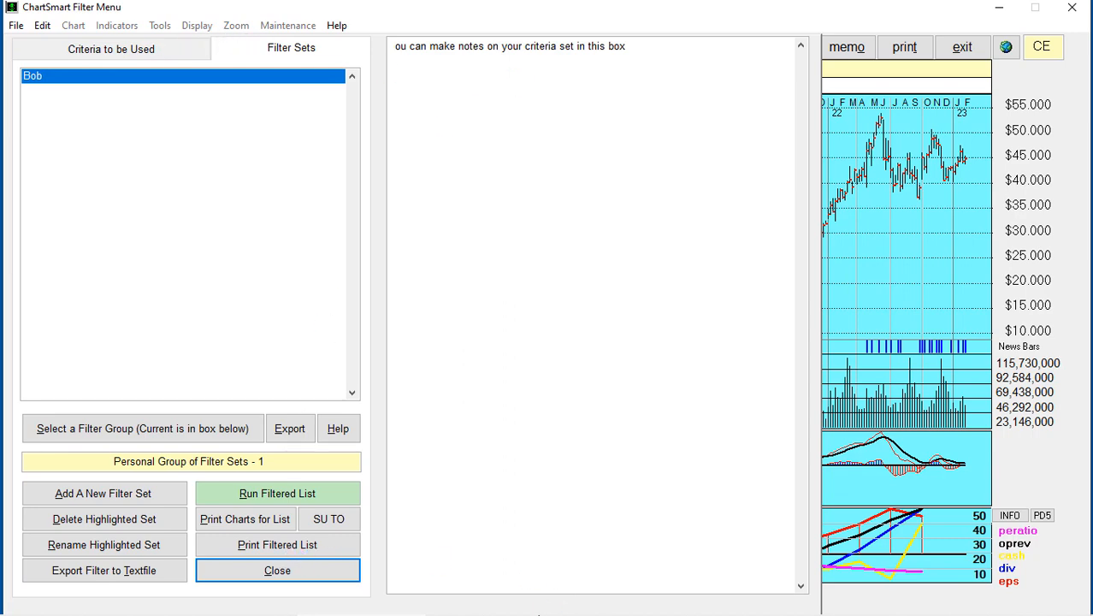
click(510, 604)
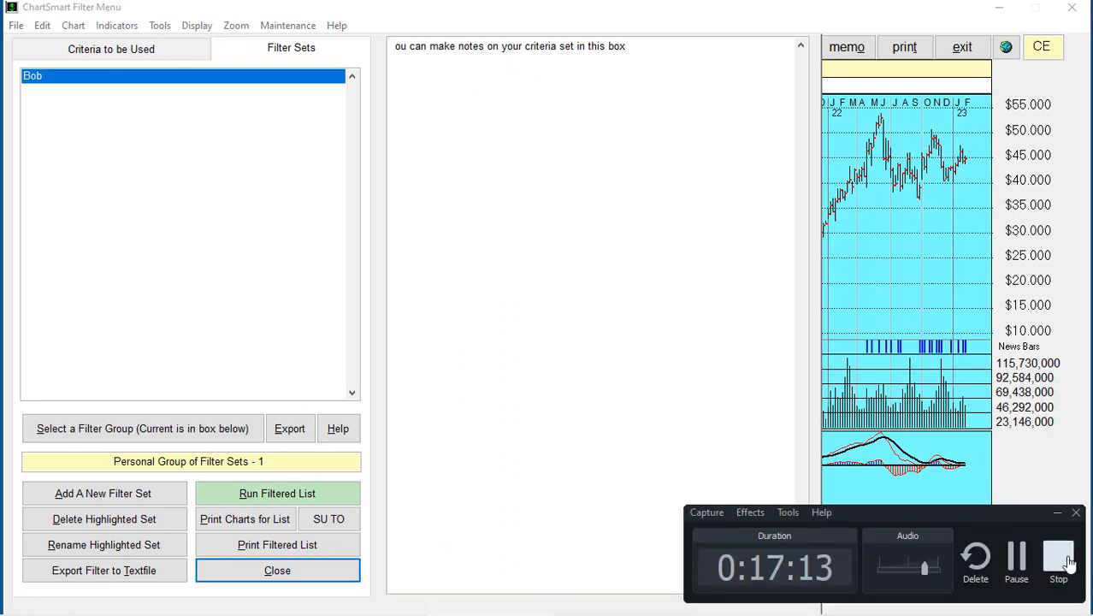
click(1015, 557)
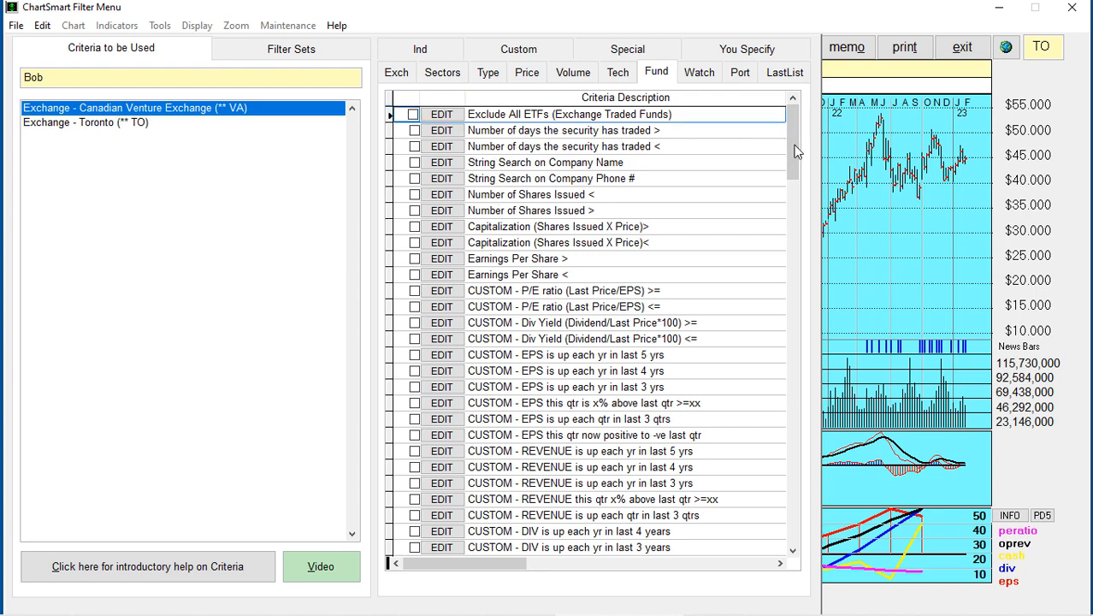
Examine the list of fundamental criteria, from earnings, revenue and dividends through balance sheet items to financial ratios.
scroll(581, 246, down, 1)
scroll(568, 244, down, 3)
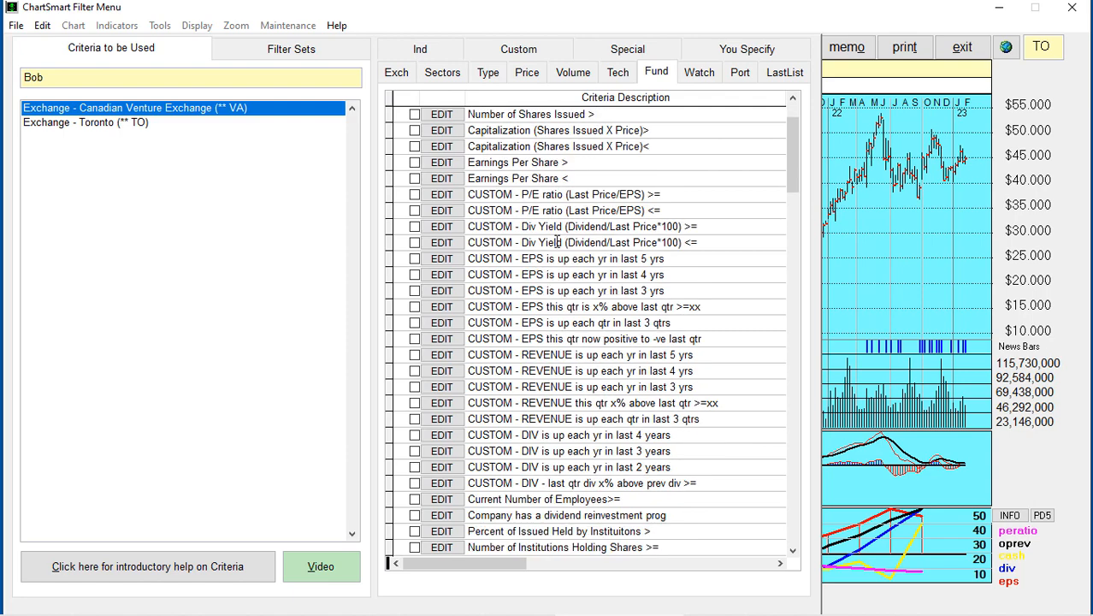
scroll(556, 243, down, 2)
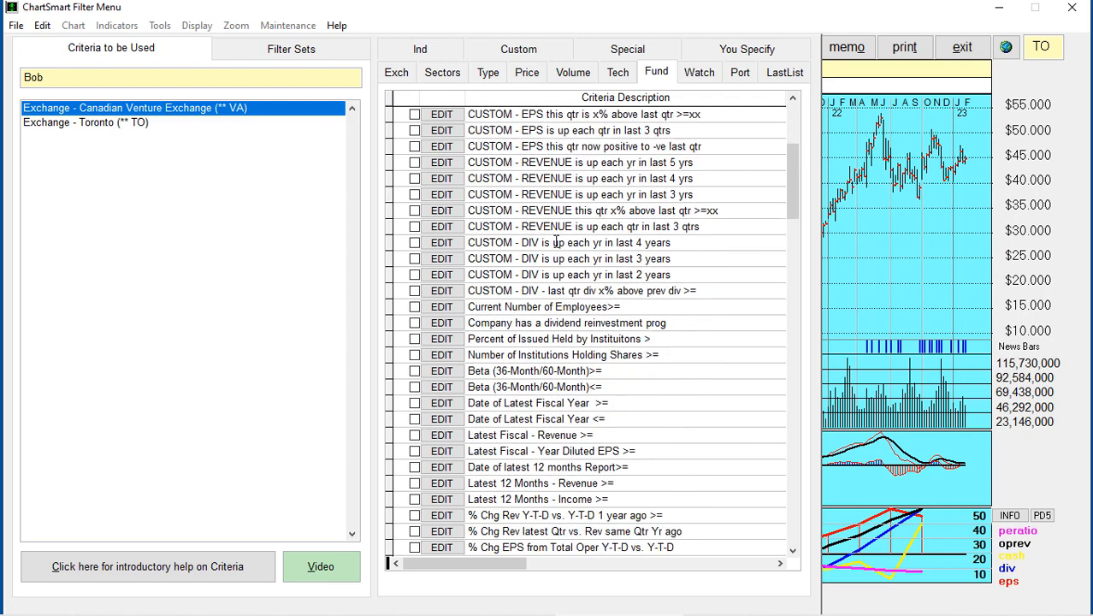
scroll(555, 243, down, 1)
scroll(579, 259, down, 1)
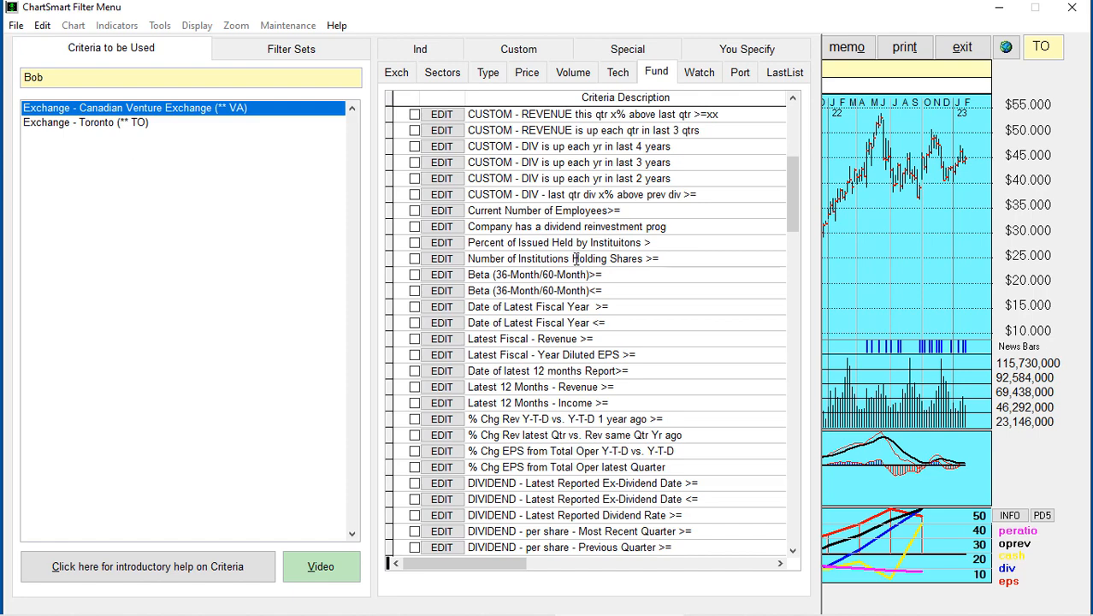
scroll(575, 259, down, 8)
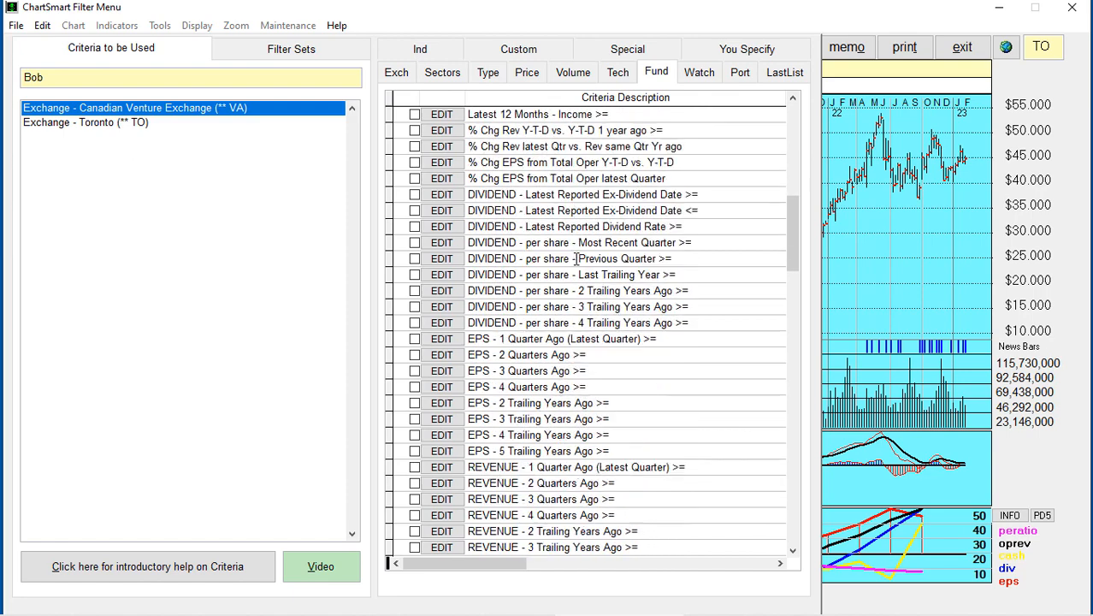
scroll(576, 258, down, 3)
scroll(575, 258, down, 3)
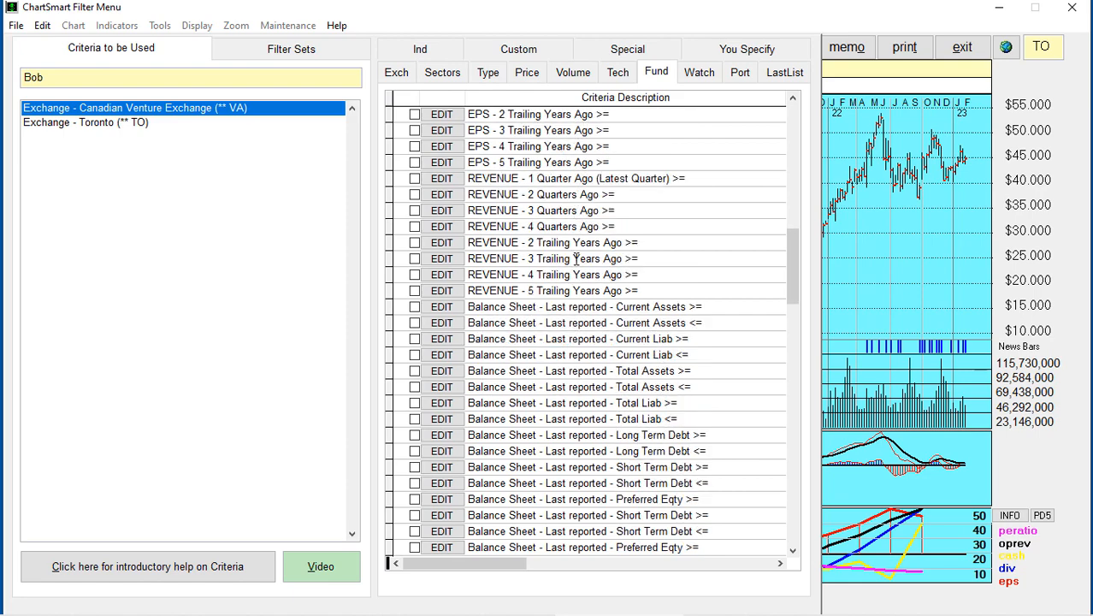
scroll(575, 258, down, 7)
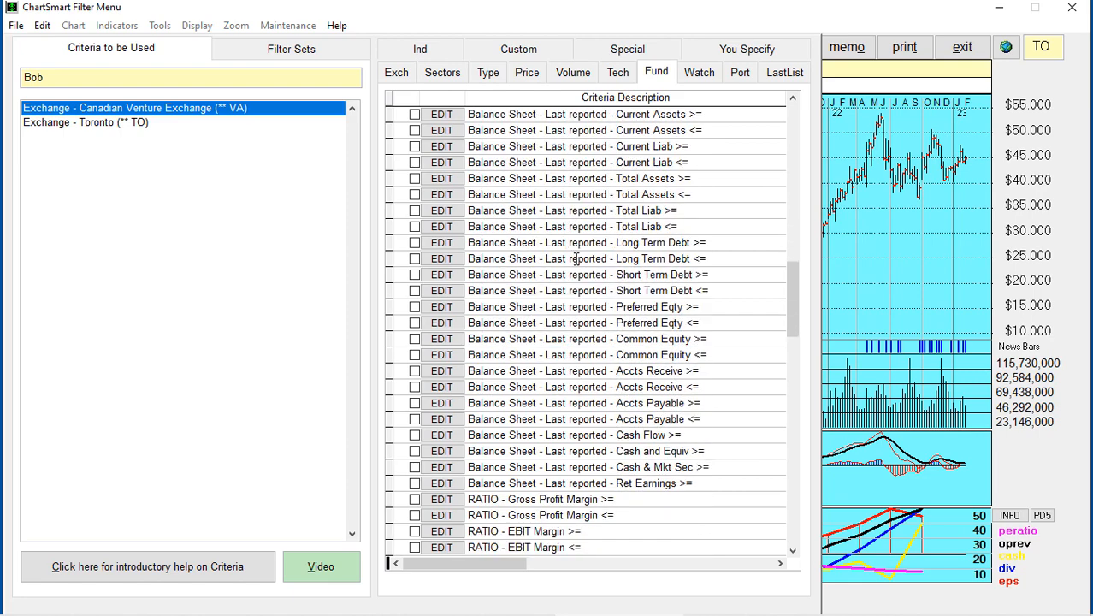
scroll(576, 258, down, 6)
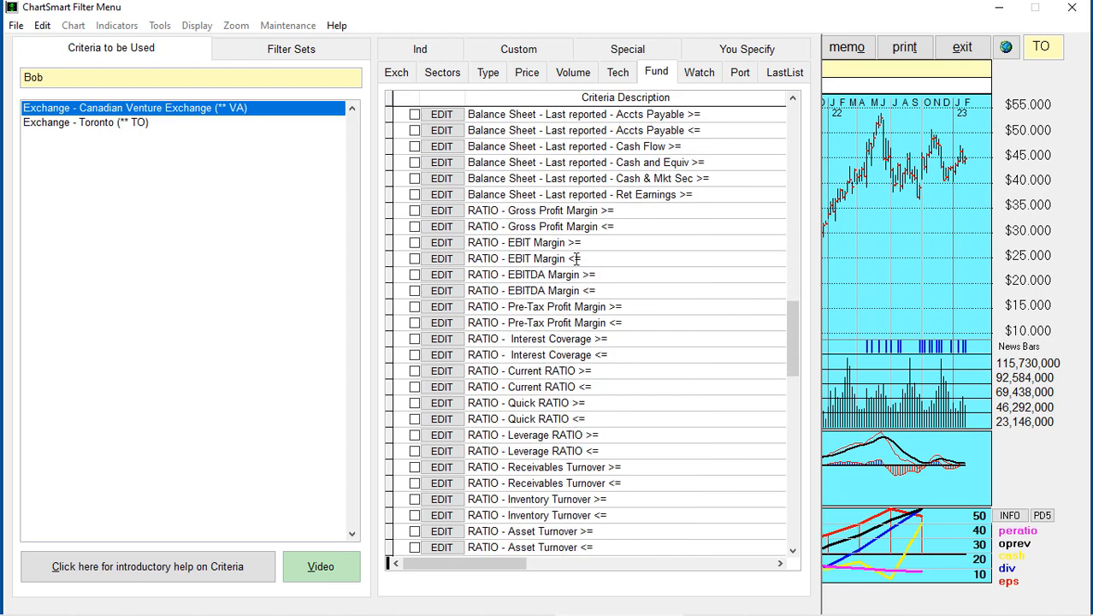
scroll(577, 258, down, 2)
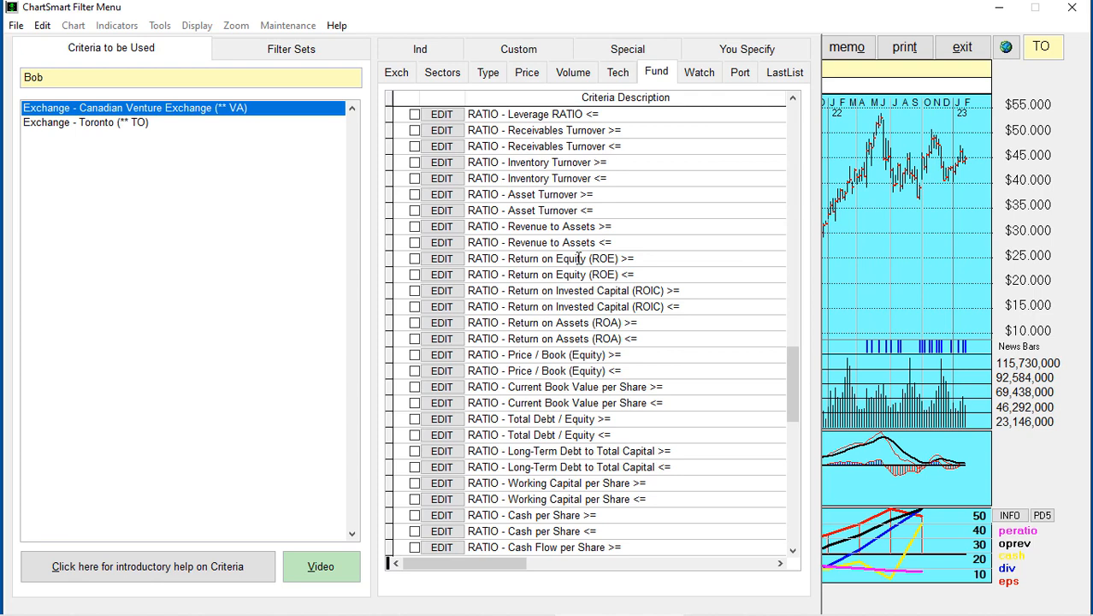
scroll(579, 258, down, 2)
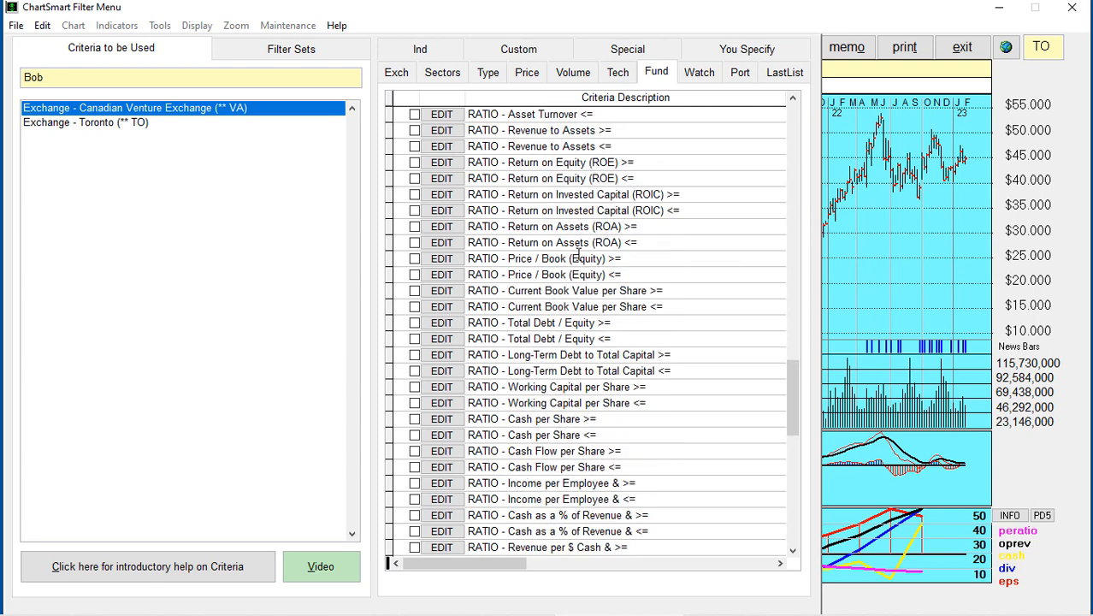
scroll(578, 257, down, 9)
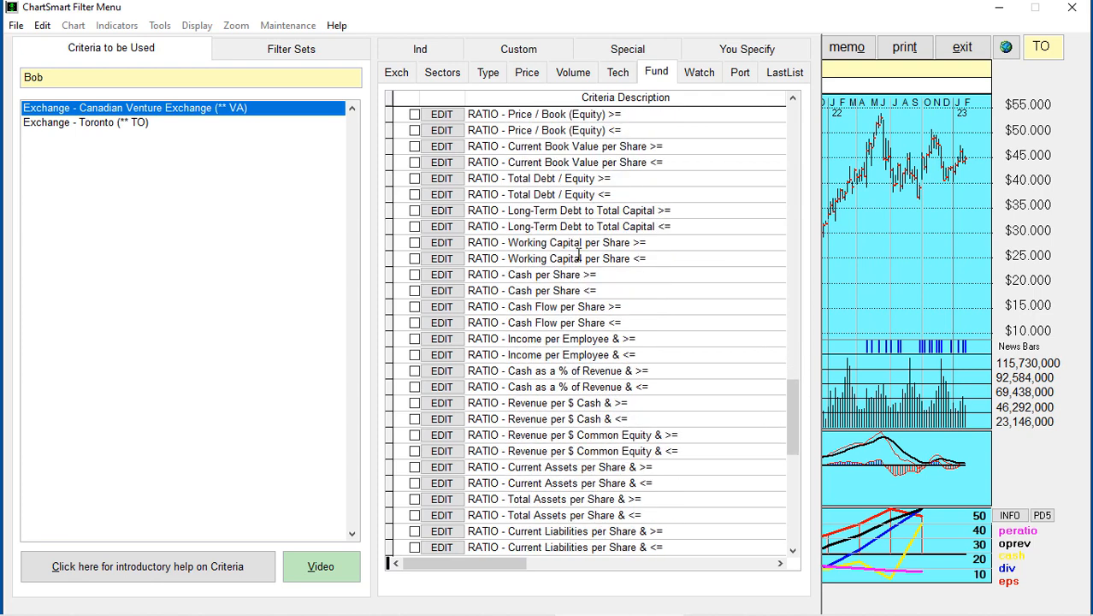
scroll(582, 255, up, 12)
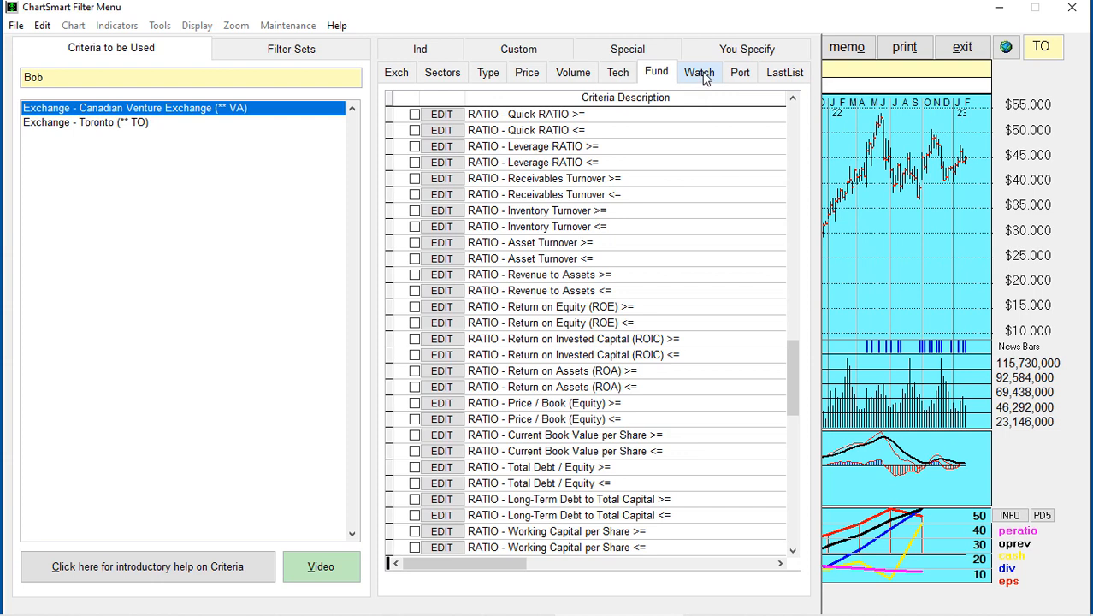
Look at the last filtered list and portfolio criteria, and leave the filter menu from the filter sets.
click(777, 75)
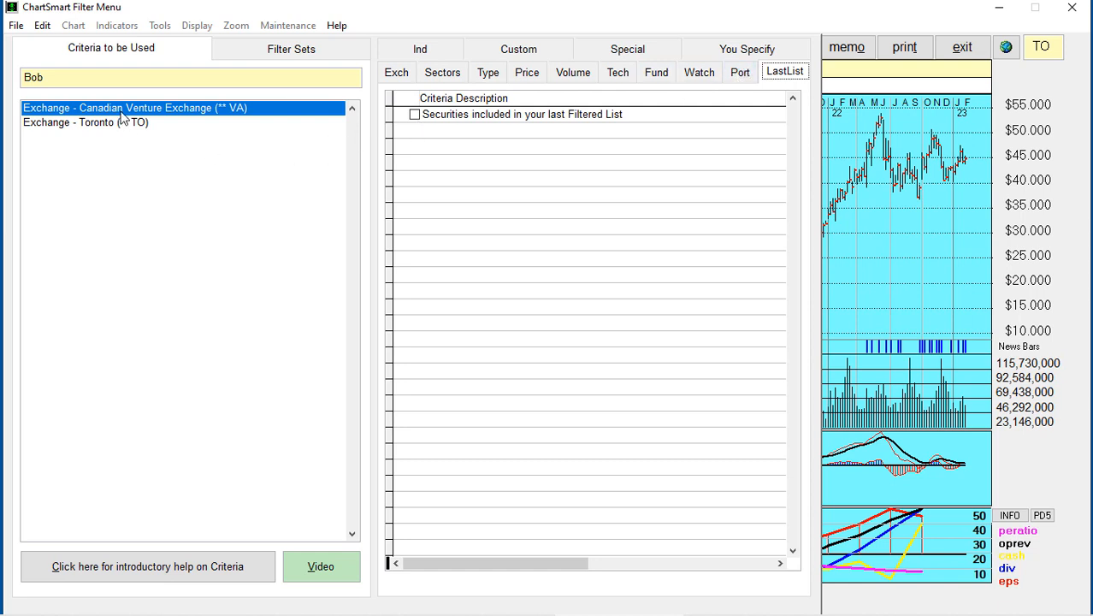
click(740, 76)
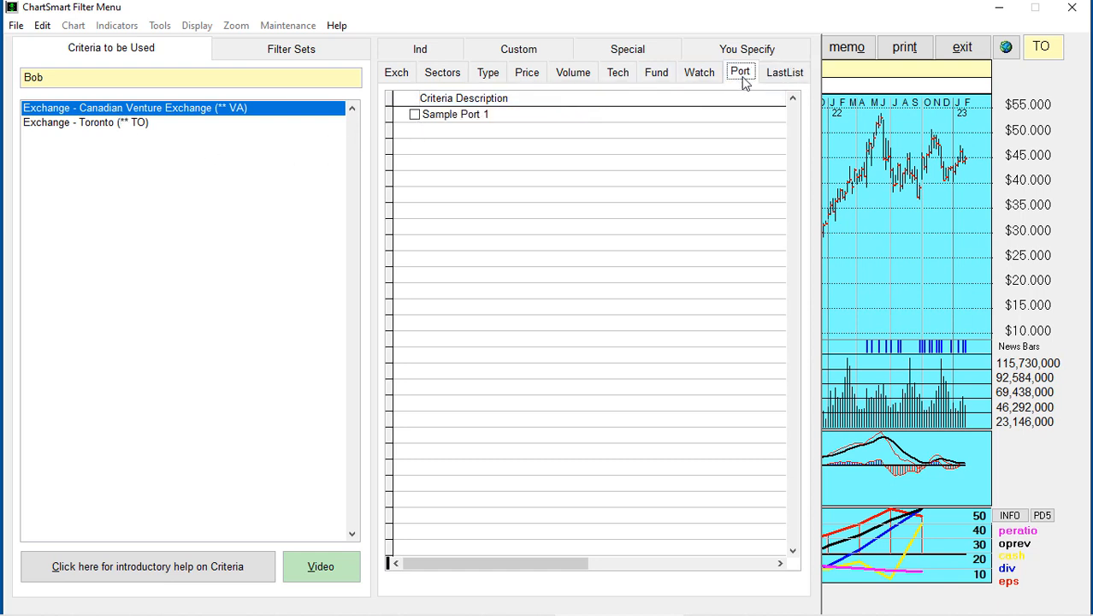
click(309, 53)
click(275, 569)
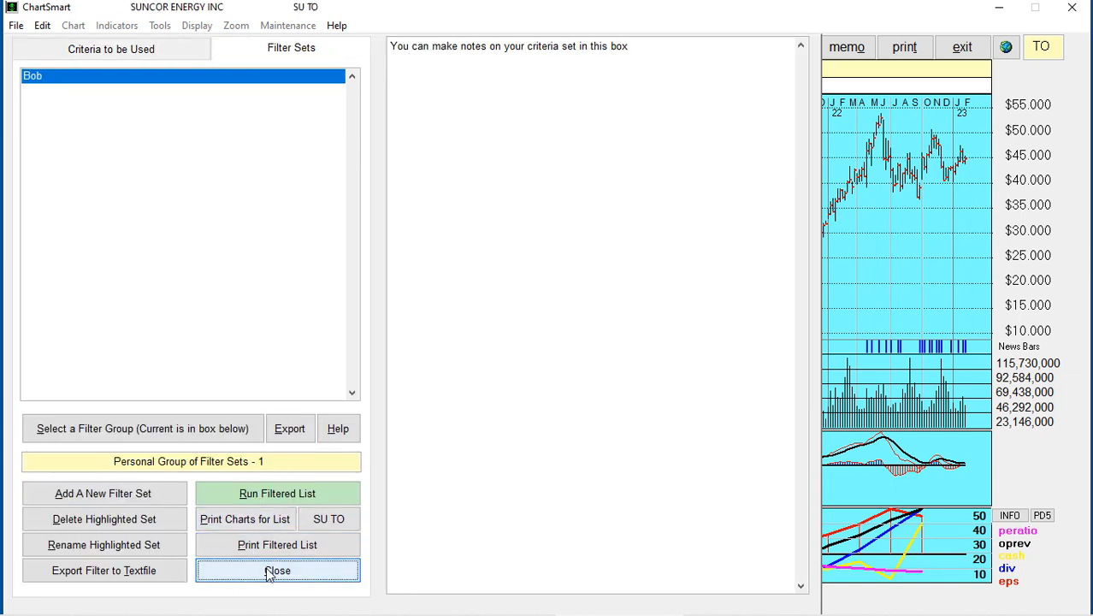
Open the portfolio manager past its introductory note, view the securities held in Sample Port 1, and close it.
click(506, 49)
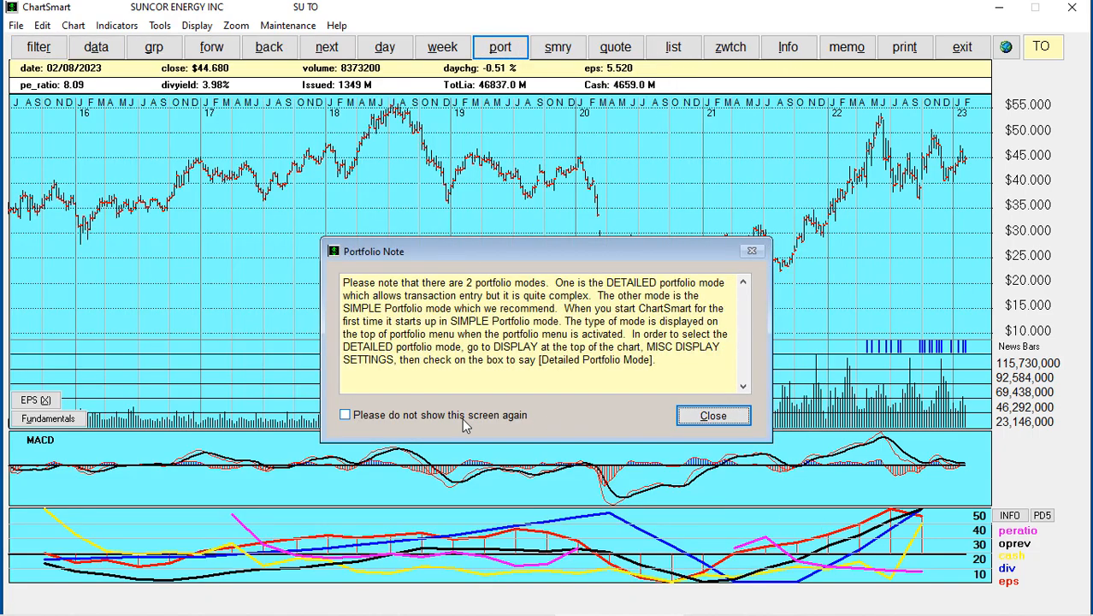
click(497, 417)
click(709, 416)
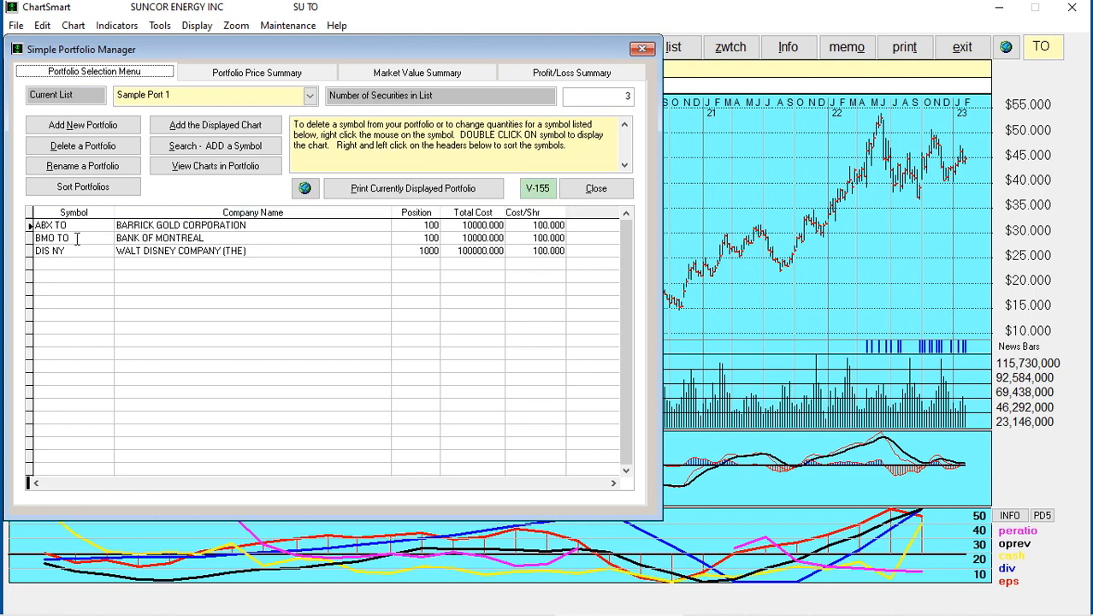
click(596, 188)
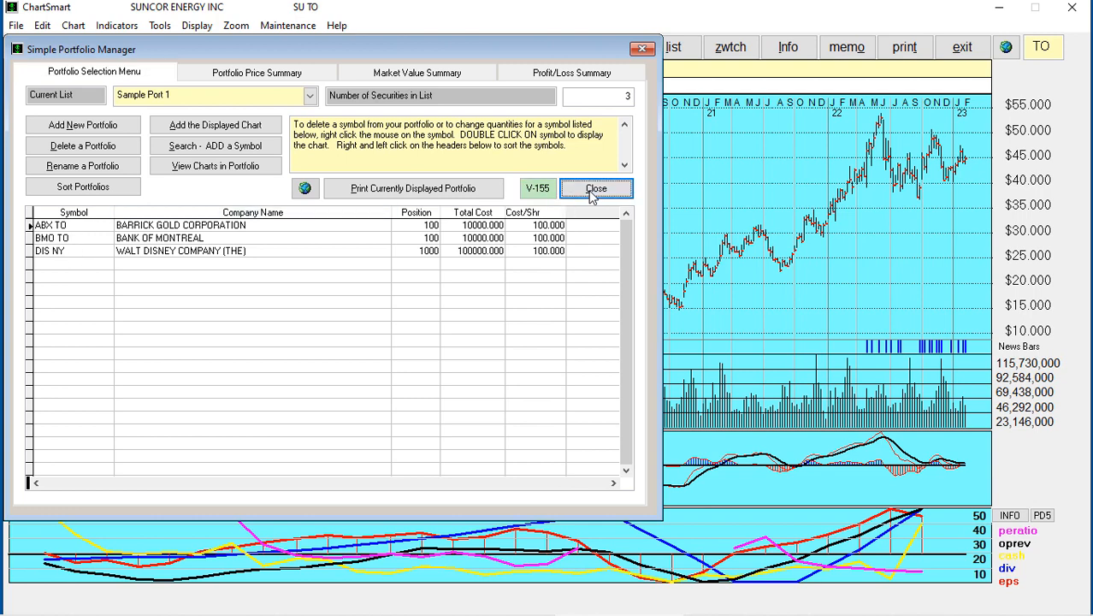
Reopen the personal filter set's criteria and remove the Canadian Venture Exchange (** VA) criterion.
click(37, 48)
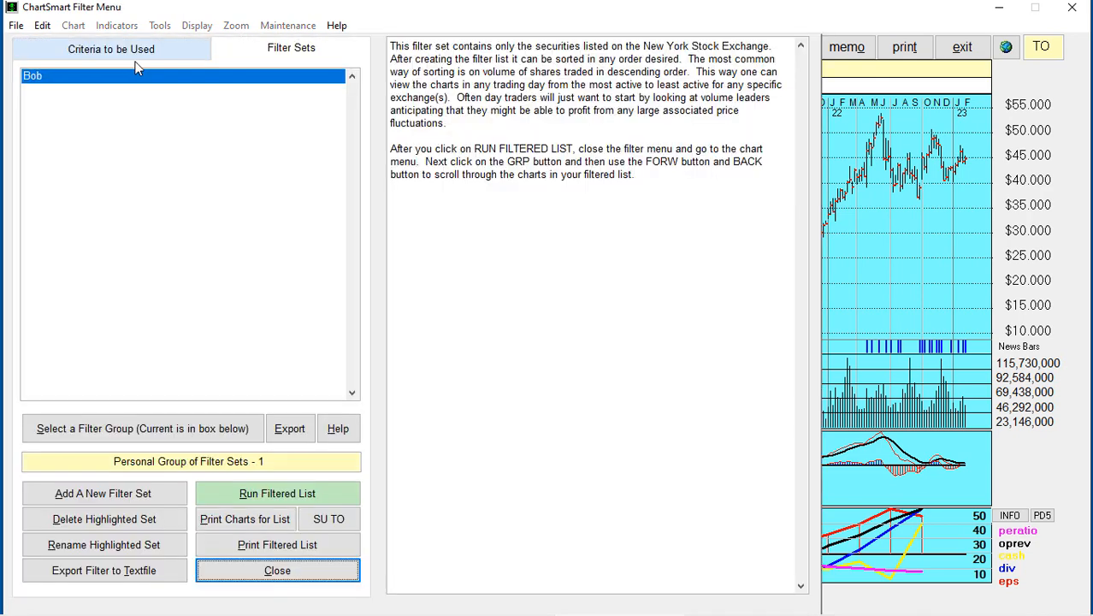
click(142, 52)
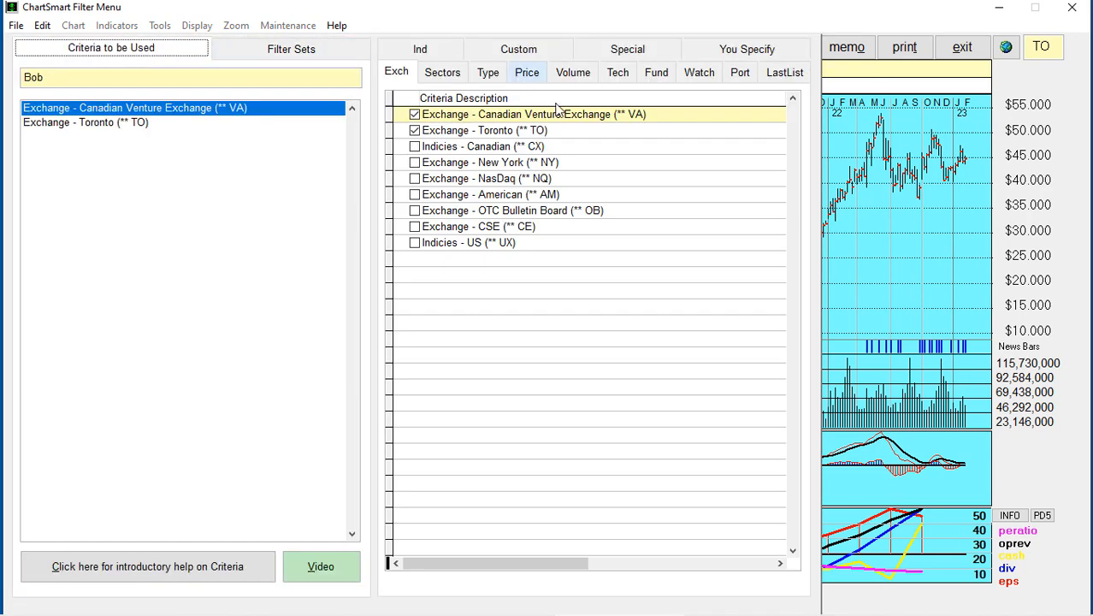
click(120, 110)
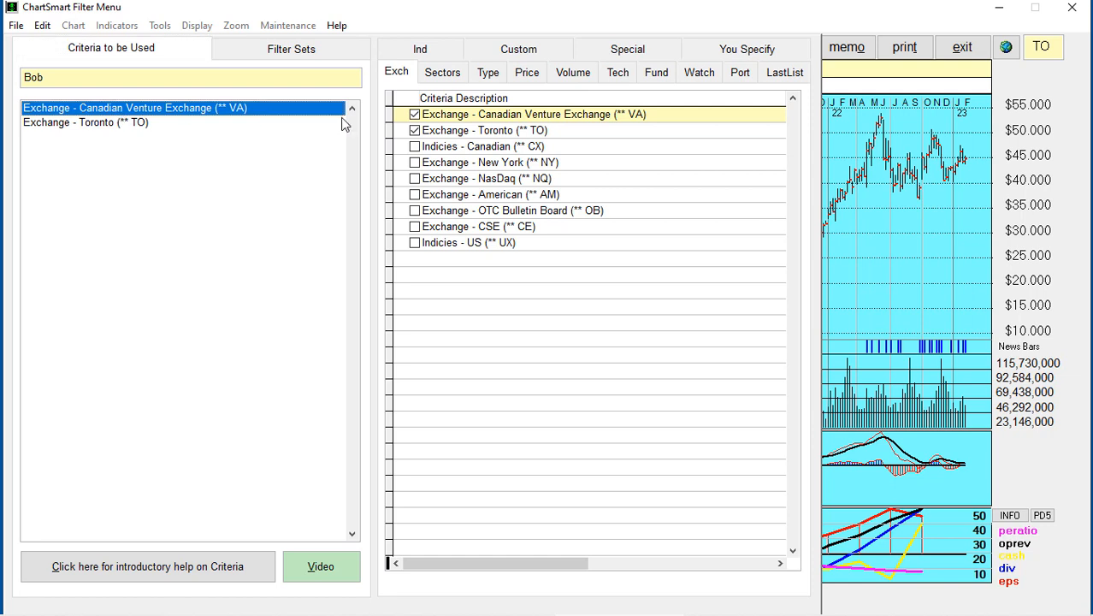
click(416, 116)
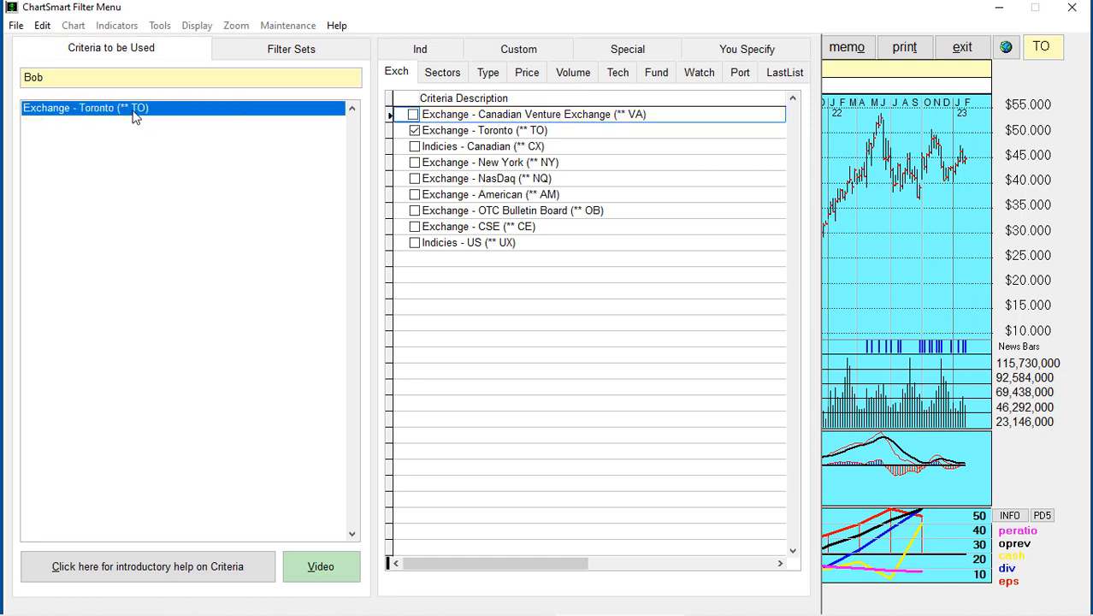
Add the Sample Port 1 portfolio as a criterion, run the filtered list, and close the results.
click(738, 72)
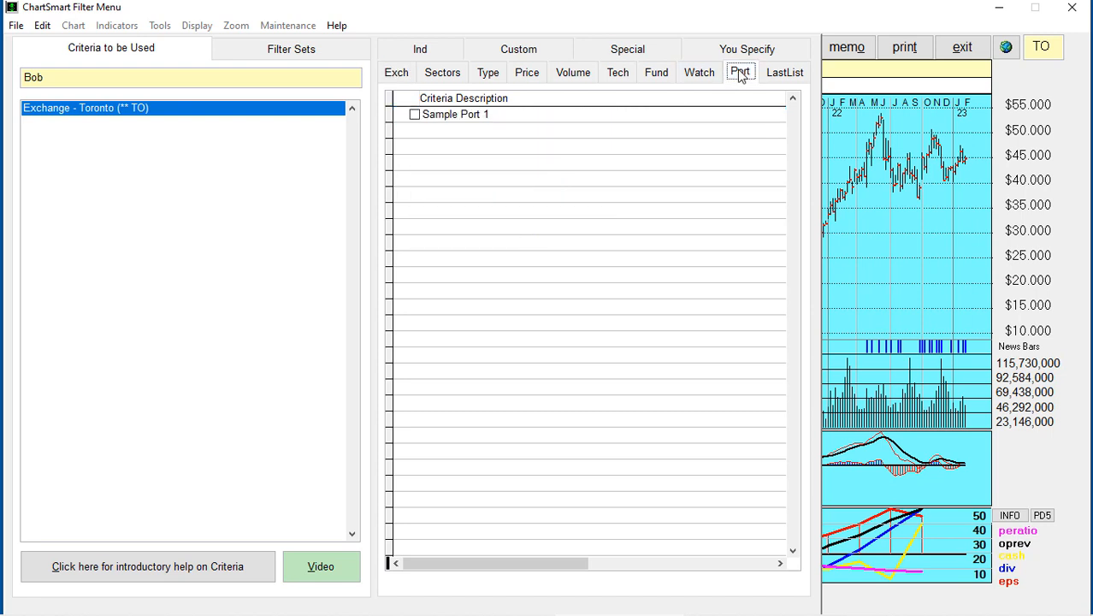
click(414, 115)
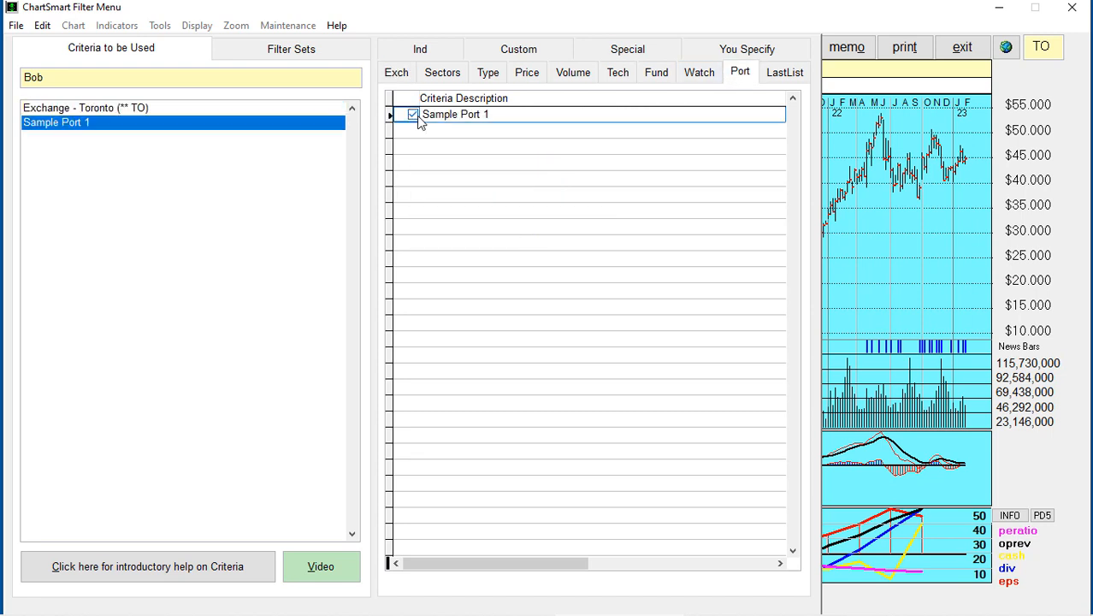
click(274, 53)
click(282, 494)
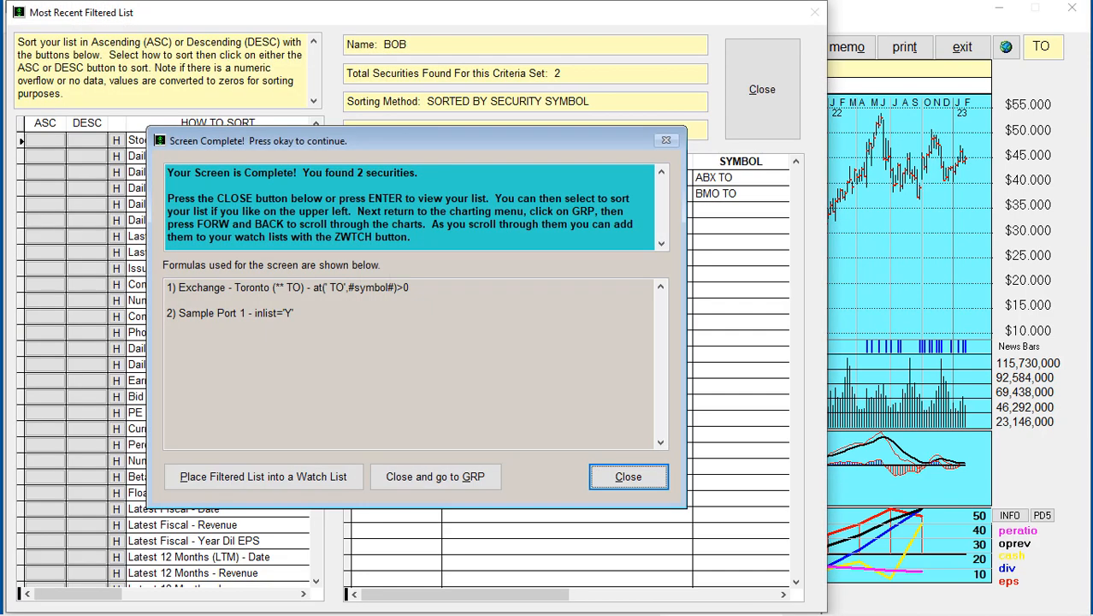
click(625, 483)
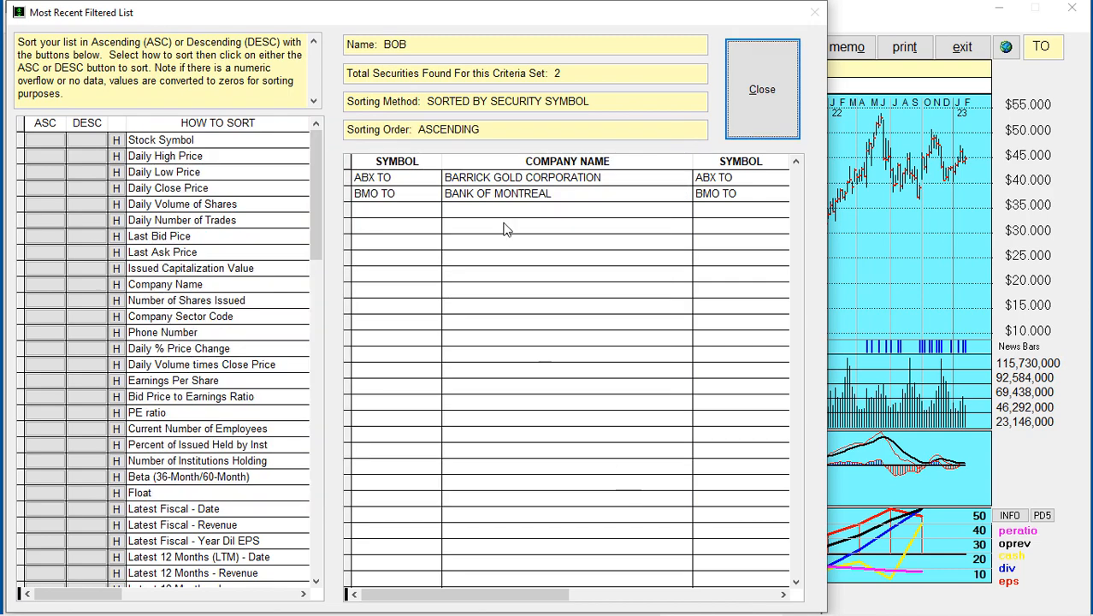
click(761, 91)
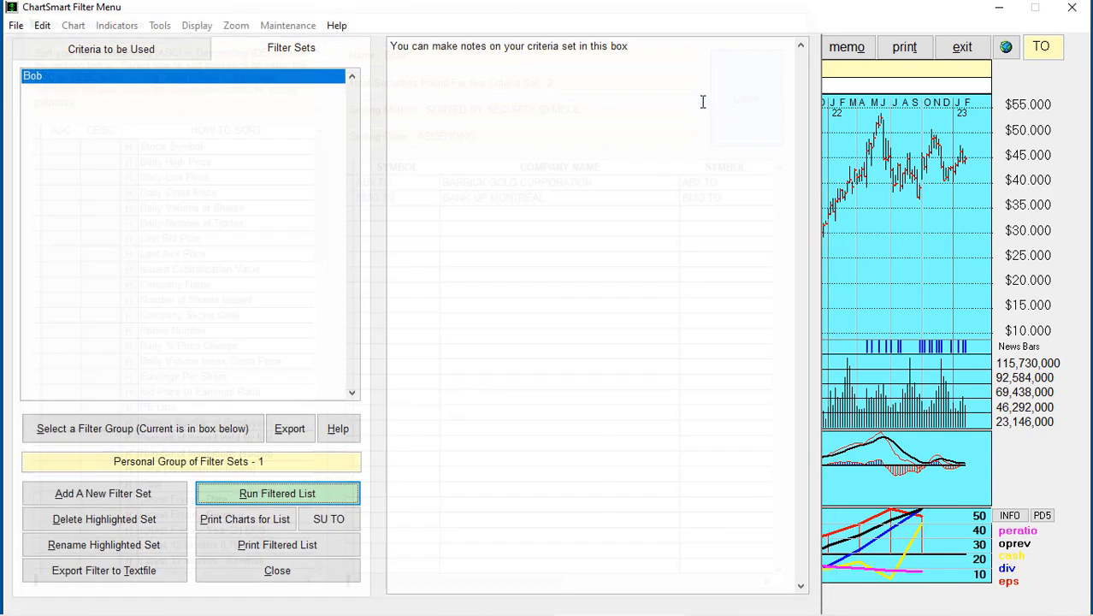
Return to the set's criteria, look over the portfolio and index criteria, and remove Sample Port 1.
click(138, 53)
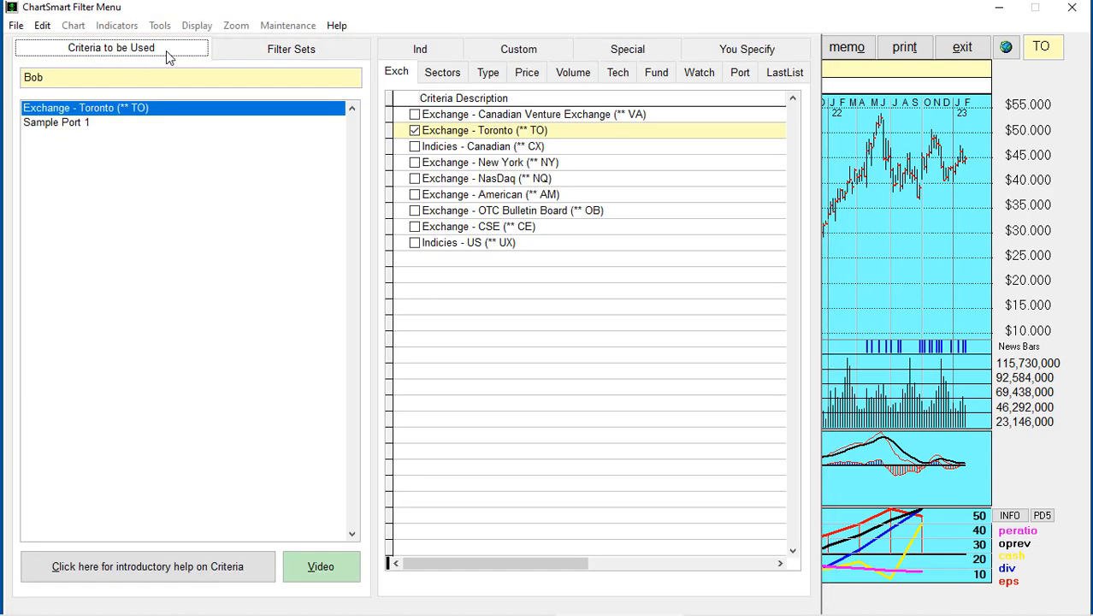
click(741, 76)
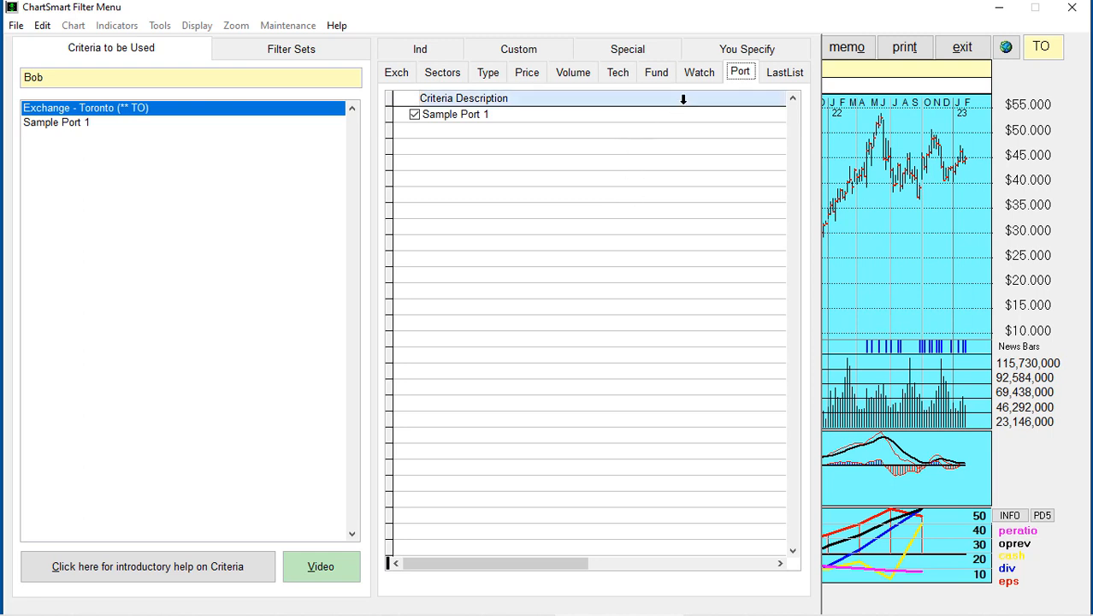
click(707, 74)
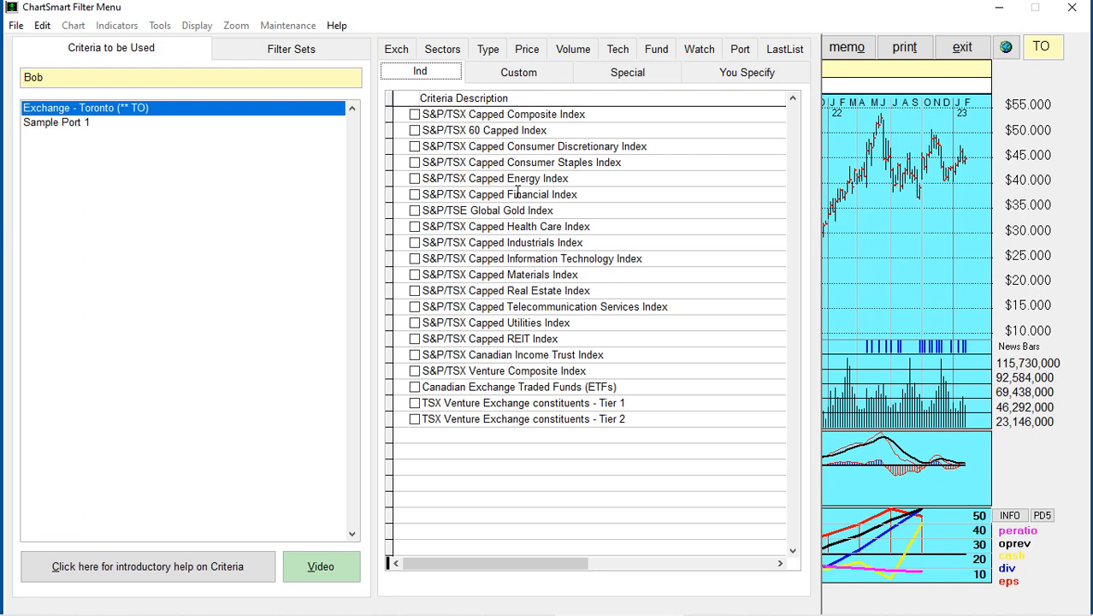
click(60, 129)
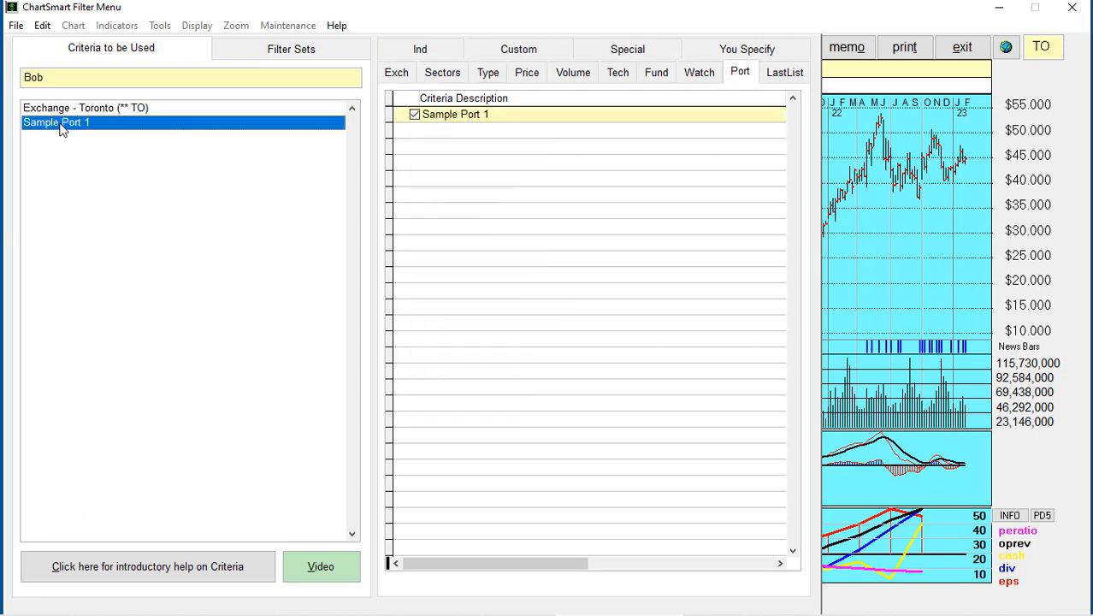
click(414, 115)
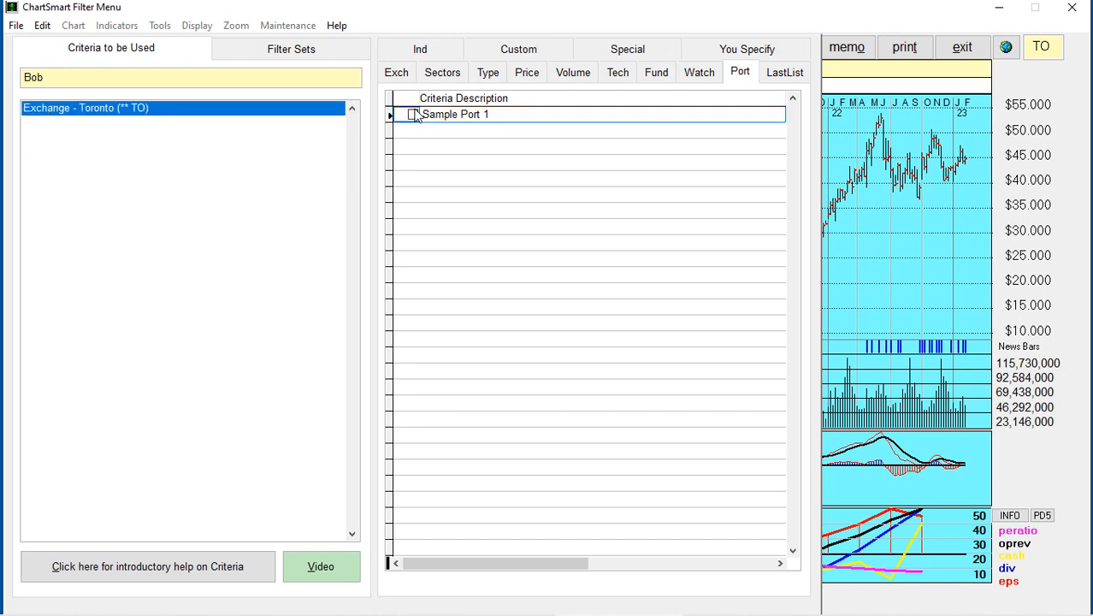
Add the S&P/TSX 60 Capped Index criterion to the filter set alongside the Toronto exchange.
click(436, 53)
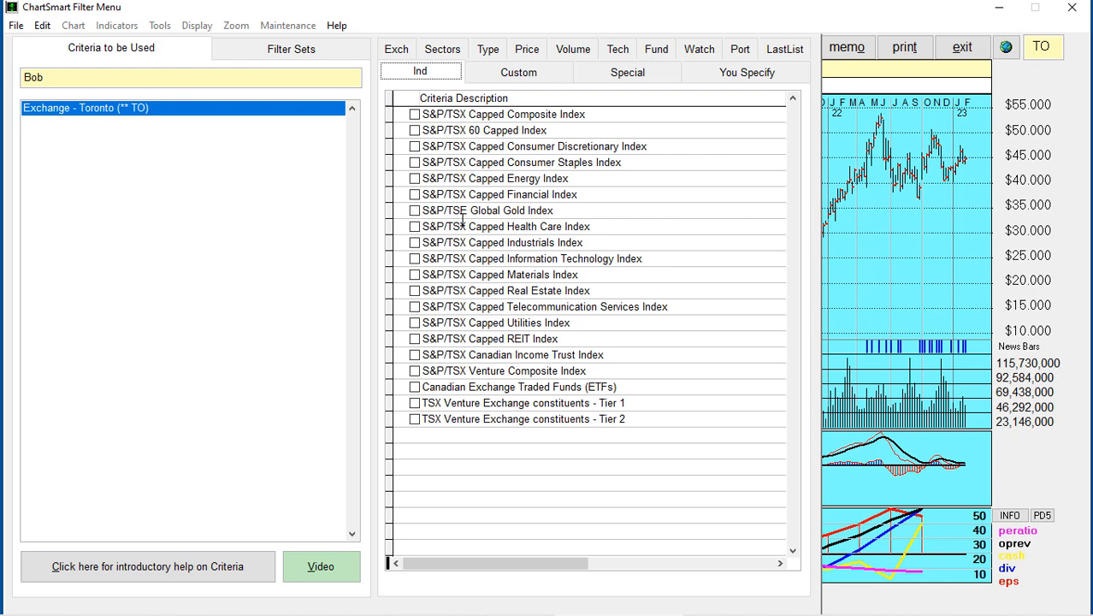
double_click(116, 117)
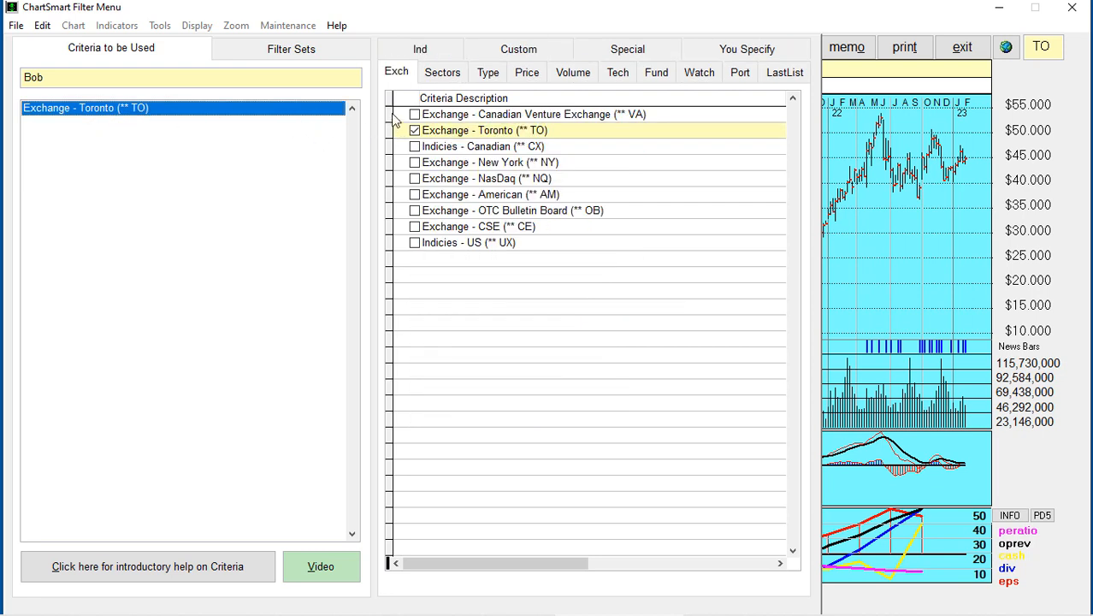
click(423, 51)
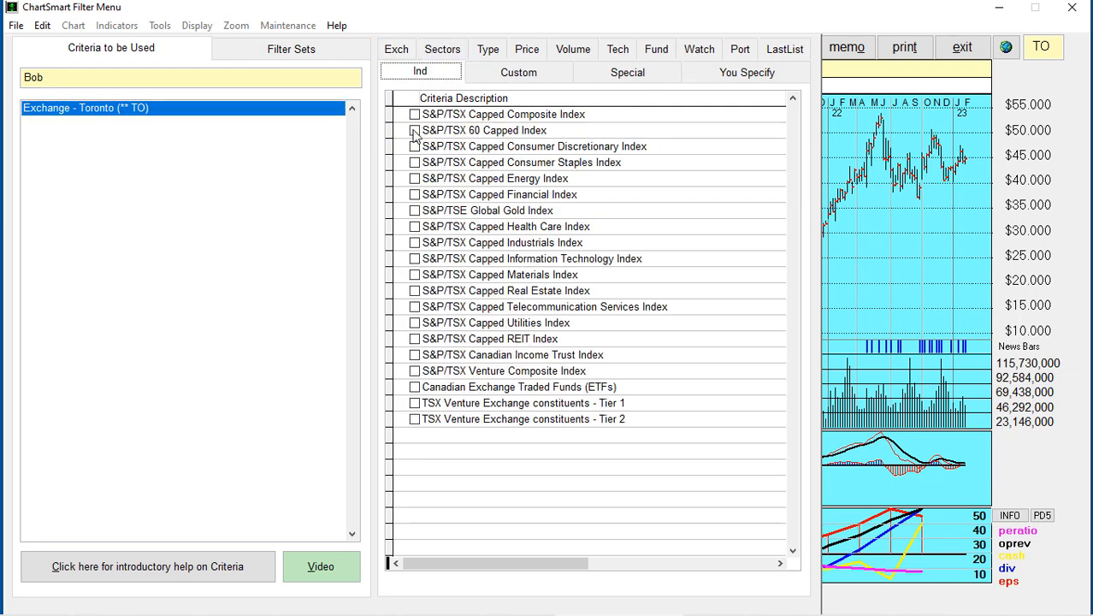
click(415, 130)
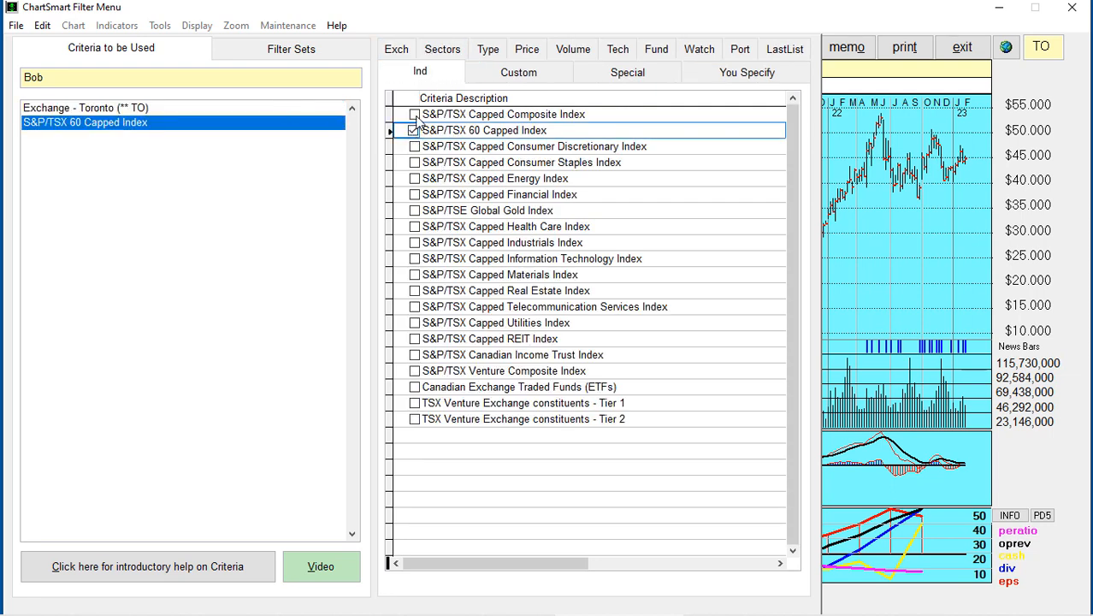
Replace the S&P/TSX 60 Capped Index criterion with the S&P/TSX Capped Composite Index and run the filtered list.
click(414, 113)
click(413, 130)
click(317, 51)
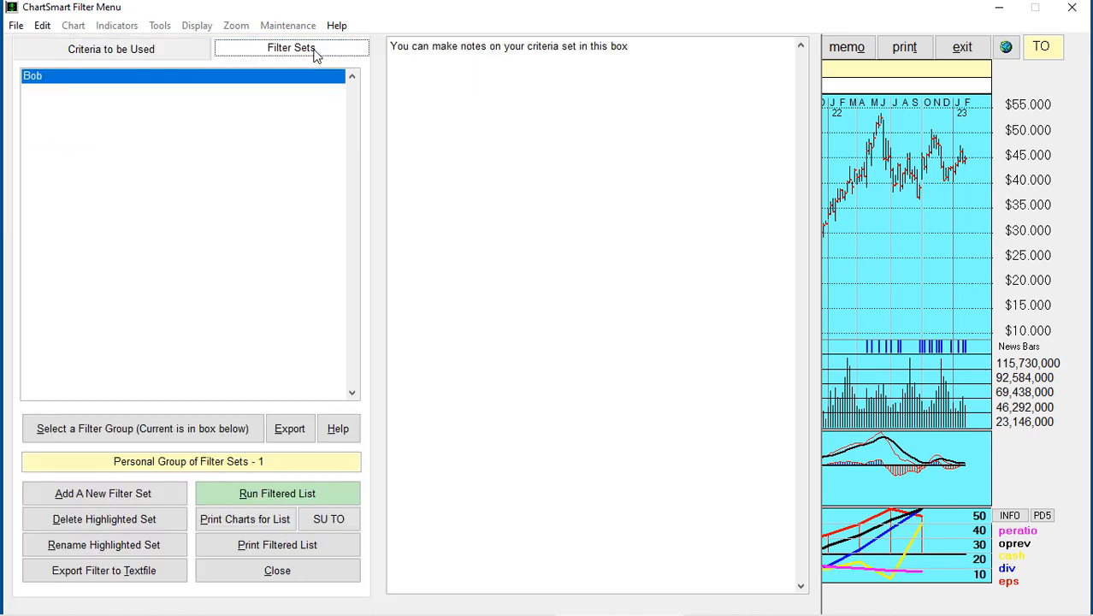
click(271, 493)
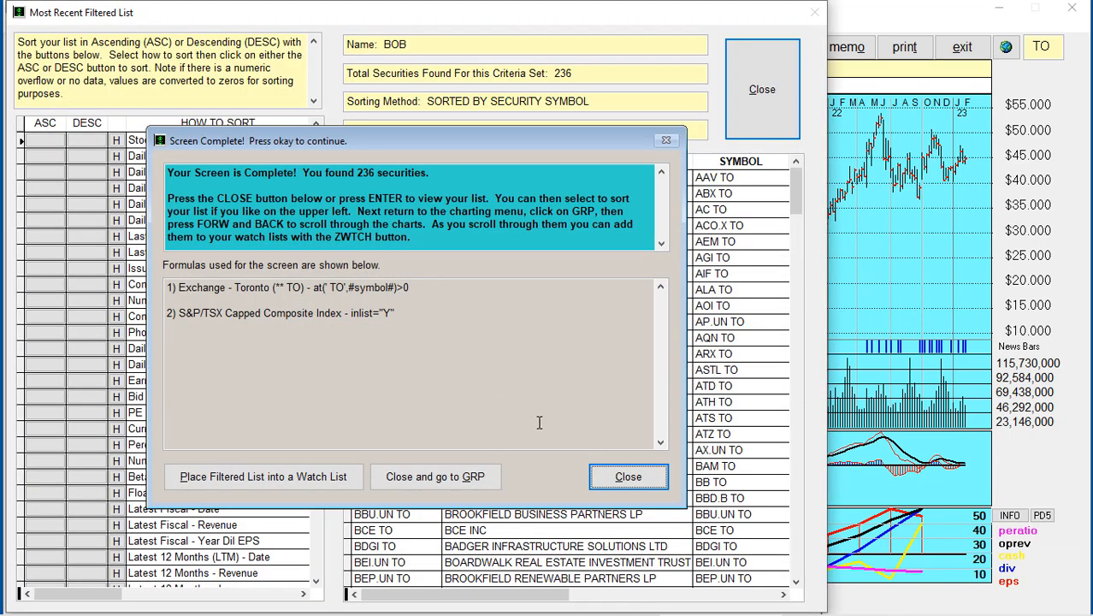
click(625, 477)
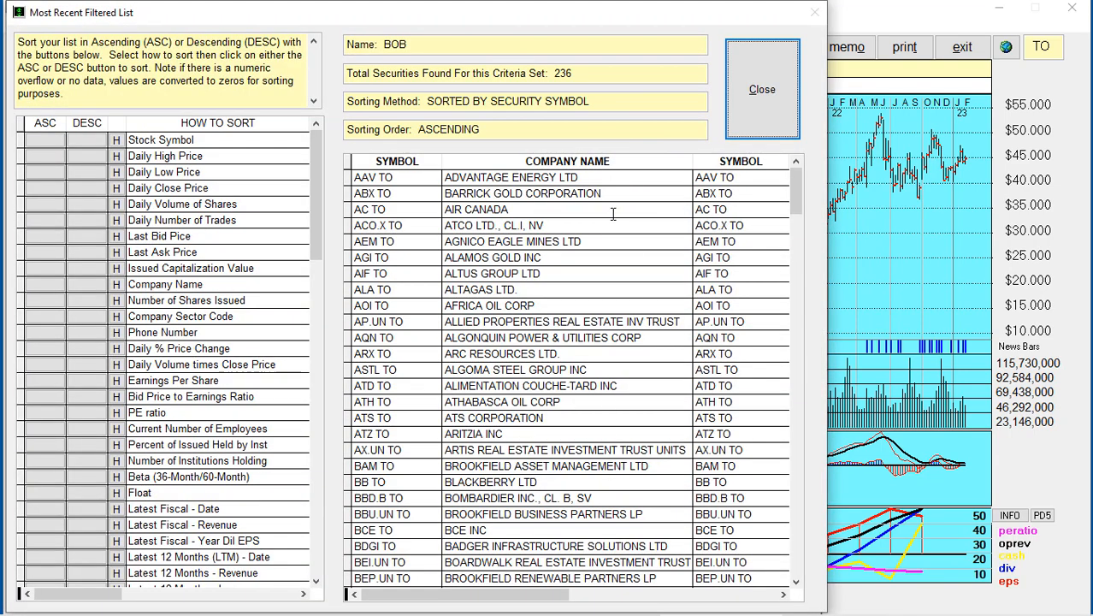
click(763, 101)
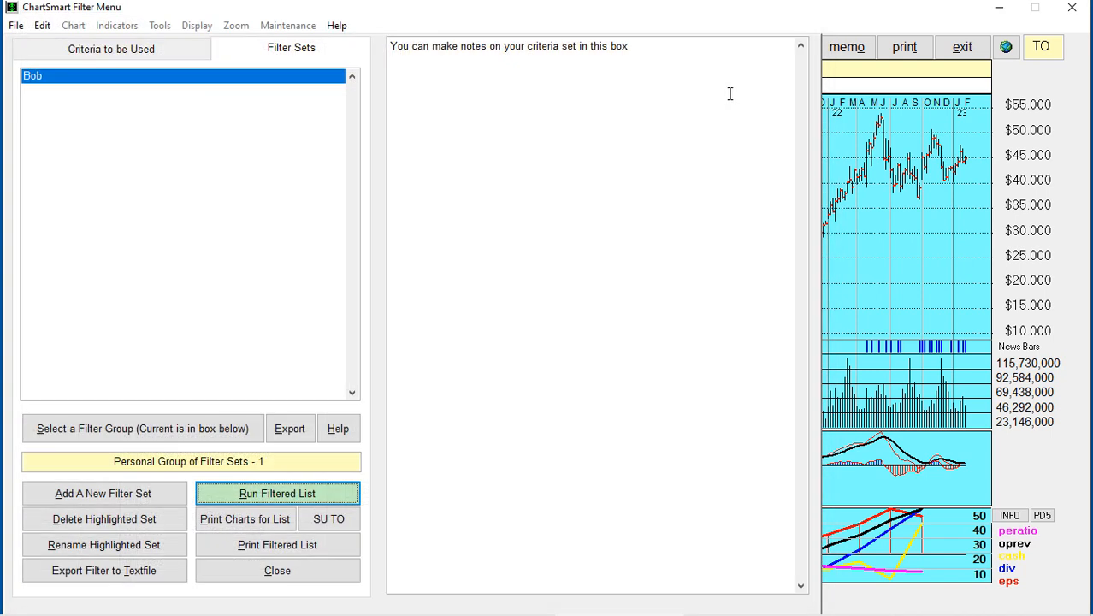
Reopen the filter set's index criteria and read the description of TSX Venture Exchange constituents - Tier 1.
click(73, 80)
double_click(74, 81)
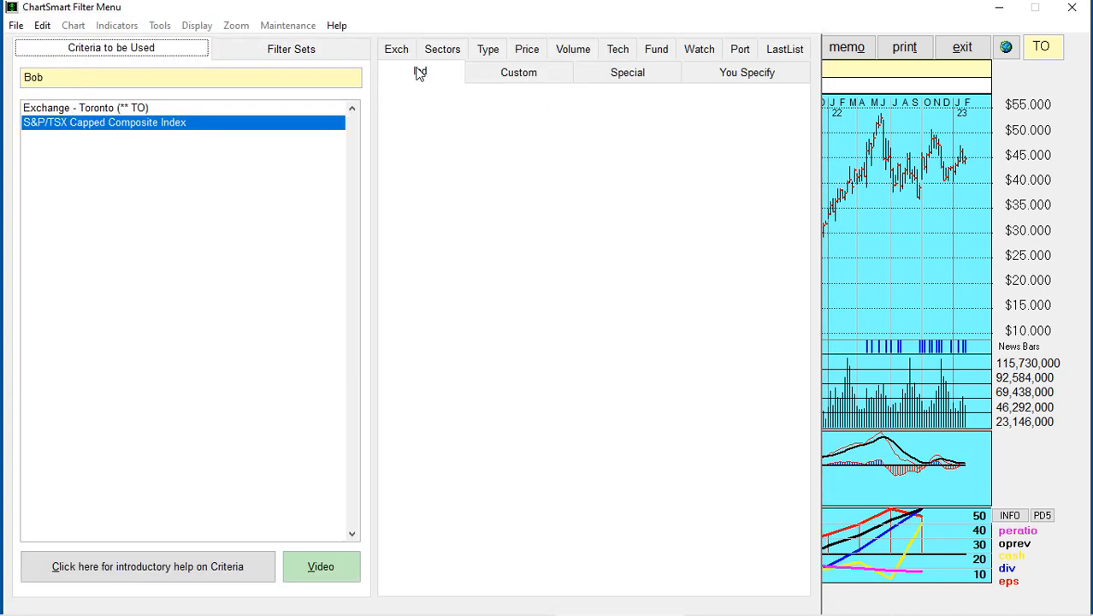
click(423, 73)
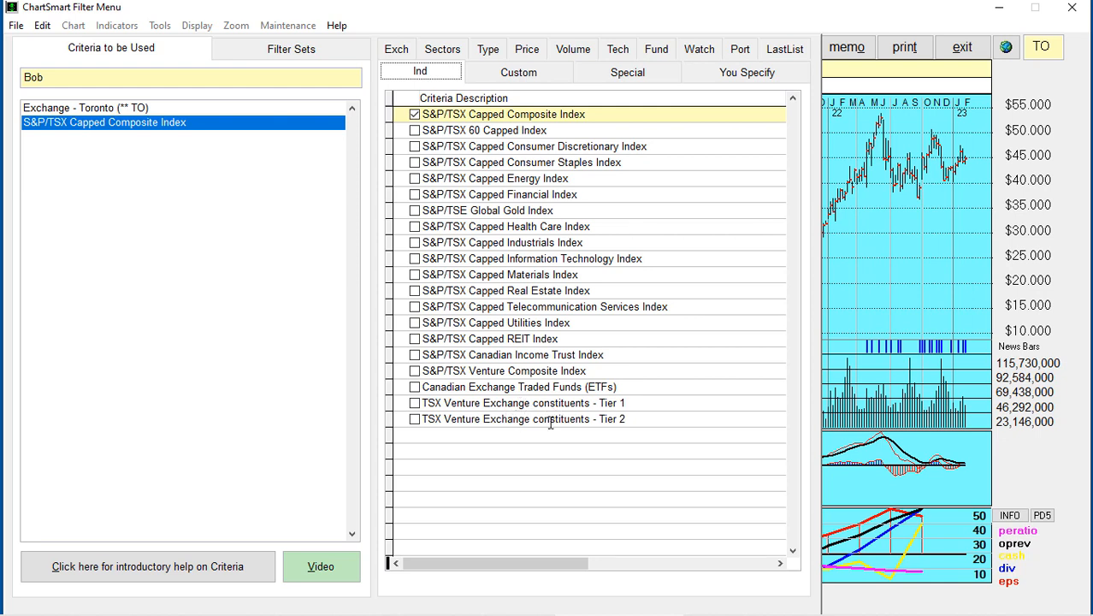
click(504, 405)
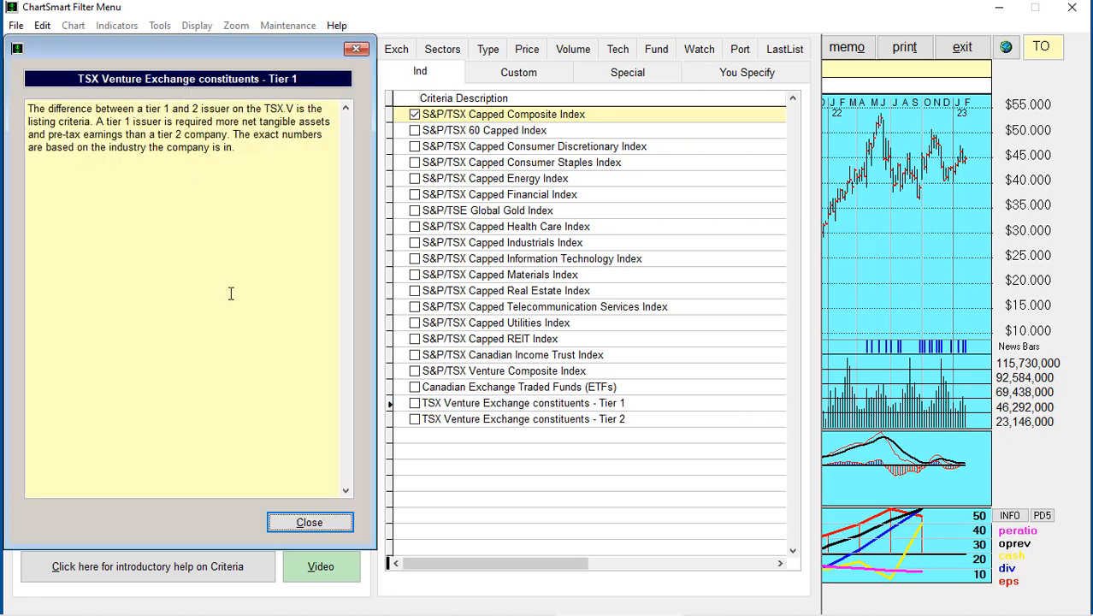
click(308, 522)
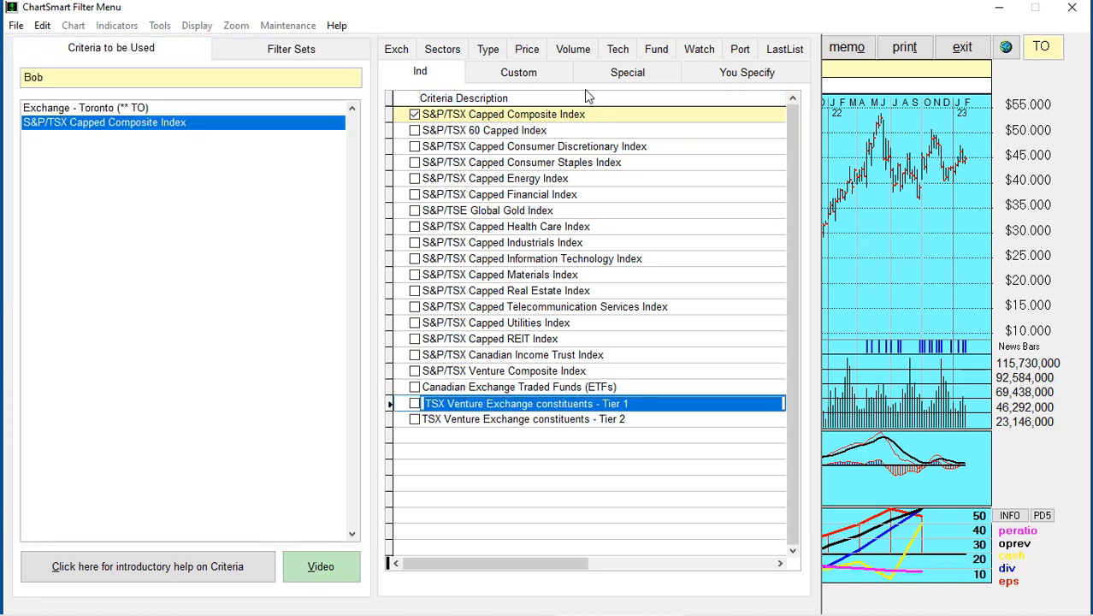
Look over the custom criteria and check the description of the Chartsmart List of Cdn. Cannabis Companies.
click(516, 74)
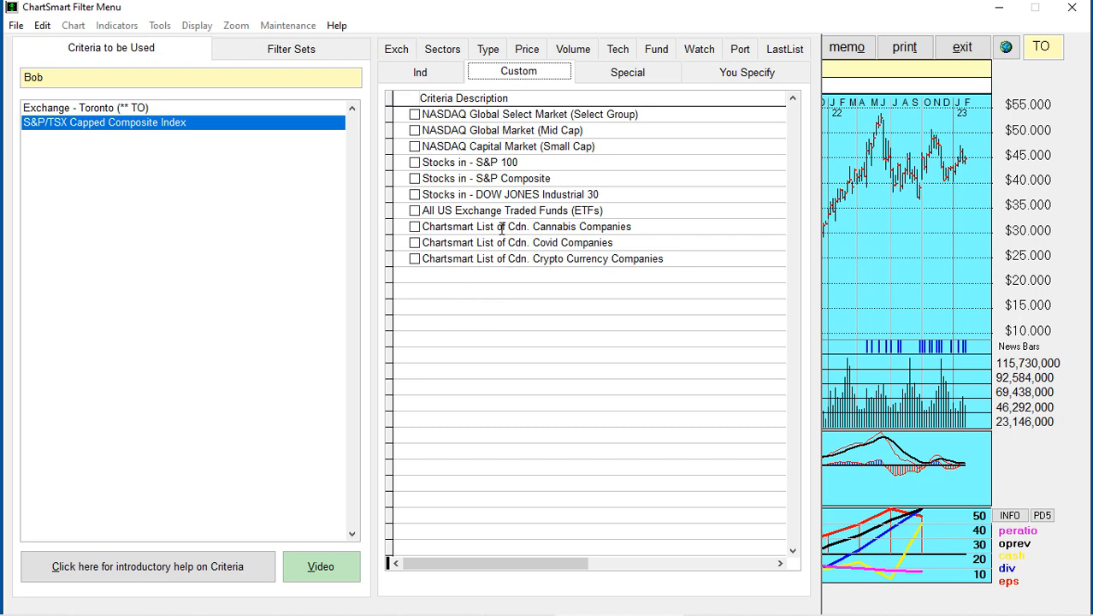
click(502, 226)
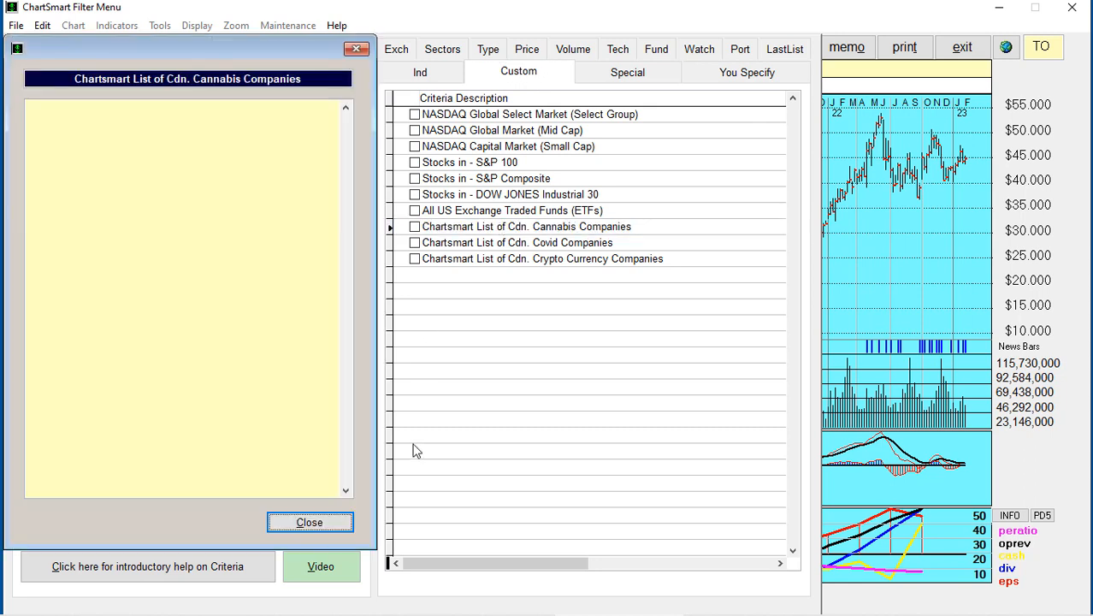
click(308, 520)
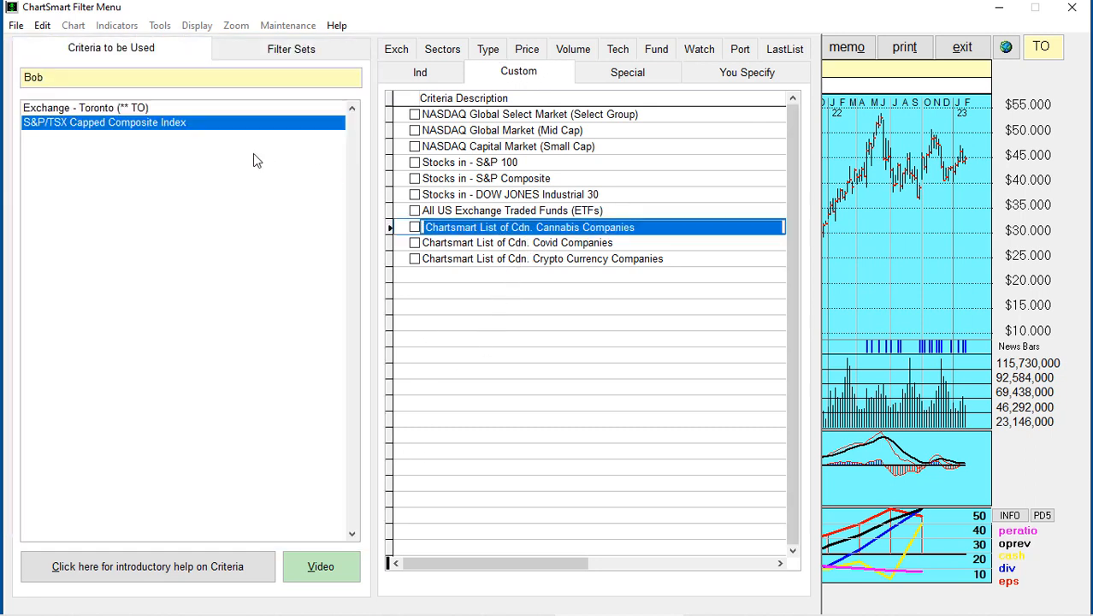
Replace the S&P/TSX Capped Composite Index criterion with the custom Chartsmart List of Cdn. Cannabis Companies.
click(123, 132)
click(415, 114)
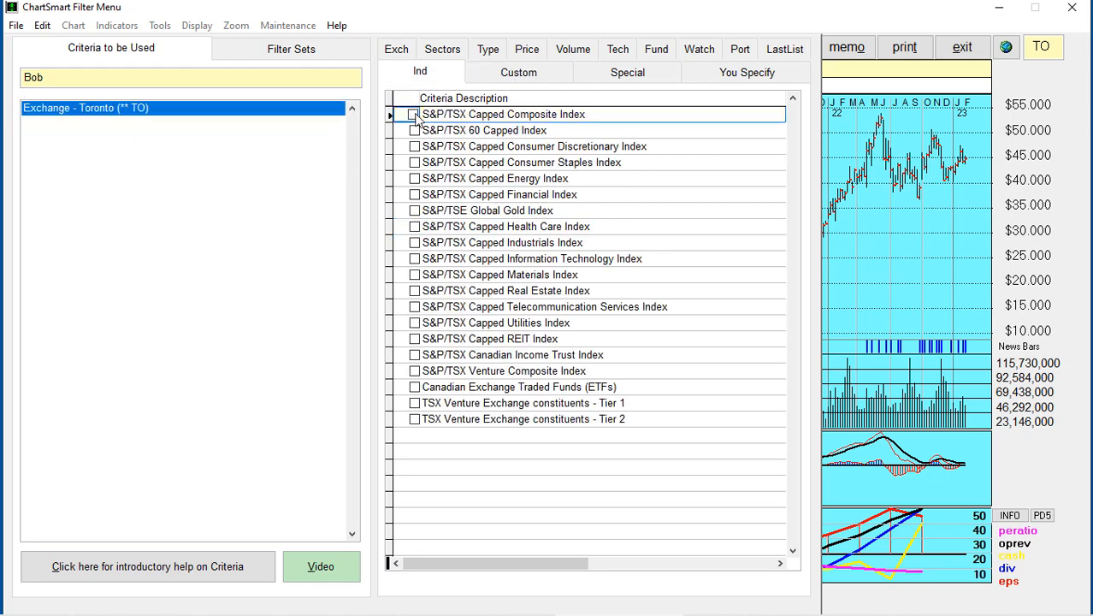
click(512, 72)
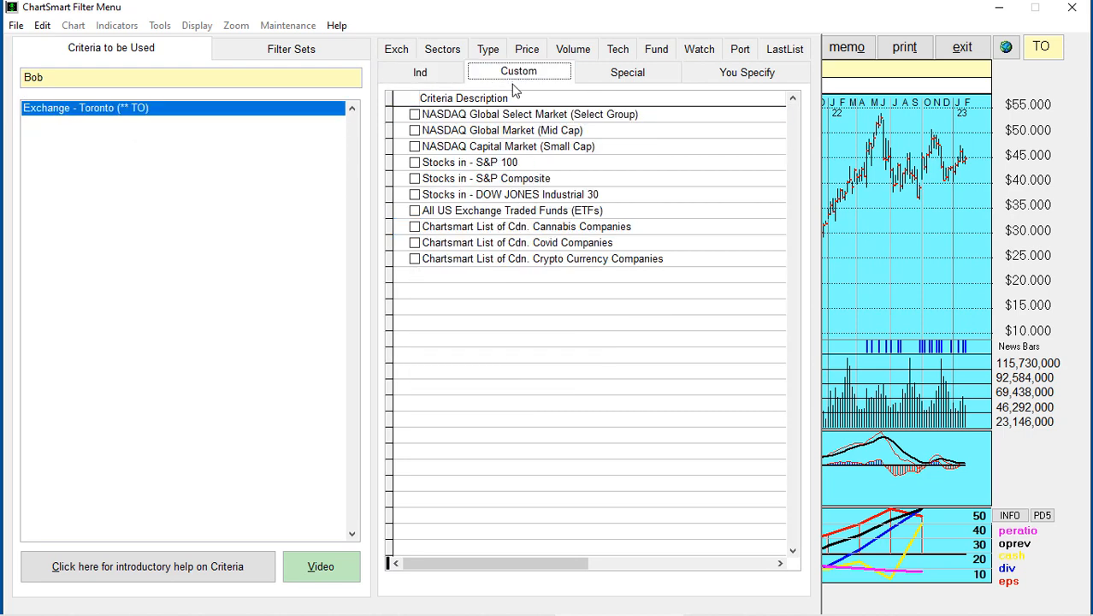
click(415, 227)
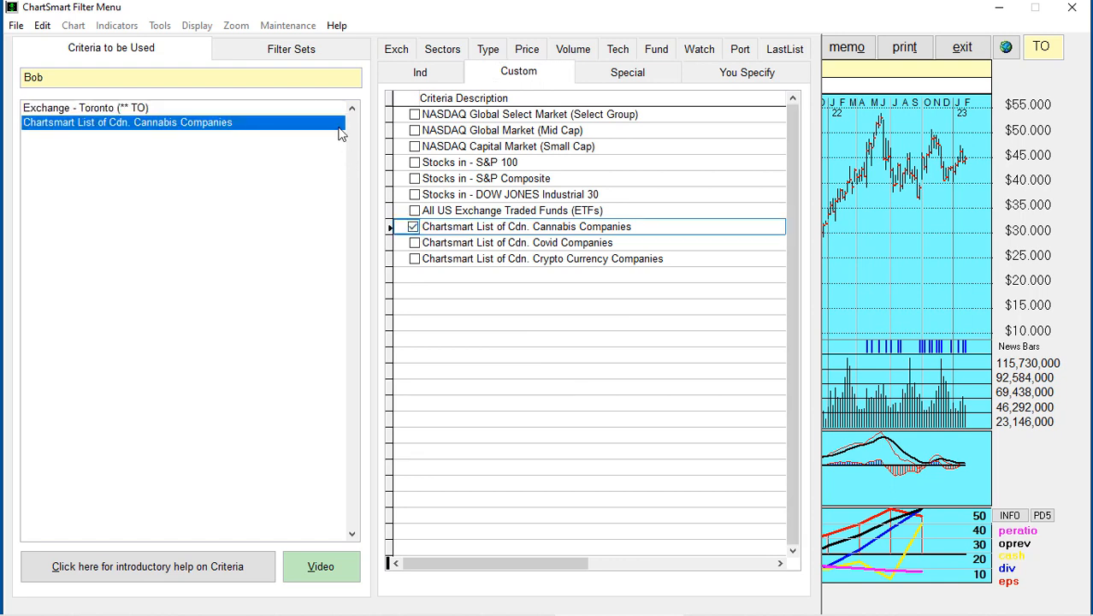
Run the filtered list and review the Canopy Growth, Tilray, Cronos and Aurora Cannabis entries in the results.
click(263, 49)
click(309, 498)
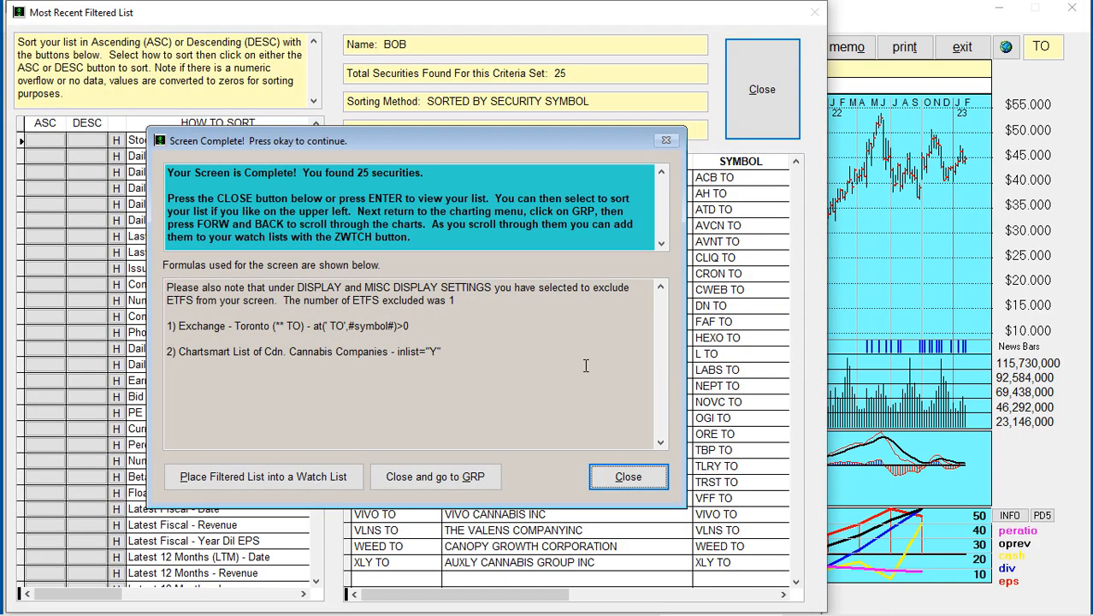
click(628, 479)
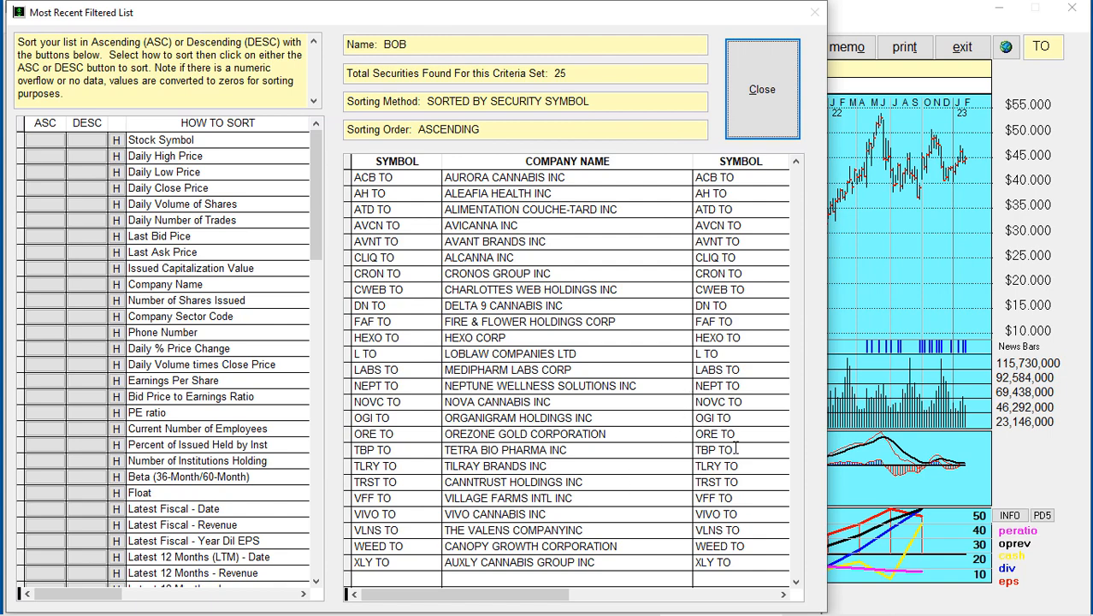
click(754, 547)
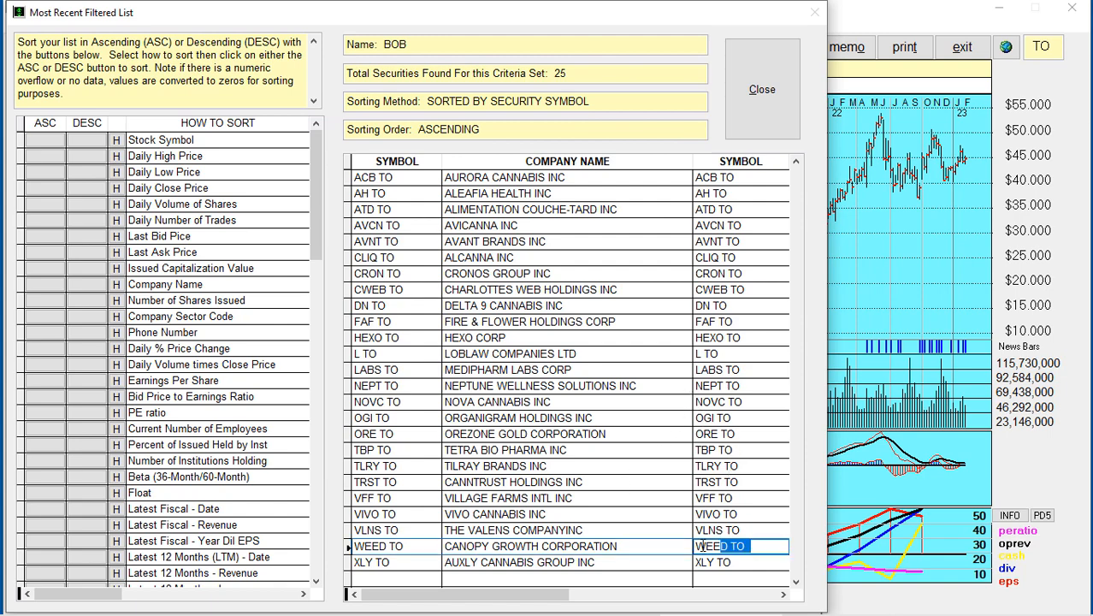
click(744, 466)
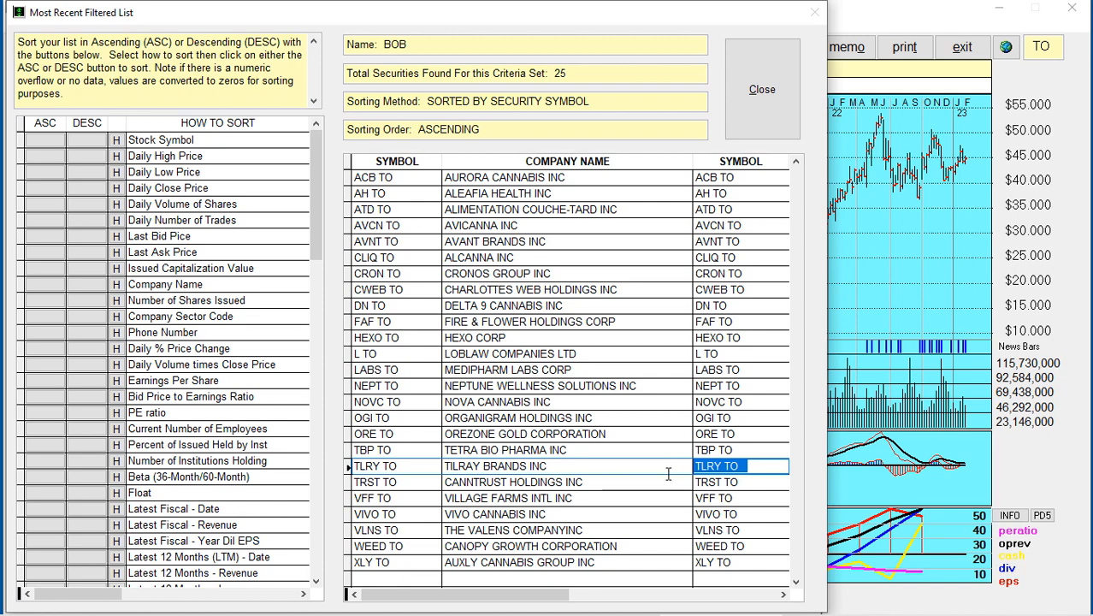
click(748, 274)
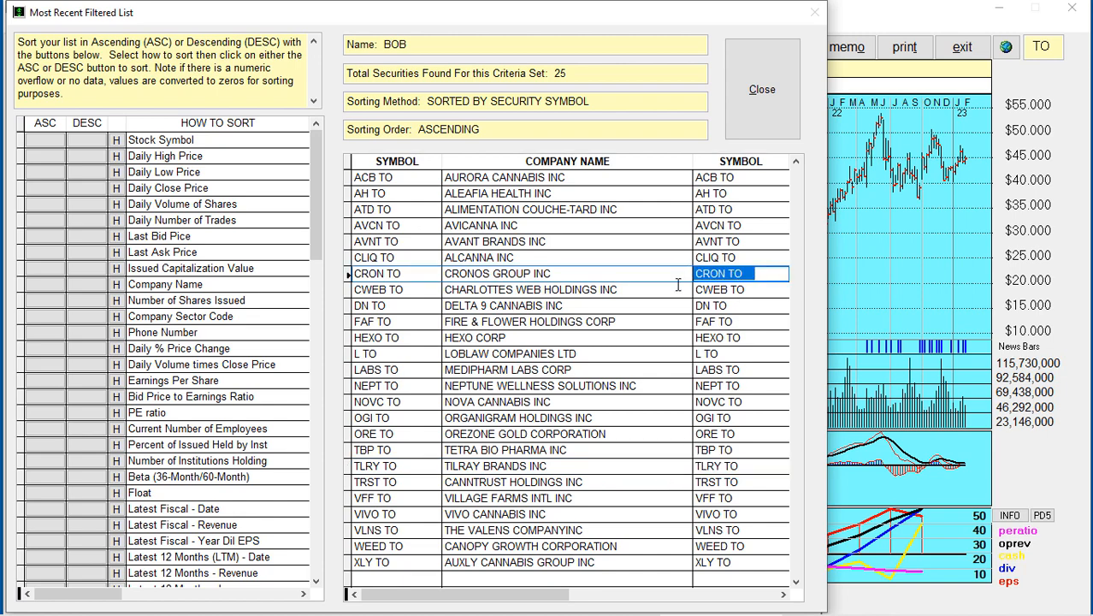
click(742, 177)
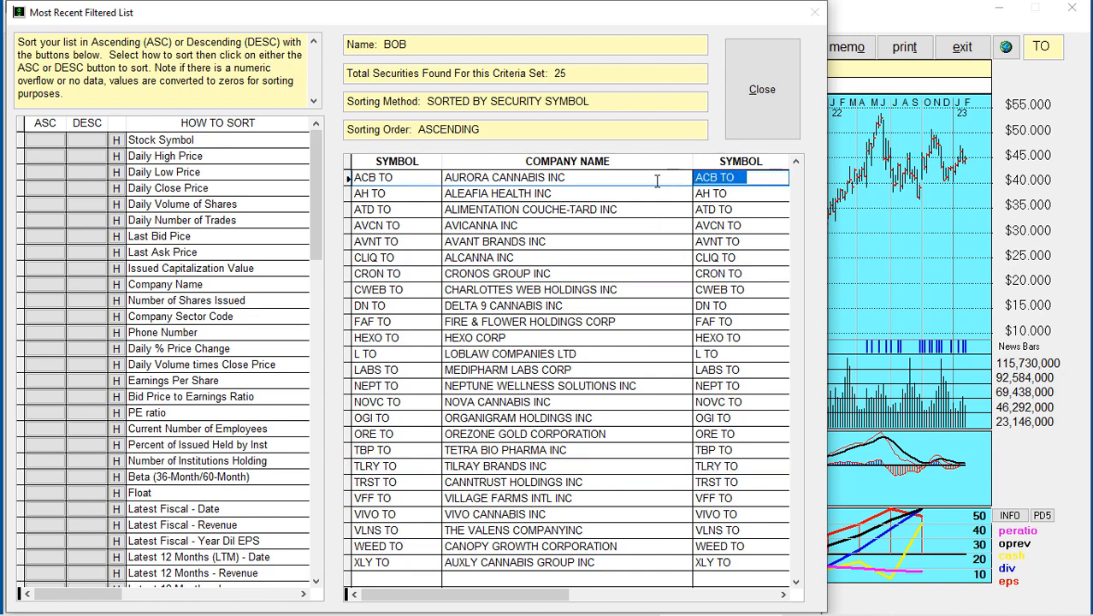
click(758, 91)
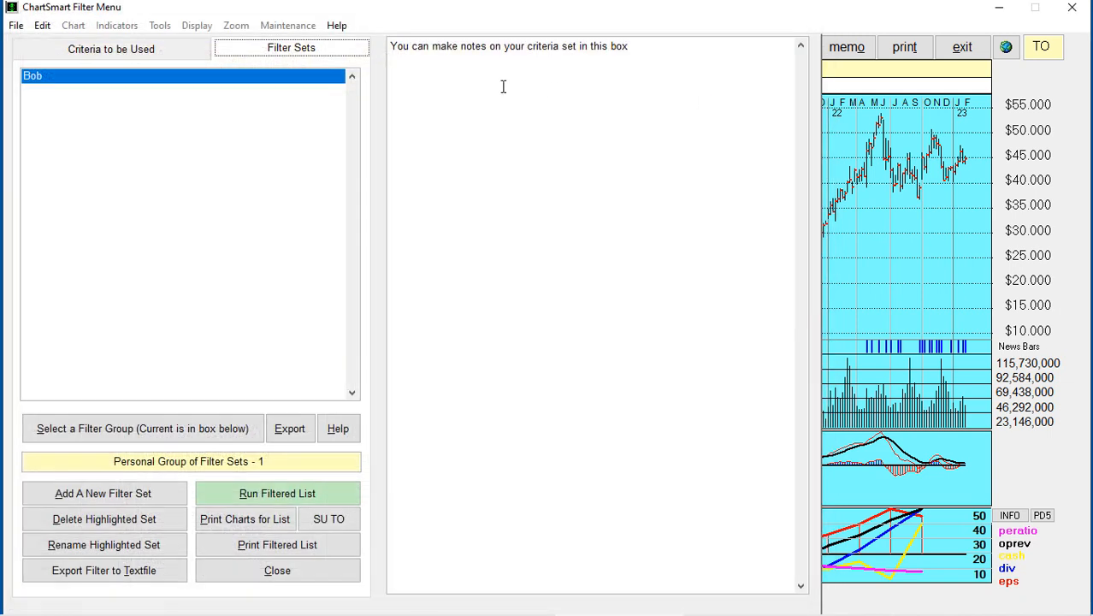
Return to the filter set's custom criteria and examine the selected Chartsmart List of Cdn. Cannabis Companies criterion.
click(177, 49)
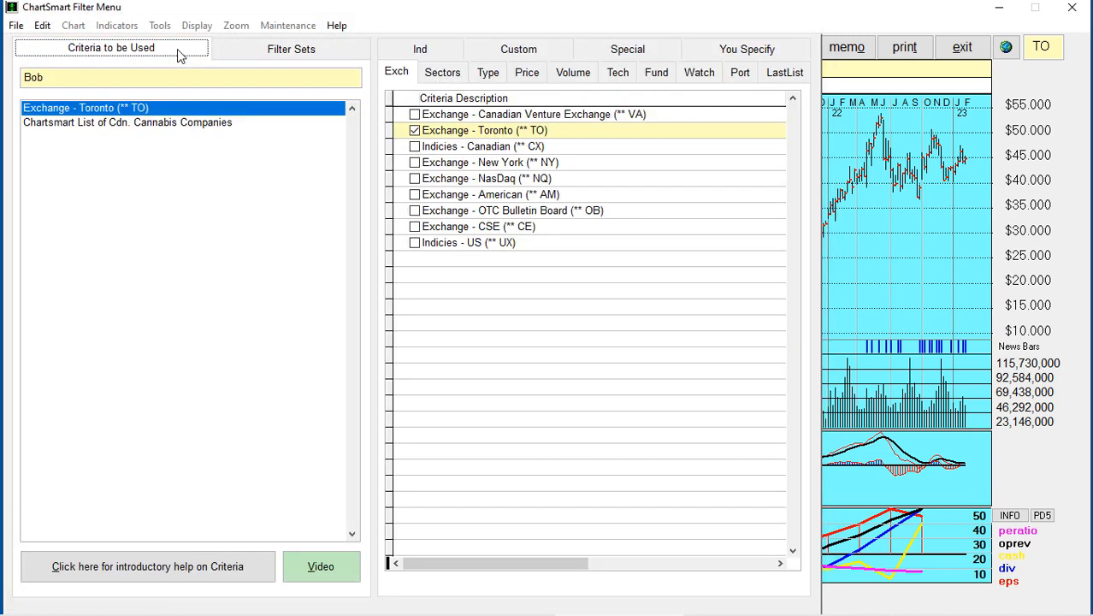
click(520, 51)
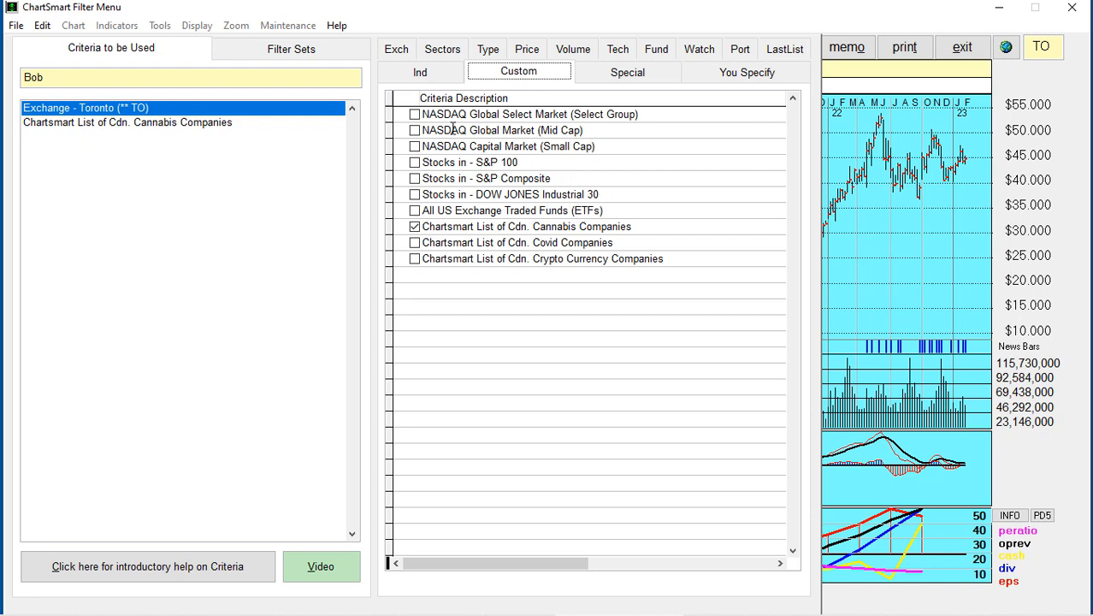
click(139, 124)
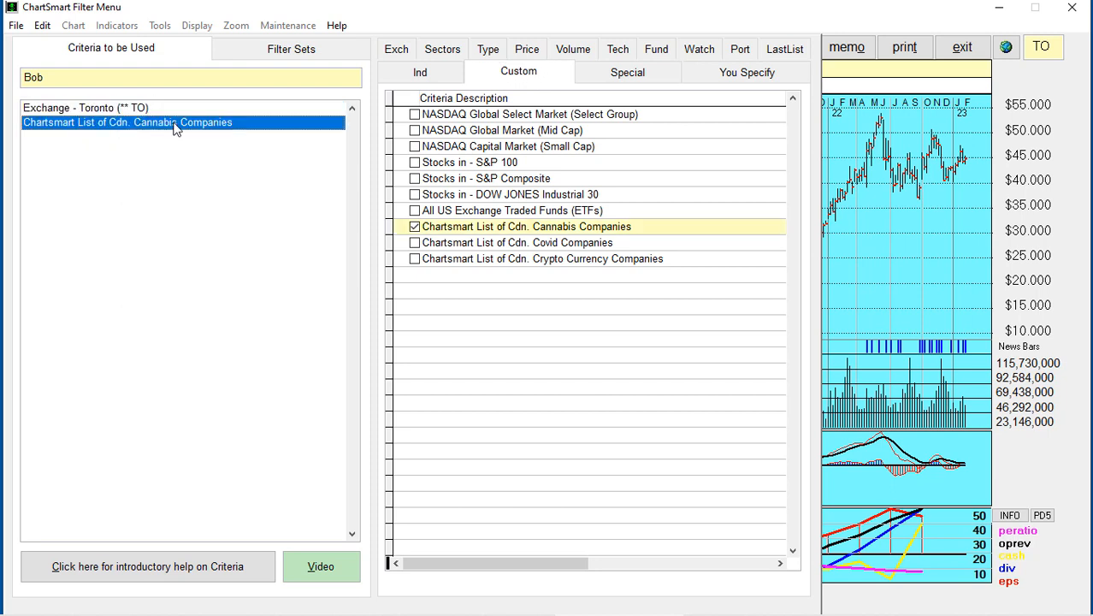
click(421, 229)
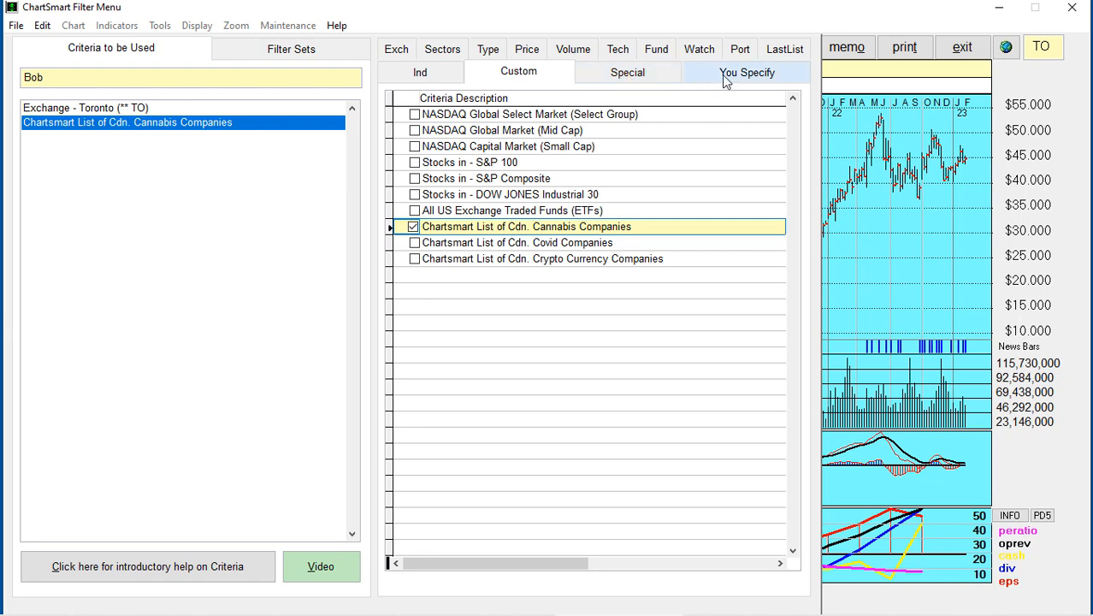
Remove the Chartsmart List of Cdn. Cannabis Companies from the criteria to be used.
click(651, 77)
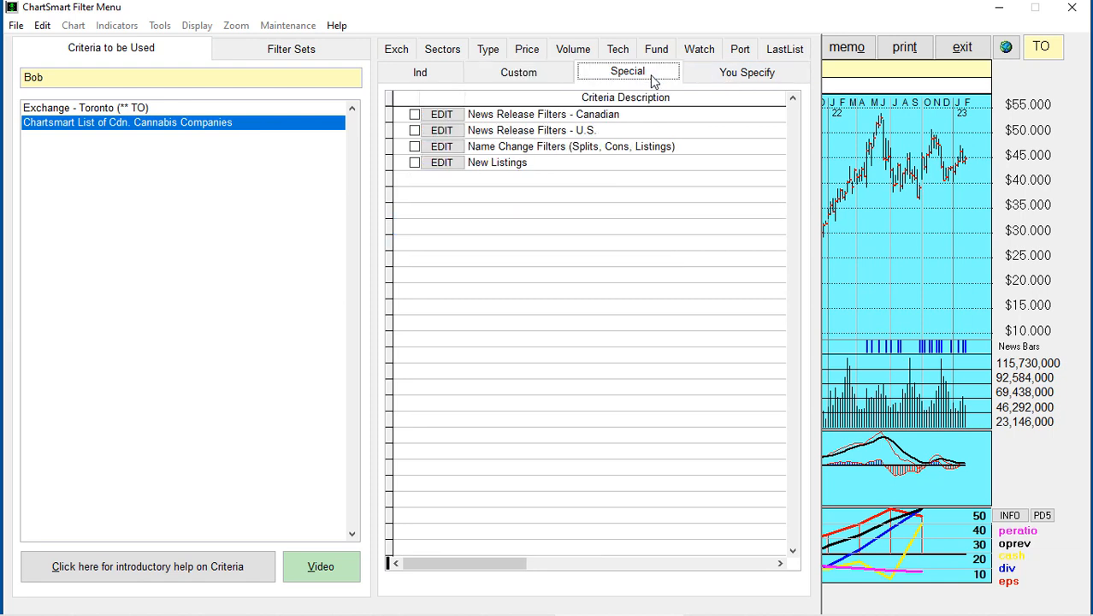
click(132, 127)
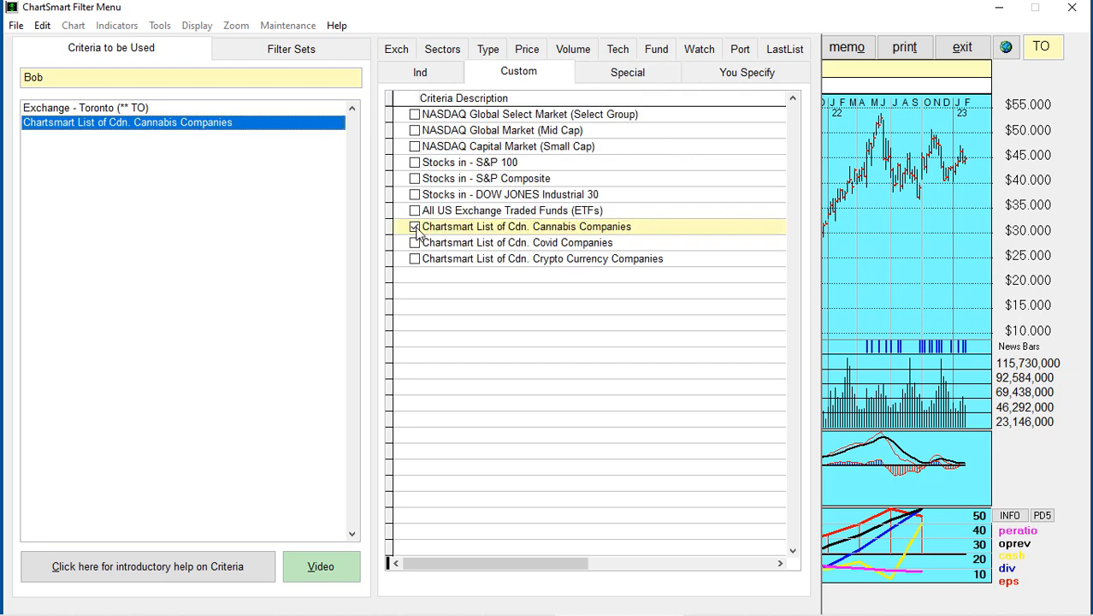
click(414, 226)
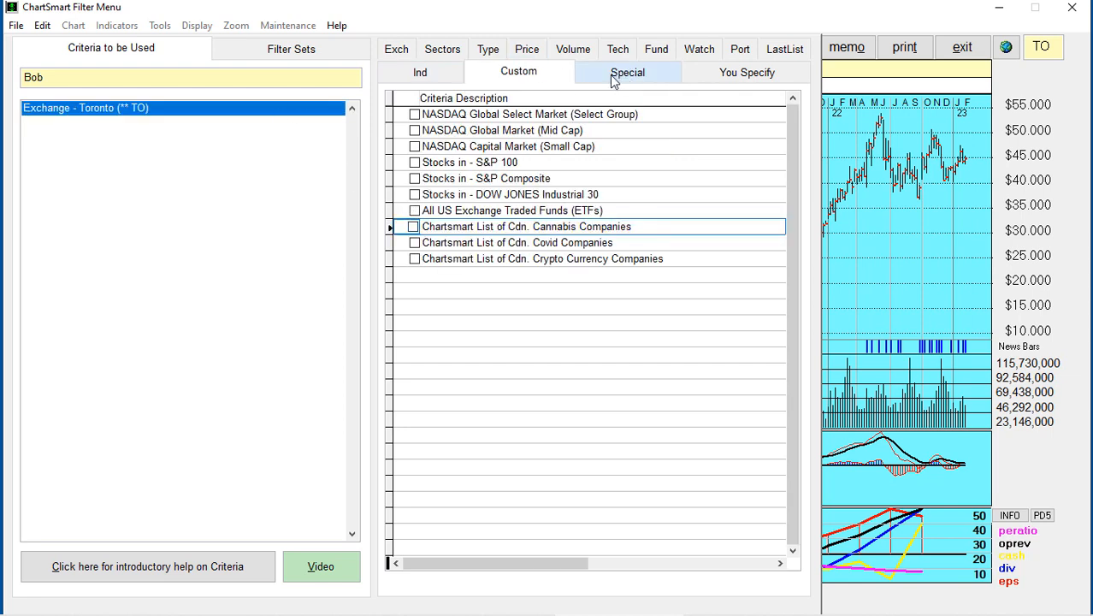
Add the Canadian Venture Exchange (** VA) and CSE (** CE) exchanges to the filter criteria.
click(399, 53)
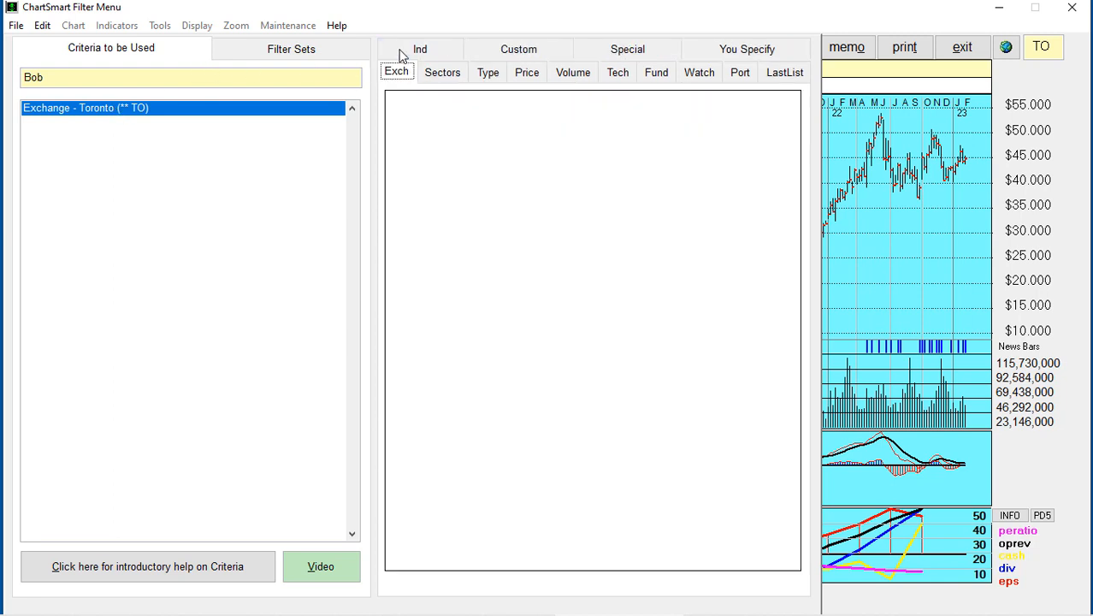
click(414, 115)
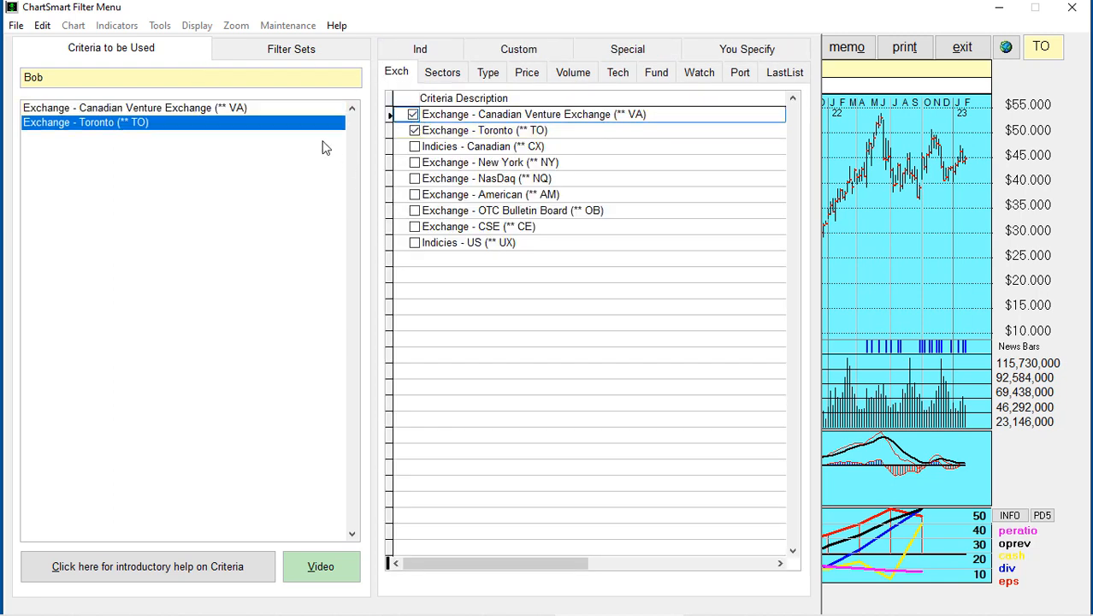
click(412, 227)
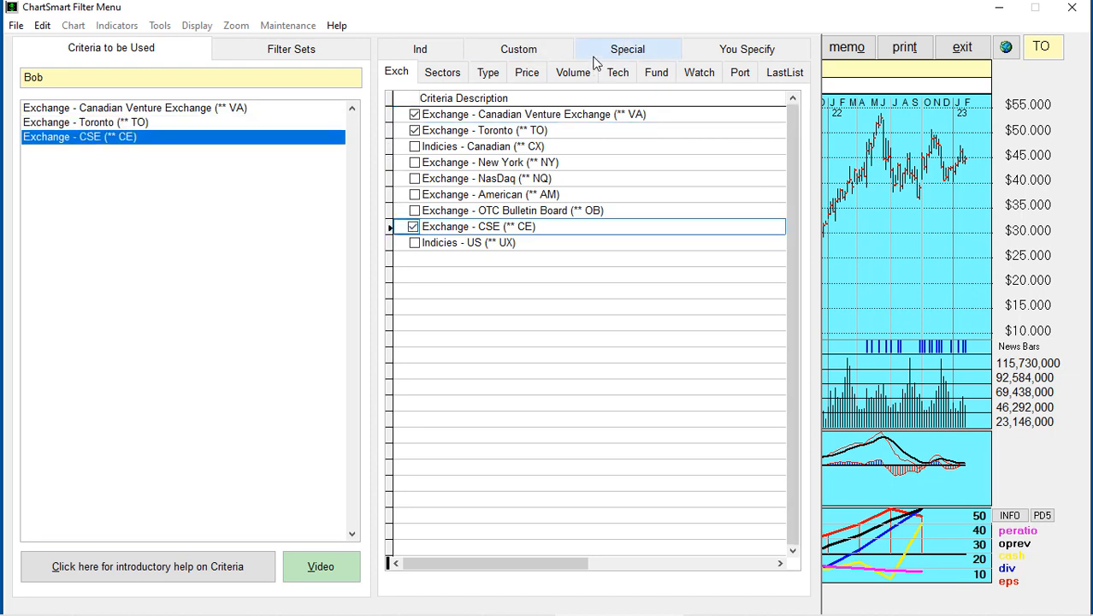
Check the description of the special New Listings criterion and add it to the filter.
click(625, 53)
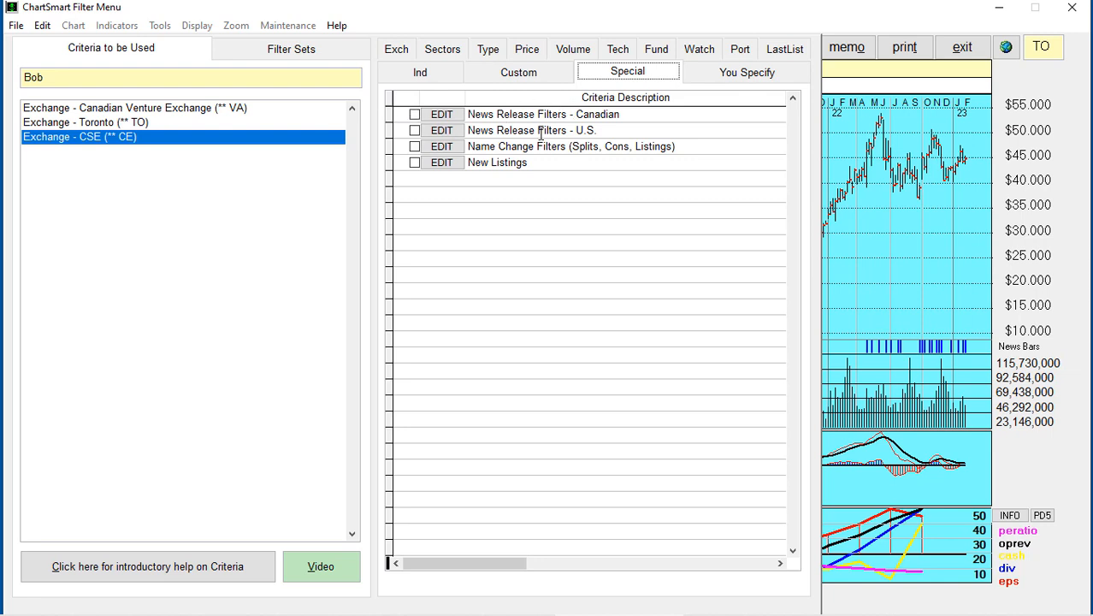
double_click(535, 163)
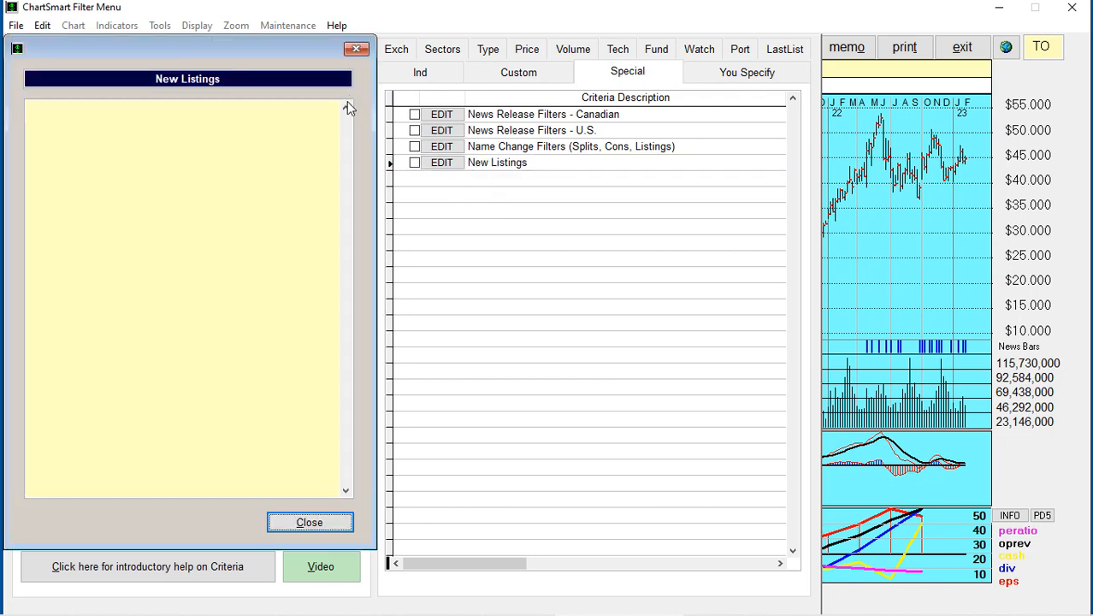
click(304, 523)
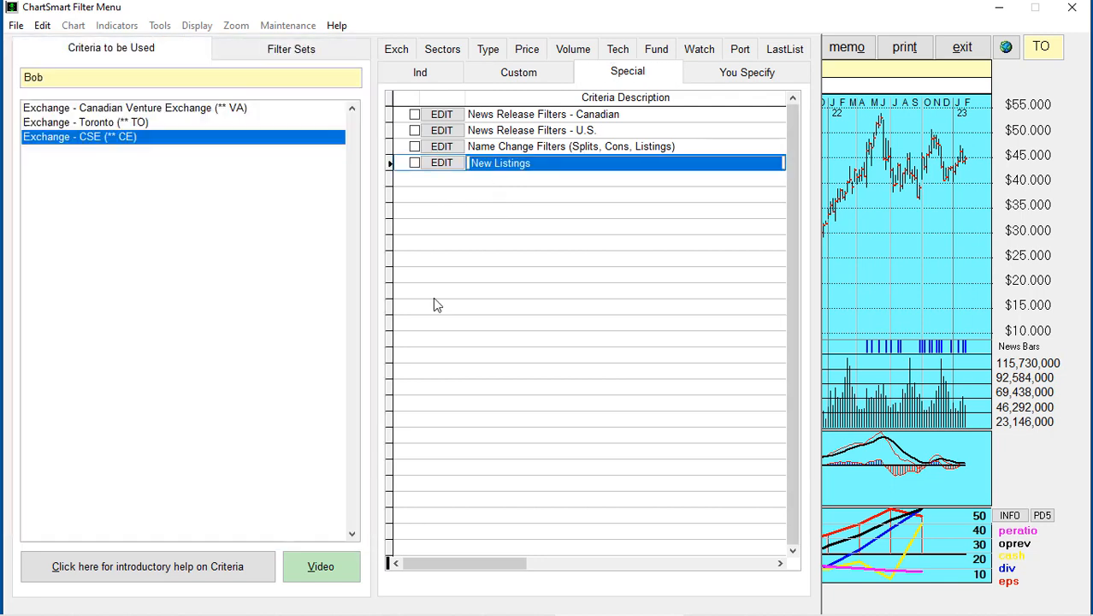
click(413, 163)
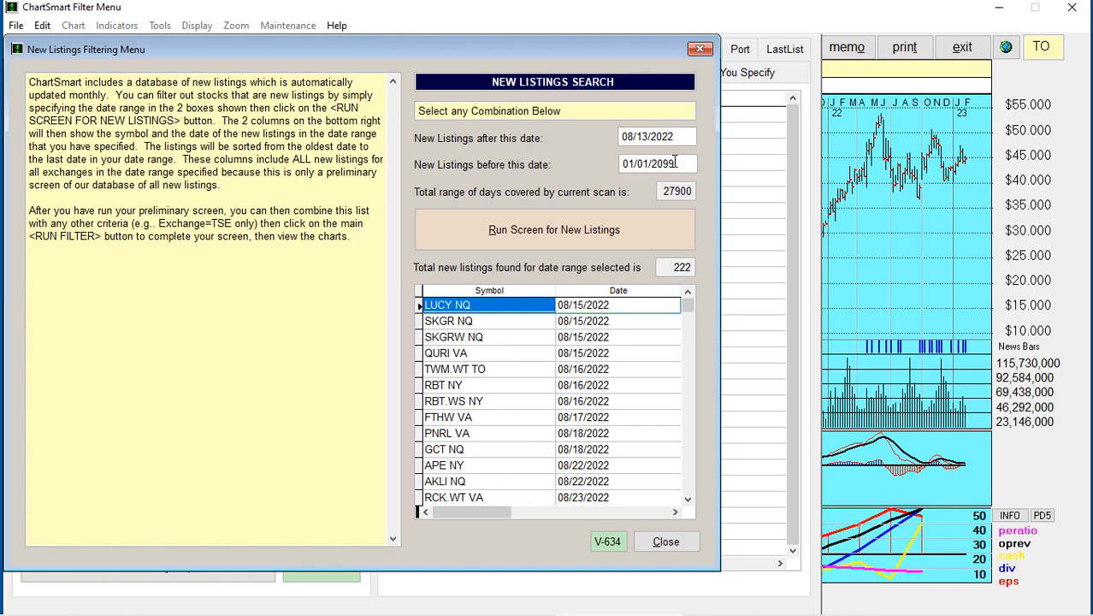
Set the new listings search to cover listings before 02/09/2023.
click(679, 164)
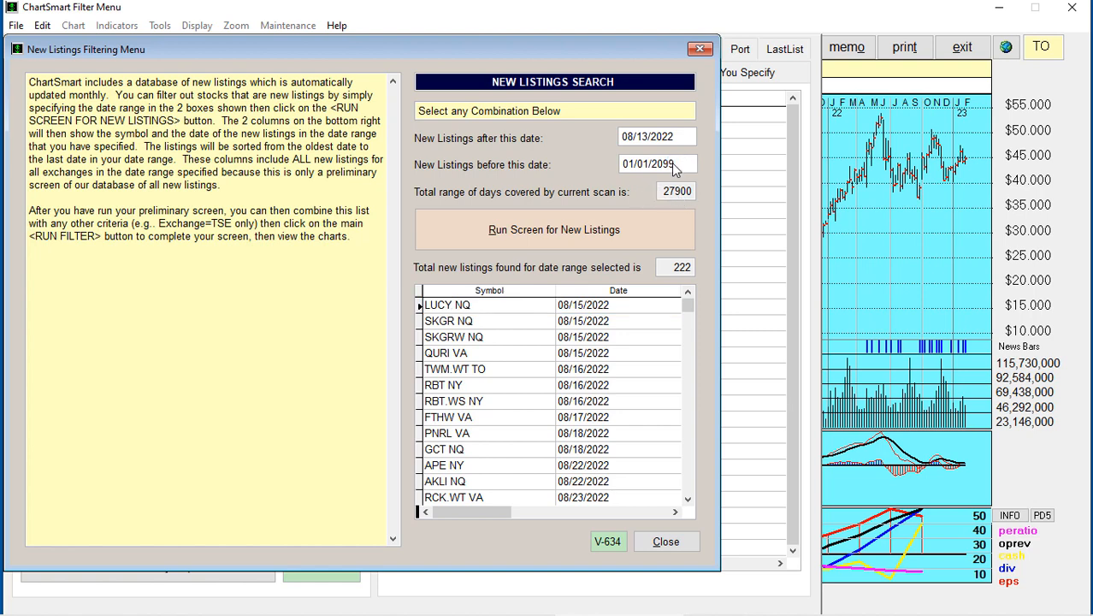
drag(673, 163, 607, 162)
text(02/09/2023)
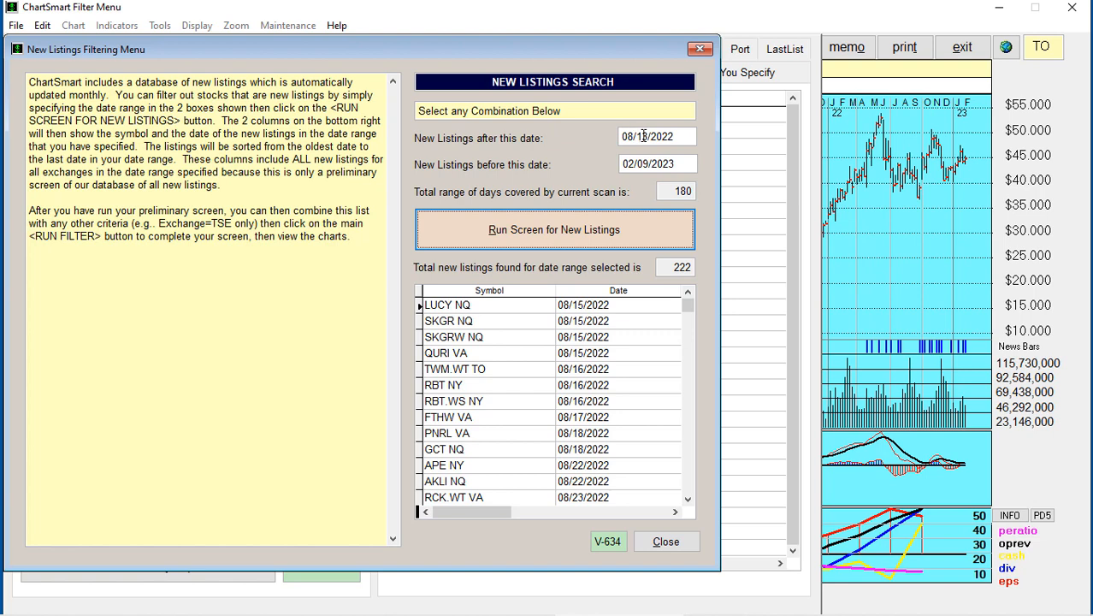
Set the search to listings after 09/01/2022 and run the screen for new listings.
click(643, 136)
key(shift+End)
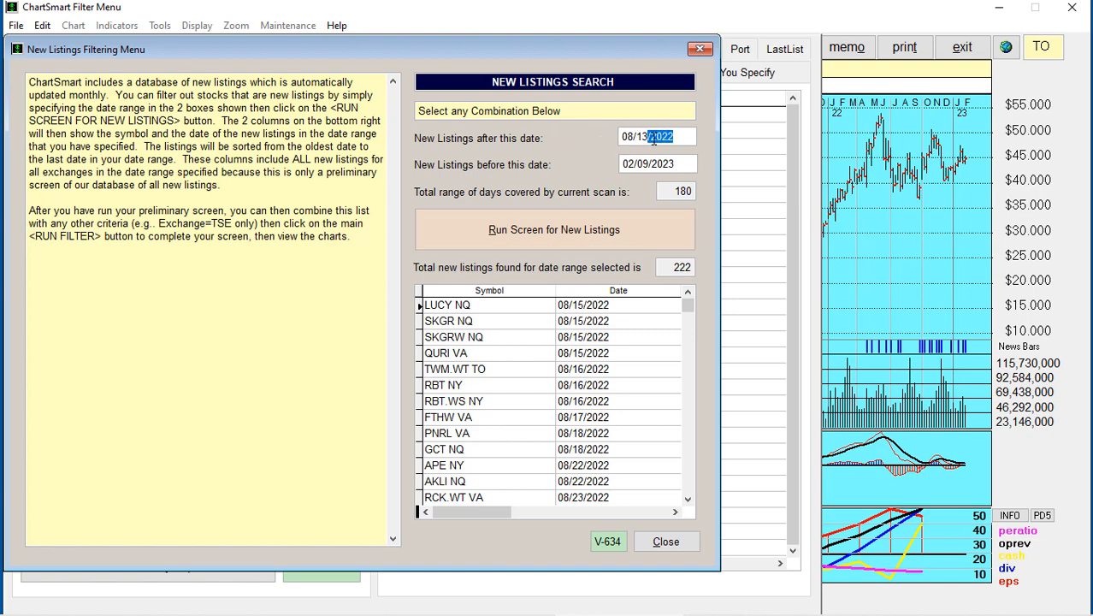
drag(647, 136, 598, 138)
text(09/01)
key(Tab)
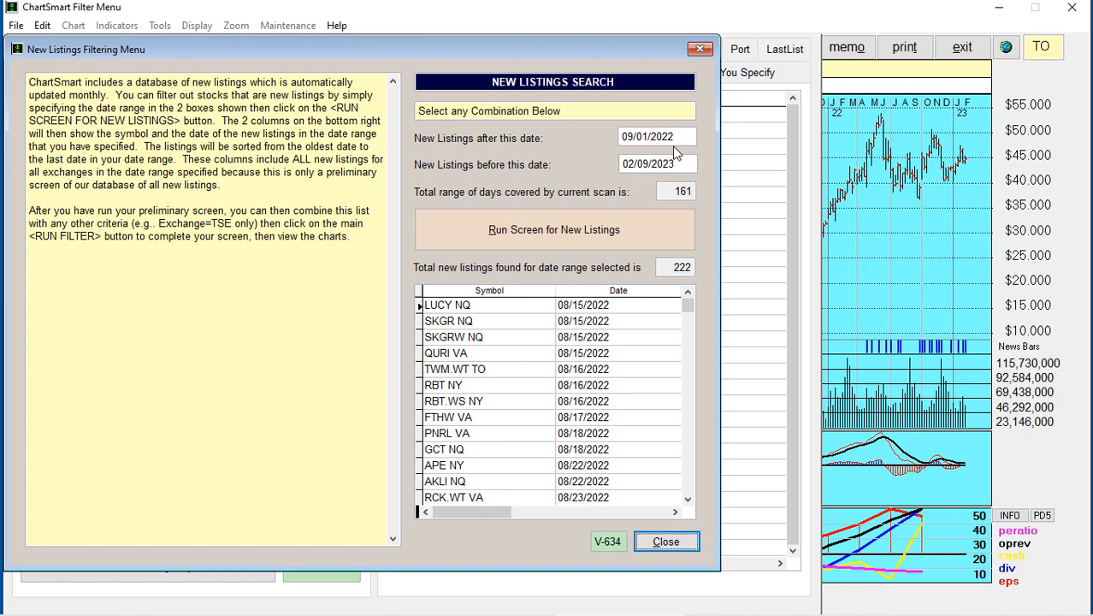
click(542, 240)
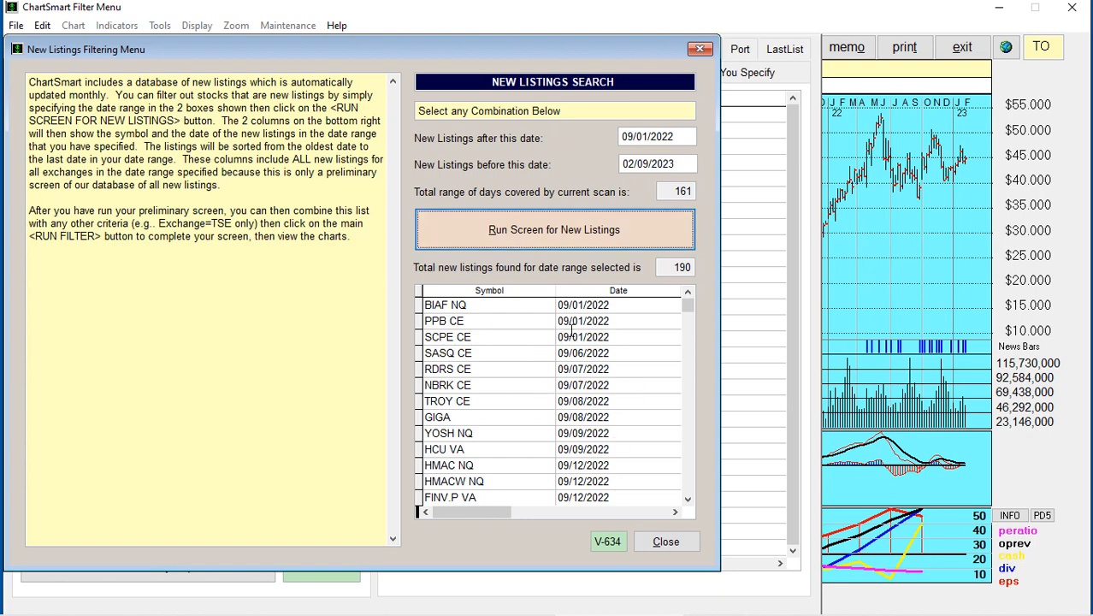
Examine the symbols and listing dates found by the screen from oldest to newest, then close the new listings search.
click(583, 304)
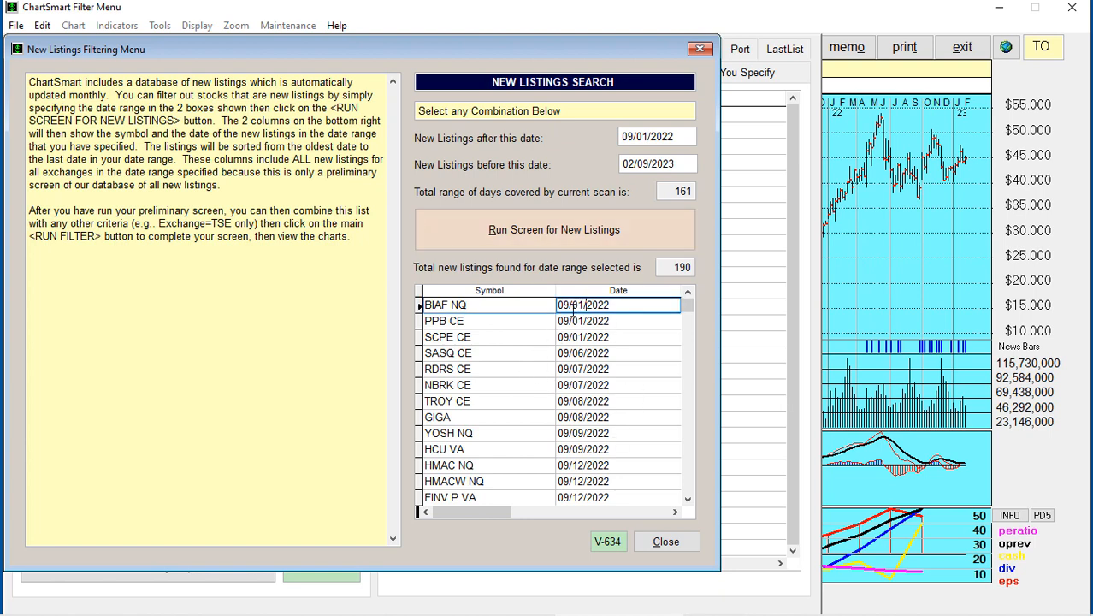
click(463, 355)
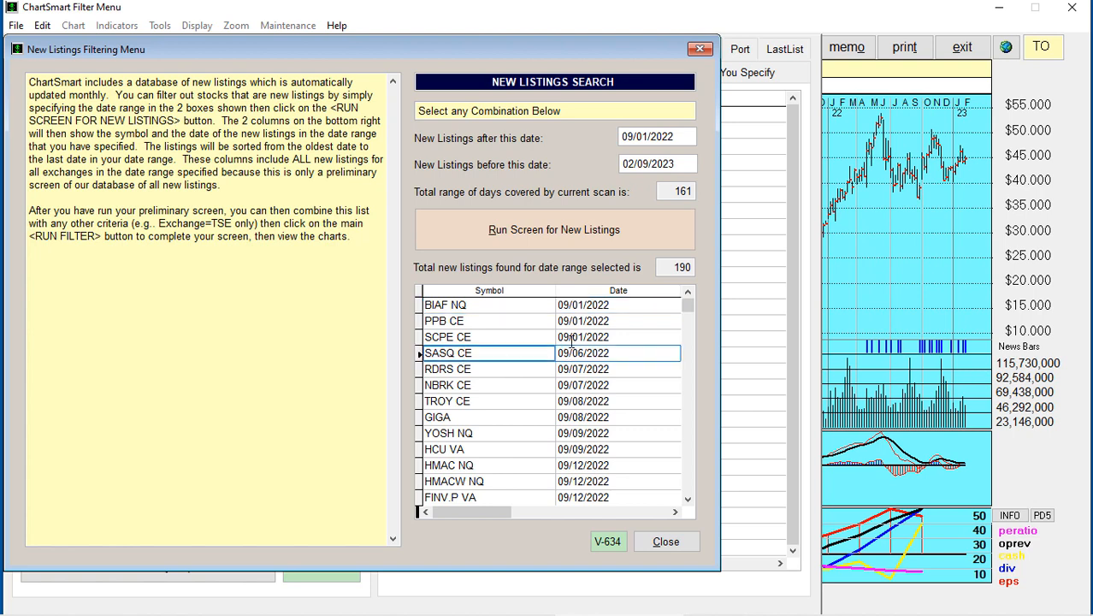
key(Down)
key(Down)
key(Down)
key(Down)
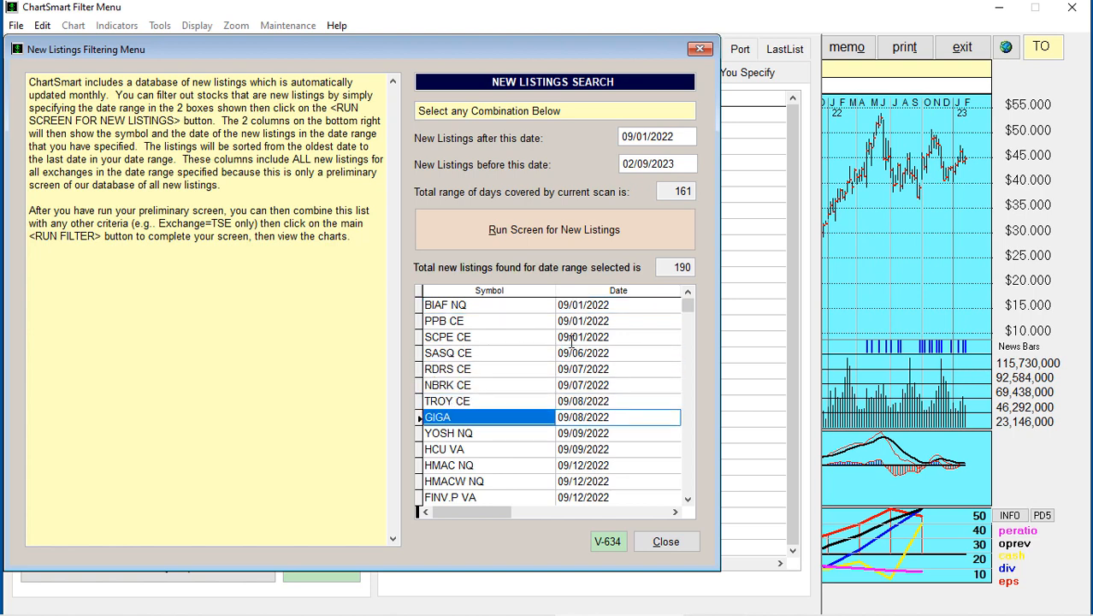
key(Down)
key(Down)
key(Down)
key(Down)
key(Down)
key(Down)
key(Down)
key(Down)
key(Down)
key(Down)
key(Down)
key(Down)
key(Down)
key(Down)
key(Down)
key(Down)
key(Down)
key(Down)
key(Down)
key(Down)
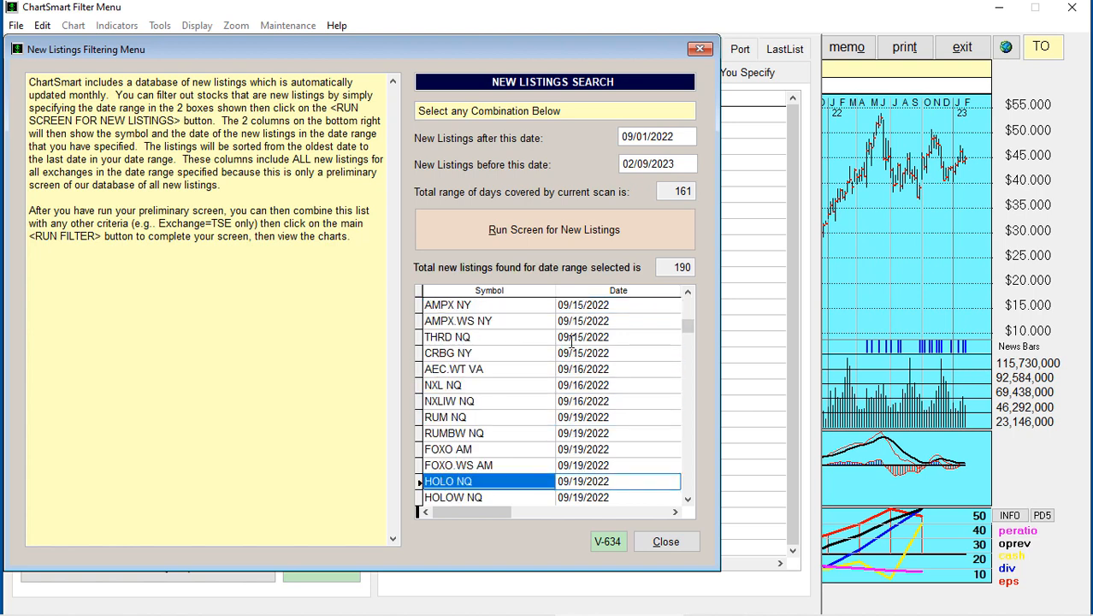
key(ctrl+End)
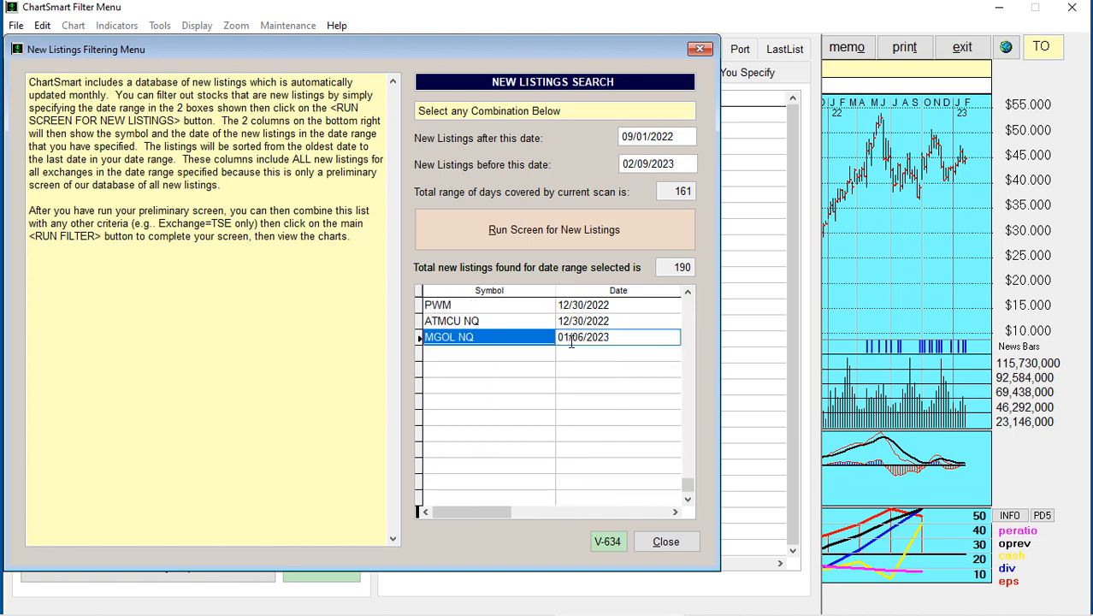
key(Up)
key(Up)
key(Up)
key(Up)
key(Up)
key(Up)
key(Up)
key(Up)
key(Up)
key(Up)
key(Up)
key(Down)
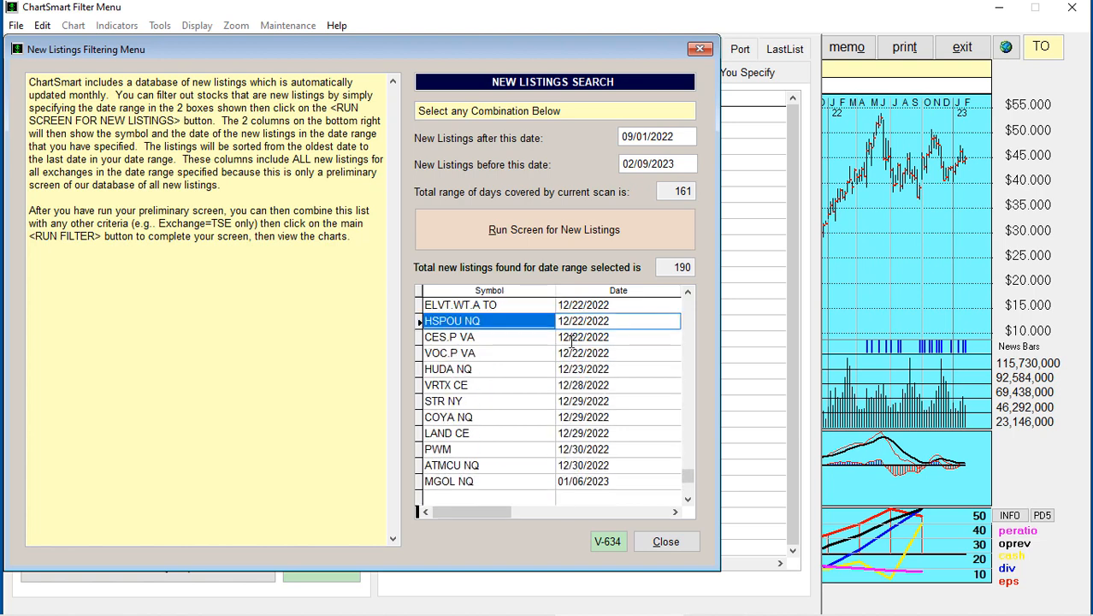
key(Down)
key(Down)
key(Down)
key(Down)
key(Down)
key(Down)
key(Down)
key(Down)
key(Down)
key(Down)
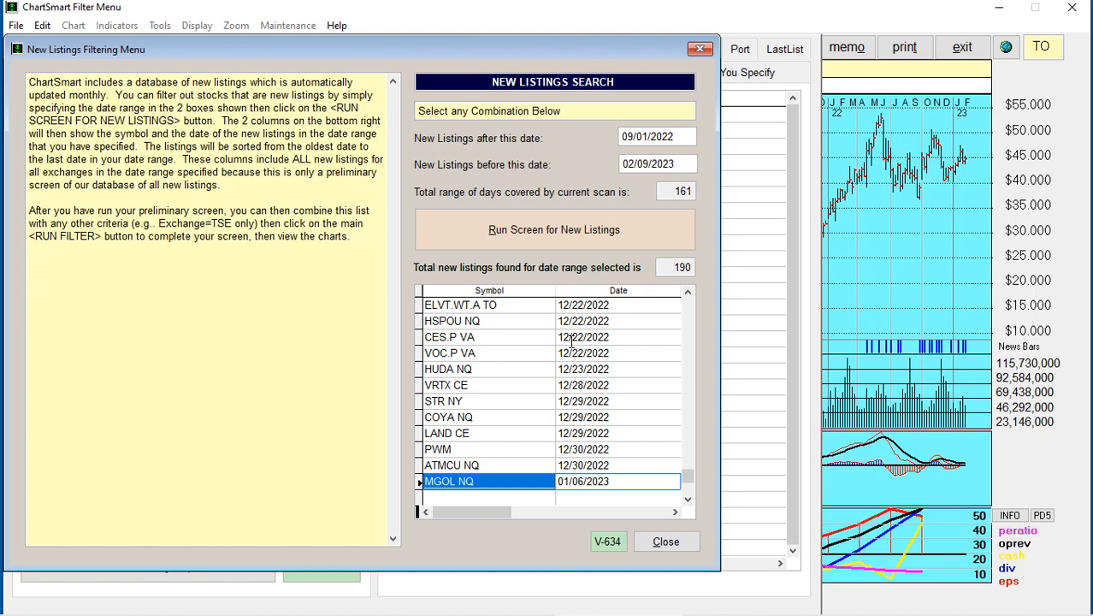
click(666, 542)
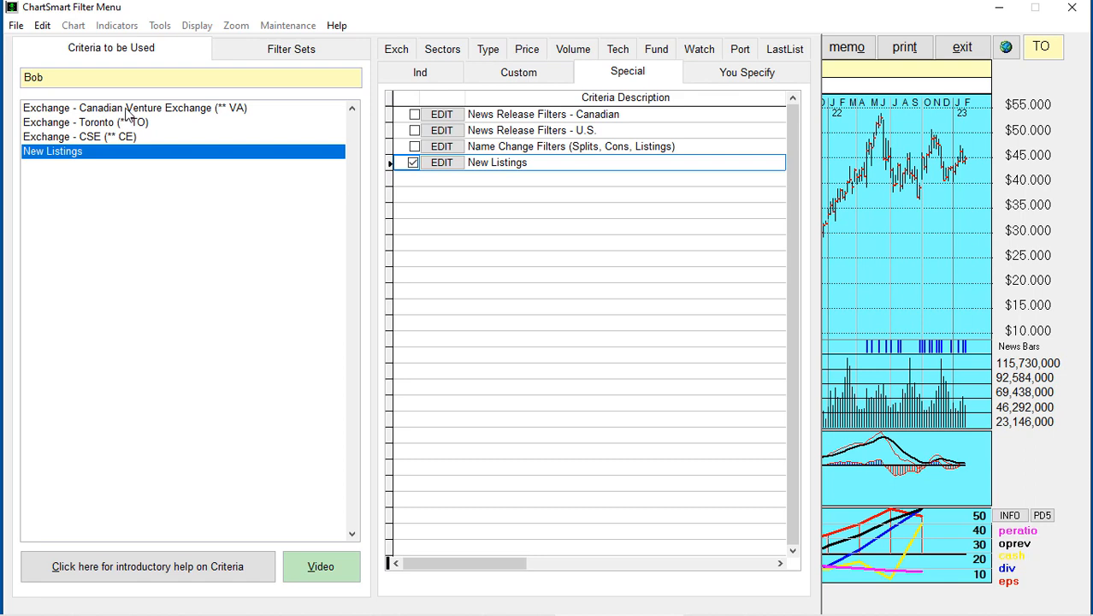
Run the filtered list for the current filter set and send the finished screen to GRP.
click(274, 51)
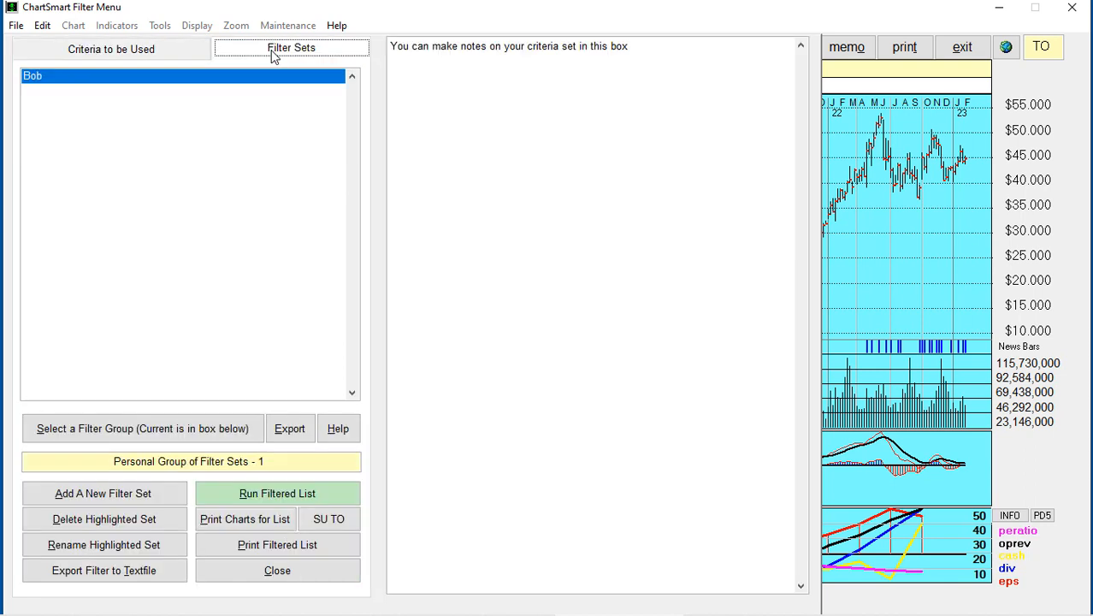
click(277, 494)
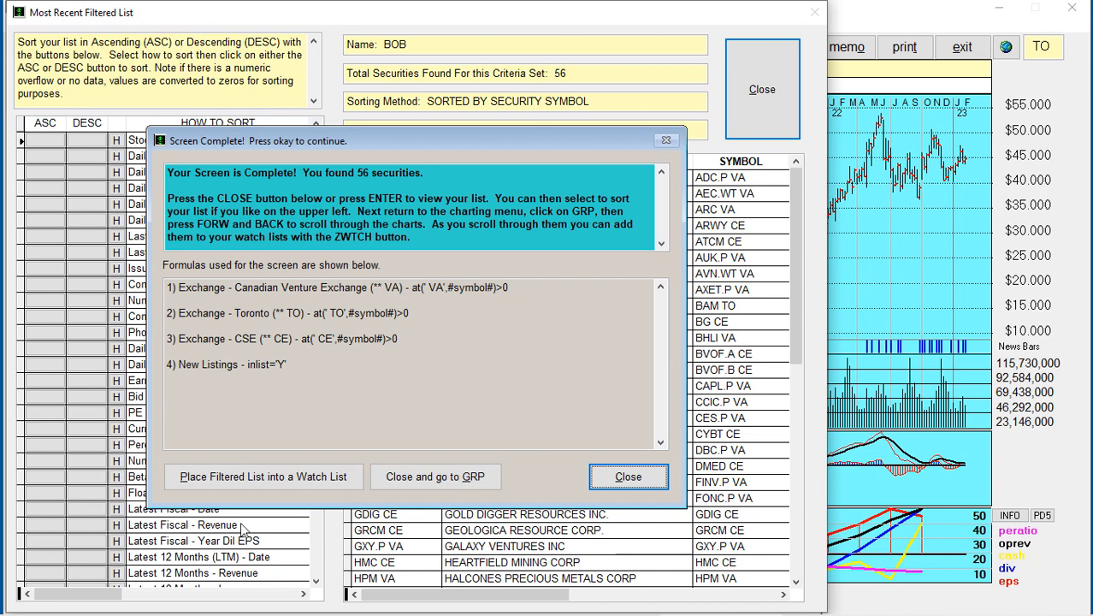
click(438, 476)
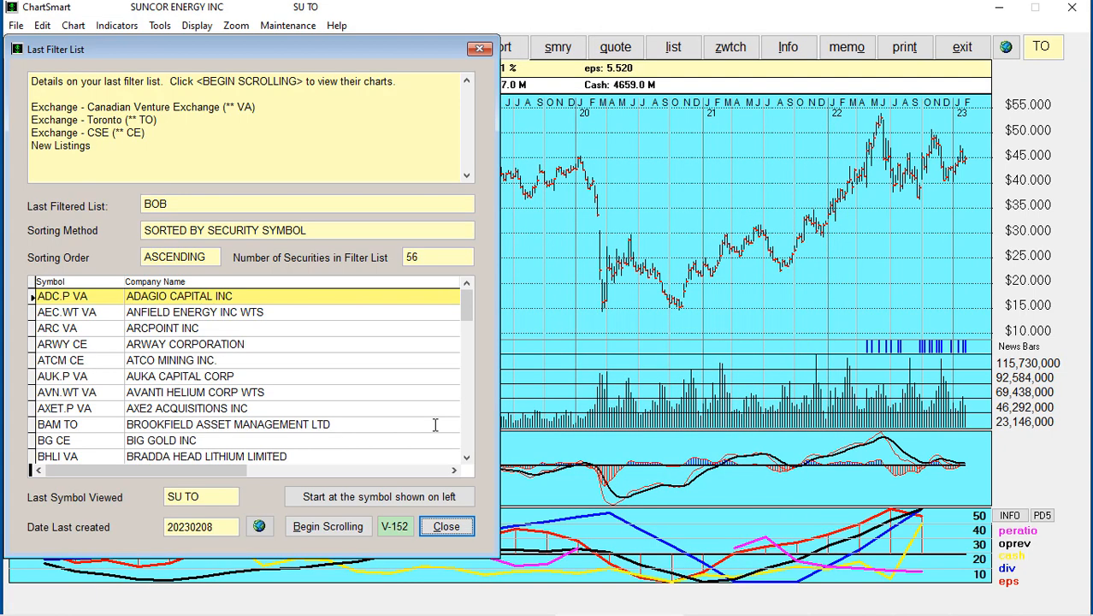
Begin scrolling the charts of the filtered list and switch to the daily chart.
click(320, 526)
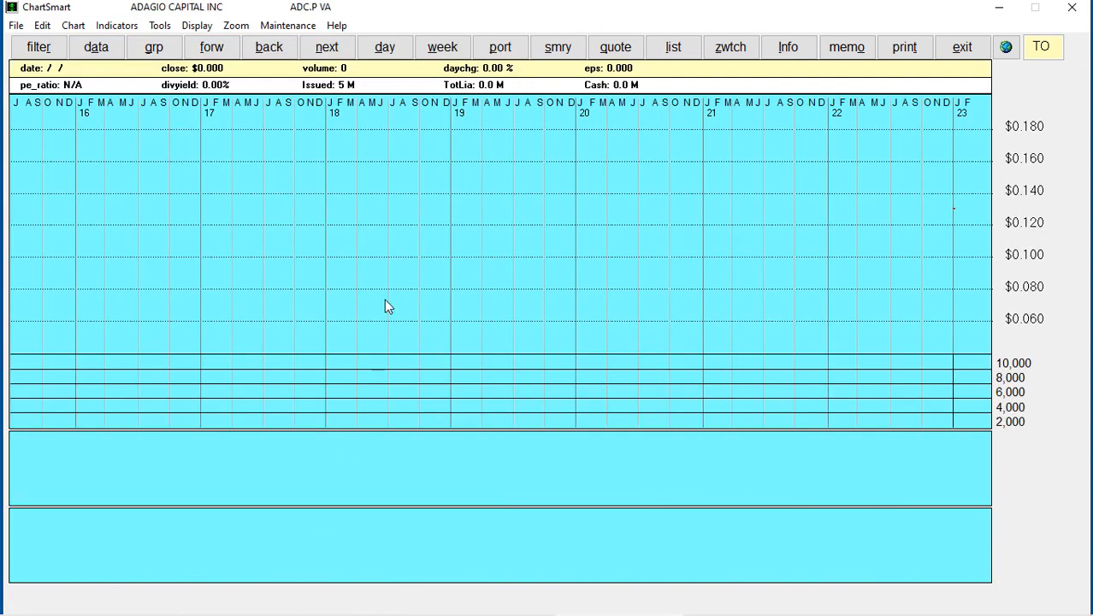
click(384, 48)
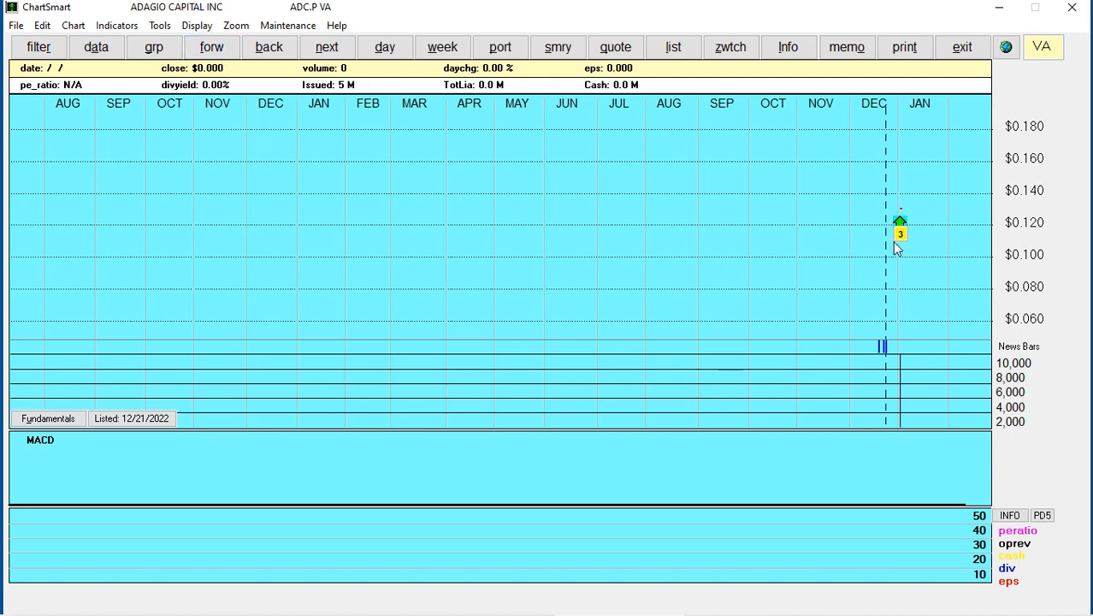
Turn off the display of preset filter alerts on the daily charts.
click(36, 48)
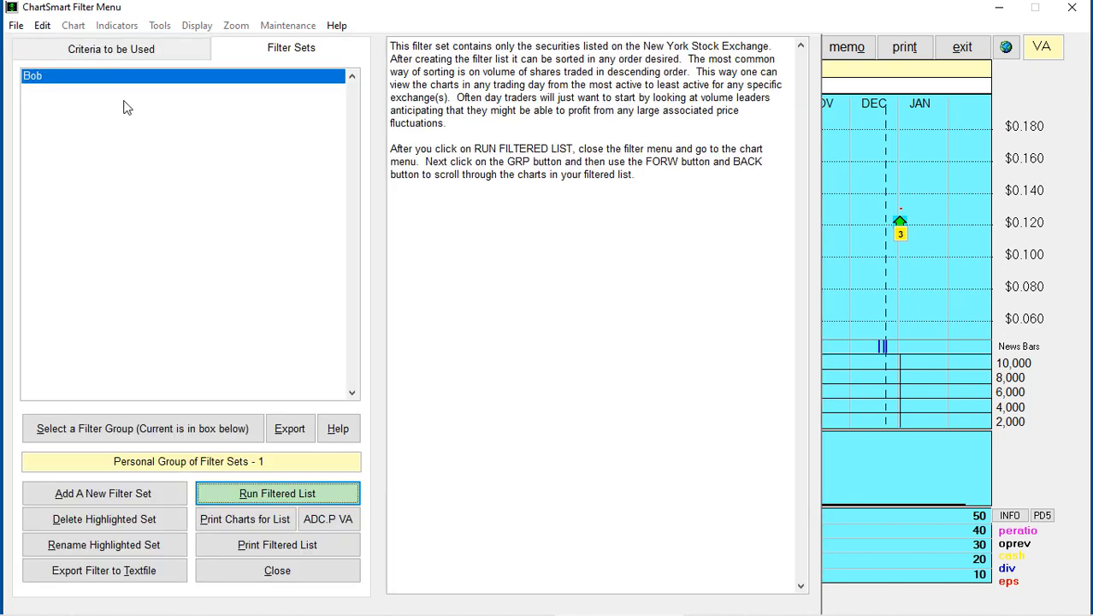
click(277, 569)
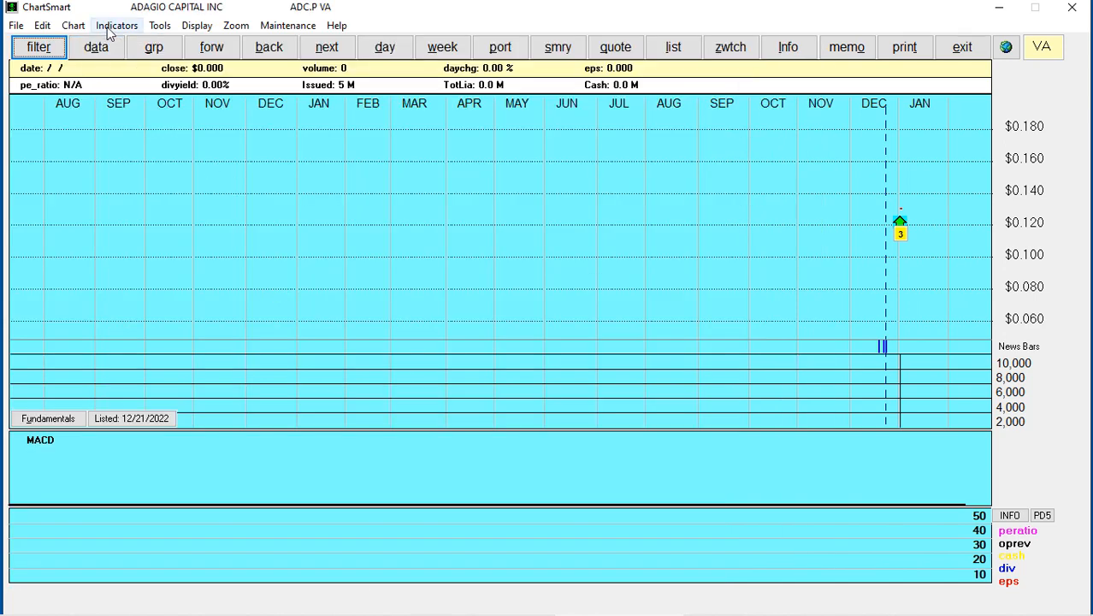
click(107, 26)
click(165, 368)
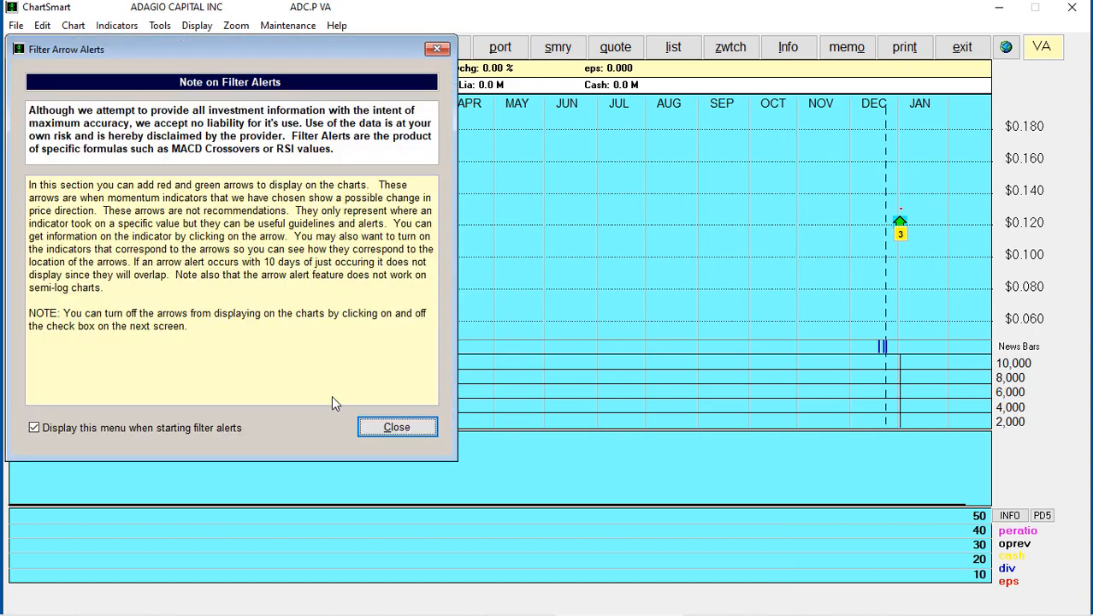
click(375, 427)
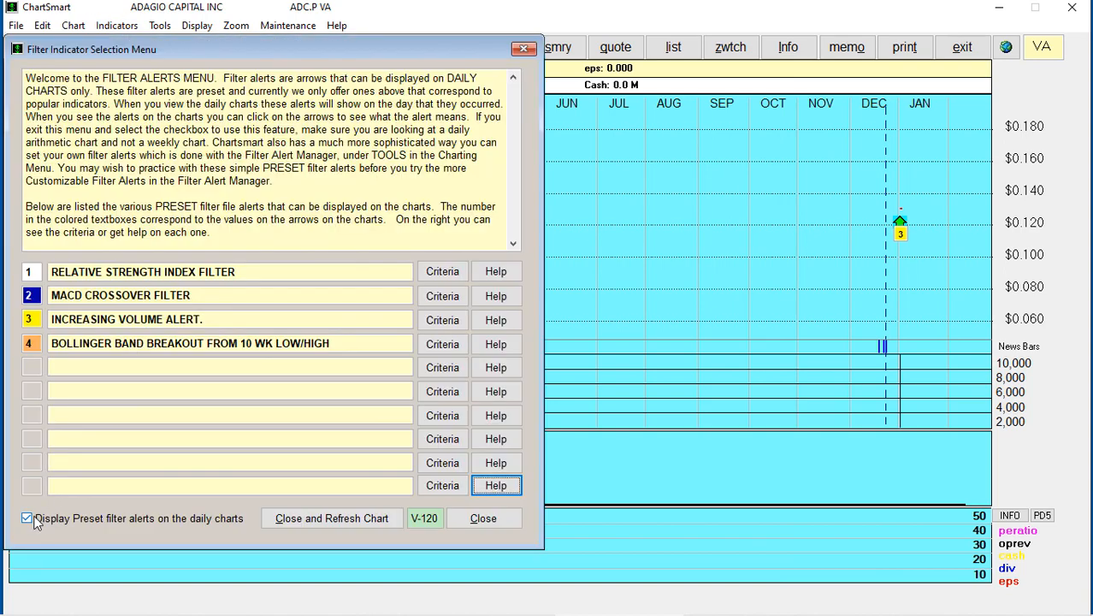
click(34, 521)
click(479, 518)
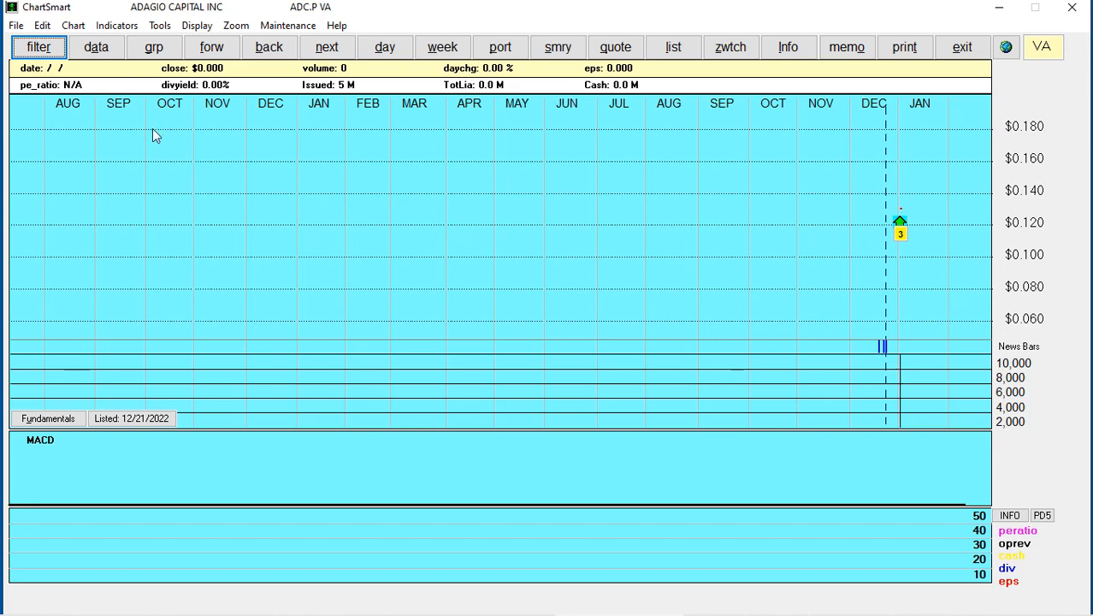
Advance through the filtered list's daily charts to ARCPOINT INC (ARC VA).
click(213, 49)
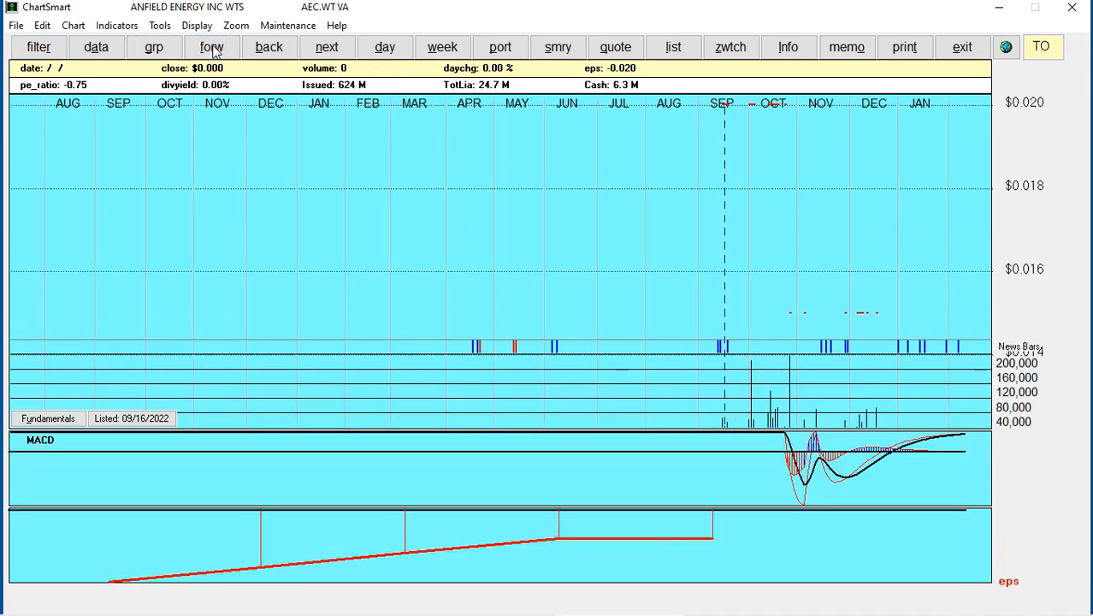
click(214, 50)
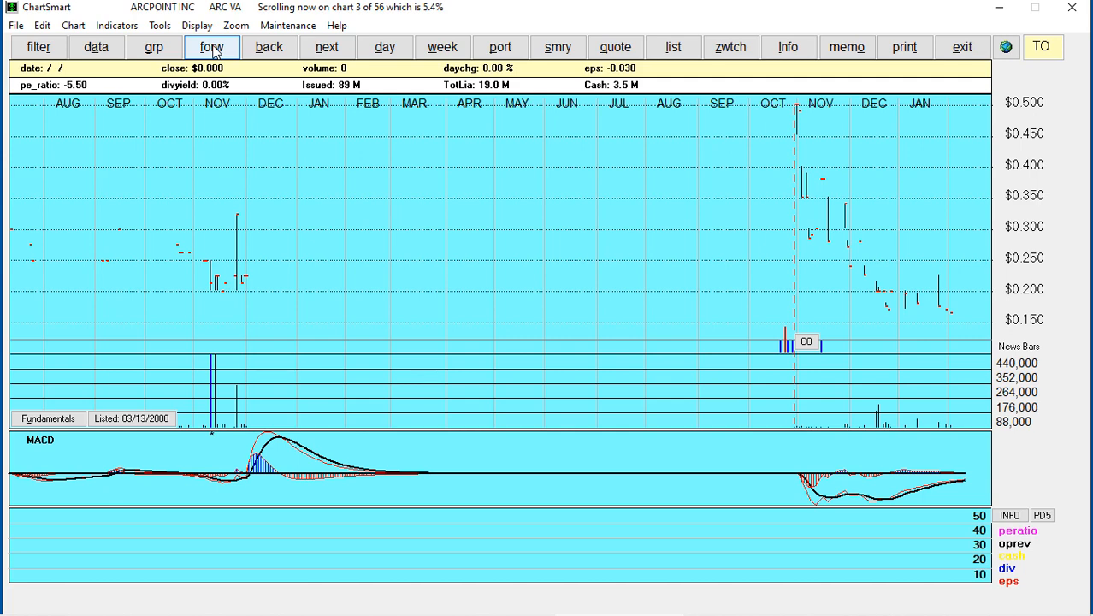
Advance to the ARWAY CORPORATION chart and read the 10/27/2022 news release from the news bar near its listing date.
click(214, 49)
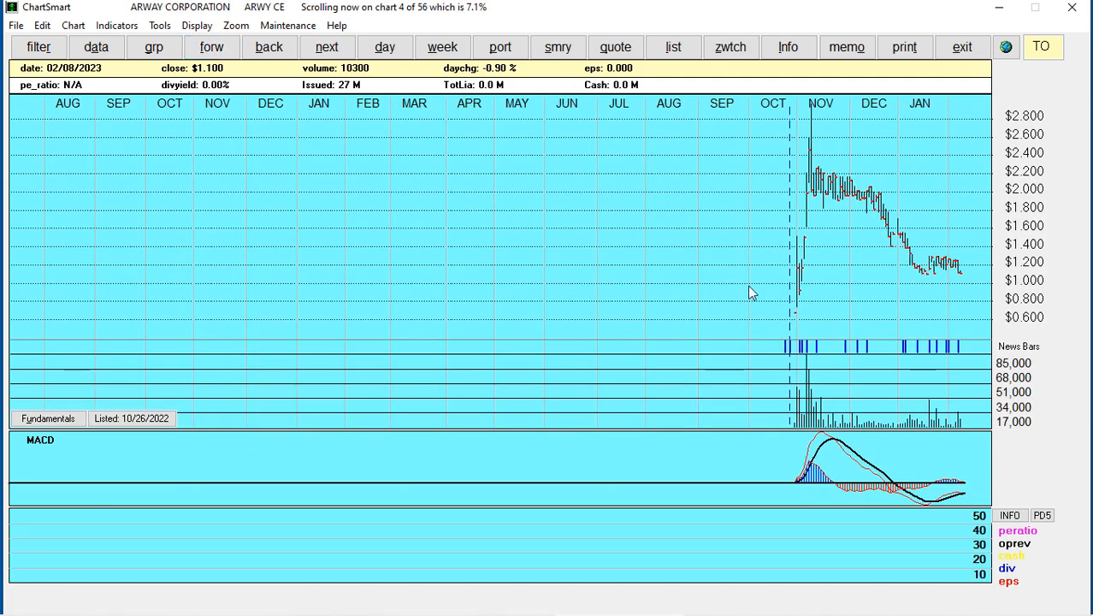
click(792, 355)
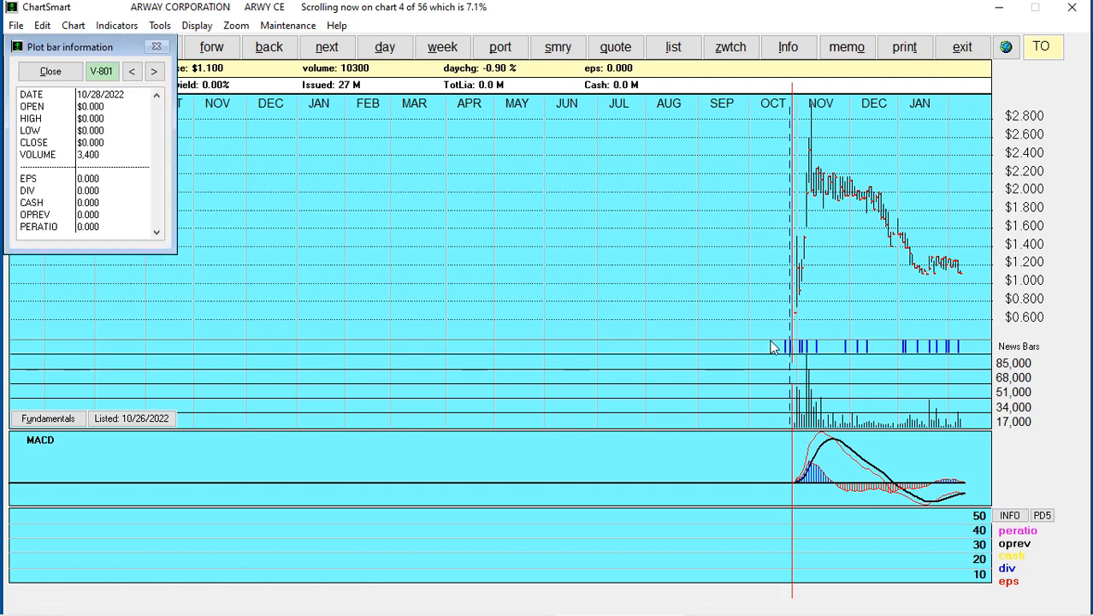
click(48, 72)
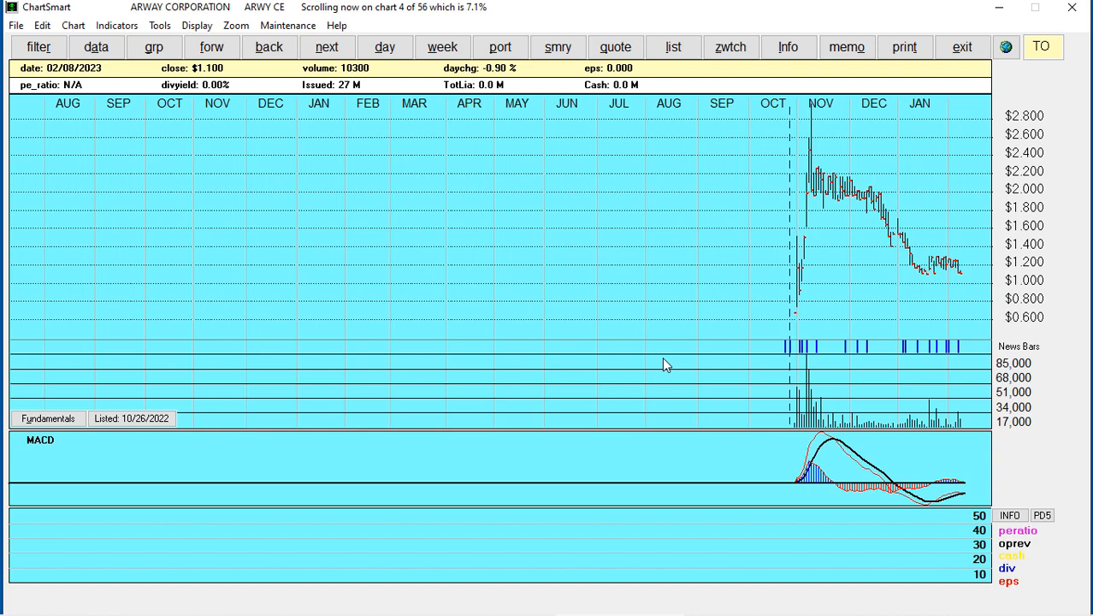
click(792, 355)
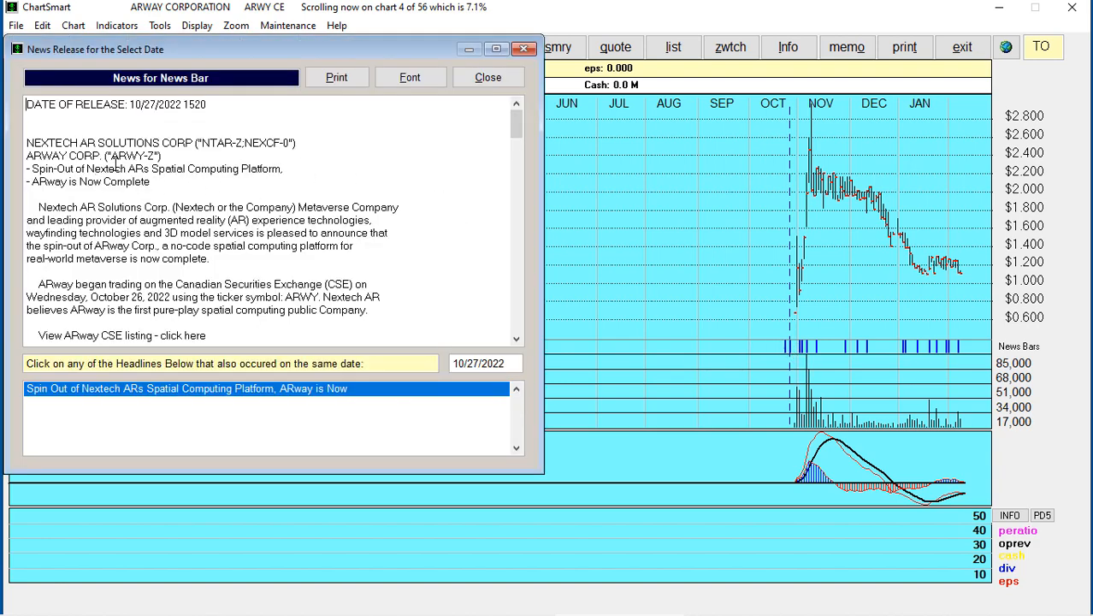
drag(170, 177, 98, 167)
click(134, 191)
click(487, 77)
Advance through the filtered list's charts to BROOKFIELD ASSET MANAGEMENT LTD (BAM TO).
click(224, 49)
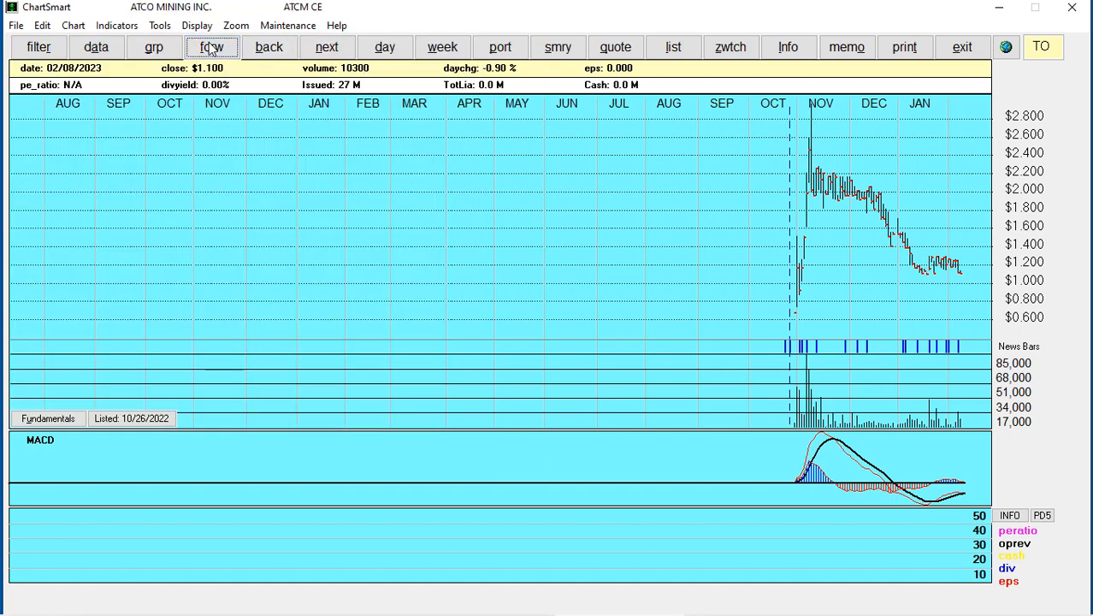
click(213, 49)
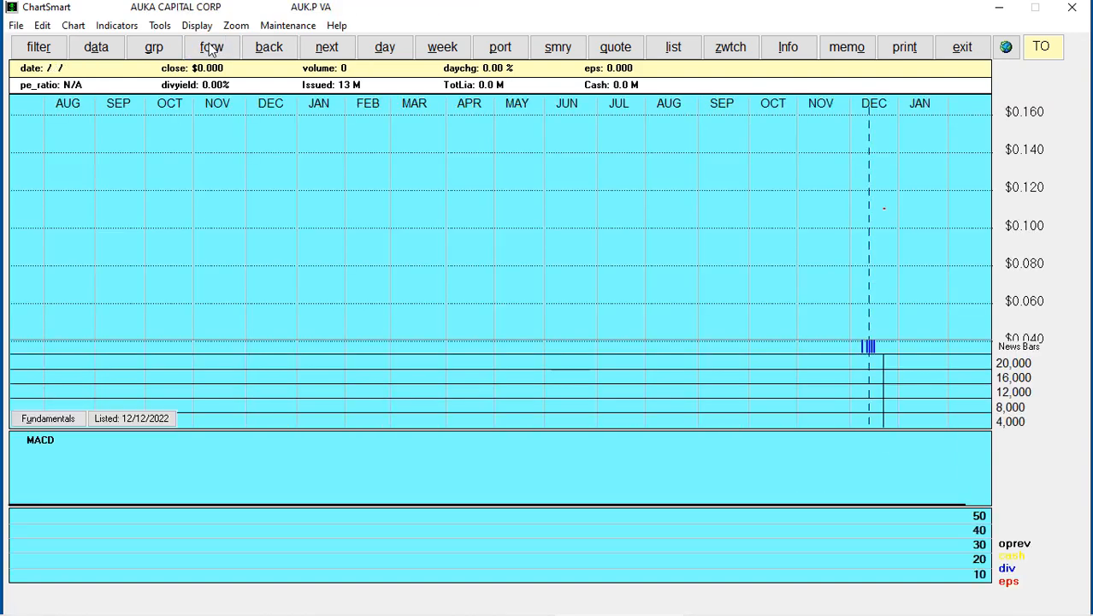
click(212, 49)
click(211, 48)
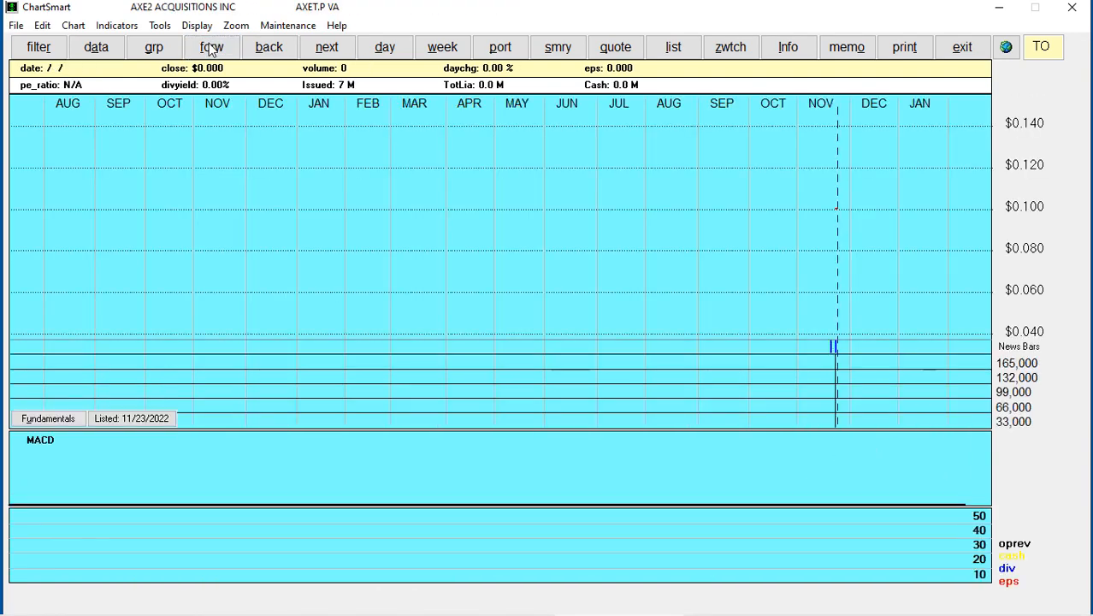
click(211, 49)
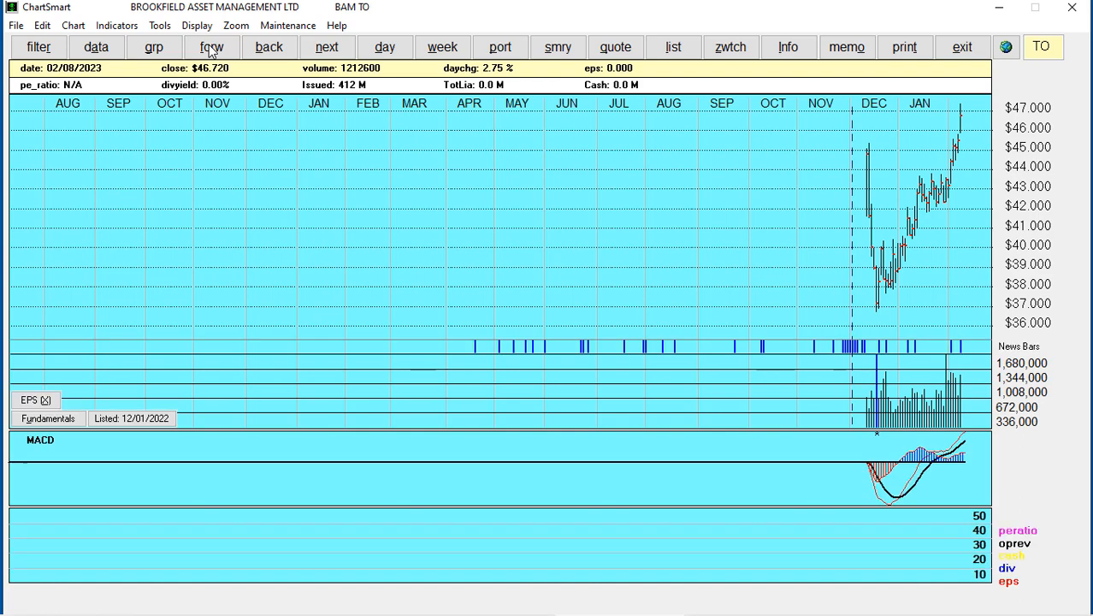
Replace the filter set's New Listings criterion with Name Change Filters and screen for stock splits after 09/01/2022.
click(40, 49)
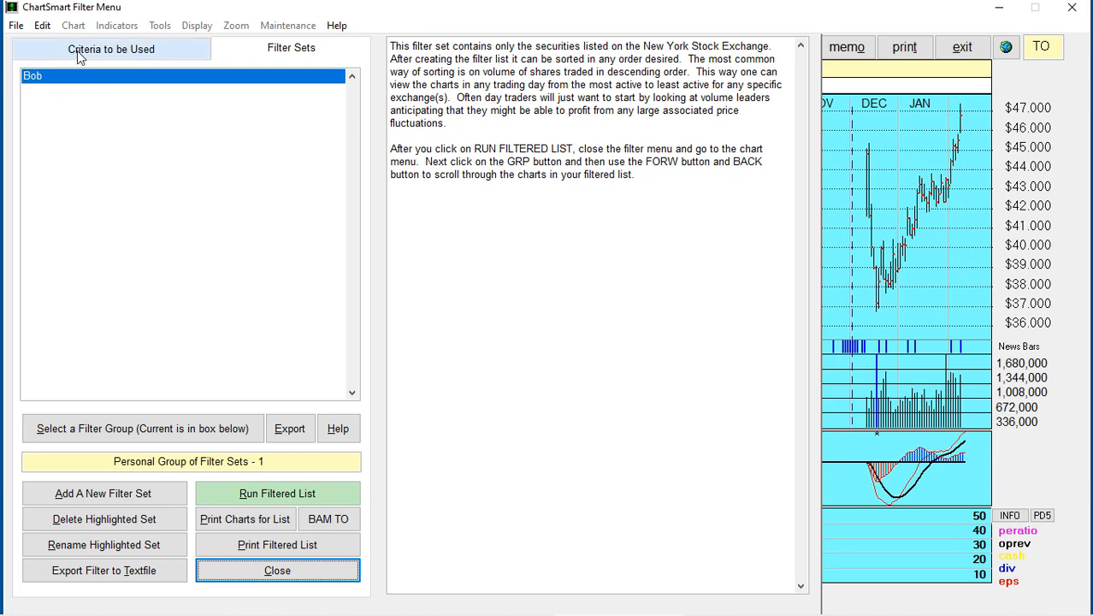
click(77, 50)
click(77, 151)
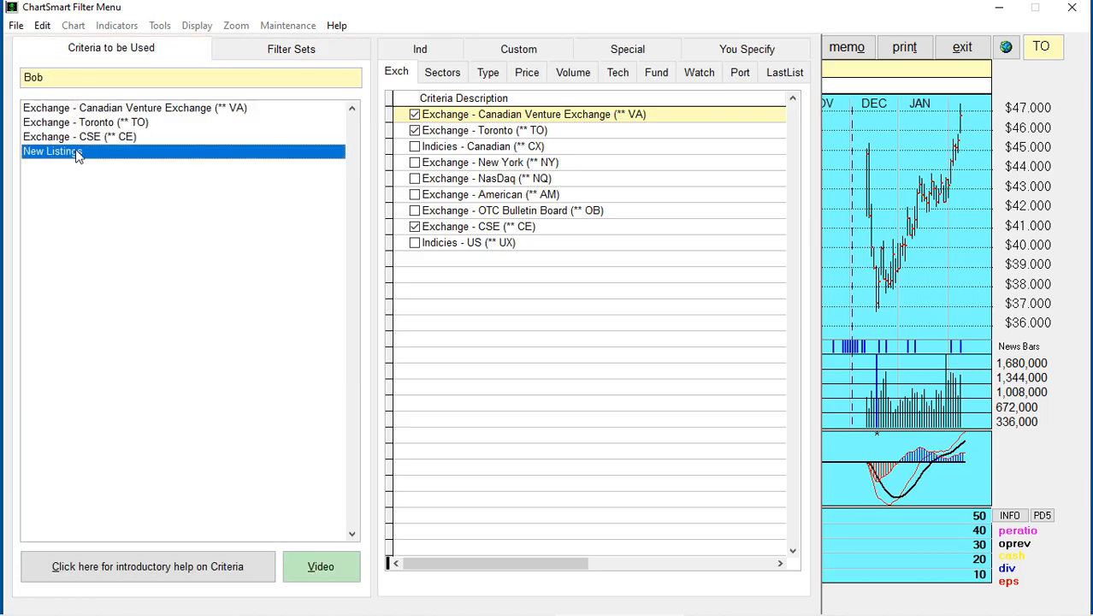
click(414, 163)
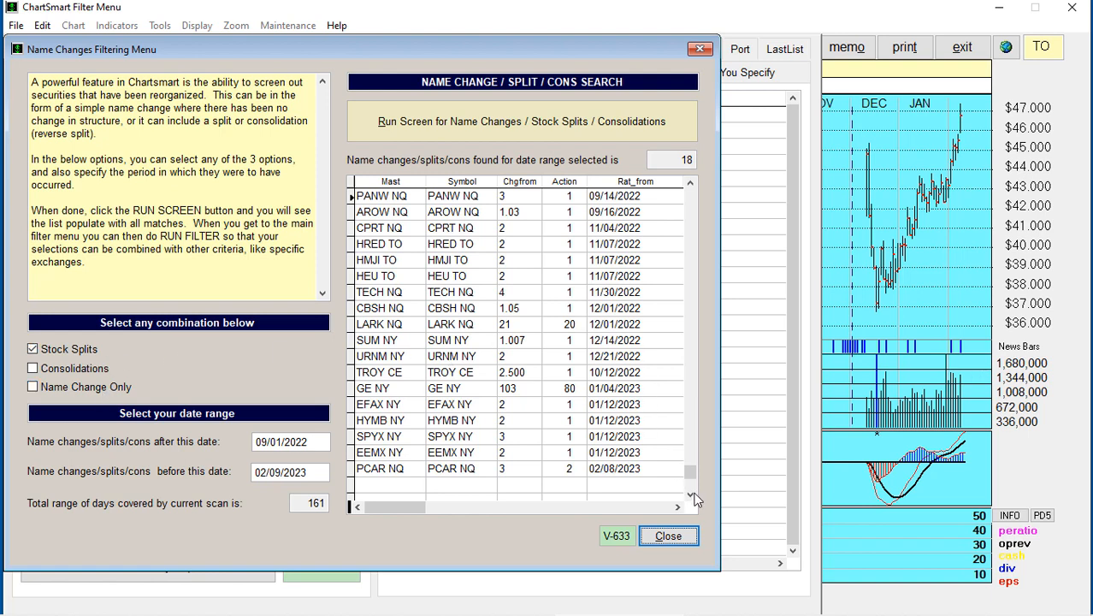
drag(691, 477, 663, 374)
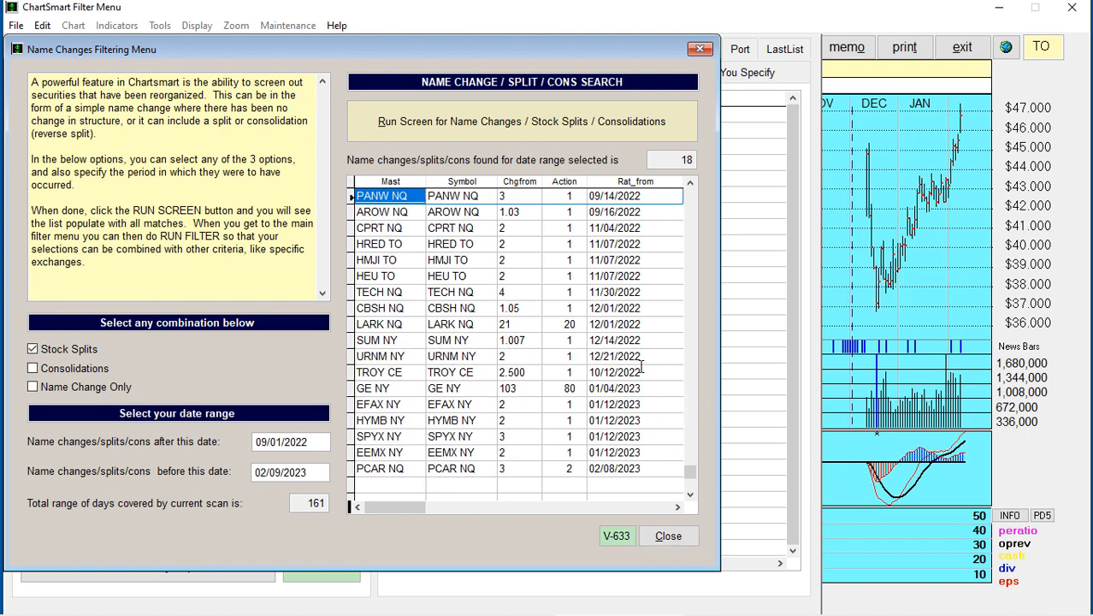
scroll(640, 363, down, 2)
scroll(636, 355, up, 2)
Set the screen's start date to 01/01/2022, rerun it for stock splits and look through the matches.
click(268, 442)
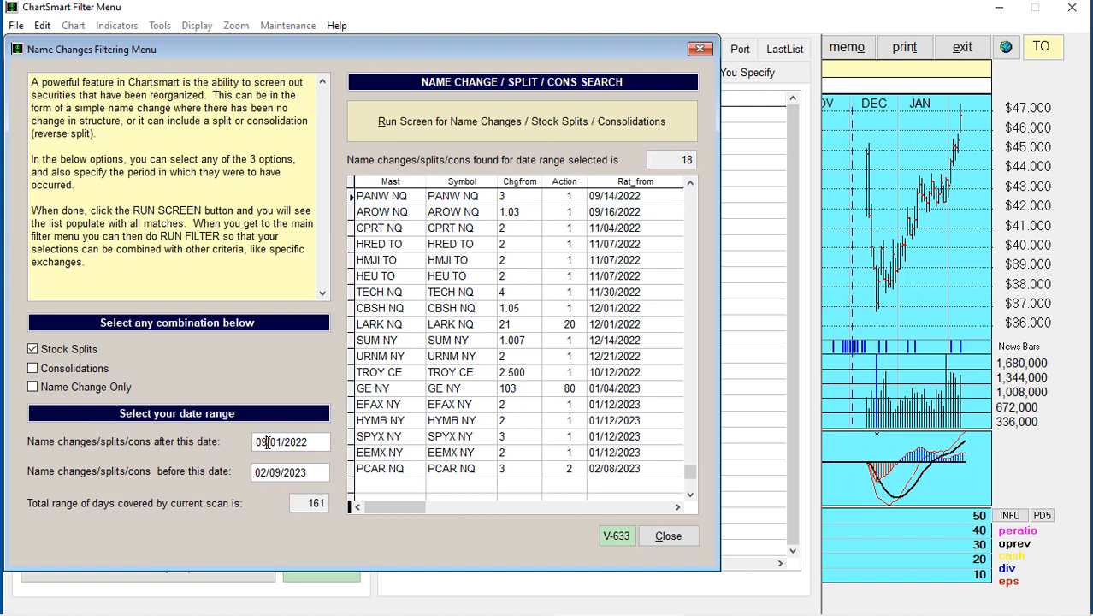
drag(268, 442, 251, 442)
text(01)
click(560, 128)
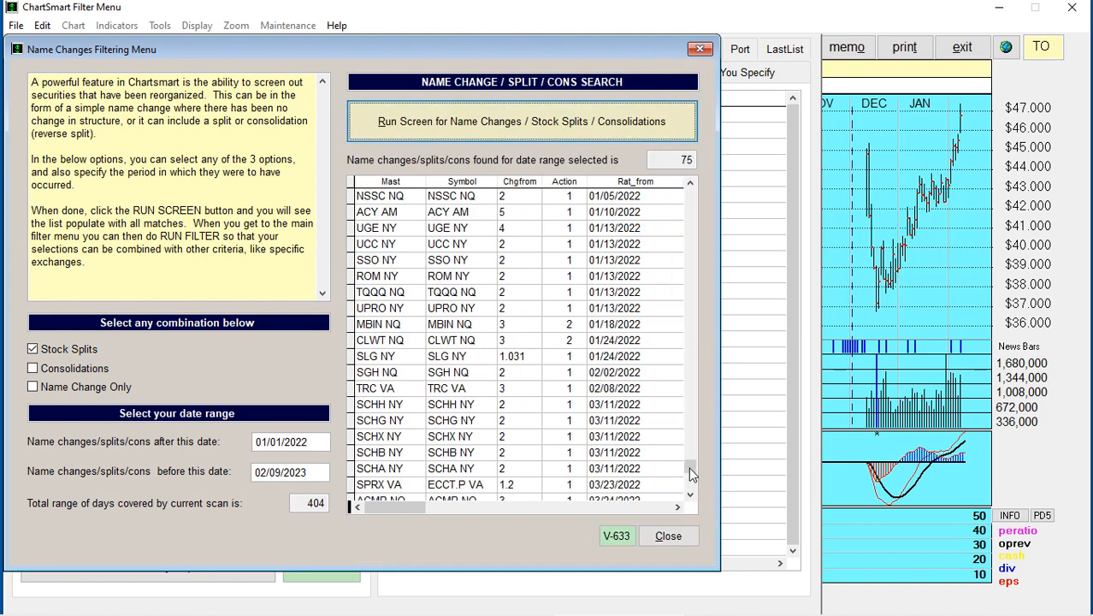
drag(689, 466, 691, 490)
scroll(612, 395, up, 20)
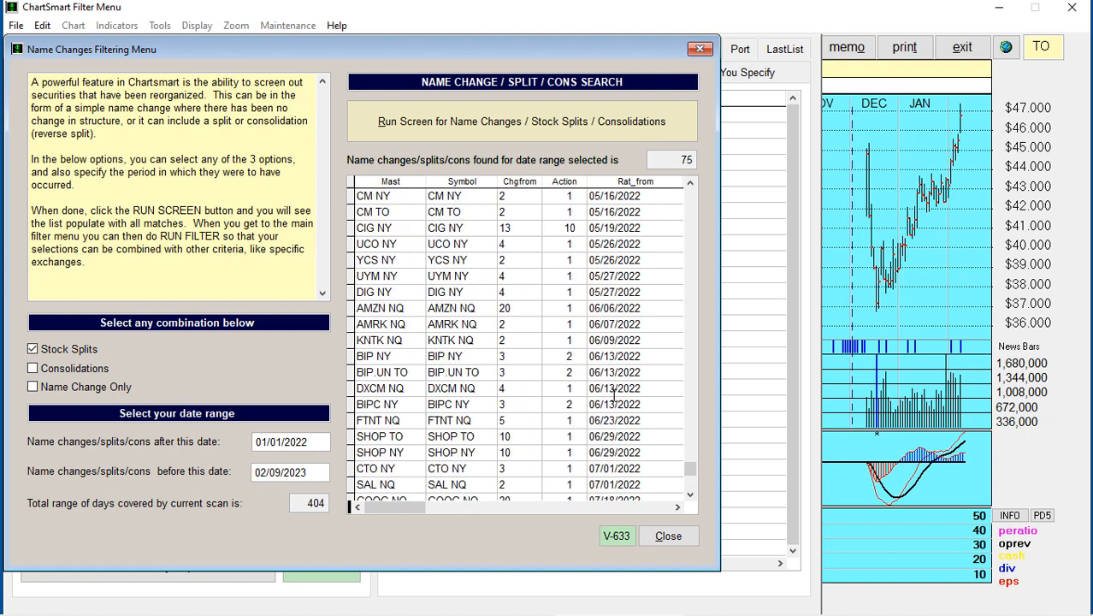
scroll(613, 395, up, 2)
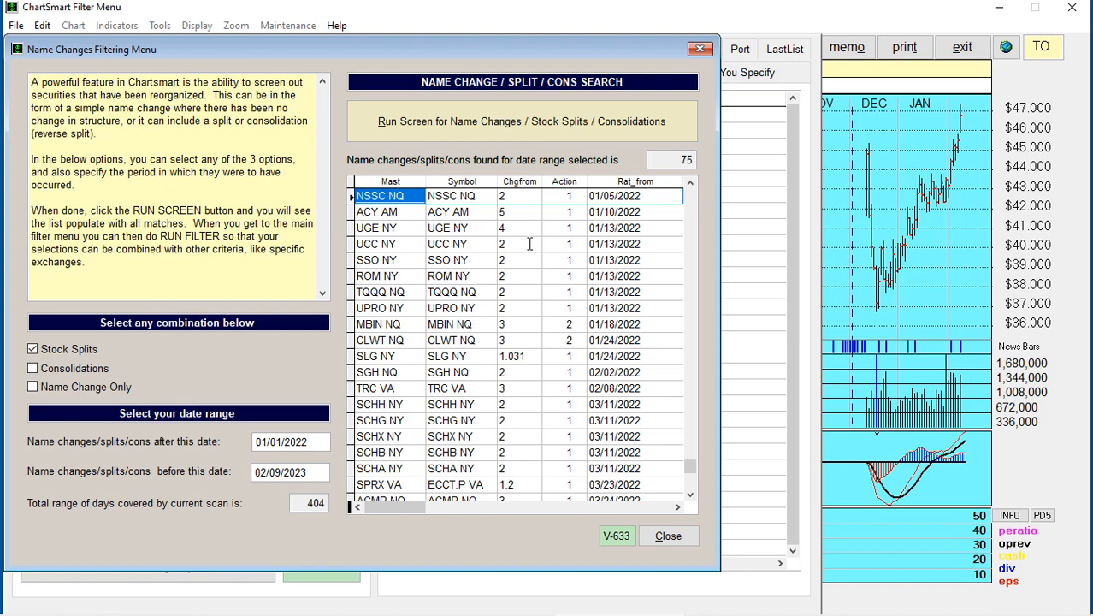
scroll(469, 307, down, 1)
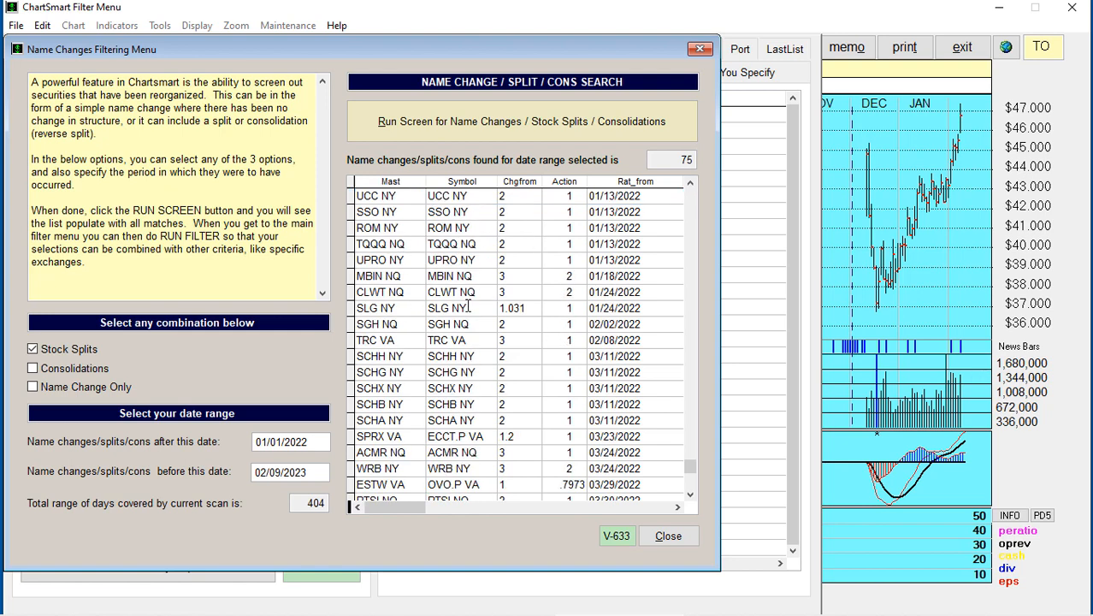
scroll(468, 306, down, 9)
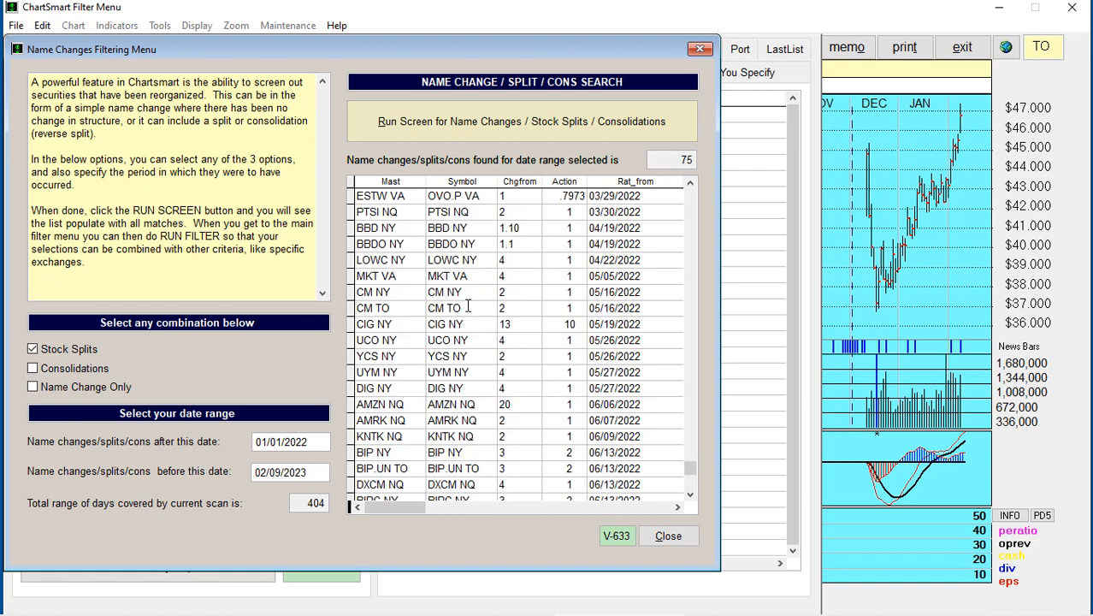
scroll(469, 307, down, 4)
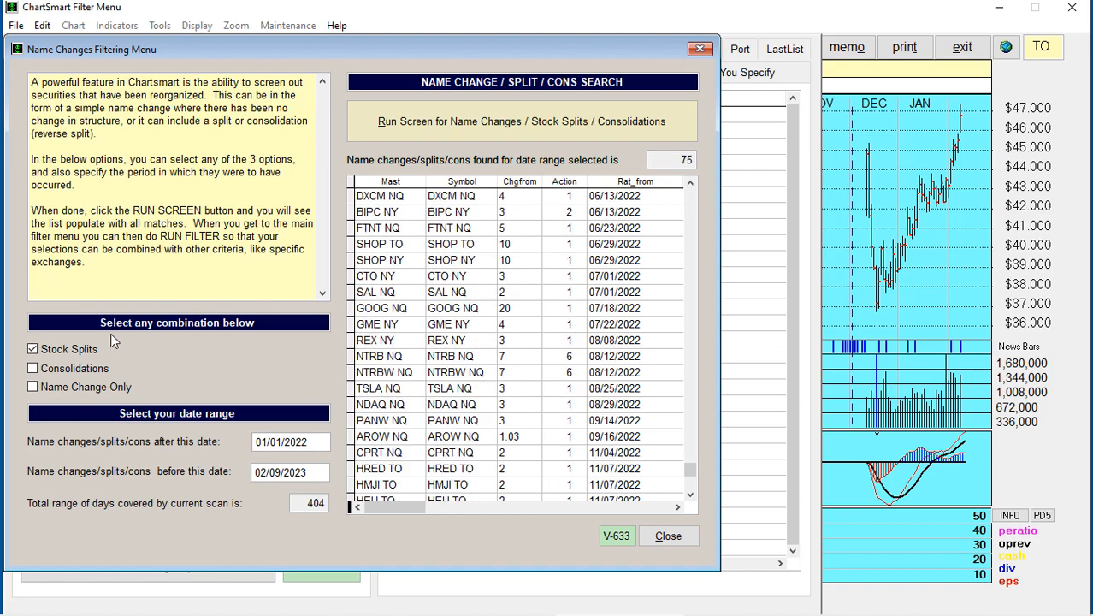
Screen for consolidations instead of stock splits and examine the symbols and change ratios of the matches.
click(36, 352)
click(33, 367)
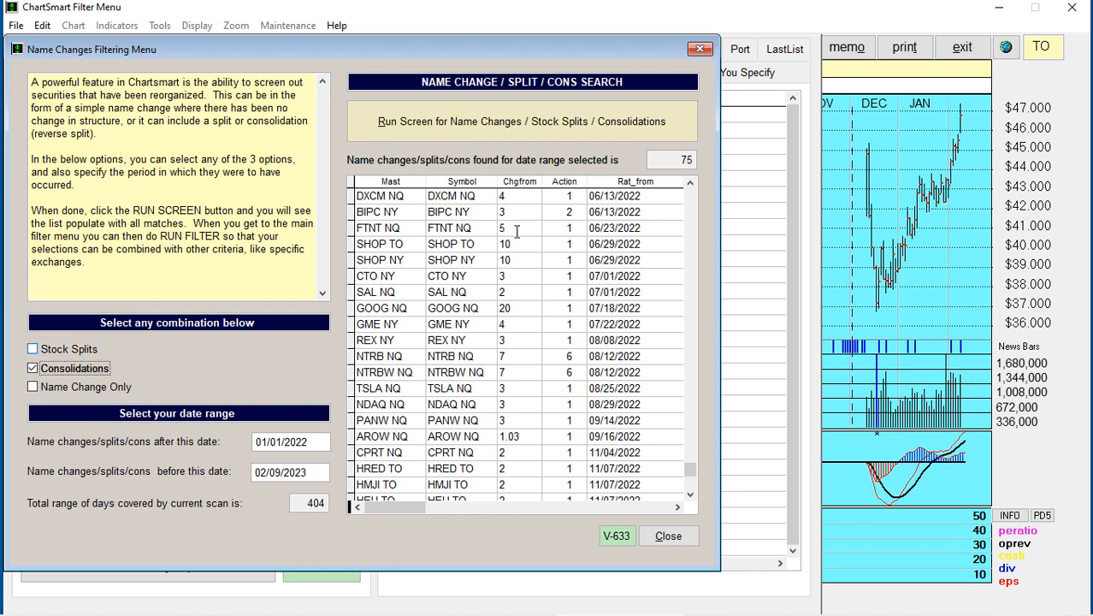
click(549, 125)
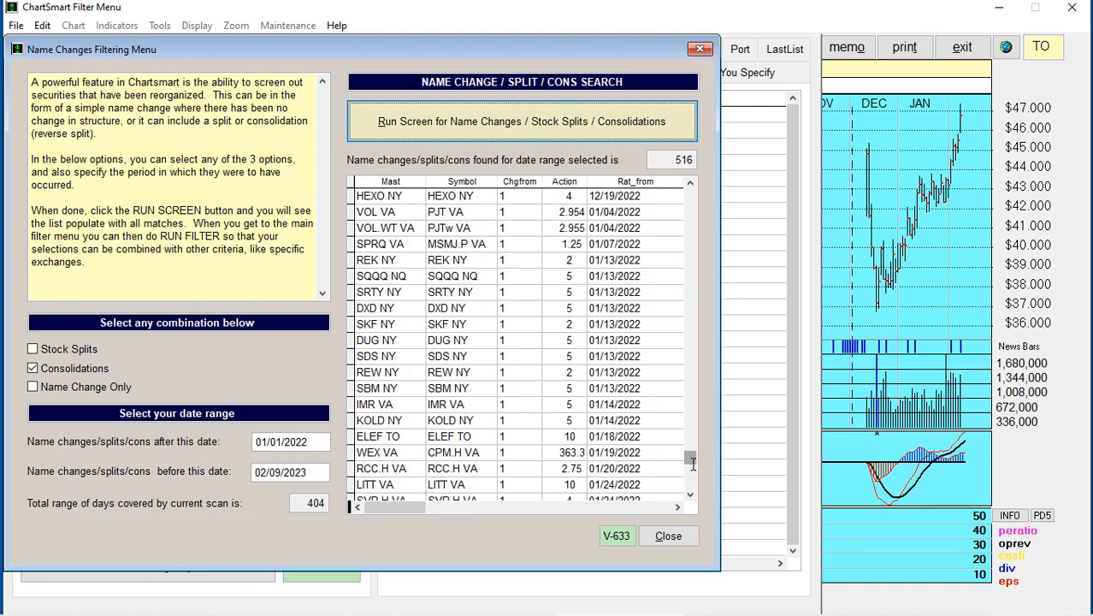
drag(690, 458, 683, 182)
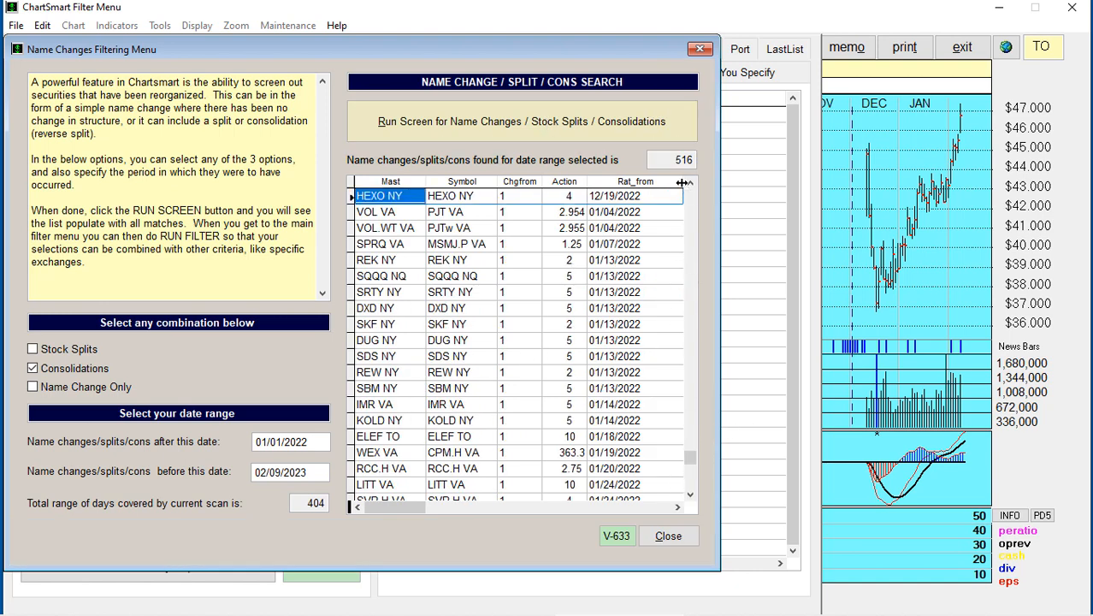
click(474, 213)
click(477, 227)
click(484, 245)
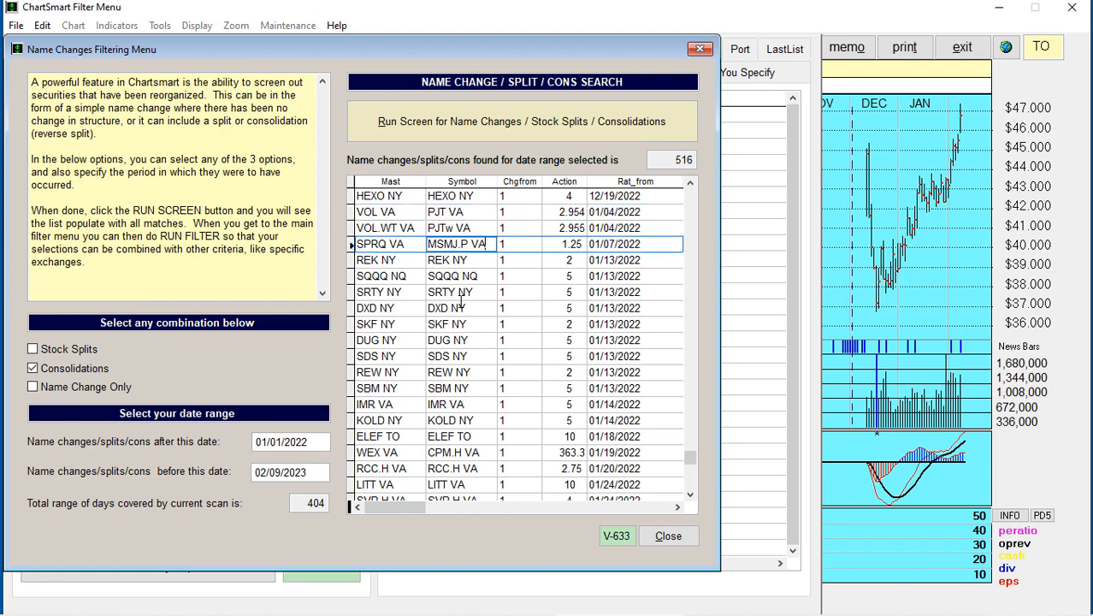
scroll(484, 324, down, 6)
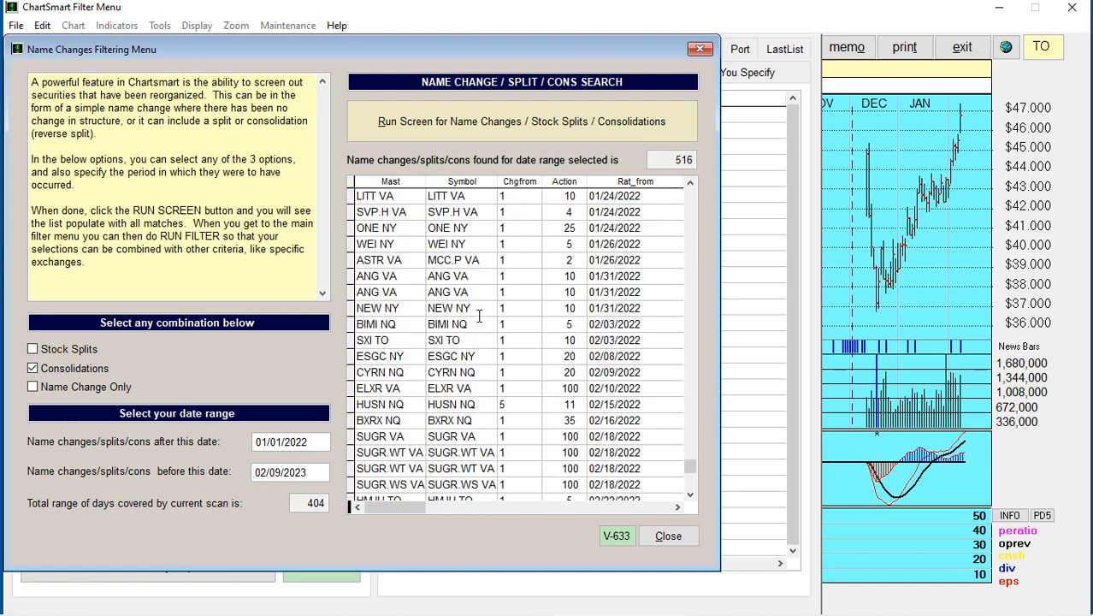
click(534, 195)
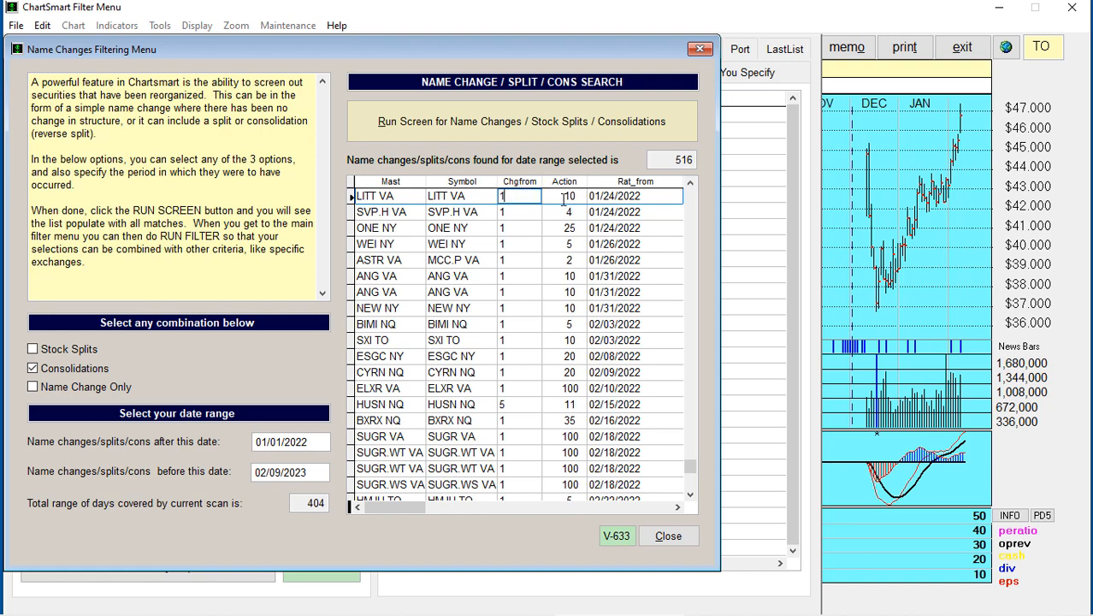
click(552, 196)
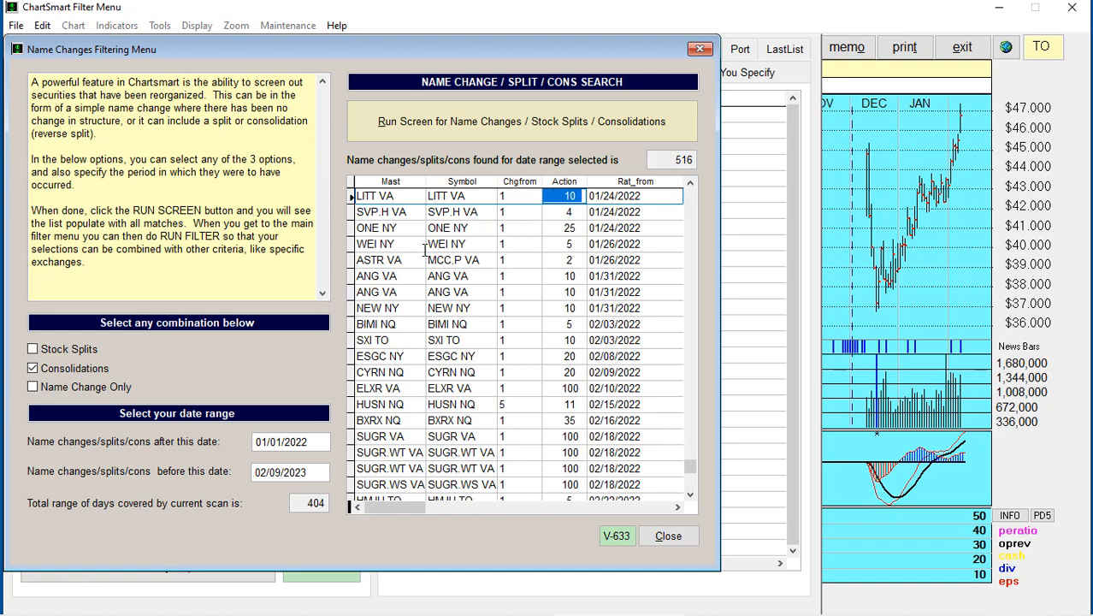
Switch the screen from consolidations back to stock splits and rerun it.
click(60, 349)
click(50, 368)
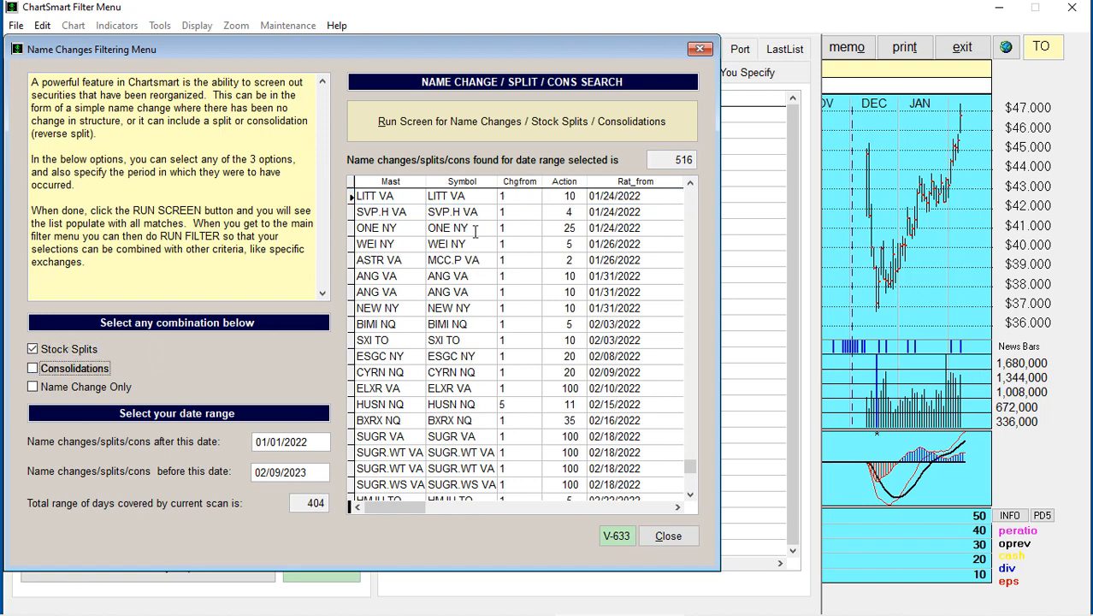
click(523, 119)
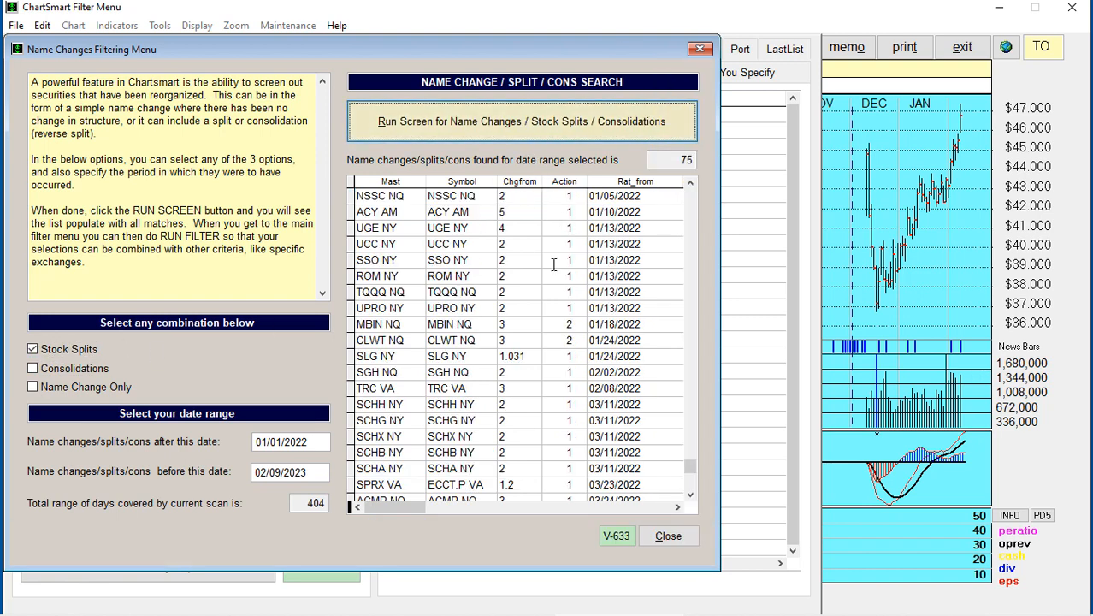
Restrict the screen to Name Change Only, run it and close the name changes filter.
click(37, 389)
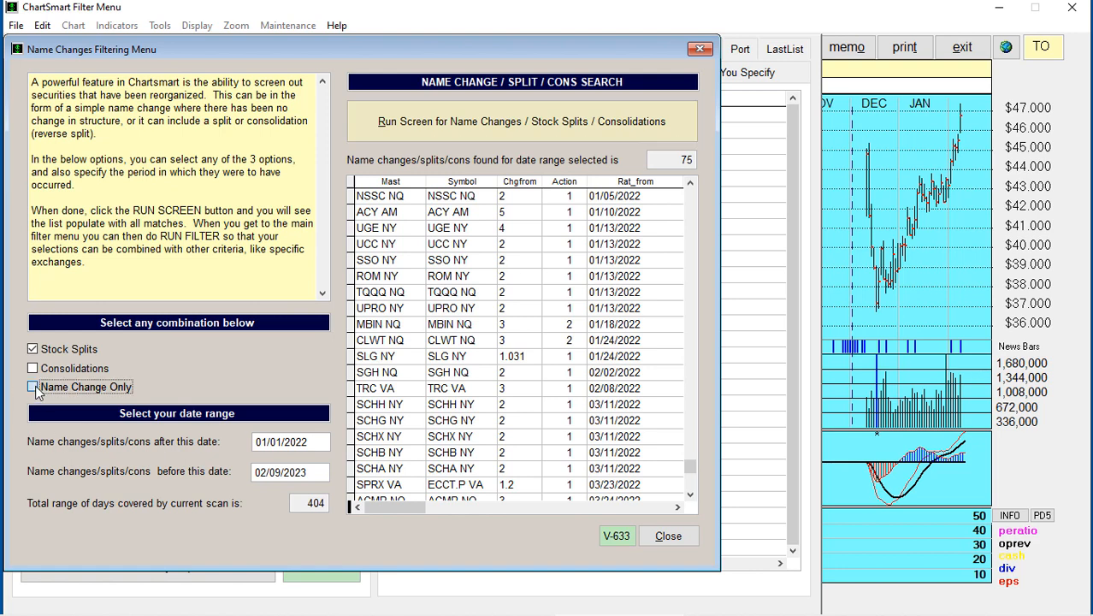
click(43, 352)
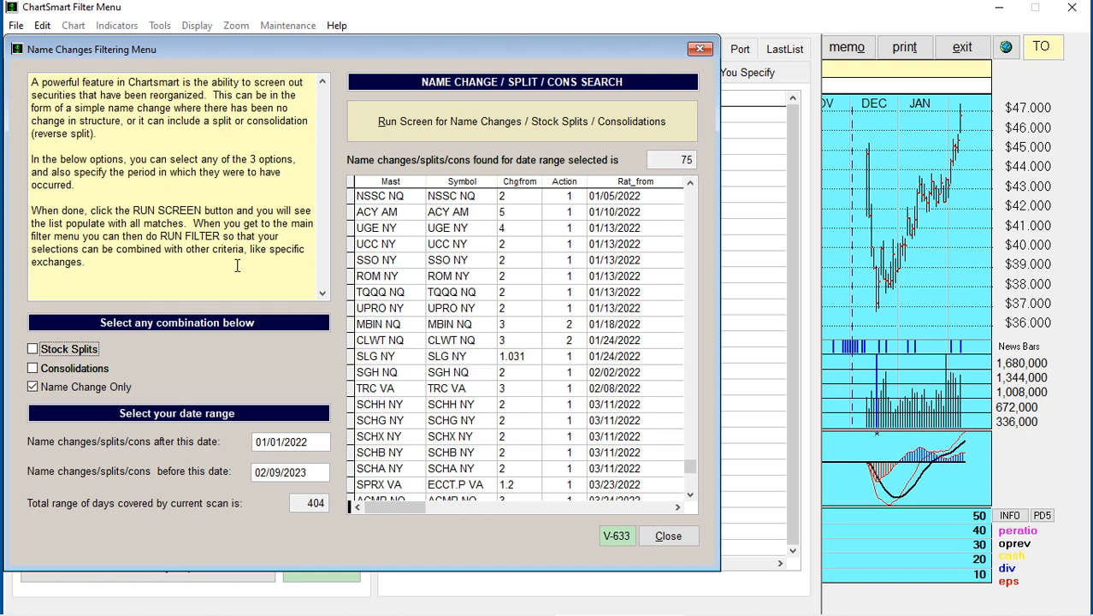
click(506, 132)
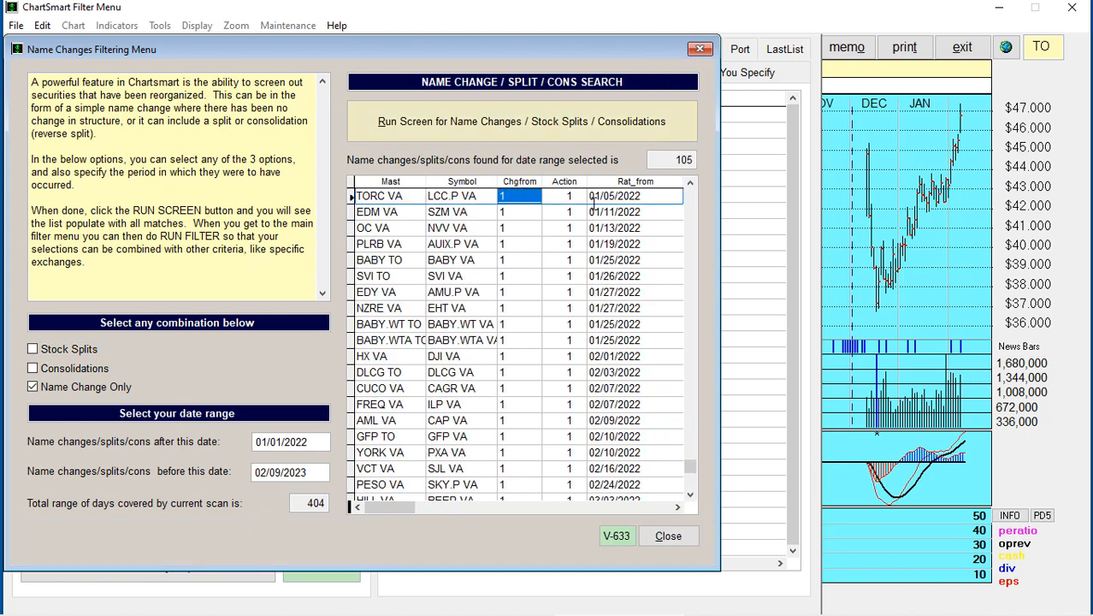
click(557, 195)
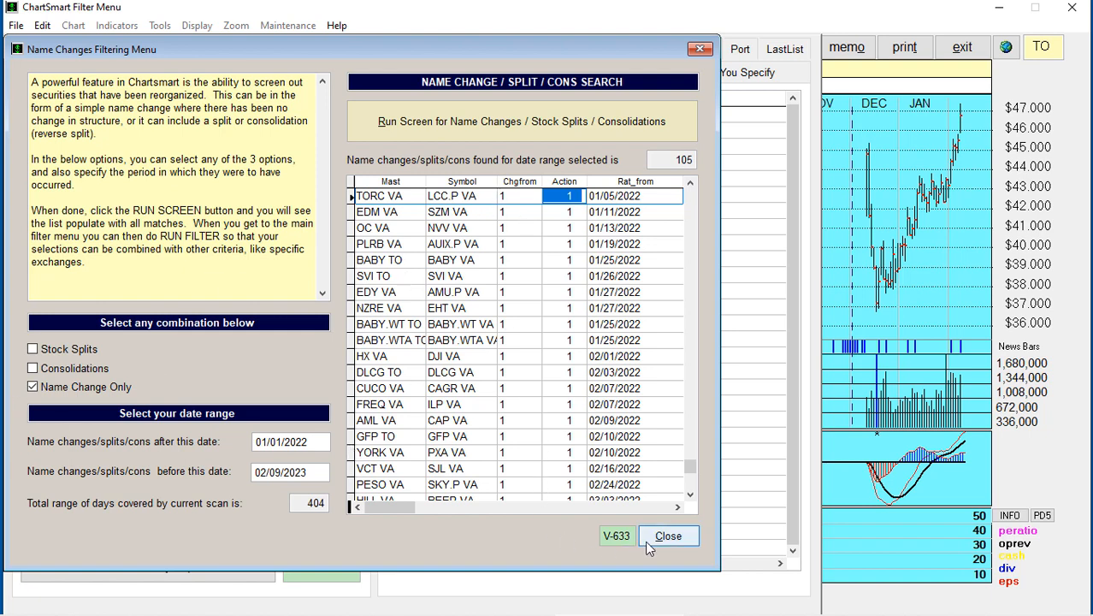
click(666, 536)
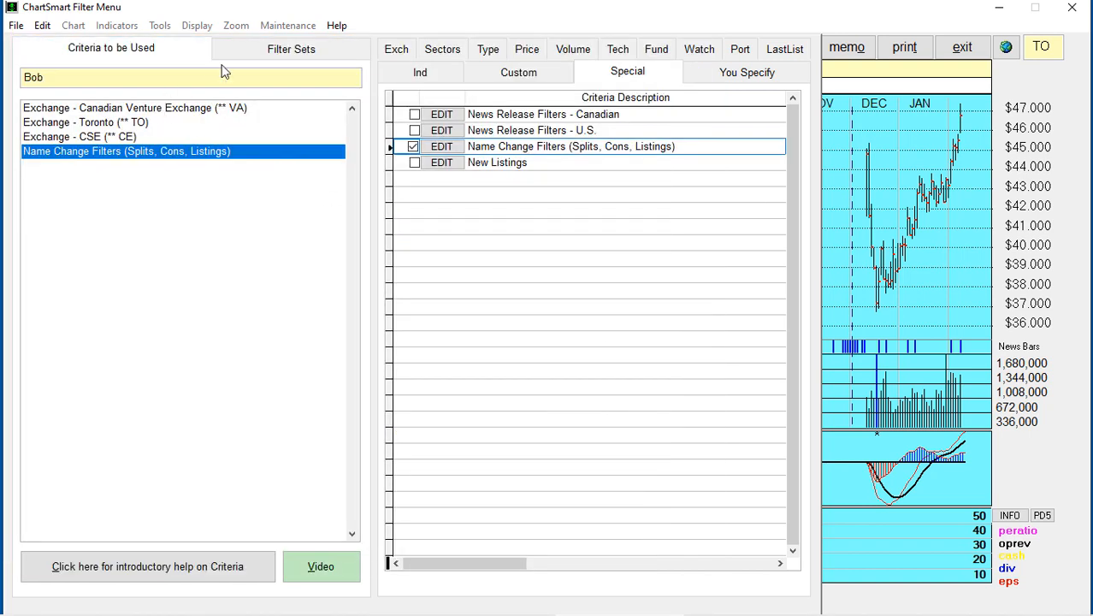
Run the filtered list with the name change criterion, send it to GRP and start scrolling its charts.
click(275, 49)
click(274, 493)
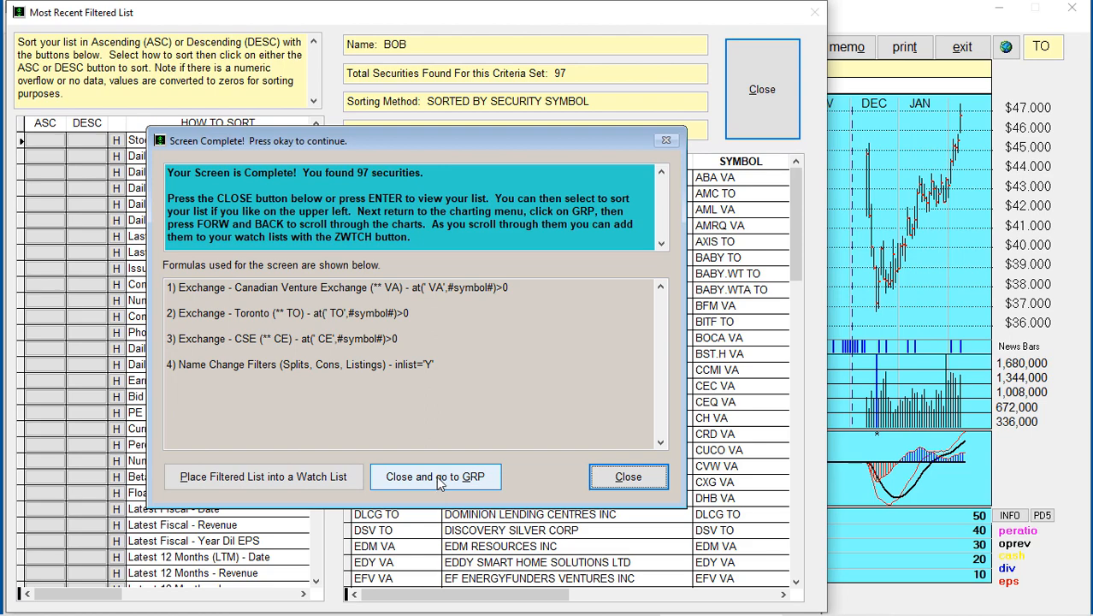
click(440, 479)
click(301, 524)
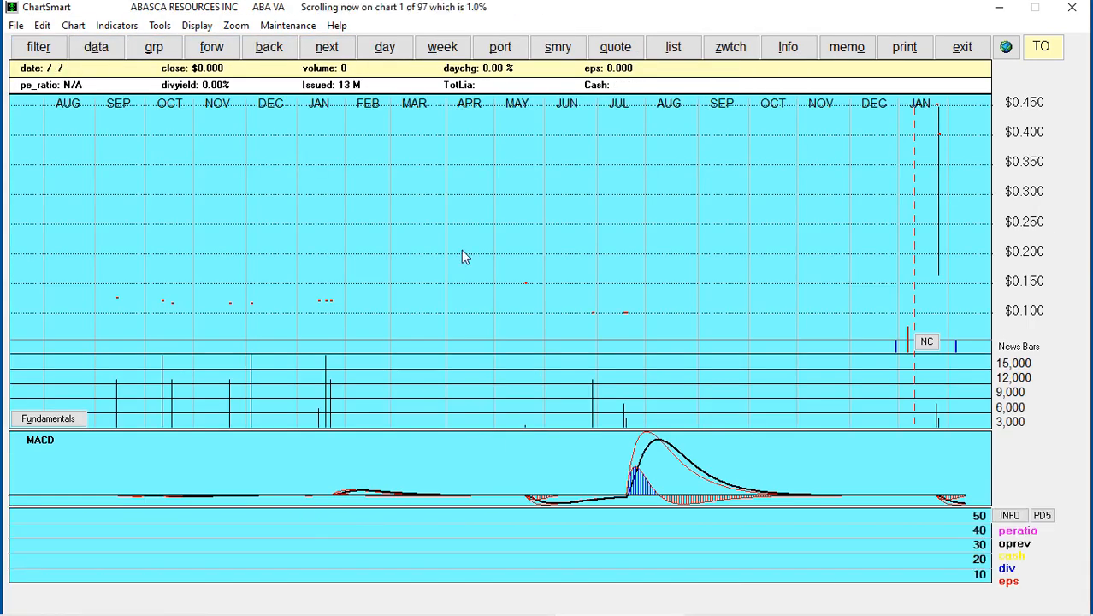
View the name change details on the Abasca Resources chart and scroll forward to the Axis Auto Finance chart.
click(925, 341)
click(229, 134)
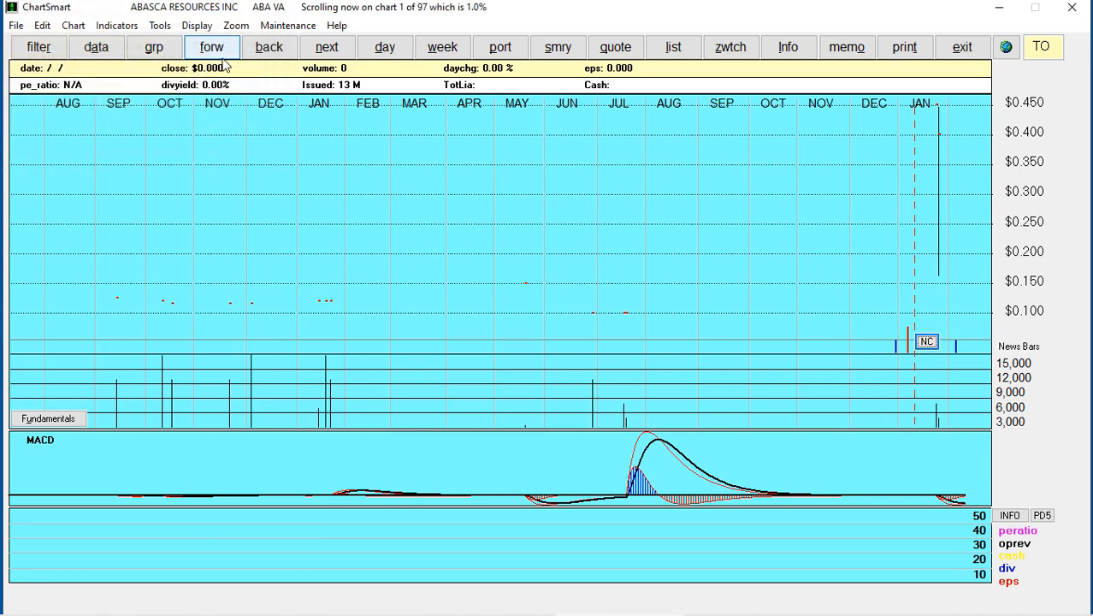
click(213, 48)
click(214, 47)
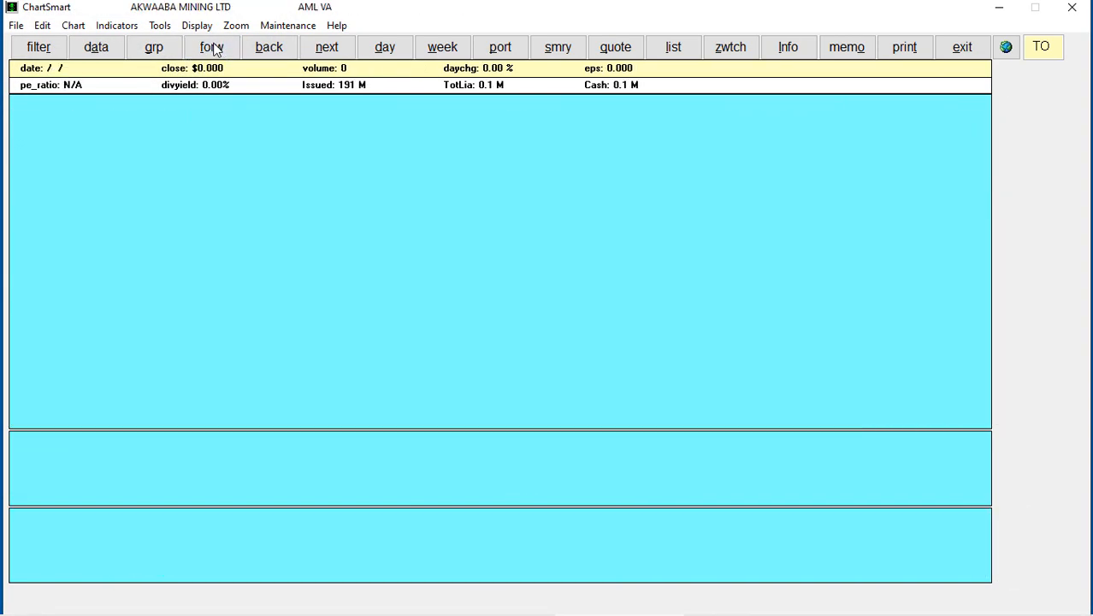
click(214, 48)
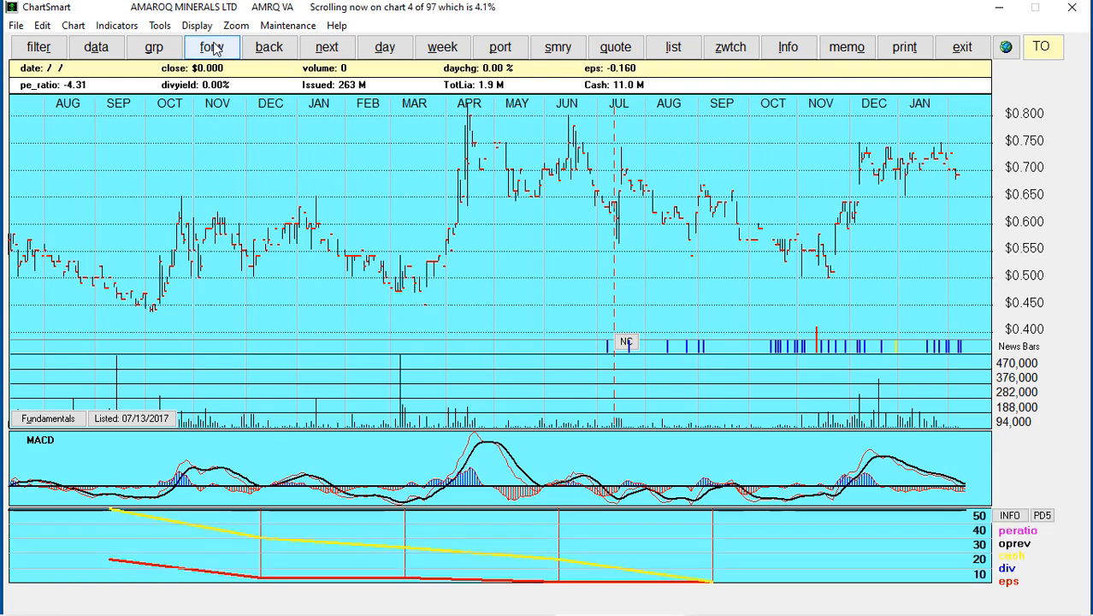
click(214, 48)
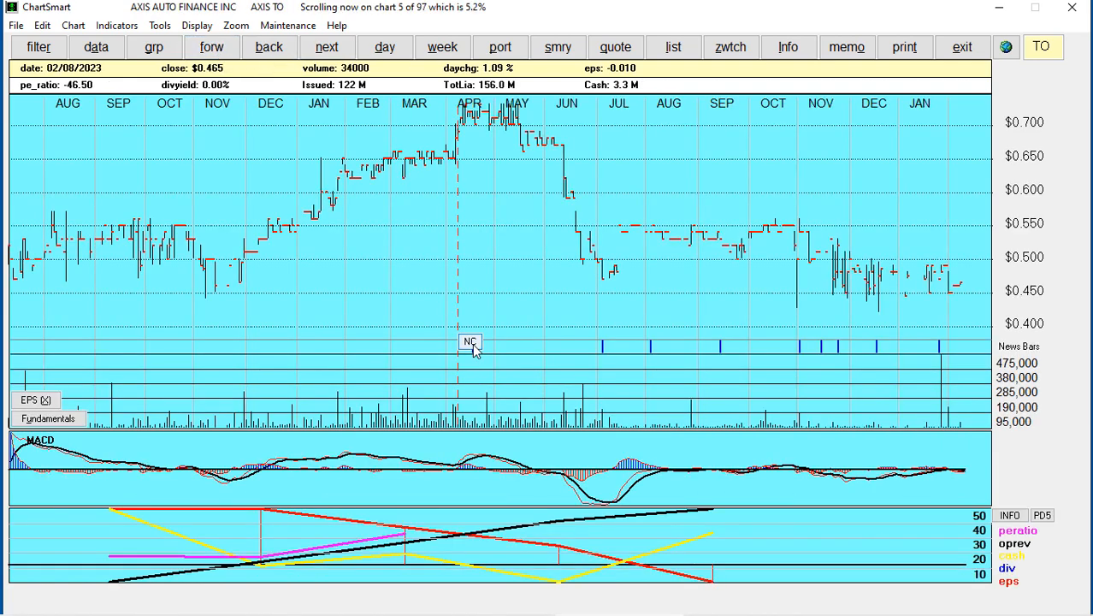
Read the name change summary on the Axis Auto Finance chart and close it.
click(473, 346)
click(487, 77)
click(469, 342)
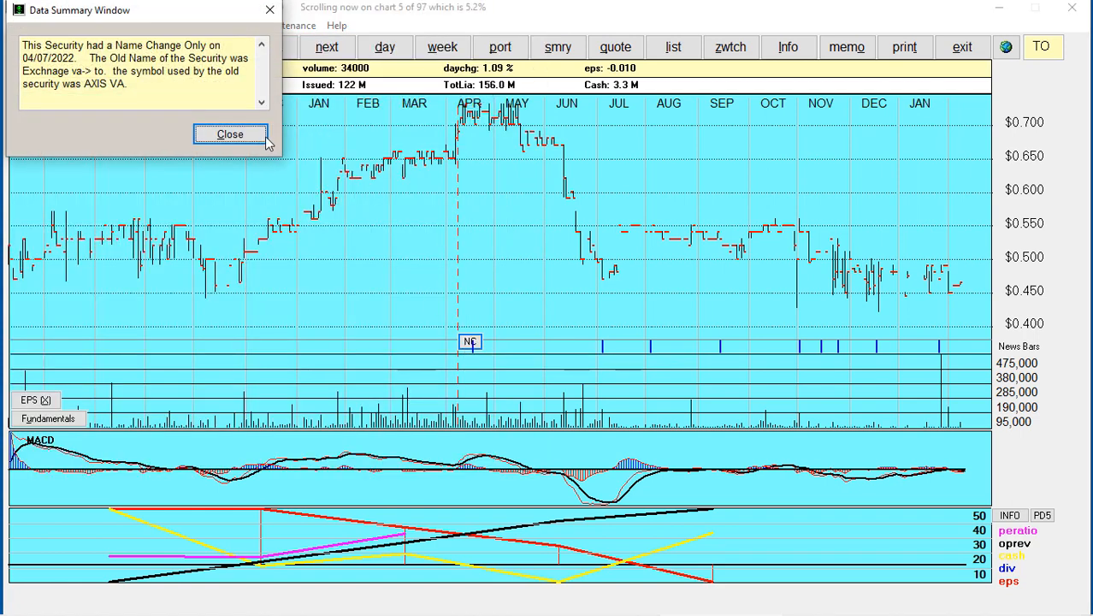
click(235, 135)
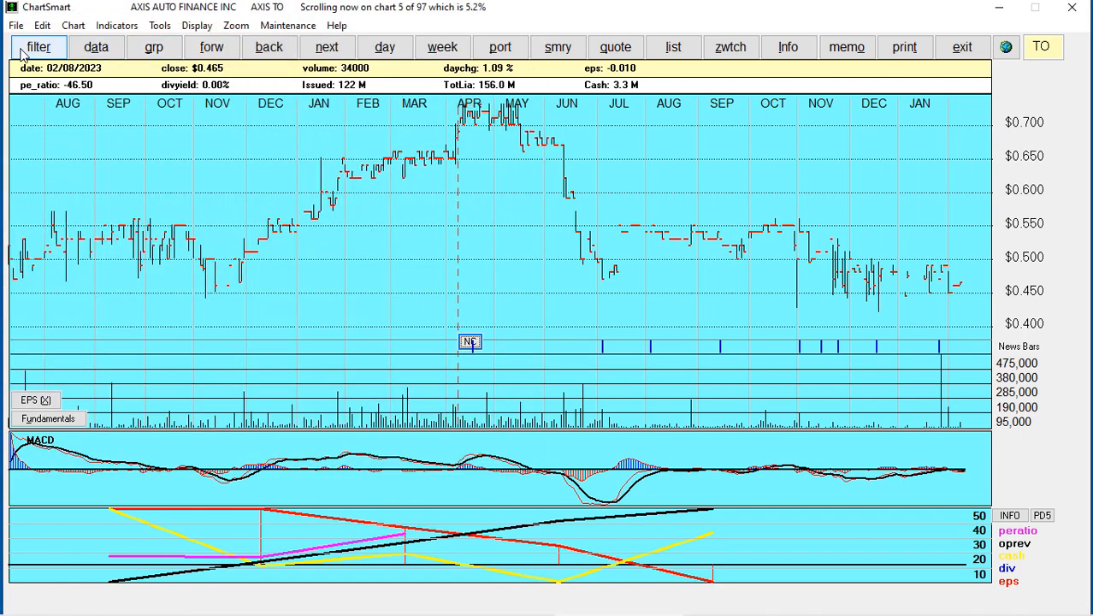
Edit the filter set's name change criterion to screen for Stock Splits instead of Name Change Only, rerun it and close it.
click(37, 46)
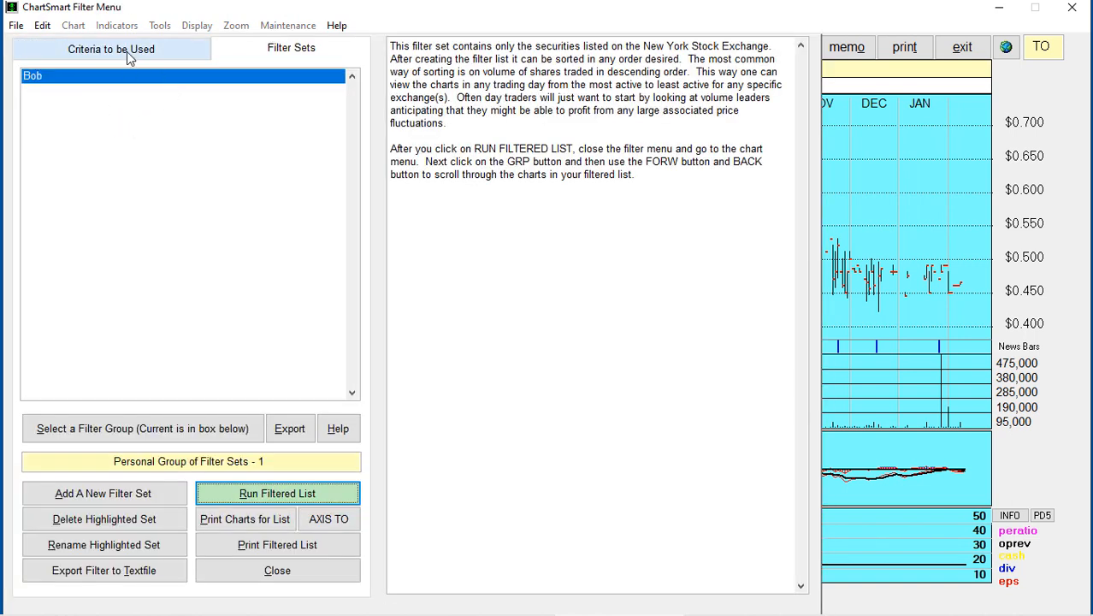
click(127, 51)
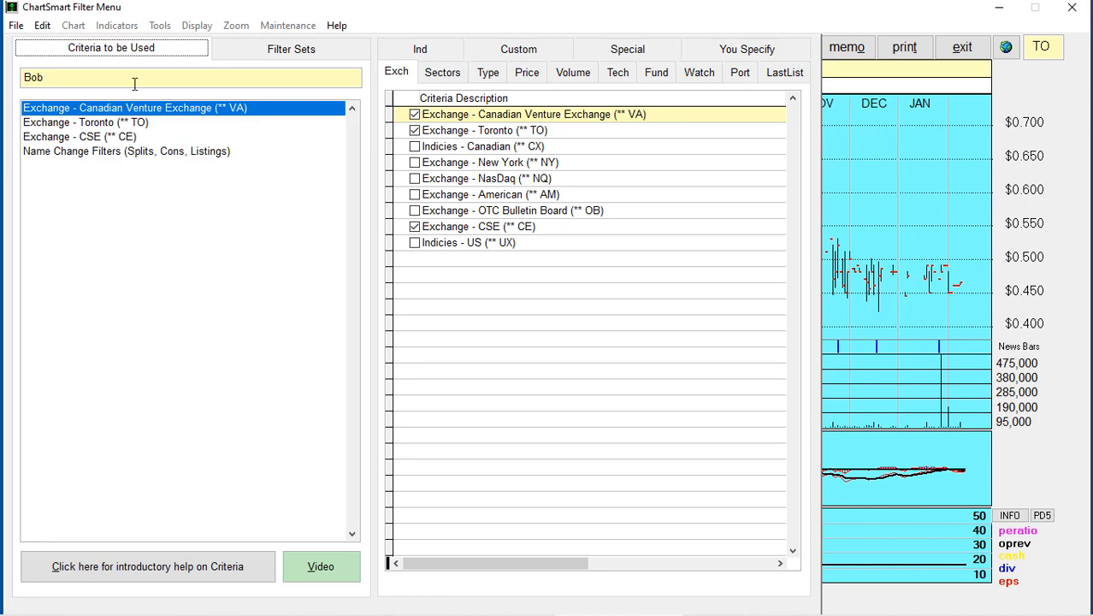
click(162, 155)
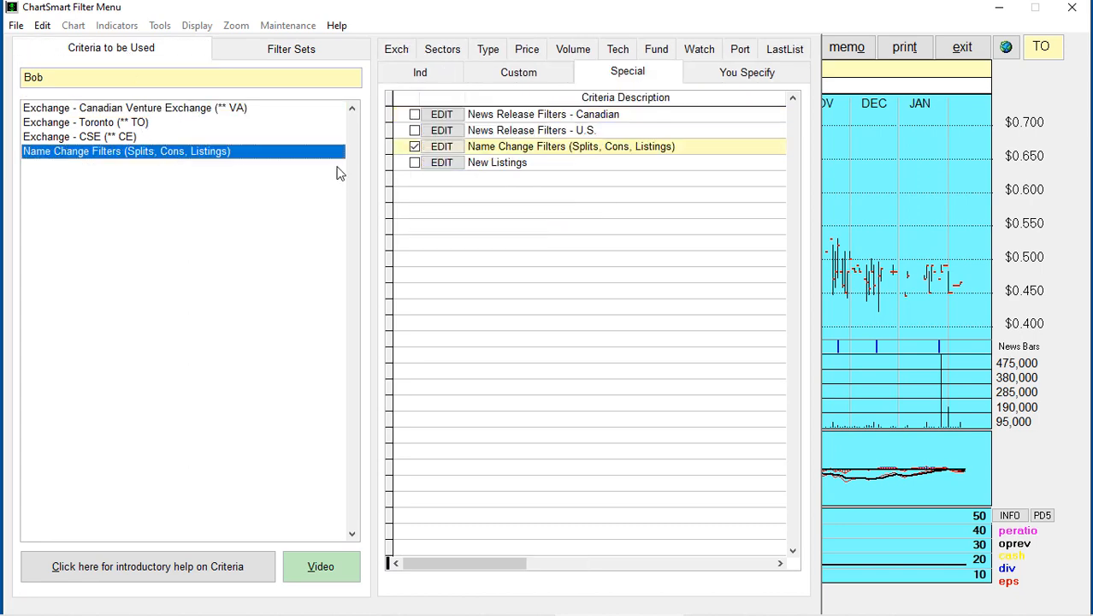
click(442, 147)
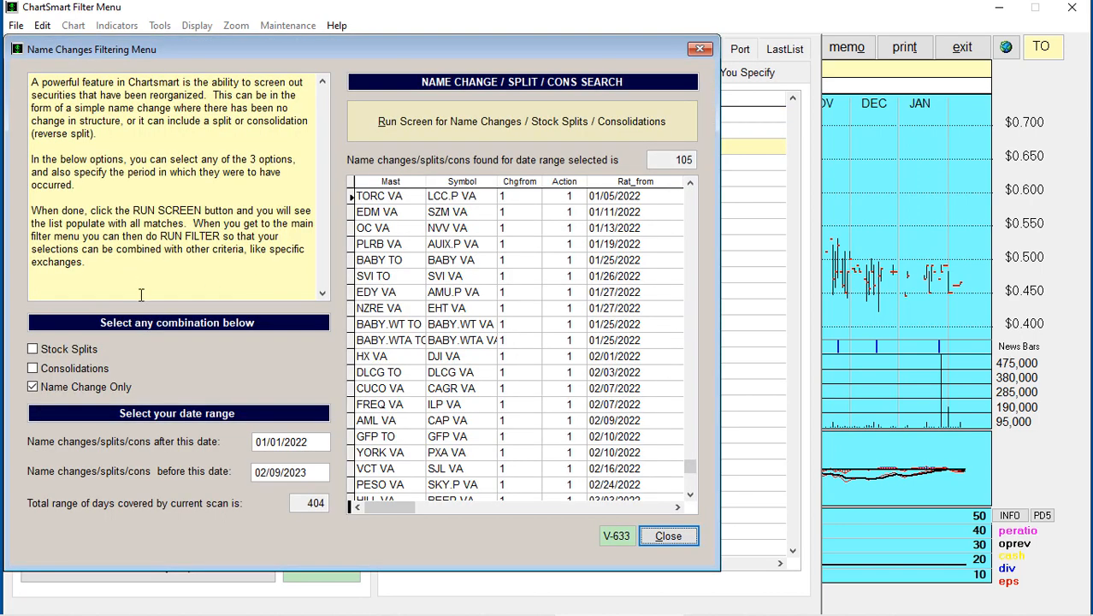
click(39, 386)
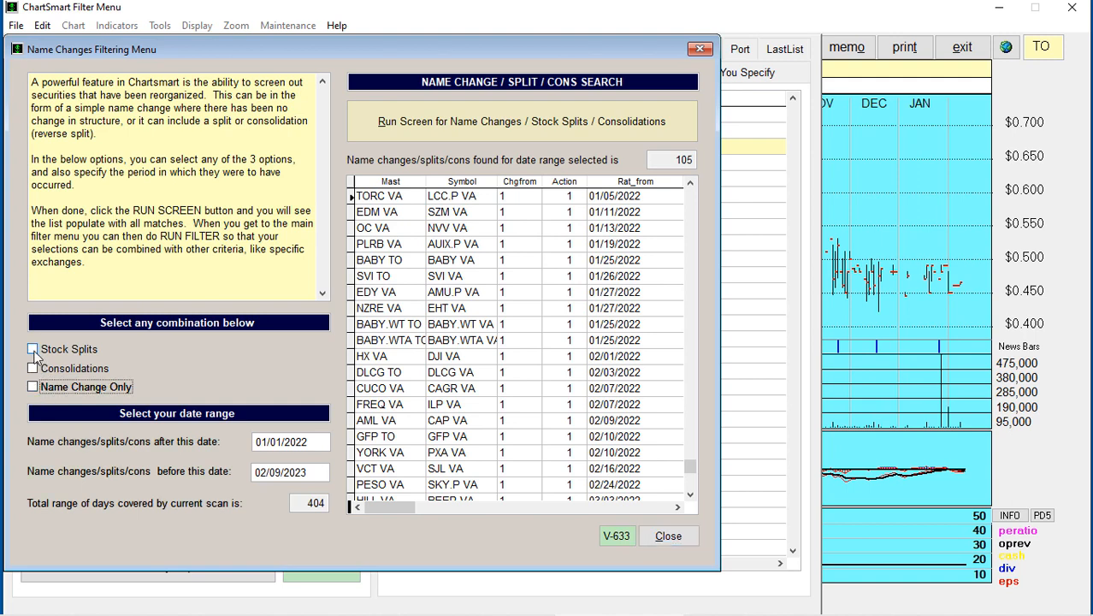
click(32, 350)
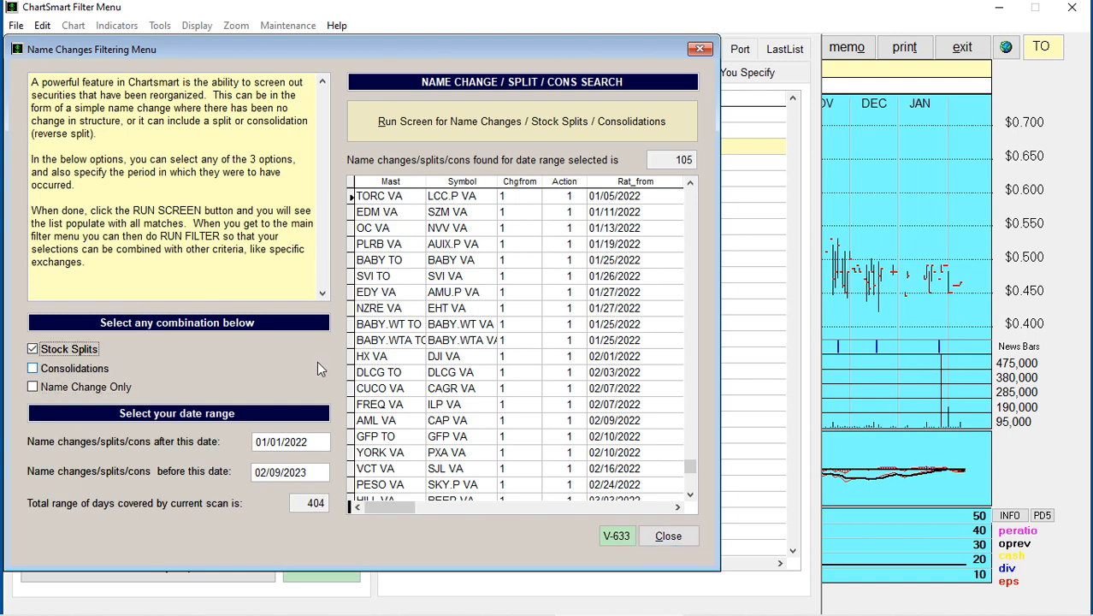
click(666, 535)
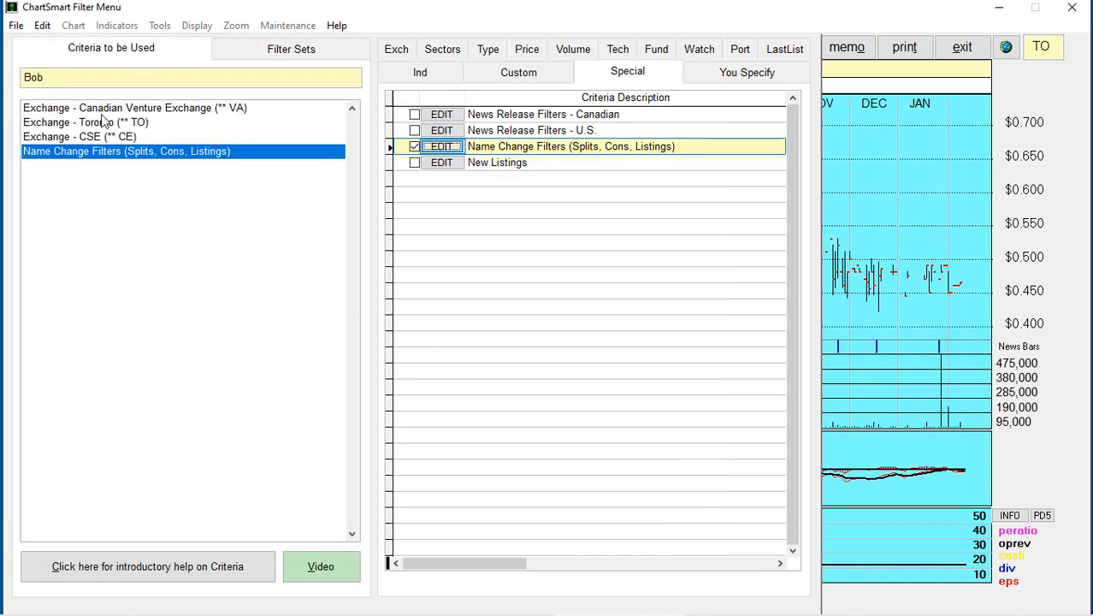
Replace the Canadian Venture, Toronto and CSE exchange criteria with New York (NY) and NasDaq (NQ).
click(104, 109)
click(414, 113)
click(414, 130)
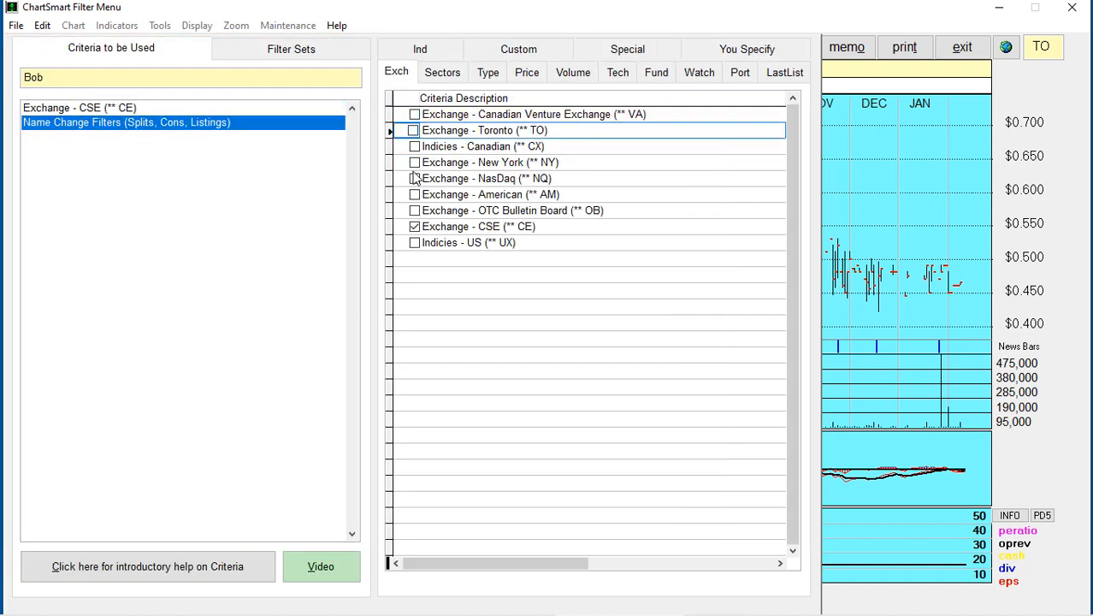
click(415, 227)
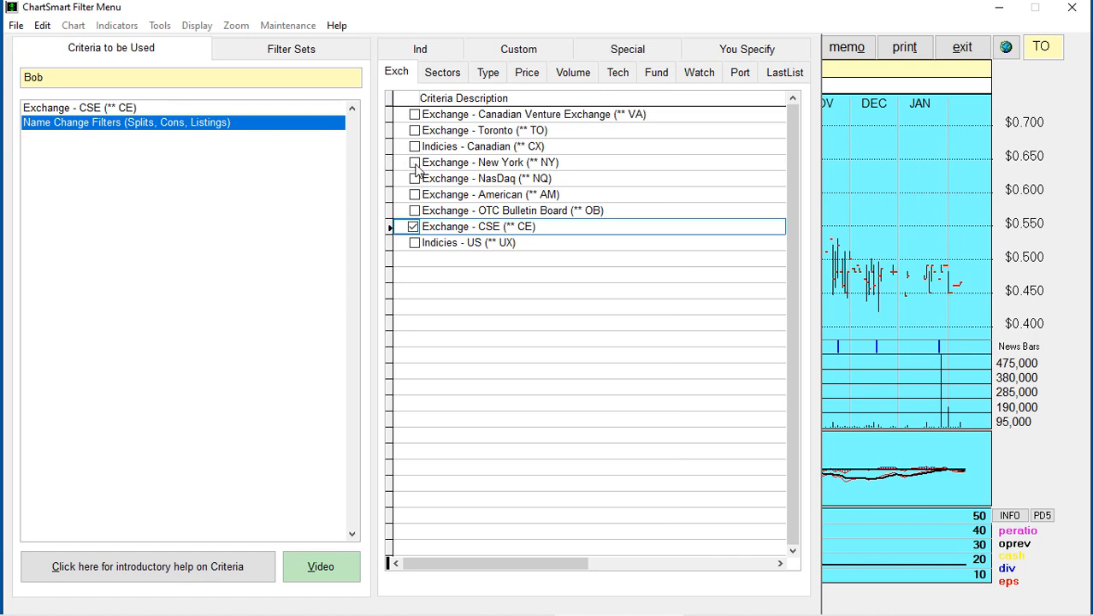
click(414, 162)
click(415, 179)
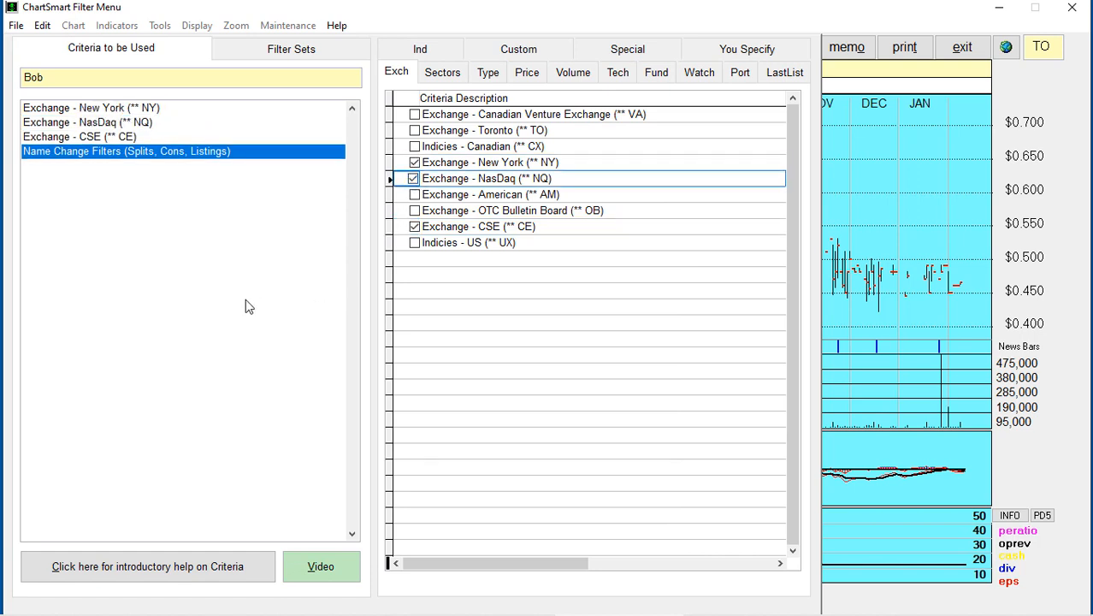
click(117, 137)
click(417, 229)
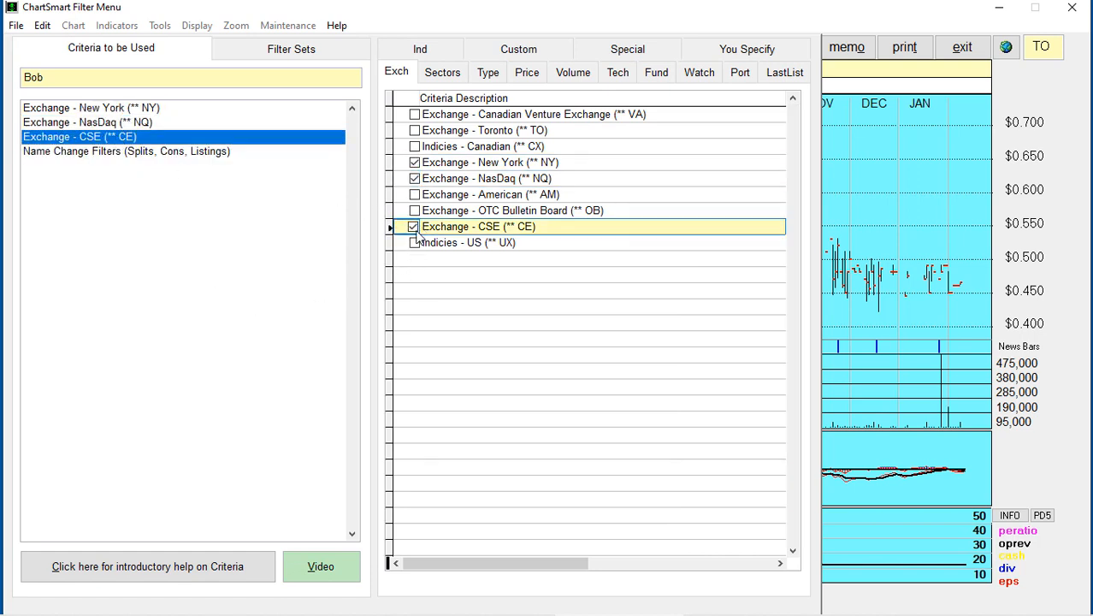
Run the filtered list for the U.S. exchanges, view the resulting securities and close the list.
click(326, 50)
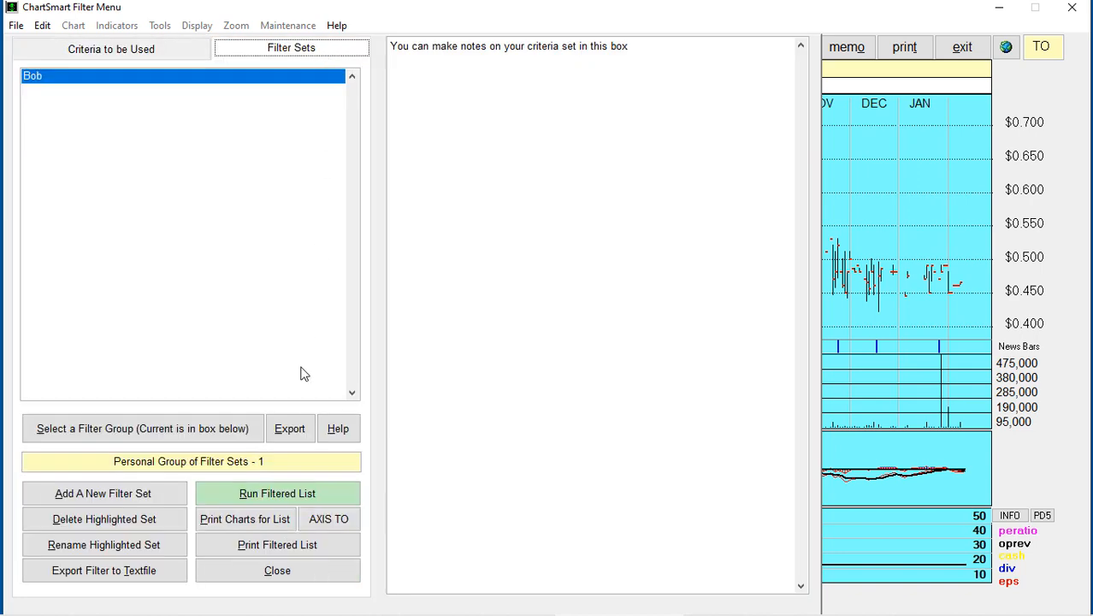
click(277, 490)
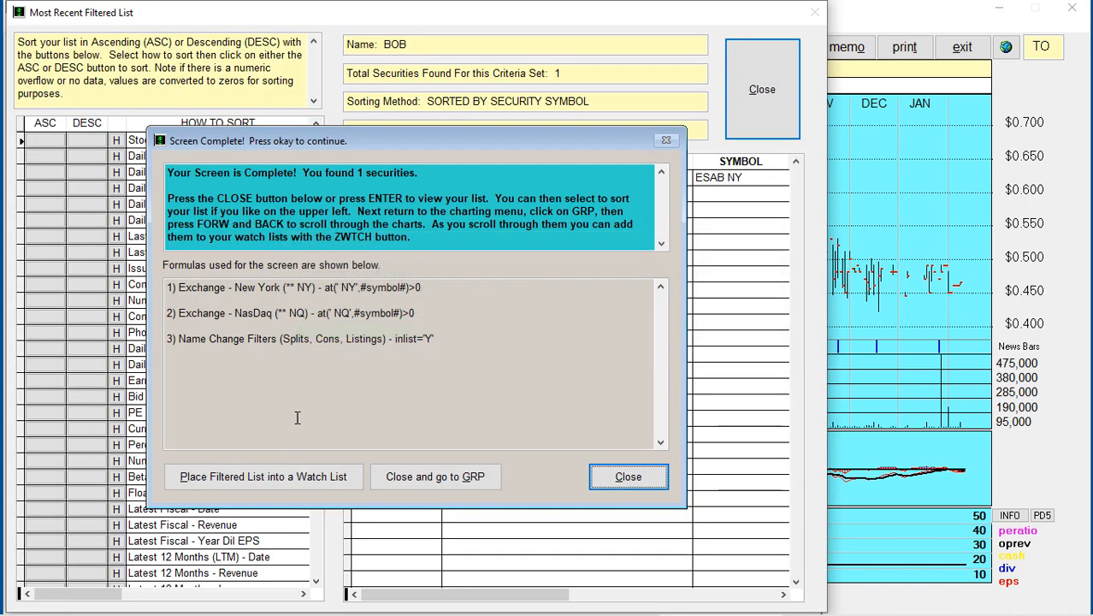
click(626, 476)
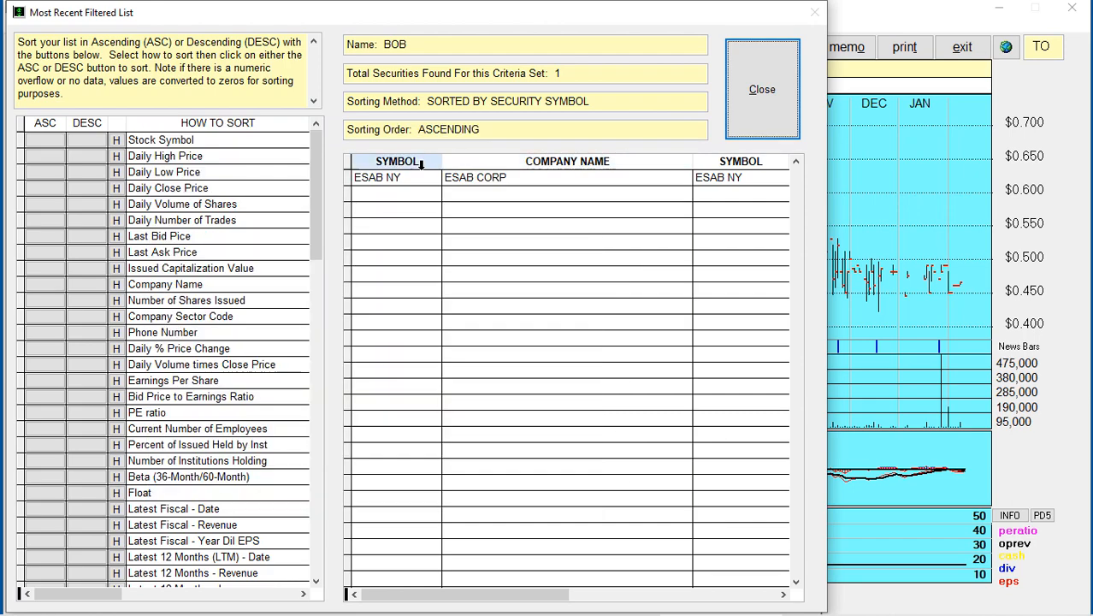
click(761, 91)
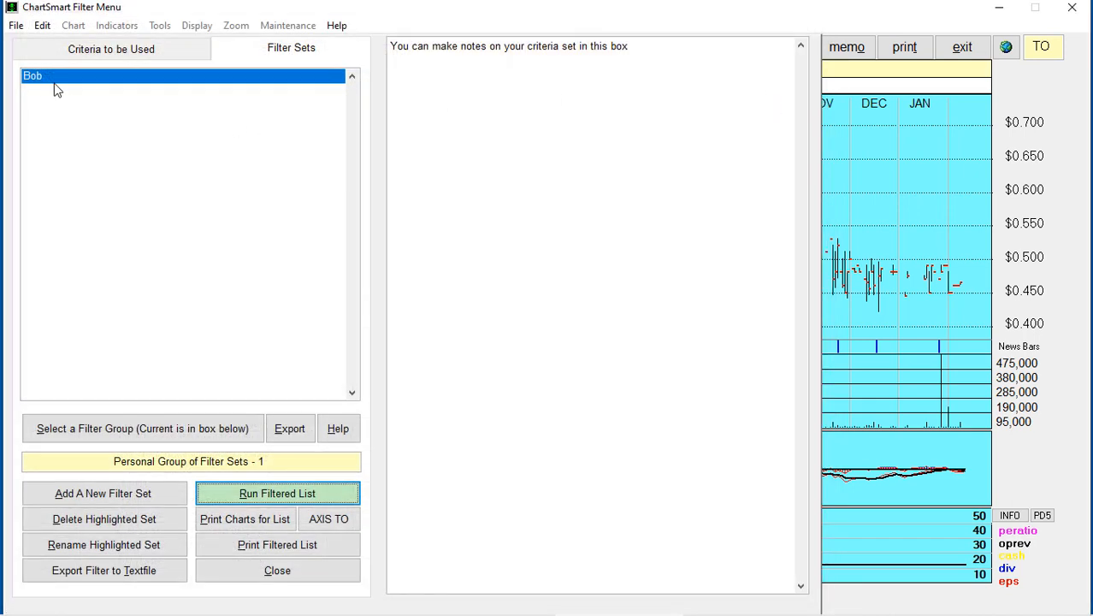
Reopen the filter set's Name Change Filters (Splits, Cons, Listings) criterion for editing.
double_click(53, 79)
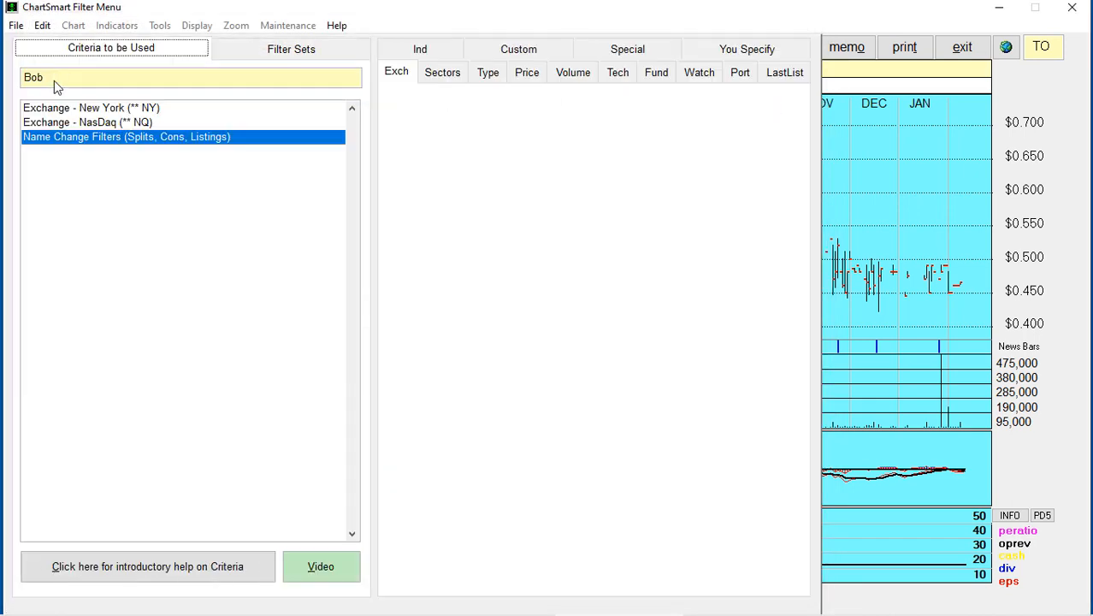
double_click(120, 137)
click(439, 144)
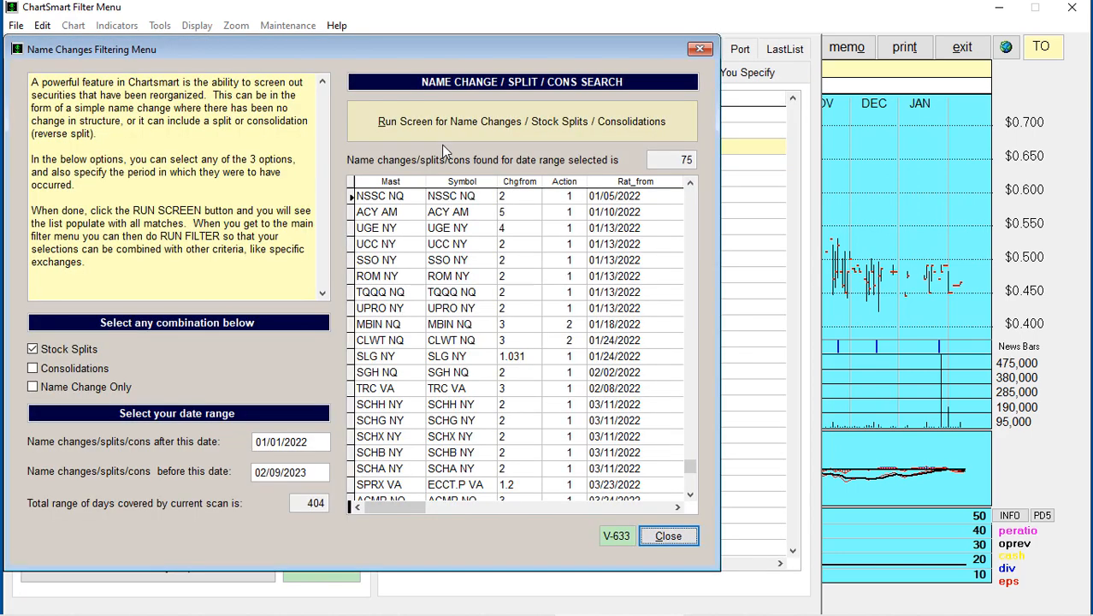
click(33, 368)
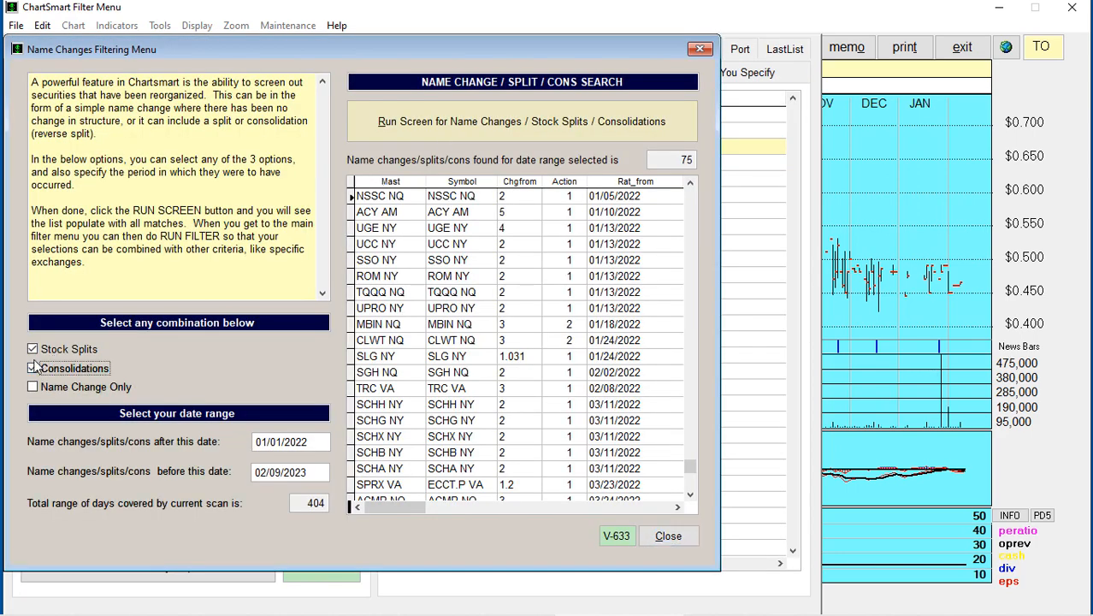
click(33, 349)
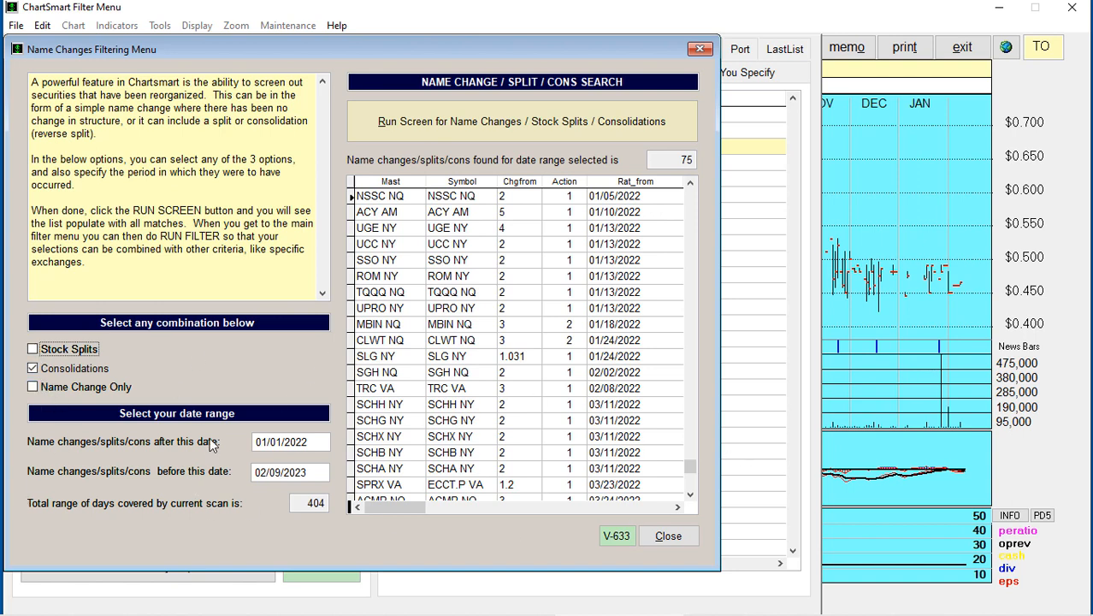
click(48, 352)
click(47, 368)
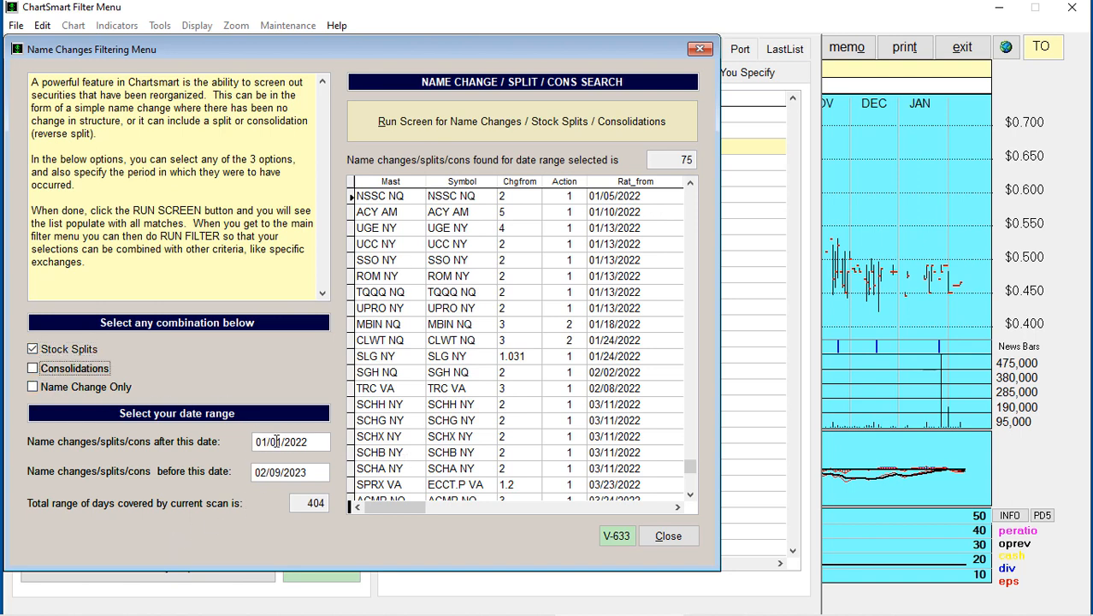
Set the screen's after date to 01/01/2021, rerun the stock split screen and close the name changes filter.
click(307, 441)
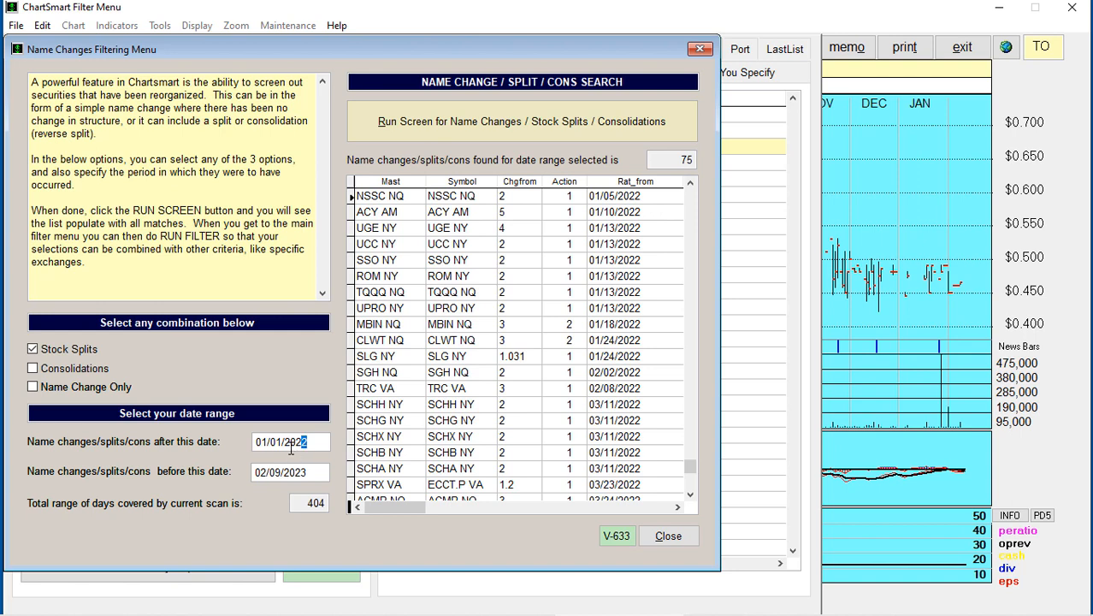
text(1)
click(498, 115)
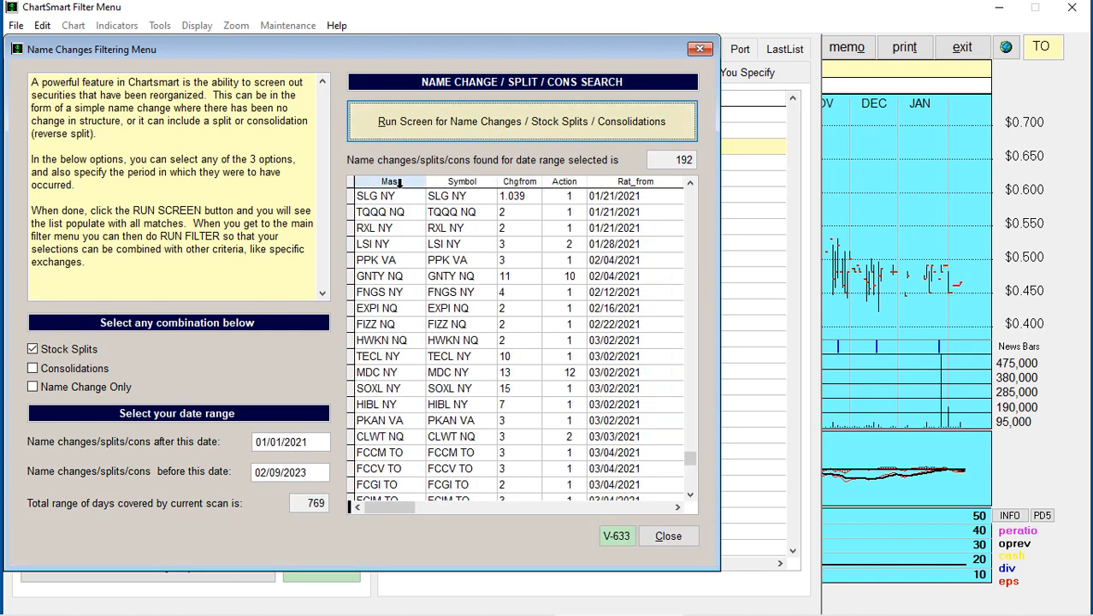
click(667, 535)
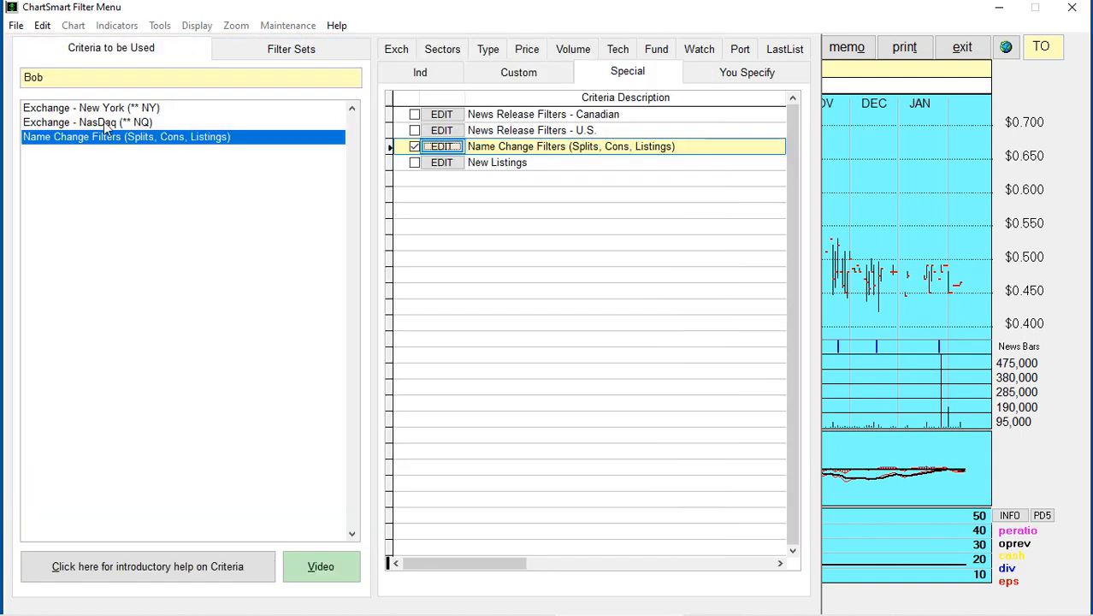
Run the filtered list with the extended stock split criterion and send it to GRP.
click(270, 53)
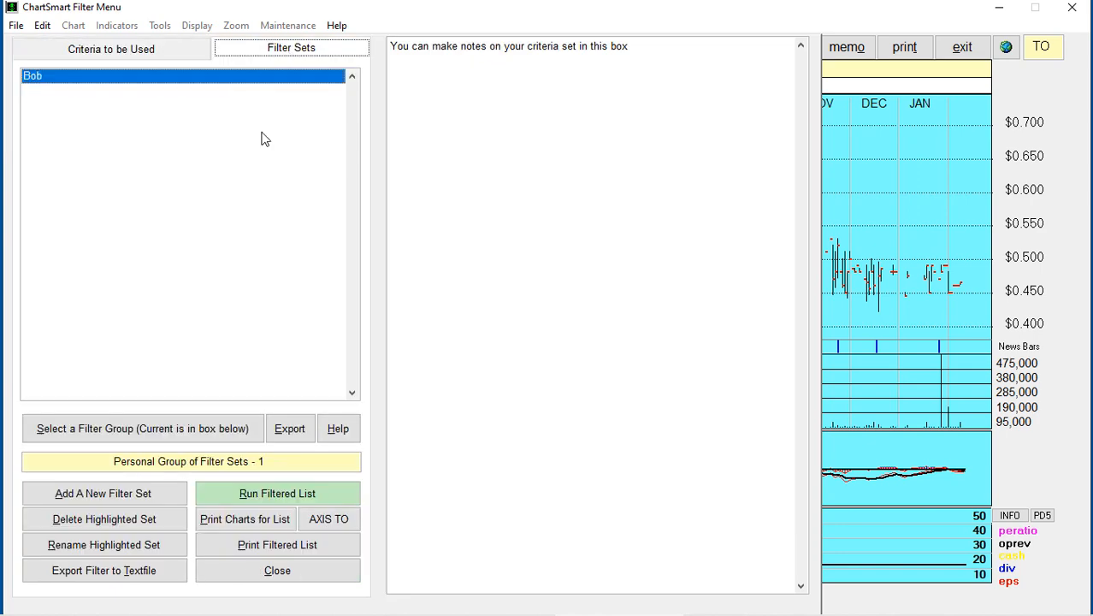
click(276, 491)
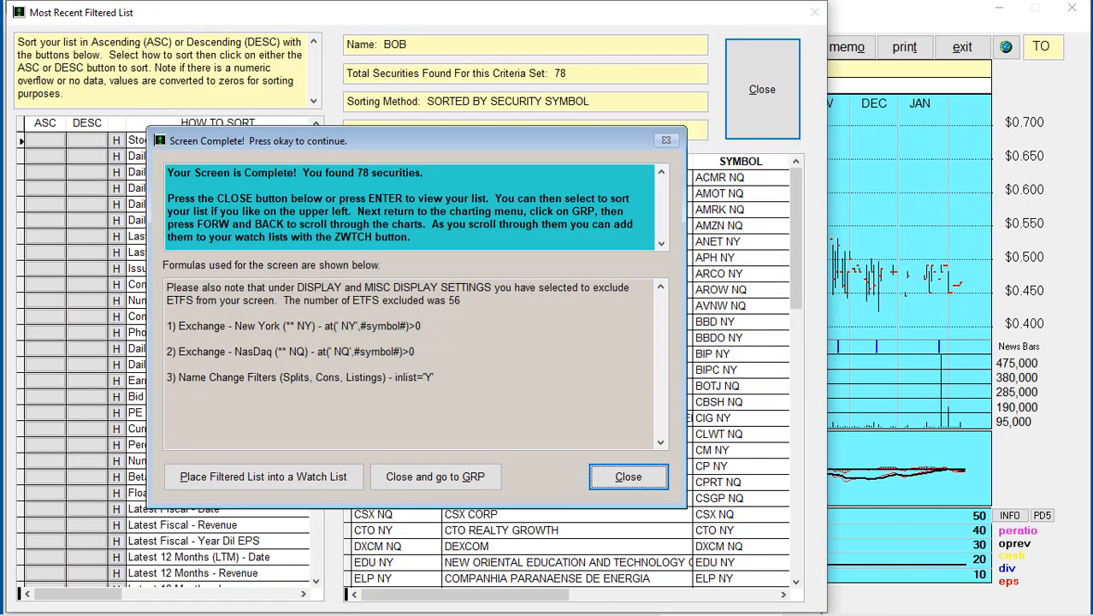
click(407, 481)
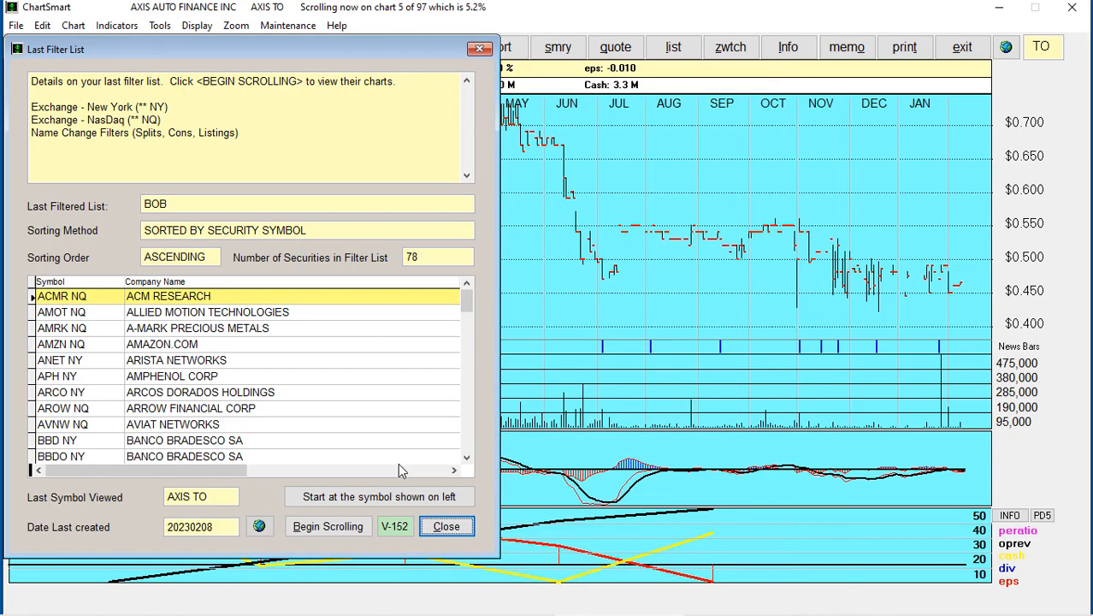
Begin scrolling the filtered charts, advance to the third one and view its stock split details.
click(329, 523)
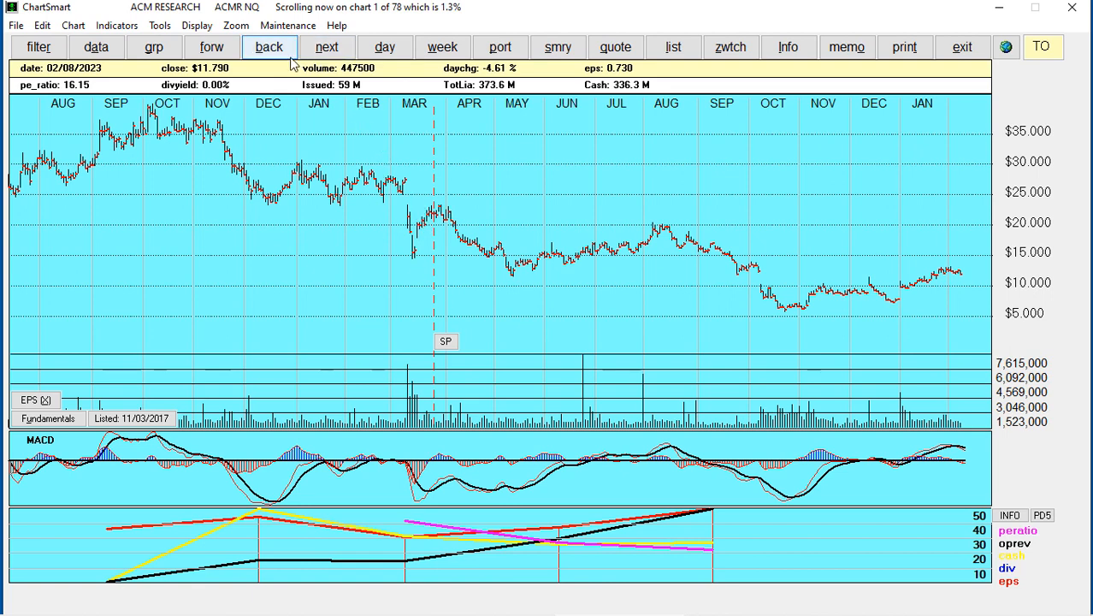
click(215, 48)
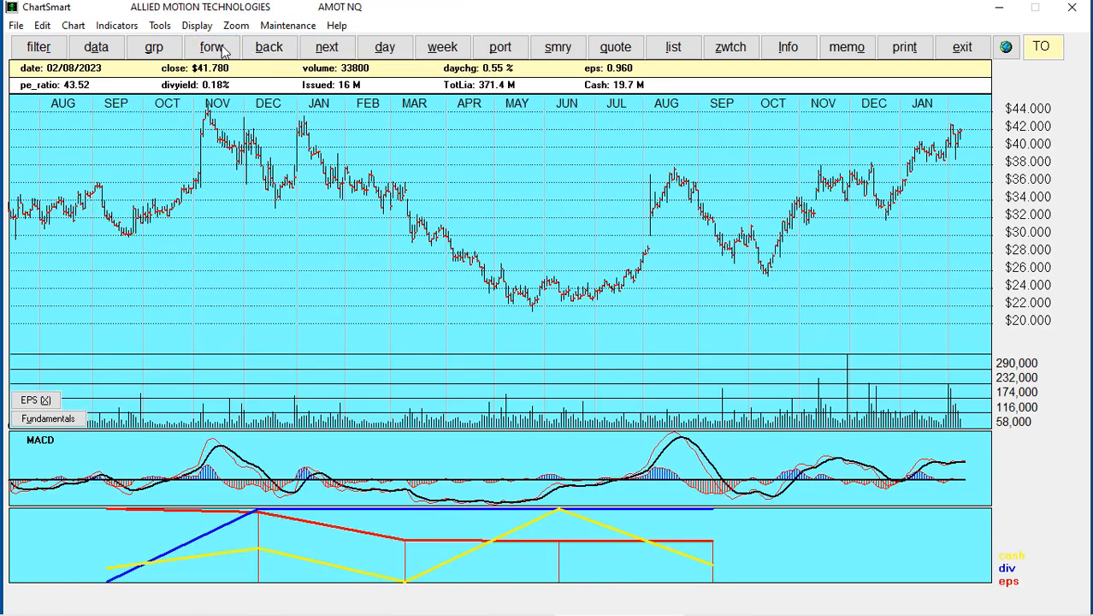
click(223, 49)
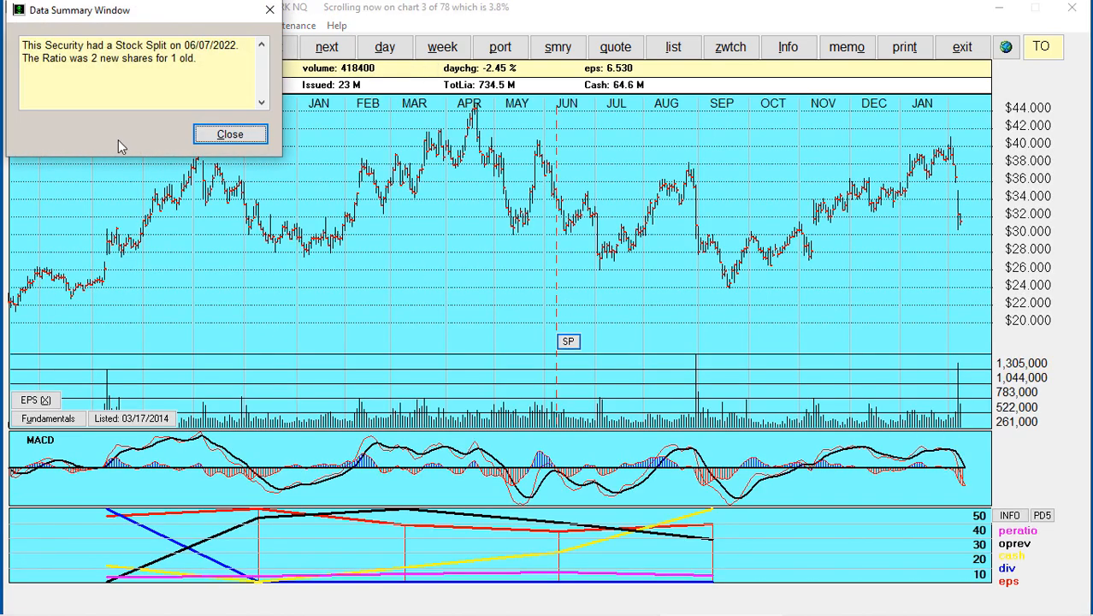
Close the stock split details and advance to the next filtered chart.
click(224, 138)
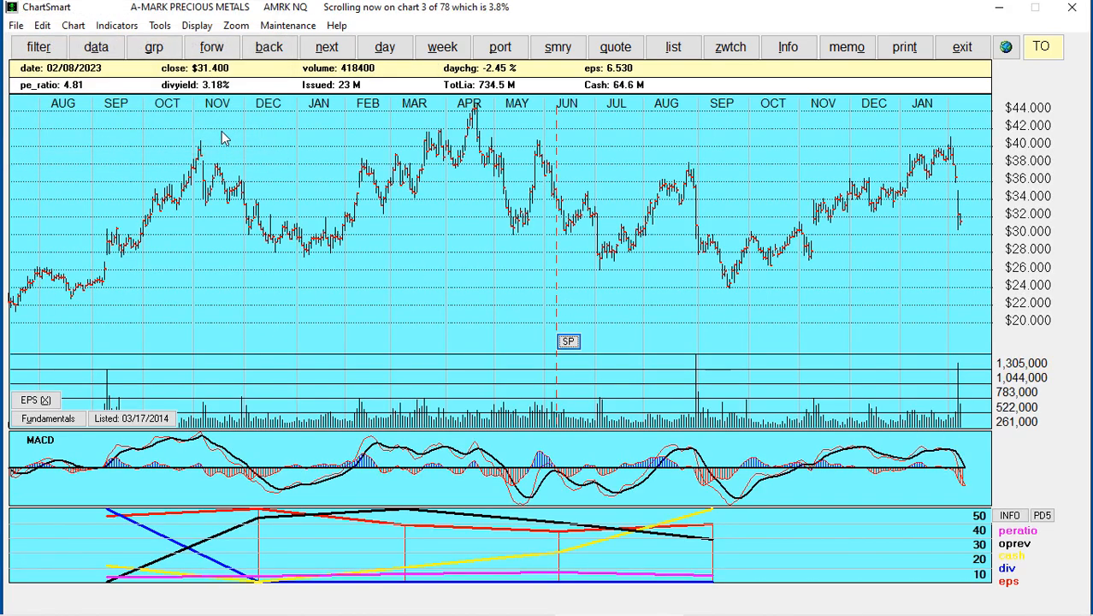
click(210, 50)
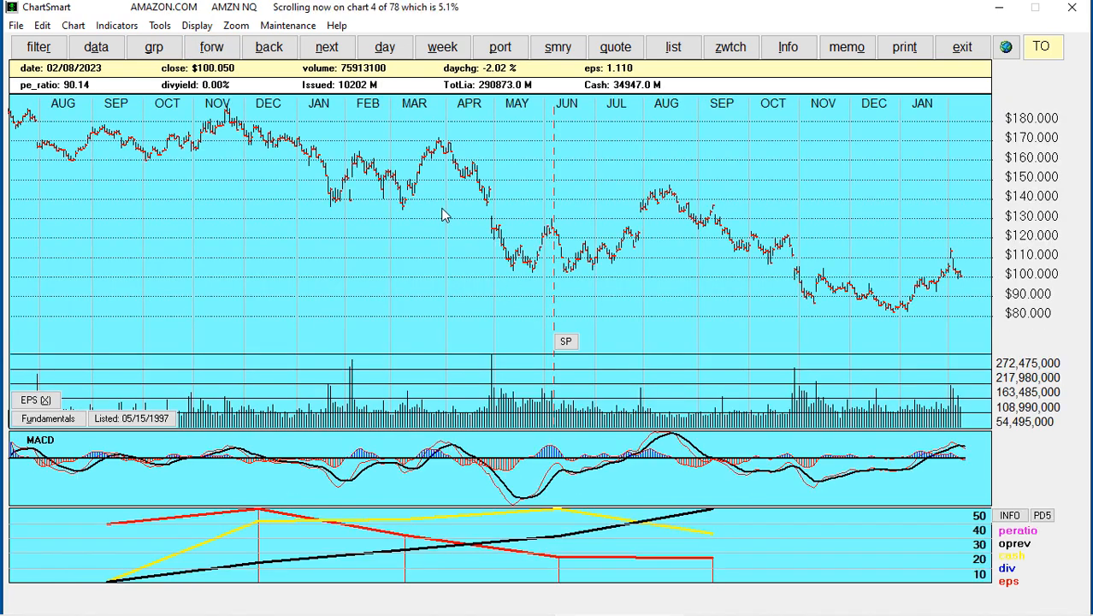
Reopen the filter criteria and remove the New York and NasDaq exchanges from the filter set.
click(39, 47)
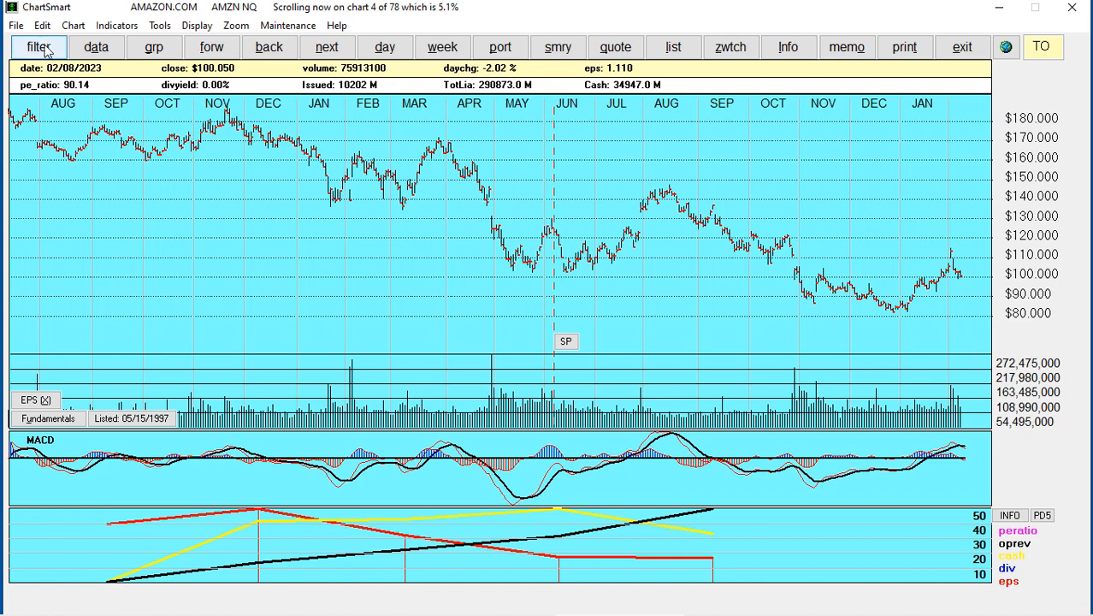
double_click(54, 76)
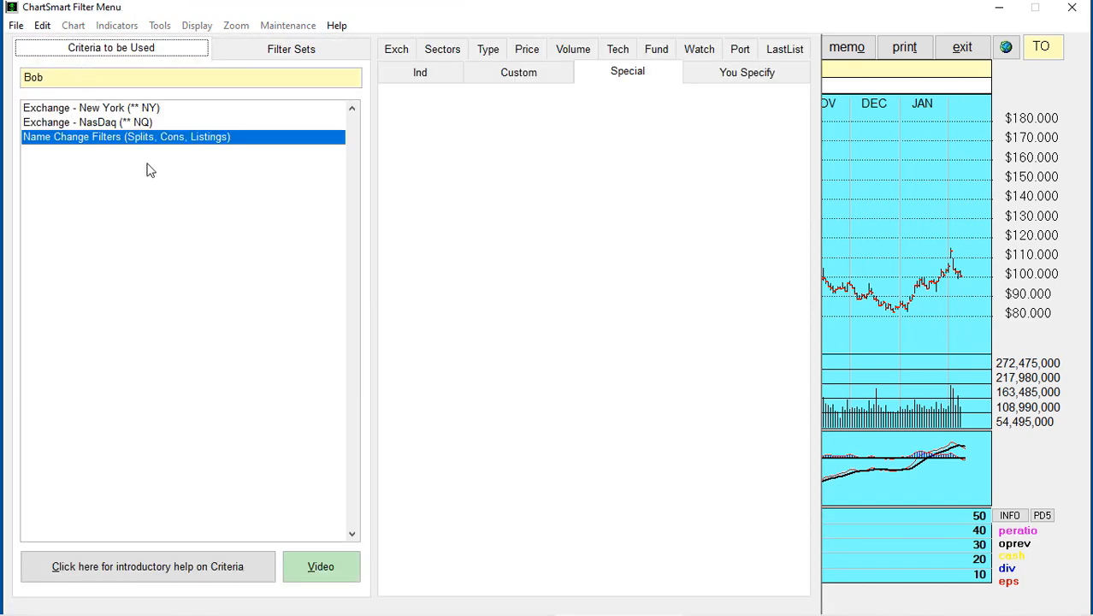
click(149, 126)
click(152, 113)
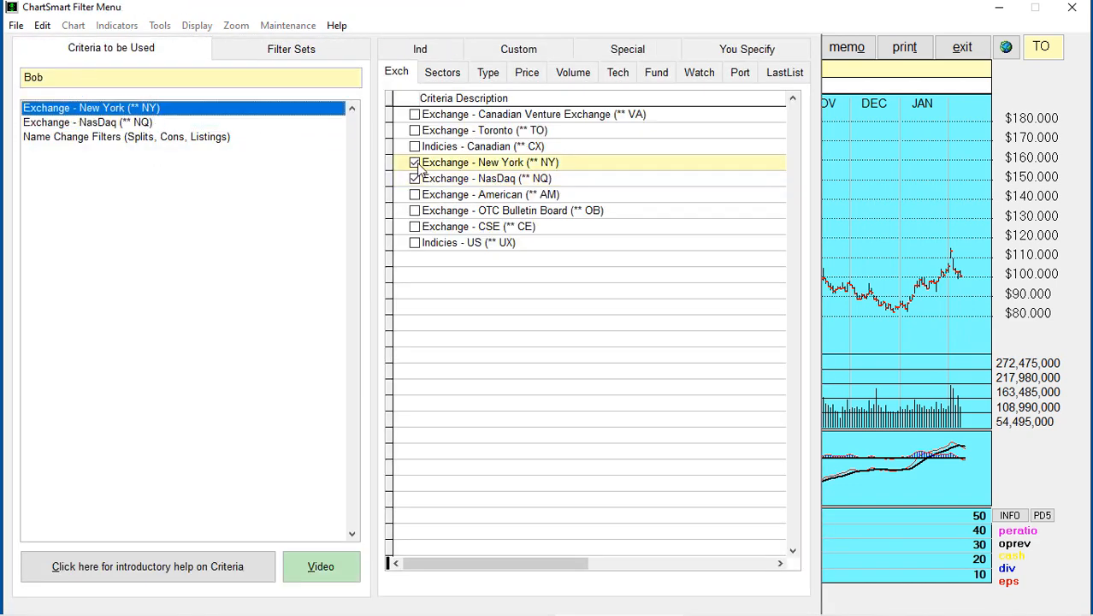
click(416, 163)
click(417, 178)
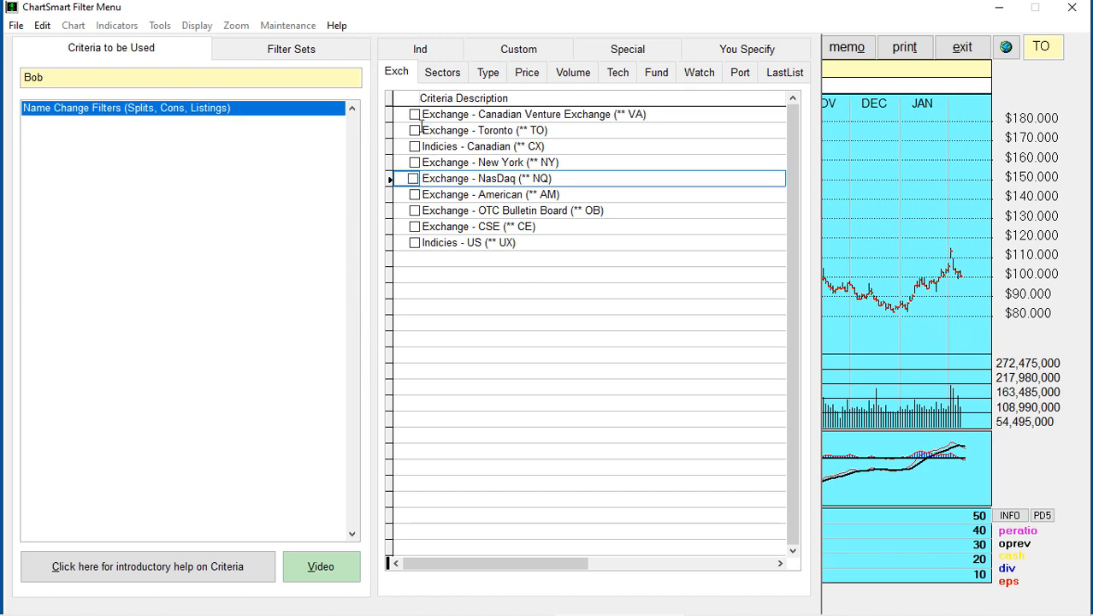
Add the Canadian Venture, Toronto and CSE exchanges to the filter set and remove the Name Change Filters (Splits, Cons, Listings) criterion.
click(414, 114)
click(415, 131)
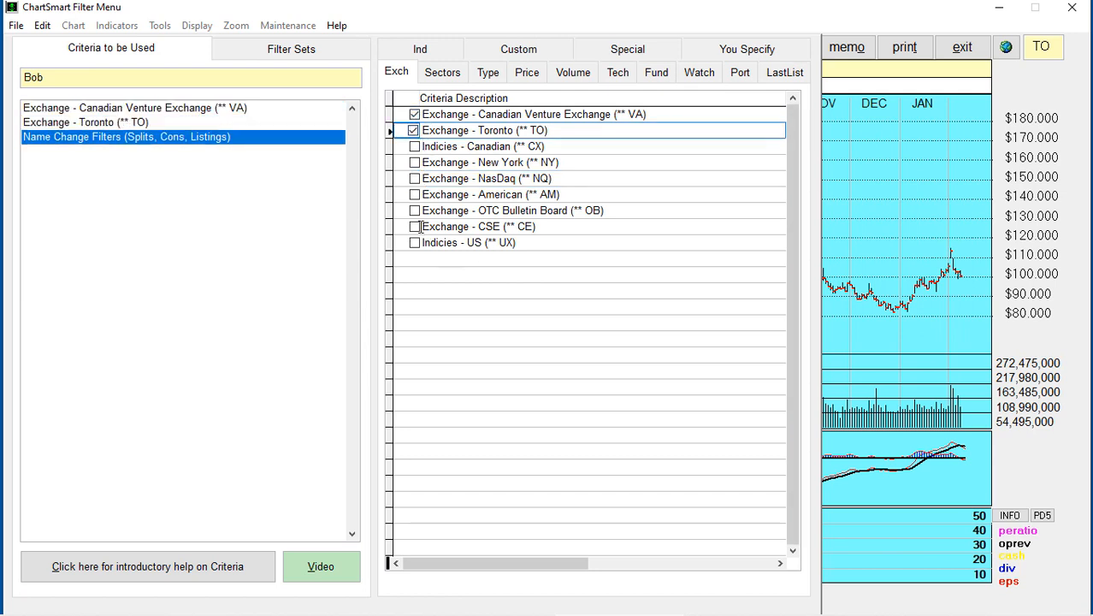
click(413, 226)
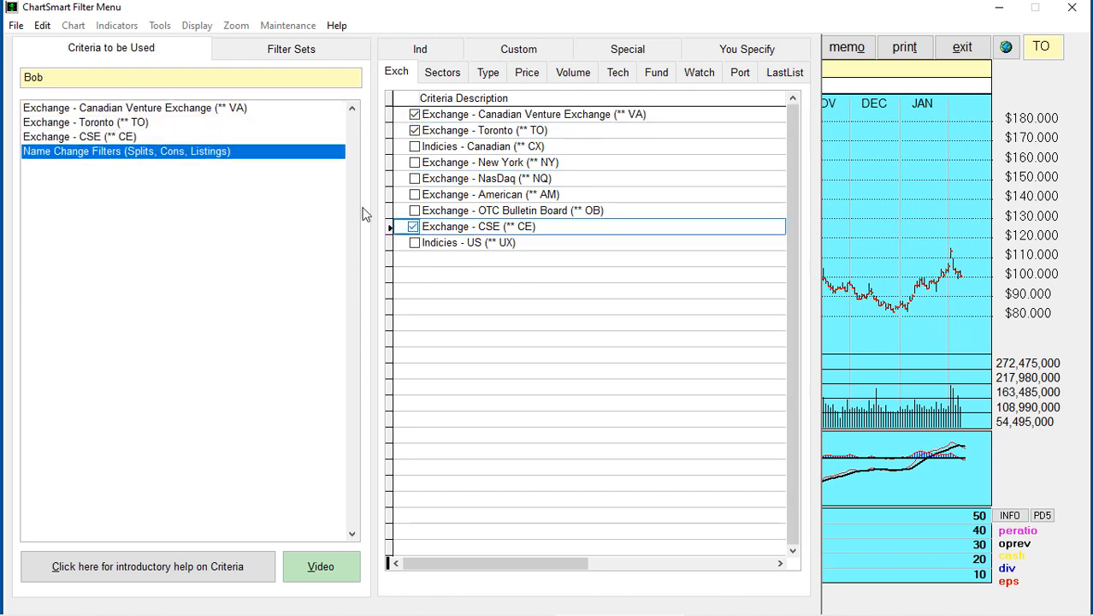
click(106, 153)
click(415, 146)
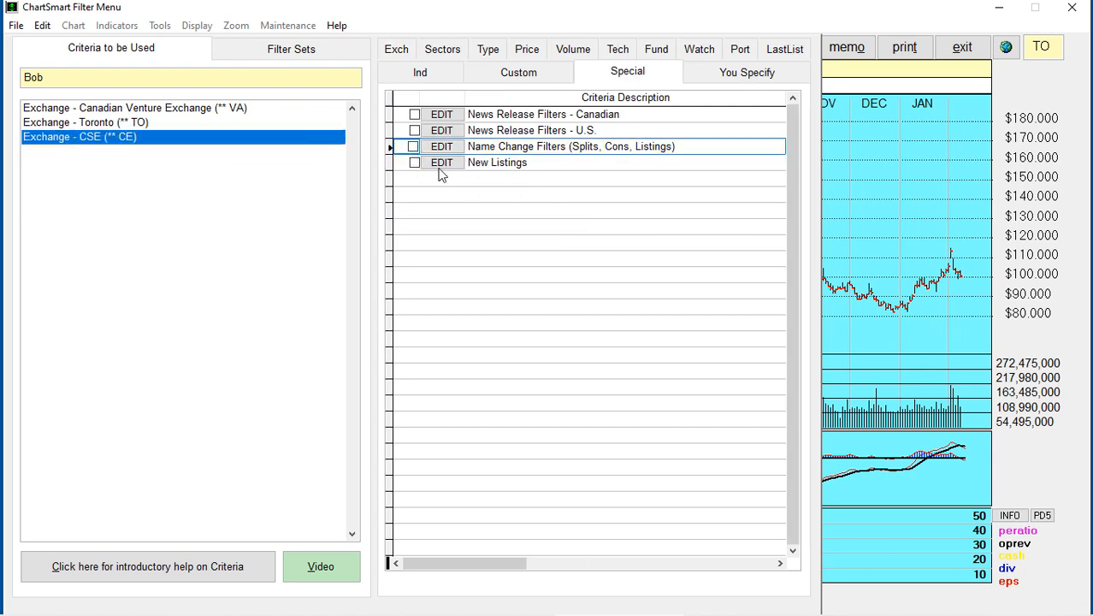
click(450, 153)
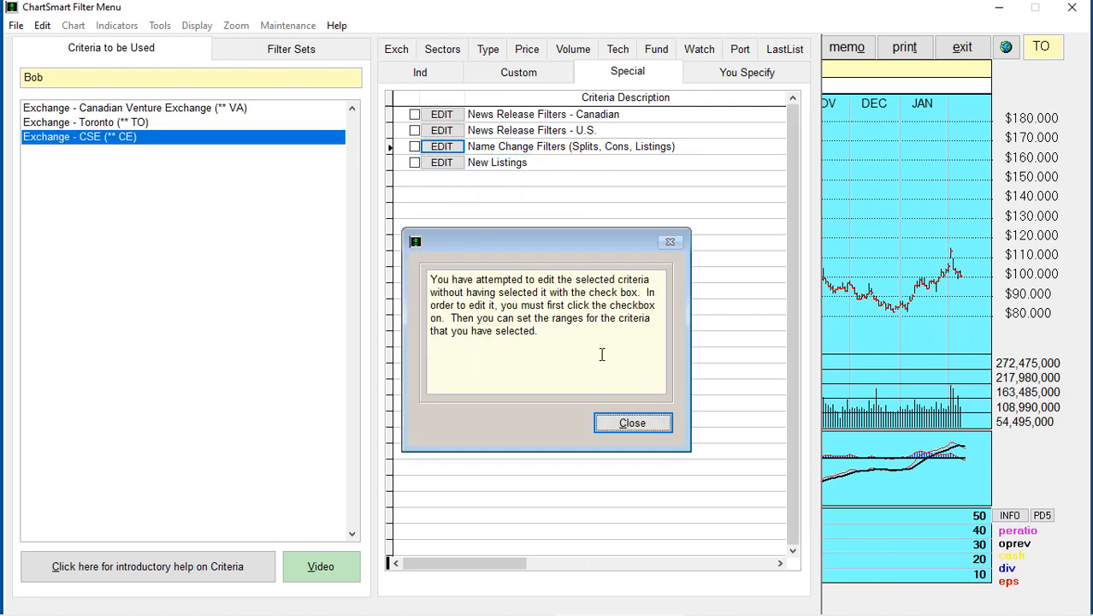
click(631, 424)
click(438, 150)
click(631, 422)
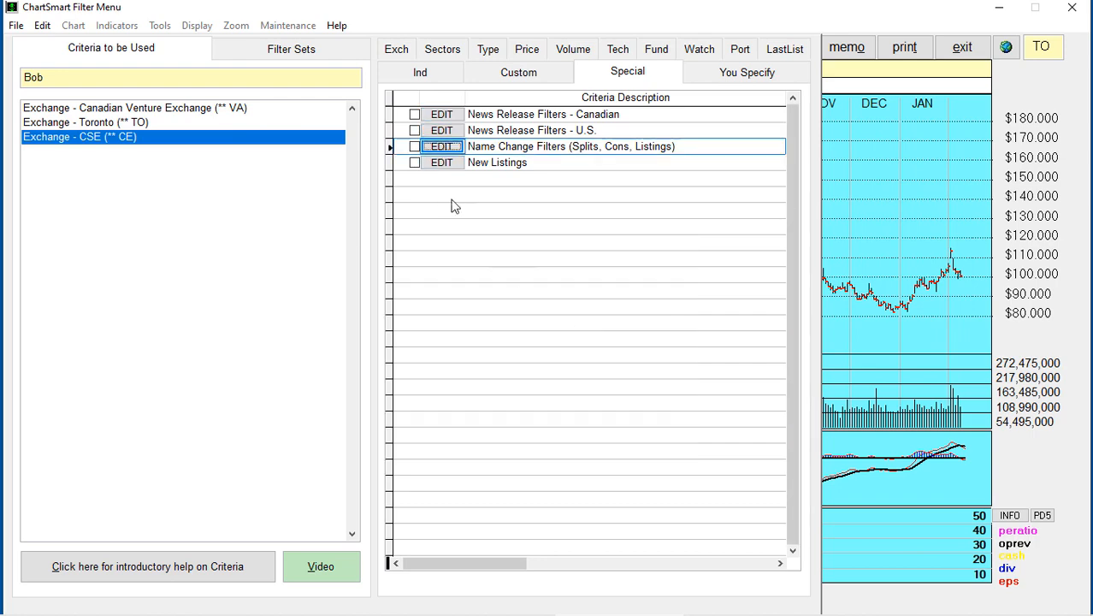
click(414, 148)
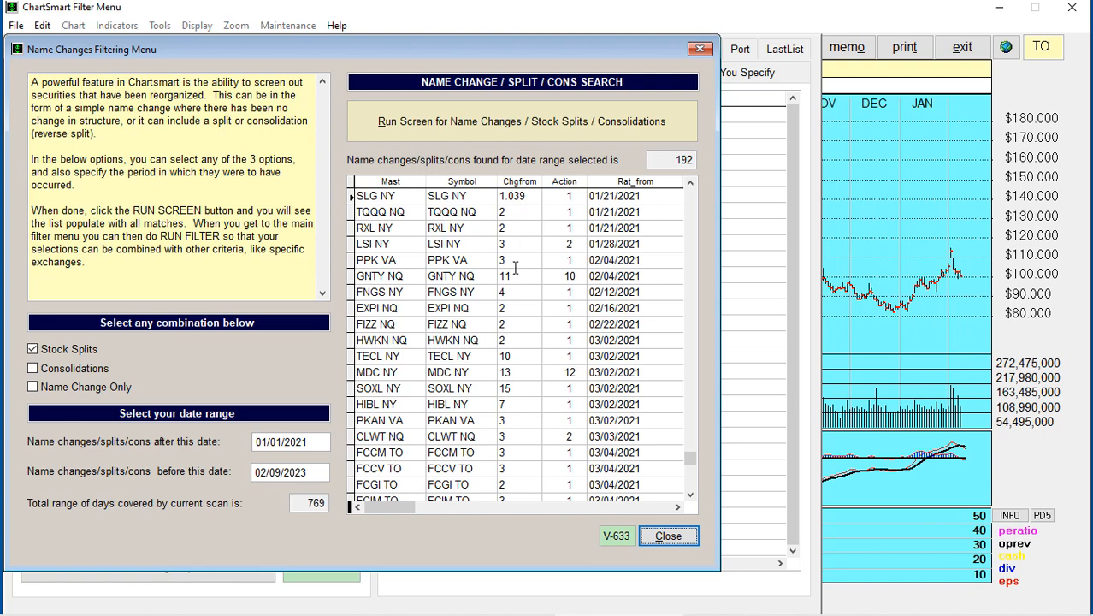
click(675, 538)
click(674, 537)
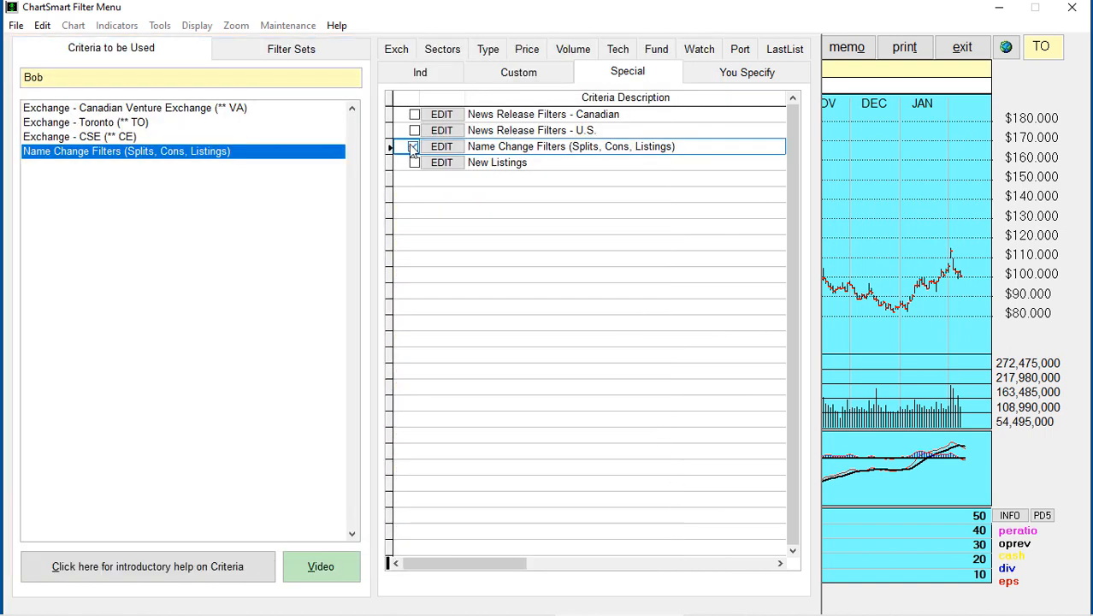
click(412, 148)
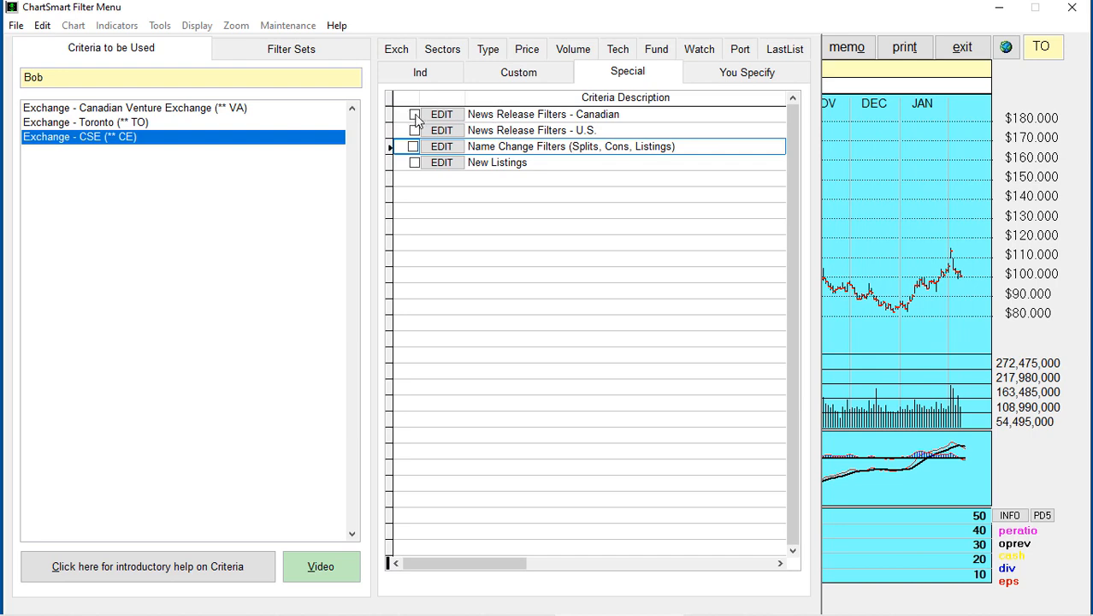
Add the News Release Filters - Canadian criterion, run its headline search for PRIVATE PLACE and close the results and the news filter.
click(415, 116)
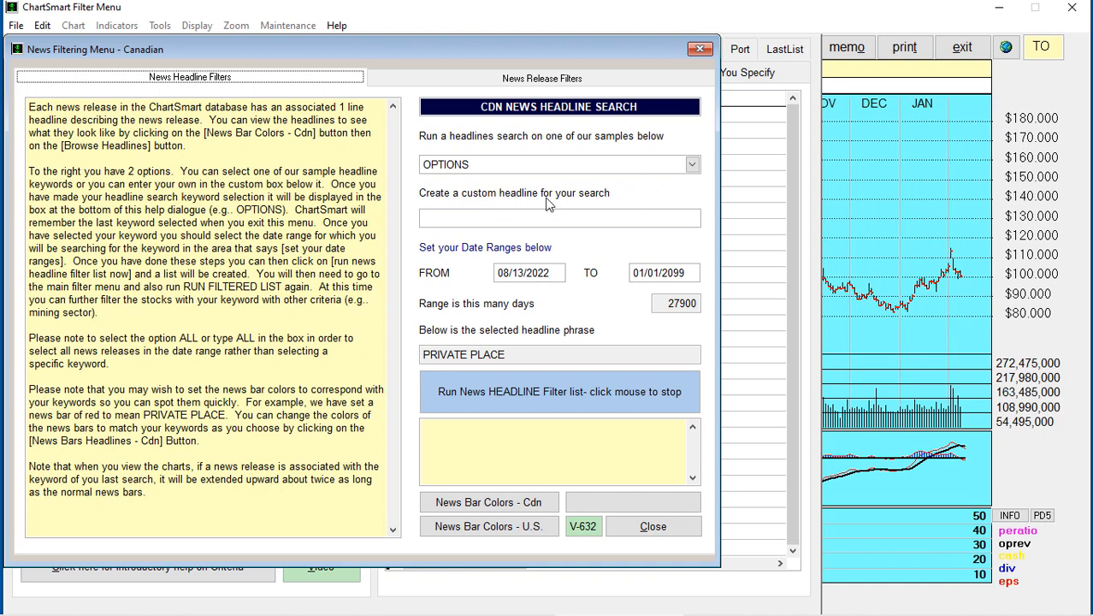
click(689, 164)
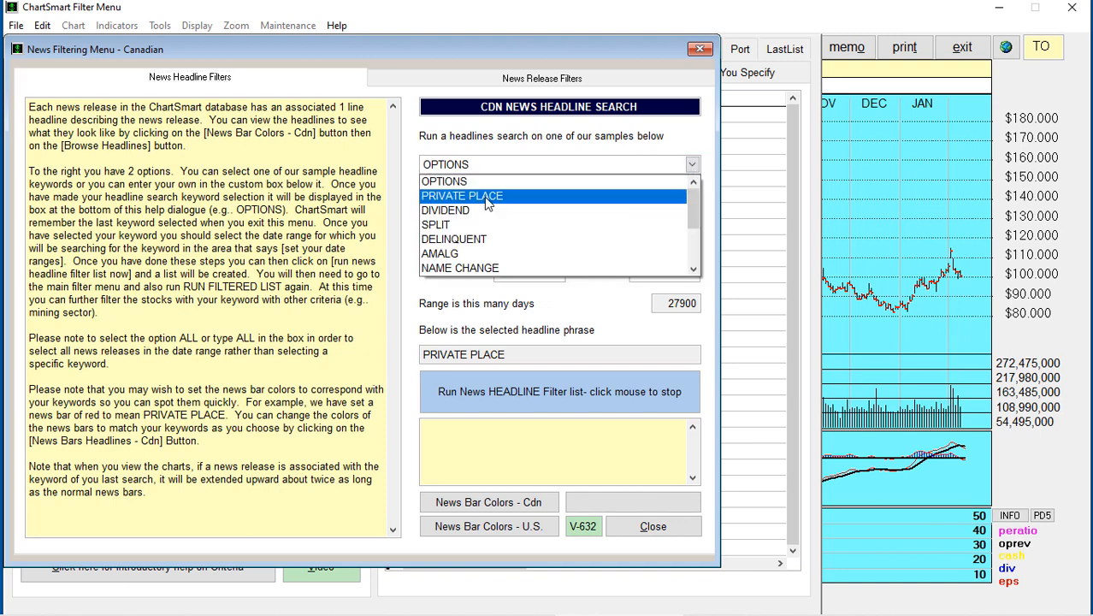
click(569, 196)
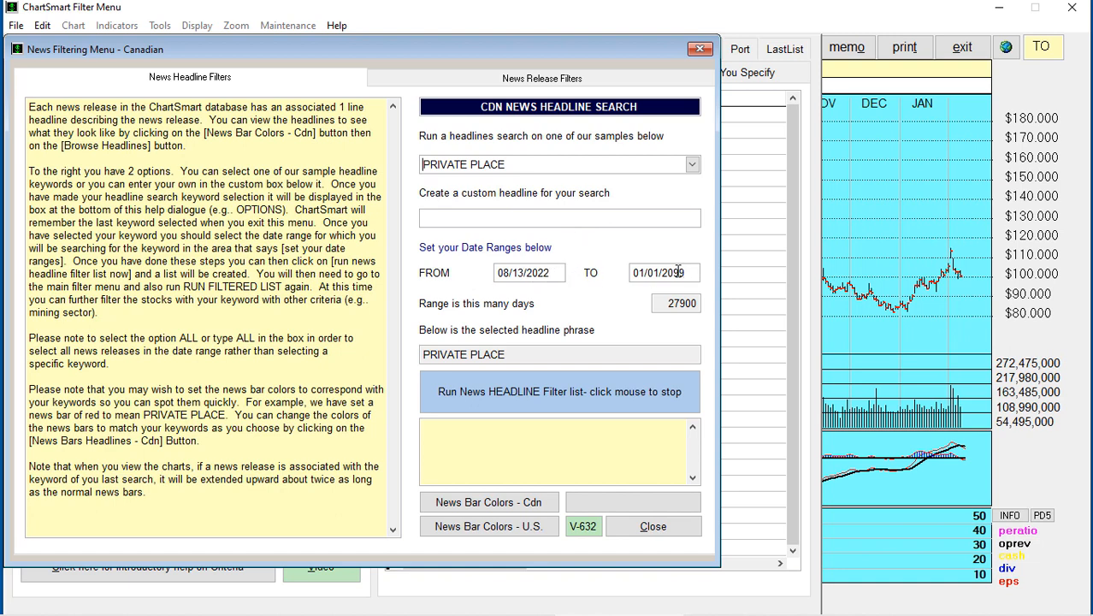
click(507, 391)
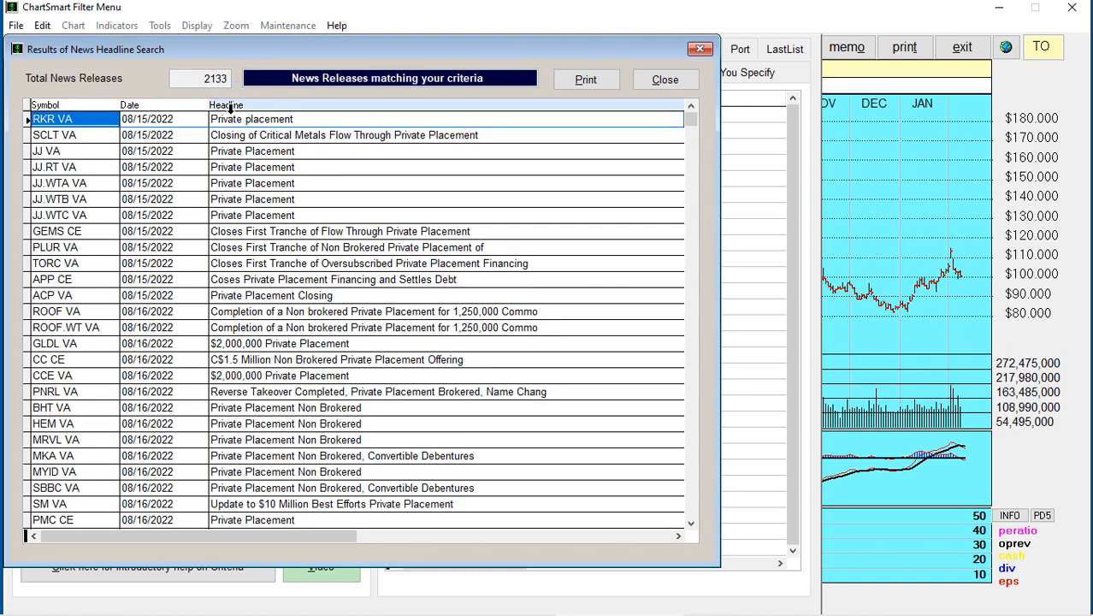
click(663, 78)
click(384, 296)
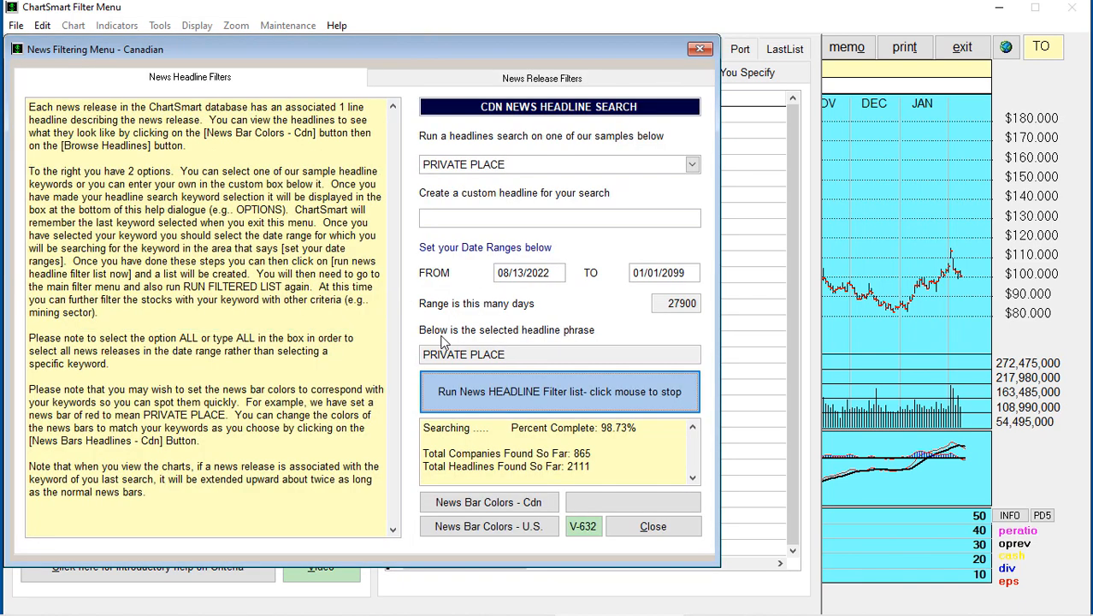
click(653, 526)
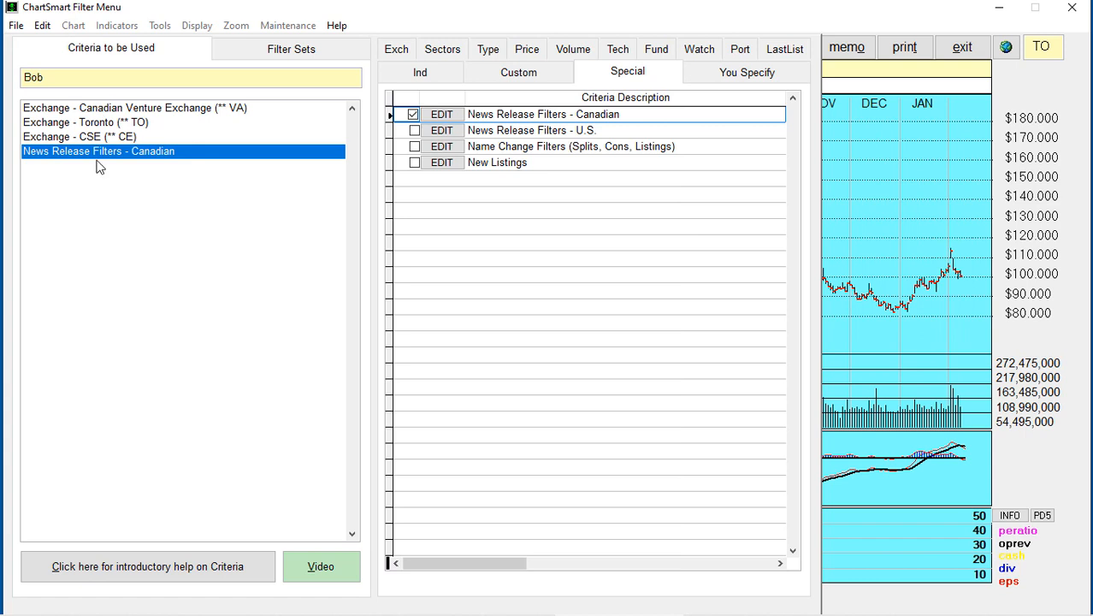
Run the filtered list with the Canadian news release criterion, send it to GRP and begin scrolling the charts.
click(258, 51)
click(253, 490)
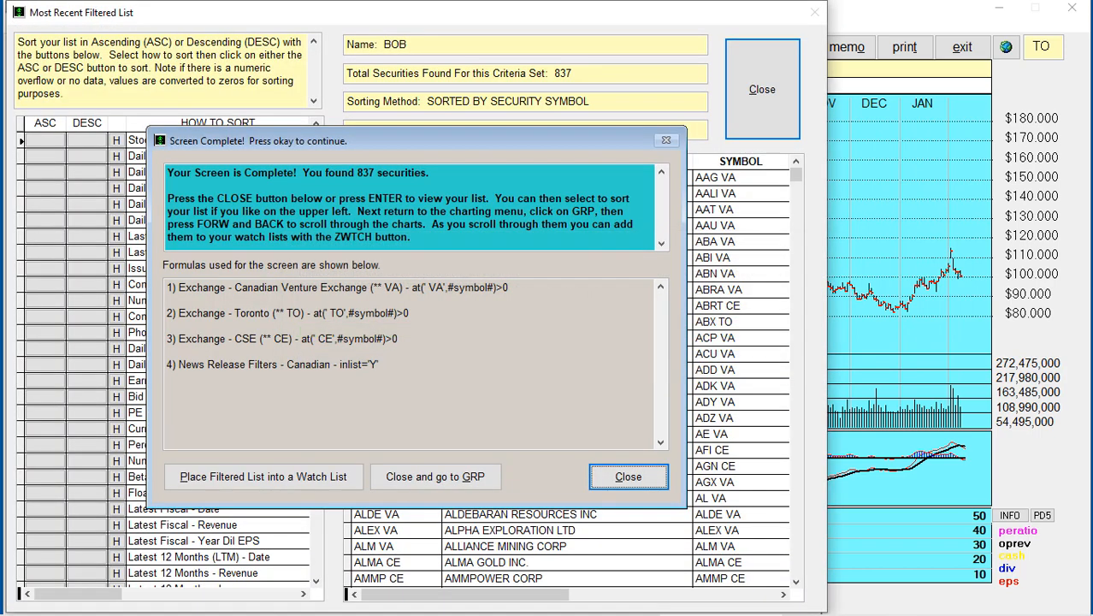
click(417, 479)
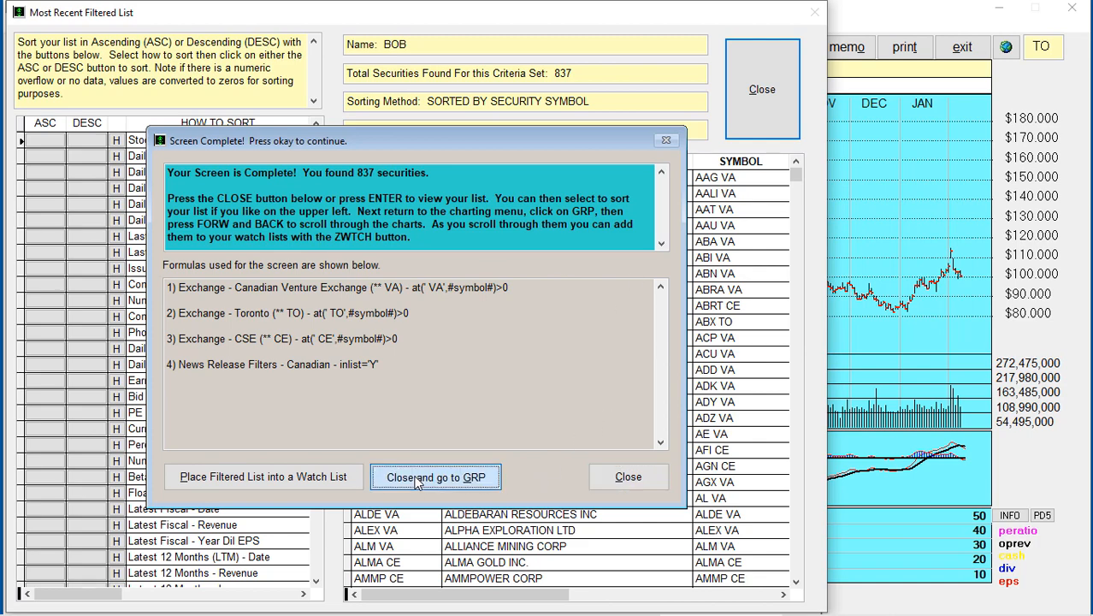
click(328, 526)
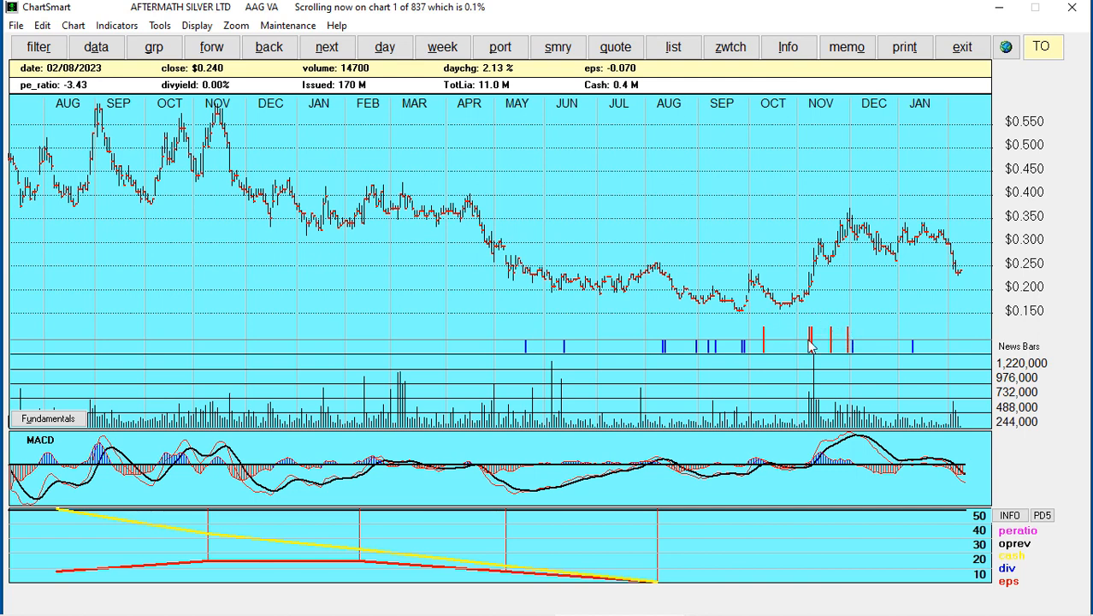
View the 10/12/2022 news release from the first chart's news bars, highlight its private placement headline and close it.
click(764, 345)
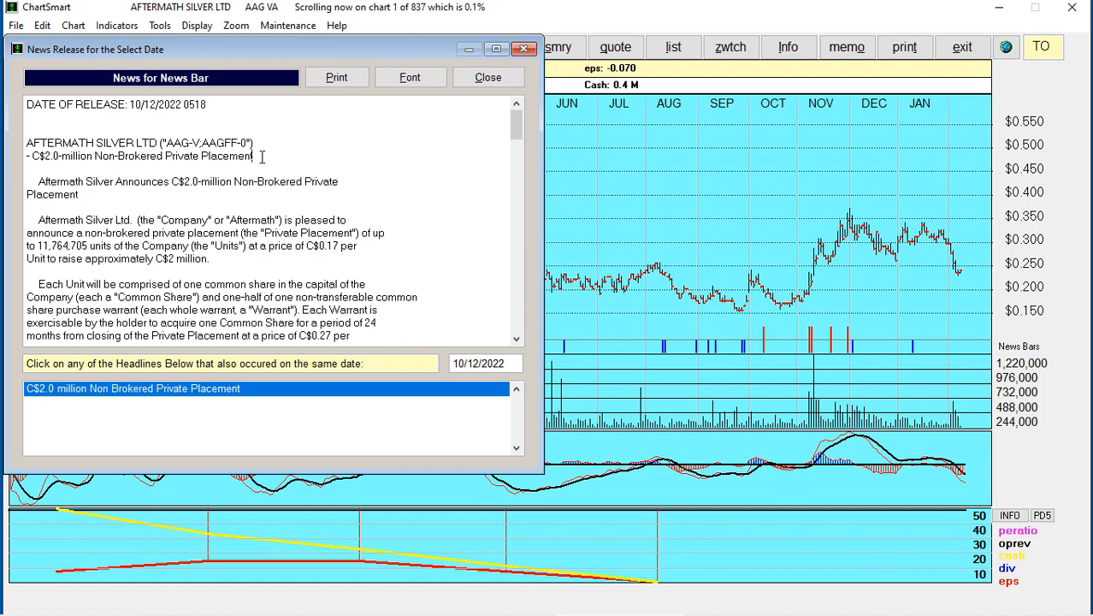
drag(262, 158, 21, 156)
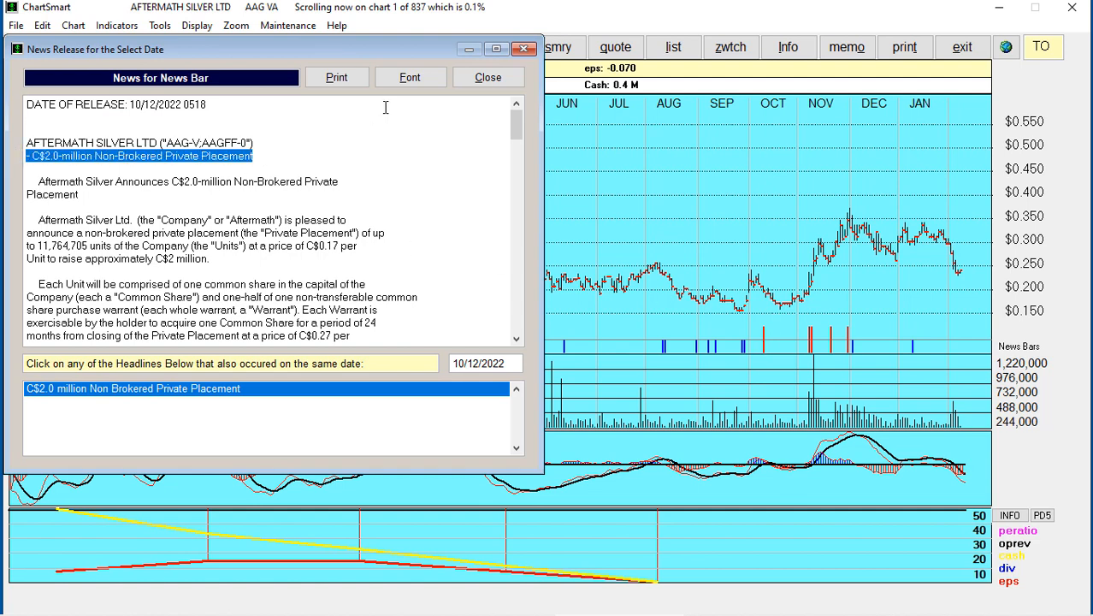
click(478, 77)
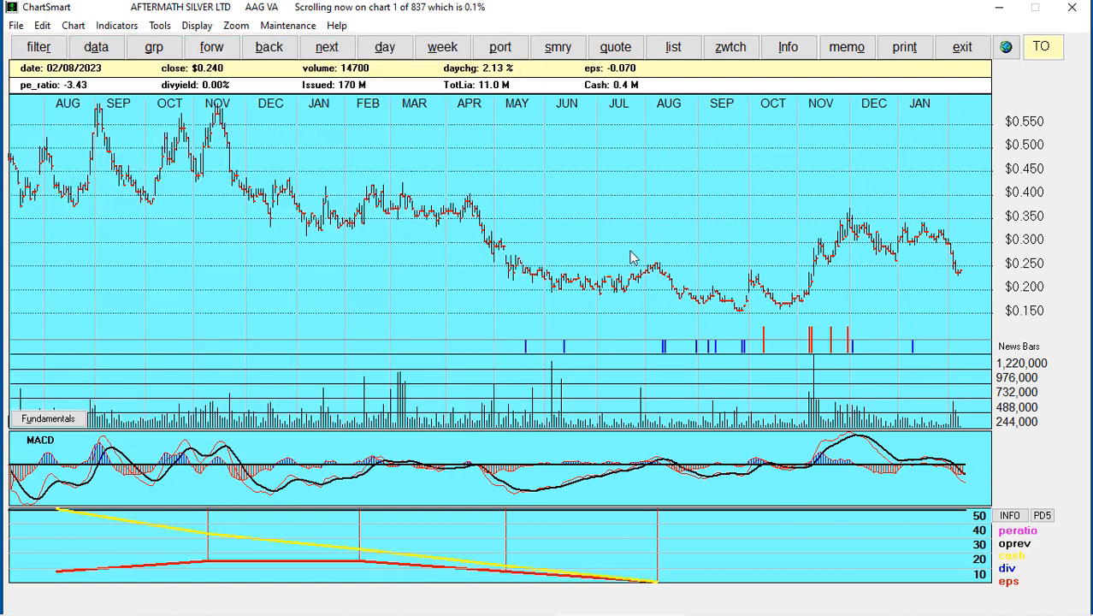
Return to the filter set's criteria, view the description of the Canadian Venture Exchange criterion and close it.
click(47, 52)
click(141, 49)
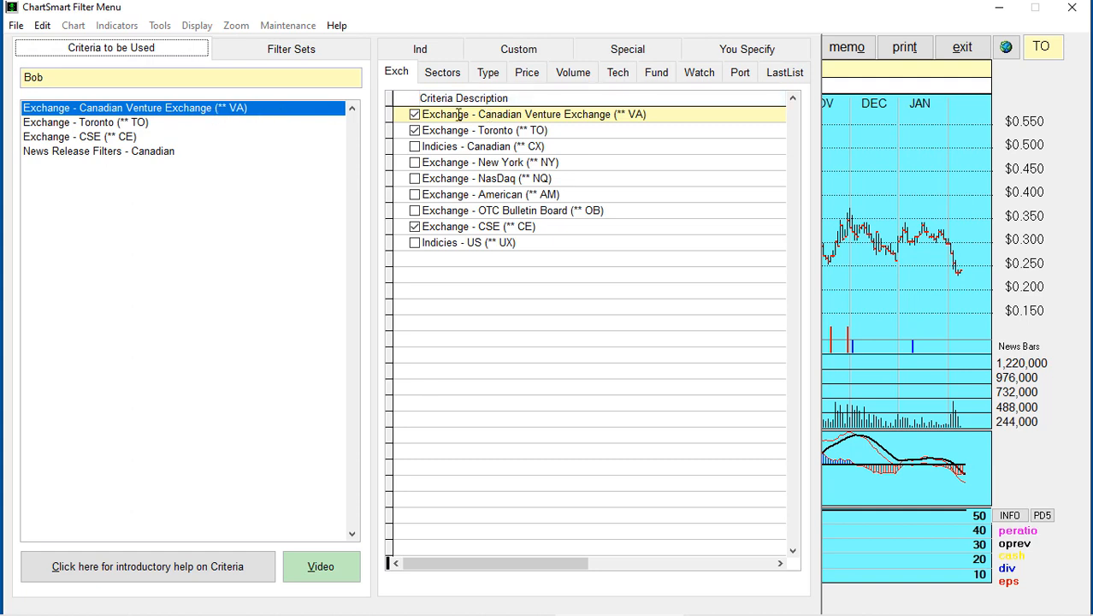
click(454, 115)
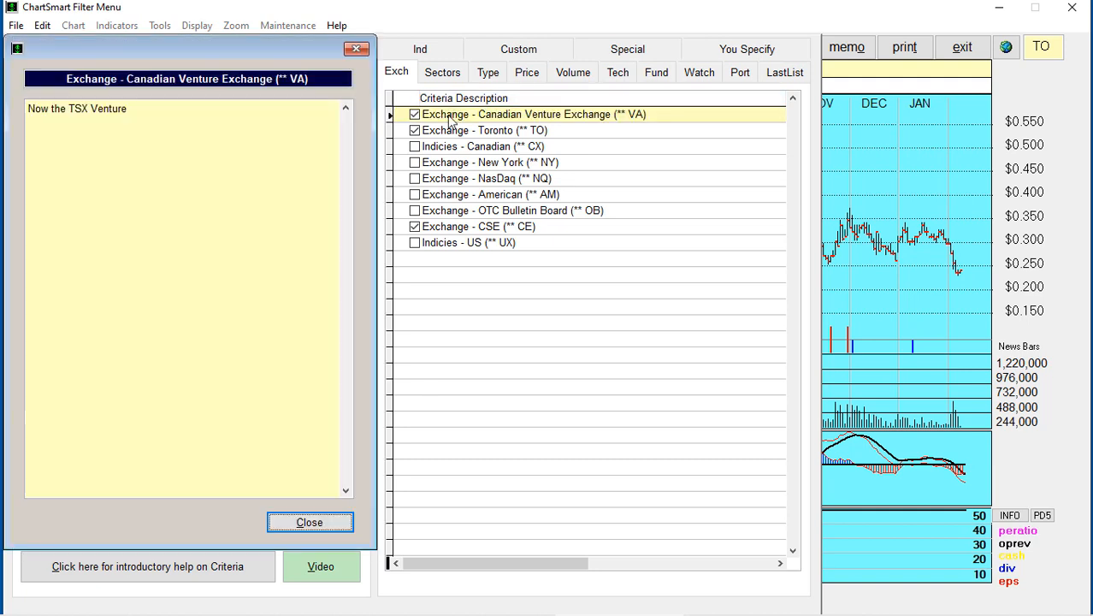
click(308, 522)
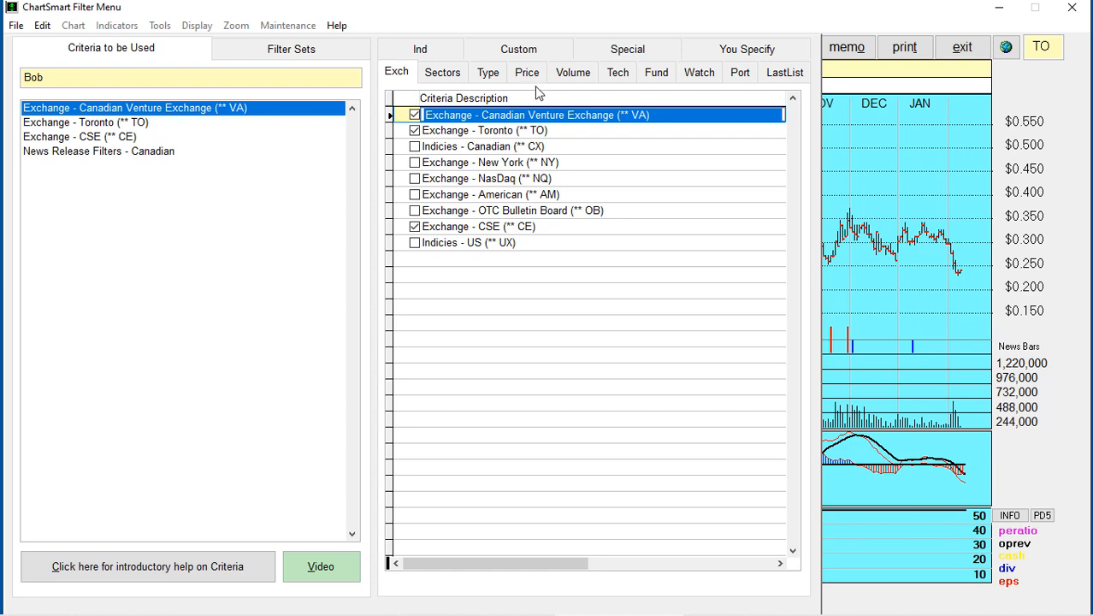
Reopen the Canadian news release filter for editing, compare its headline and news content search options, and close it.
click(117, 153)
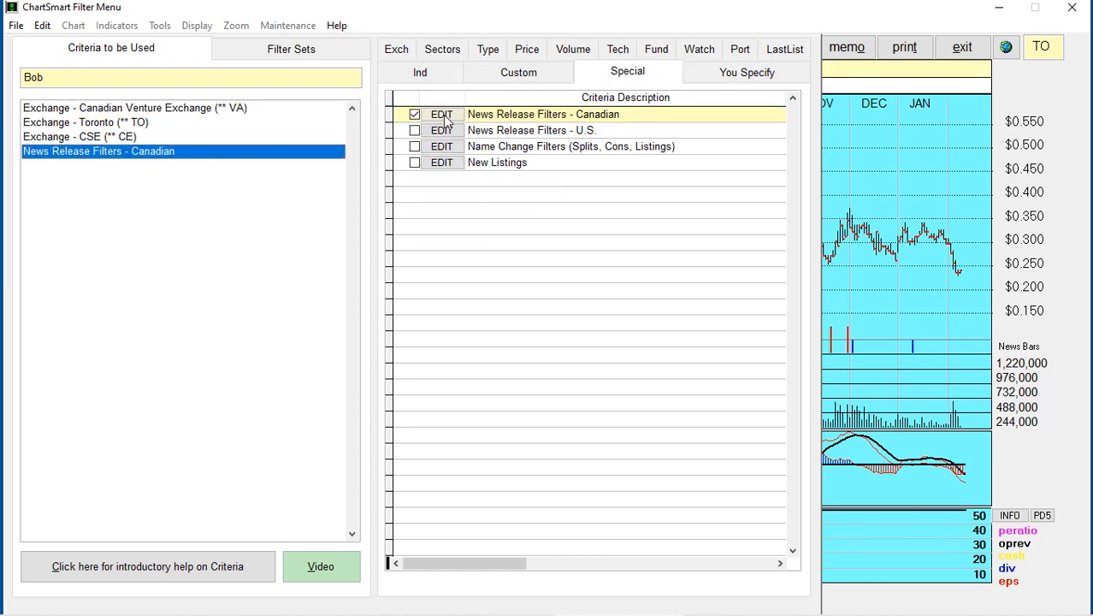
click(442, 119)
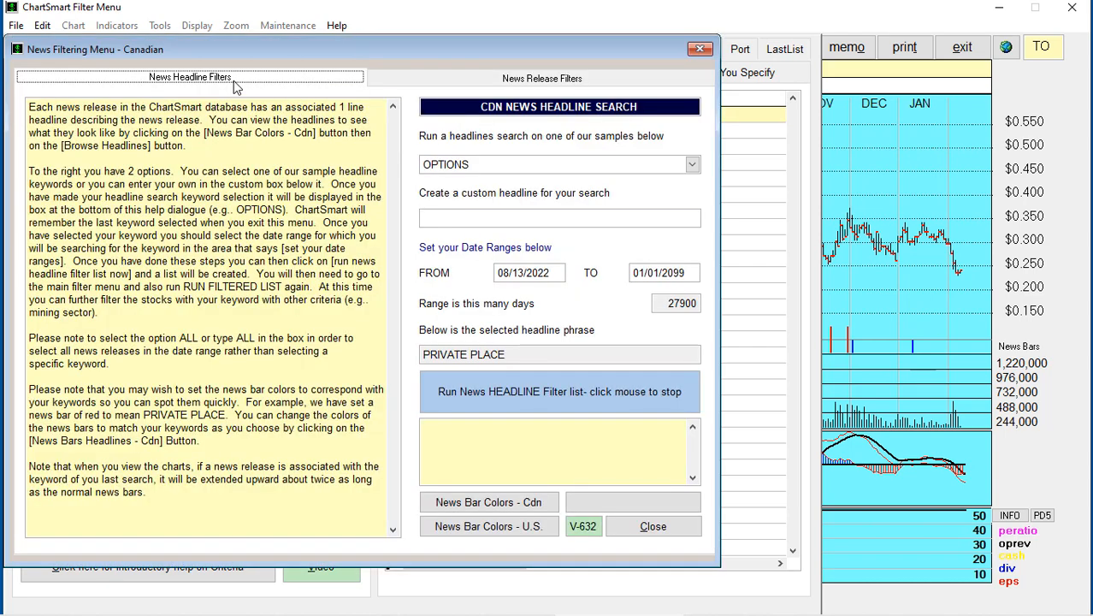
click(505, 84)
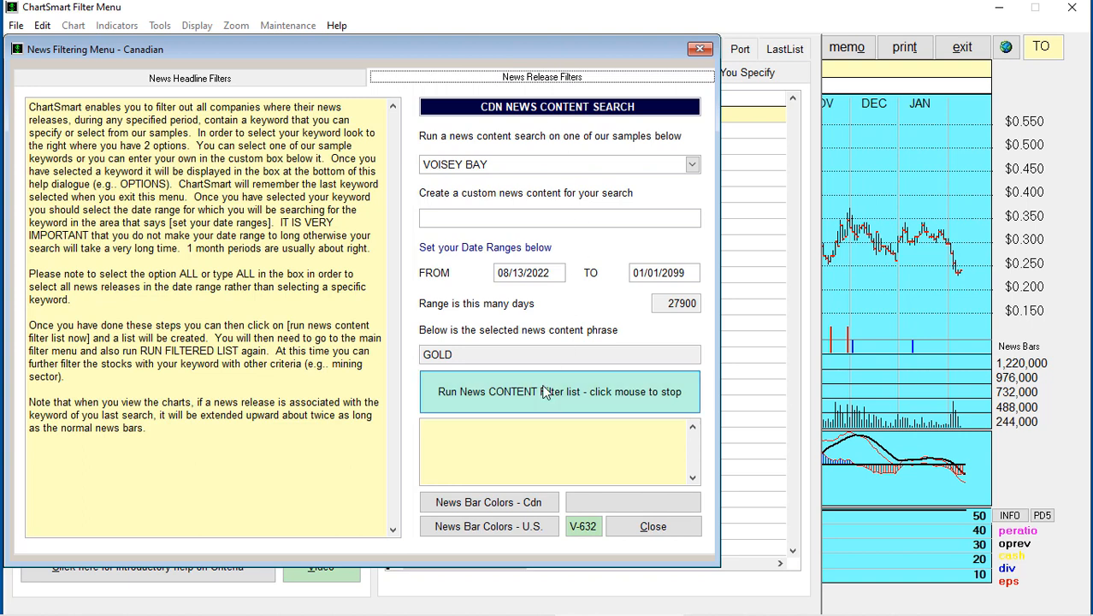
click(240, 84)
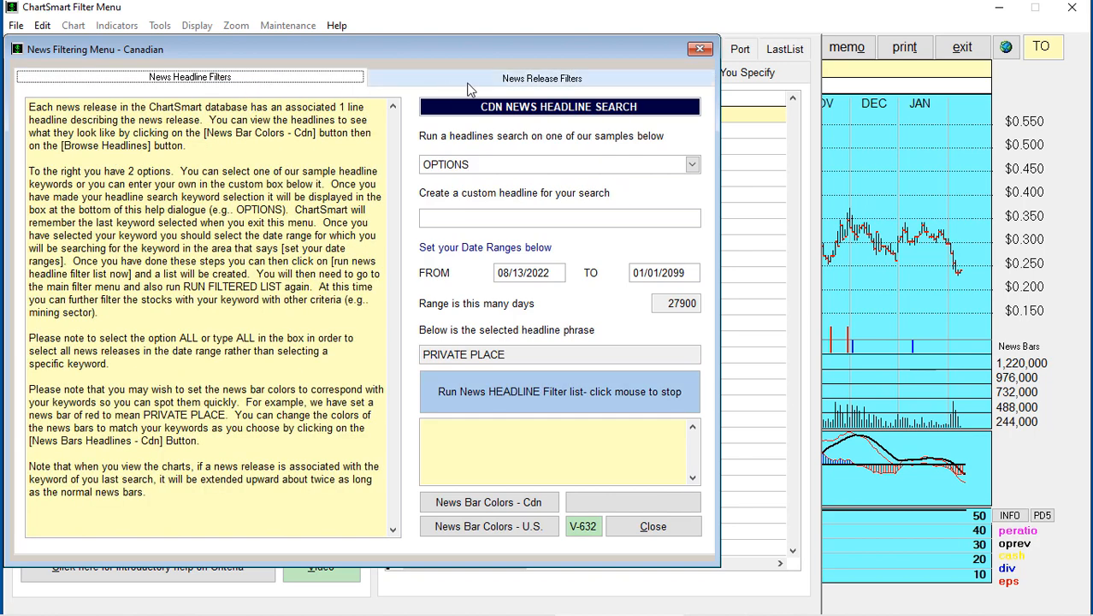
click(472, 84)
click(263, 81)
click(431, 75)
click(341, 72)
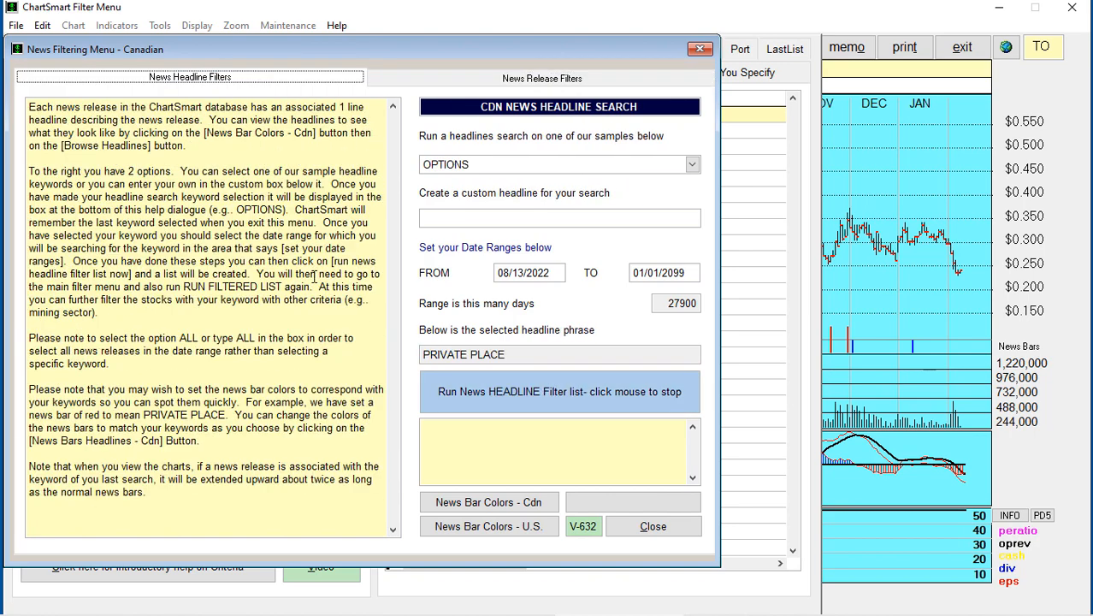
click(648, 525)
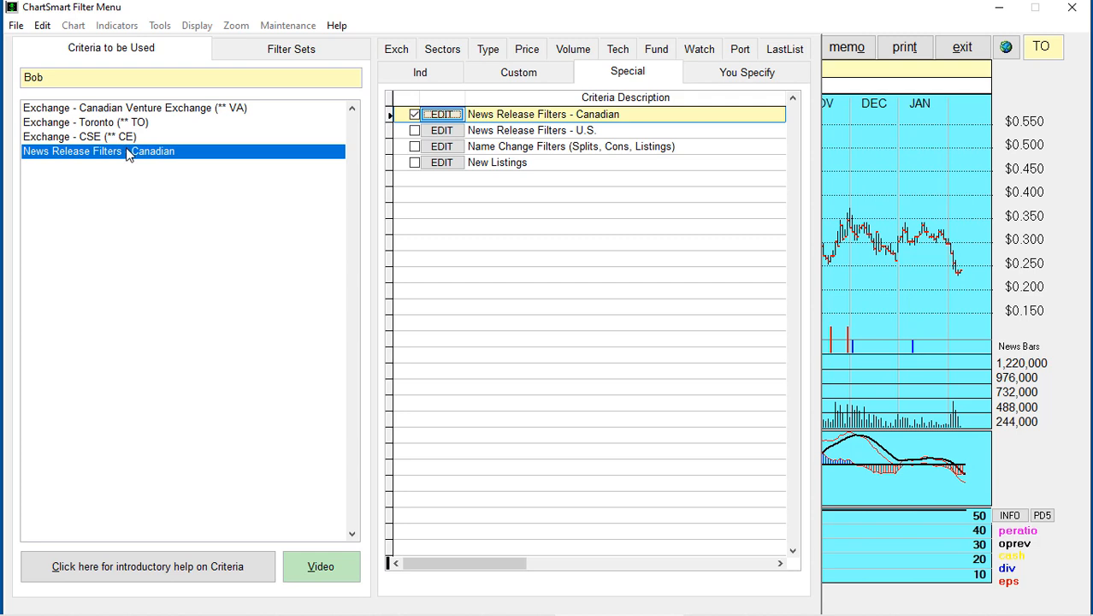
Remove the Canadian news release criterion and add the custom criterion Current Assets greater than Current Liabilities.
click(414, 115)
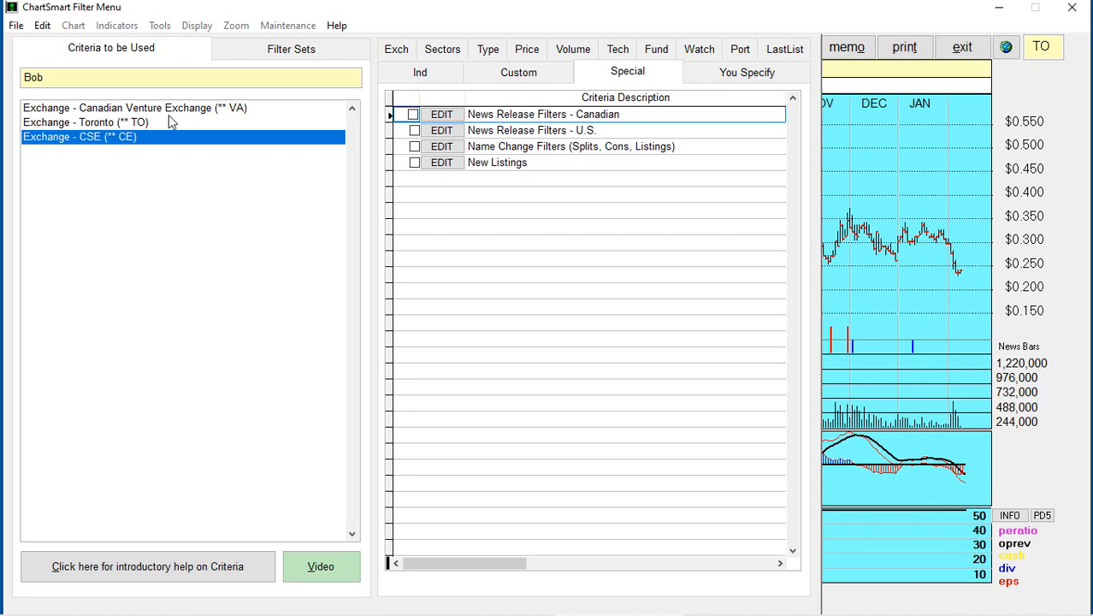
click(732, 76)
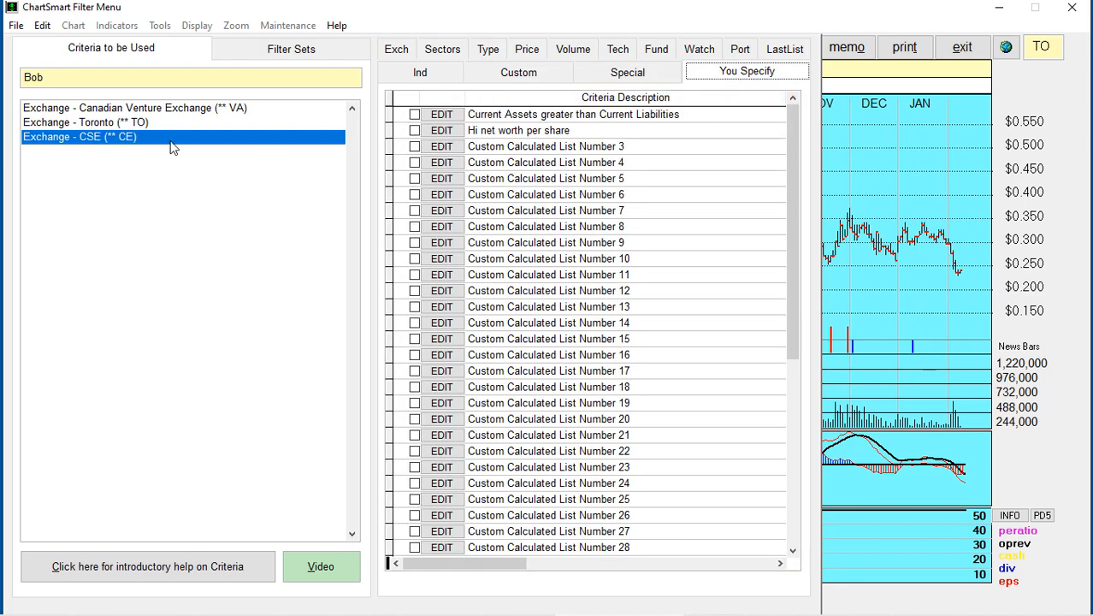
click(416, 120)
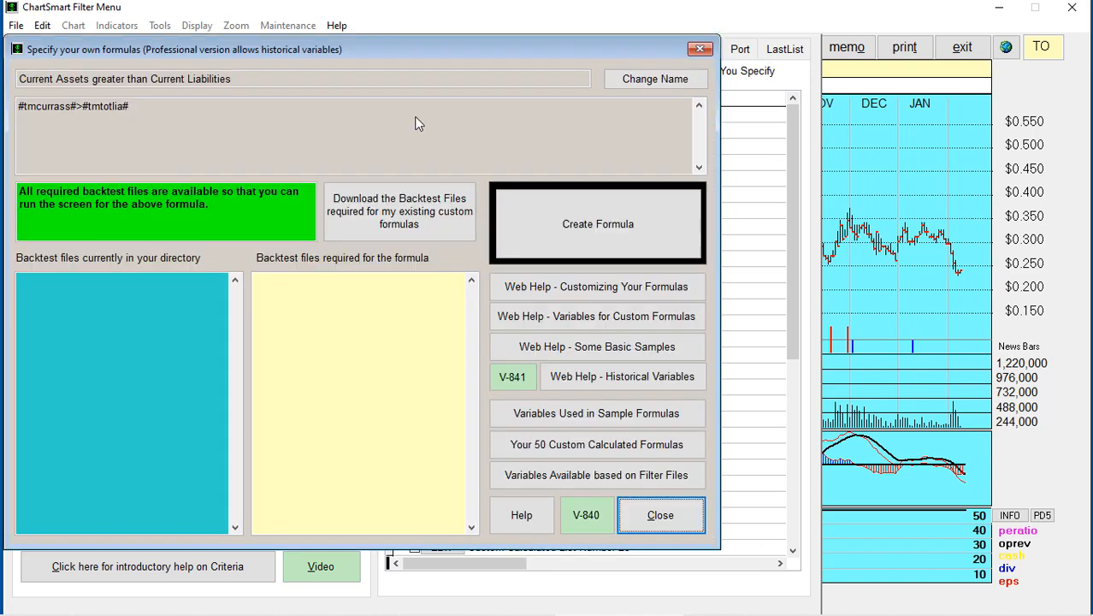
Inspect the current assets formula in the Formula Entry window, close that window and highlight the #tmtotlia# variable.
drag(171, 109, 16, 107)
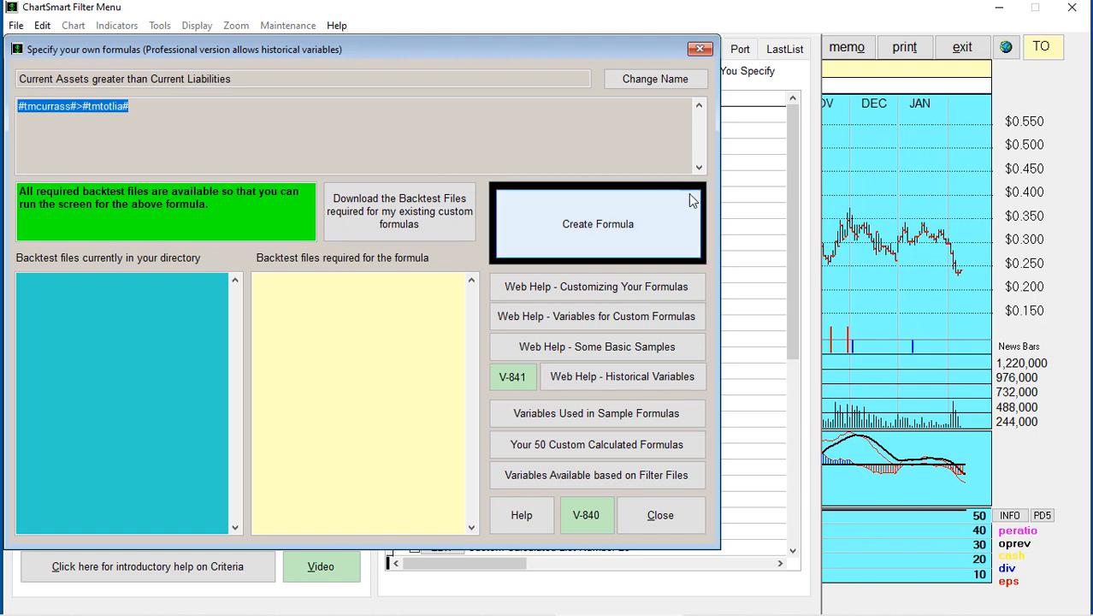
click(599, 225)
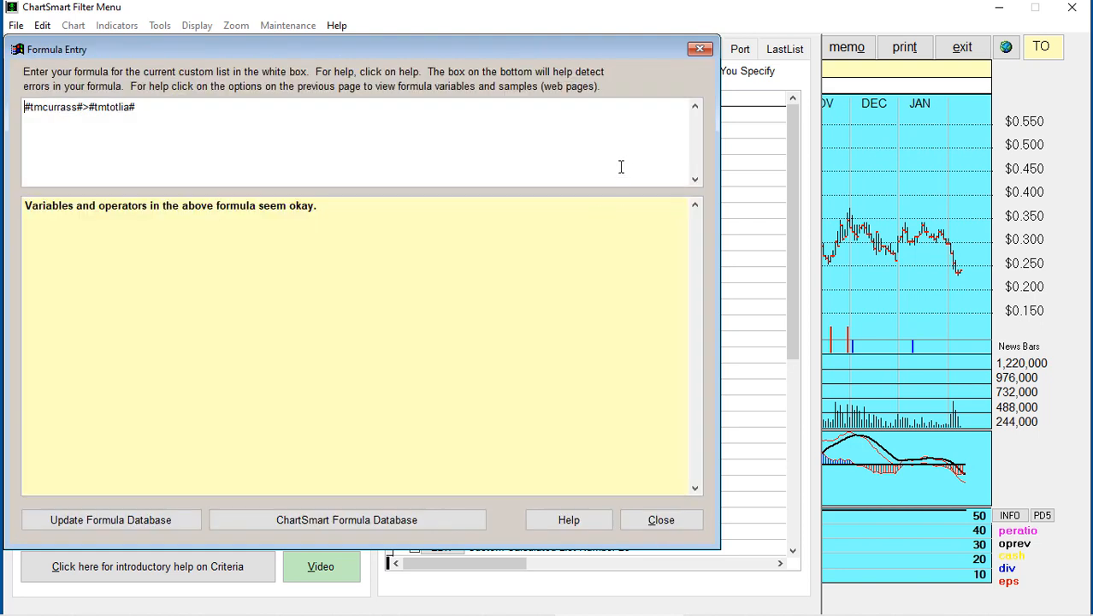
click(701, 51)
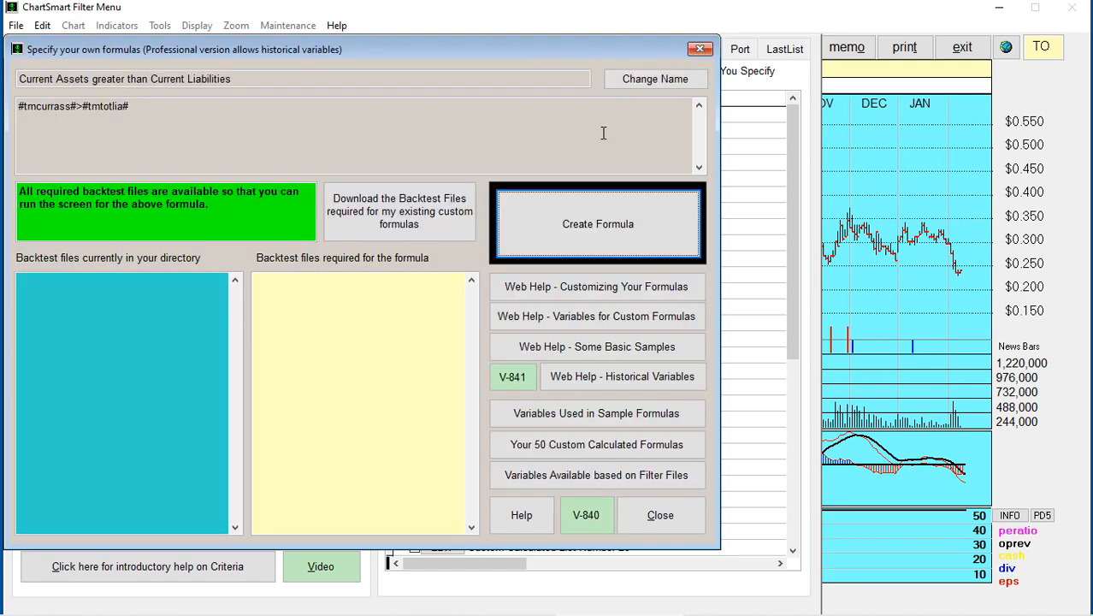
drag(130, 107, 82, 108)
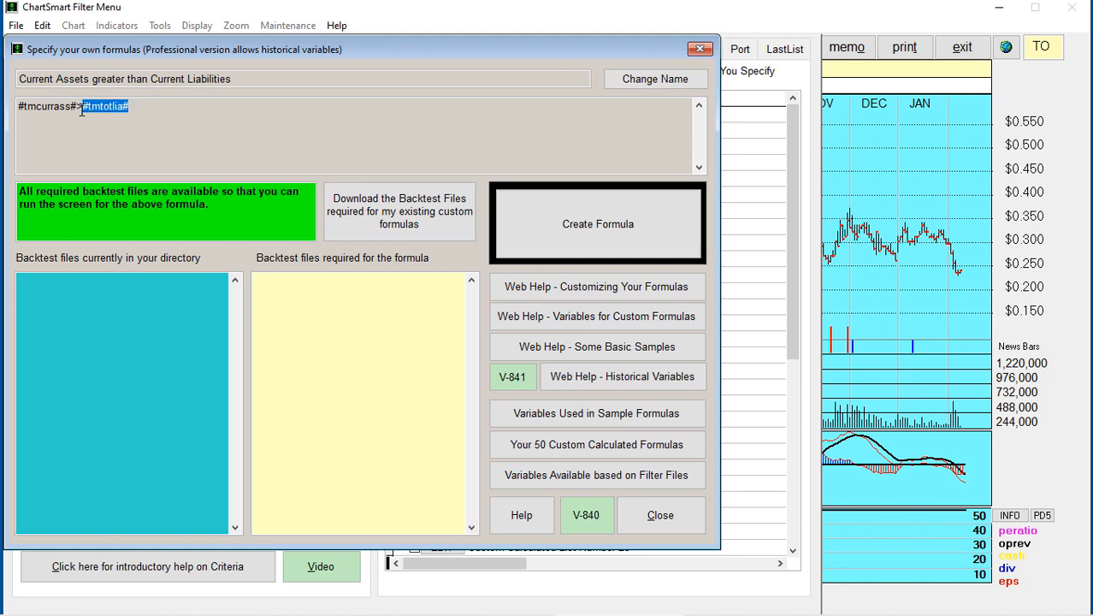
Open the web help on variables for custom formulas and examine the technical and fundamental screening variables.
click(576, 318)
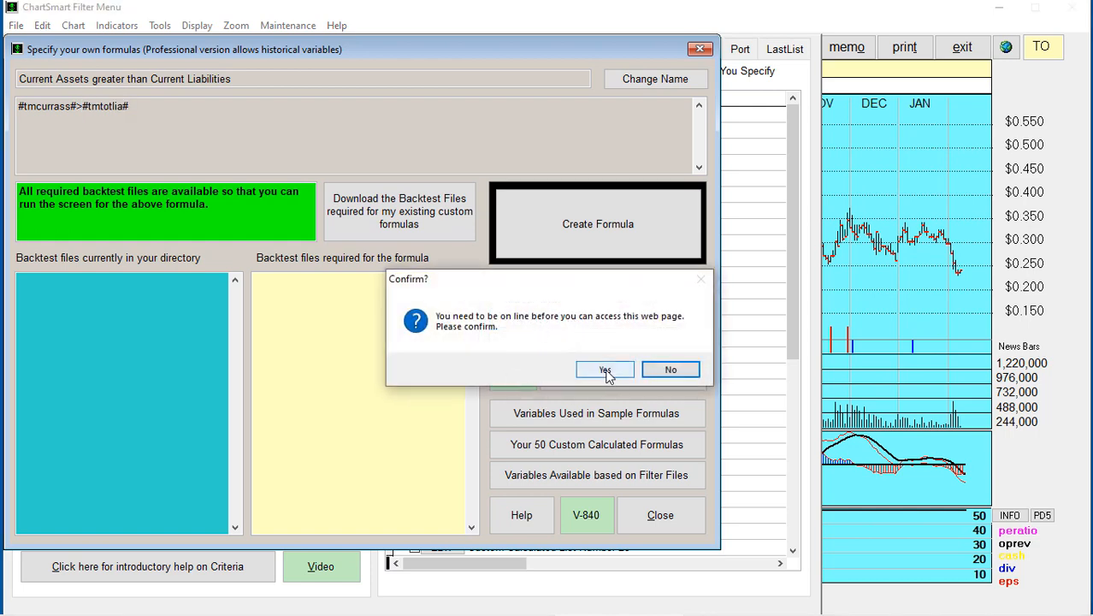
click(604, 369)
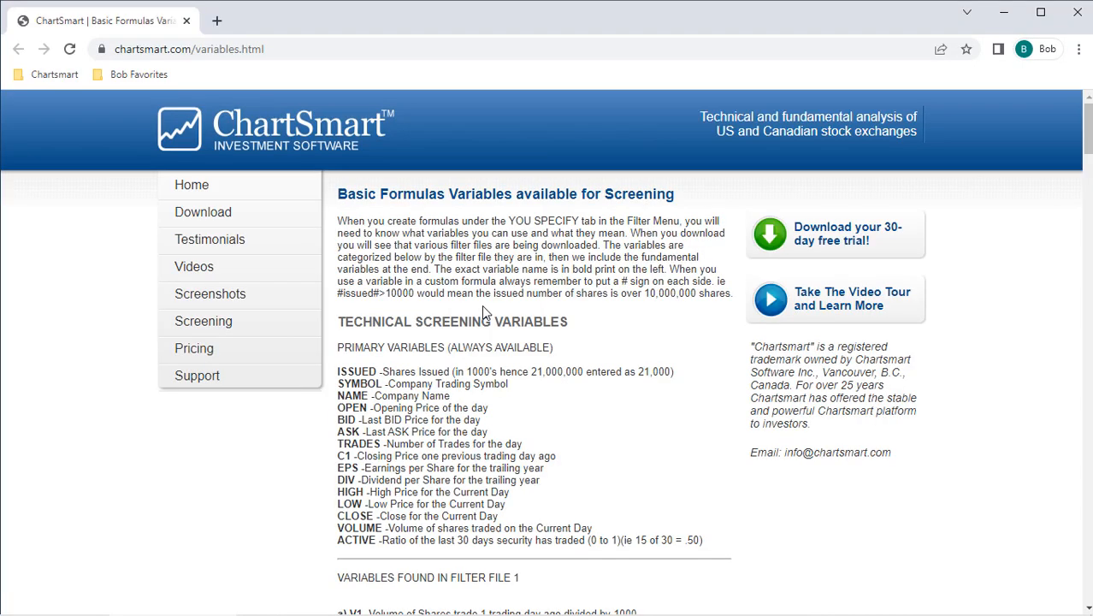
double_click(358, 371)
scroll(393, 373, down, 5)
scroll(399, 374, down, 10)
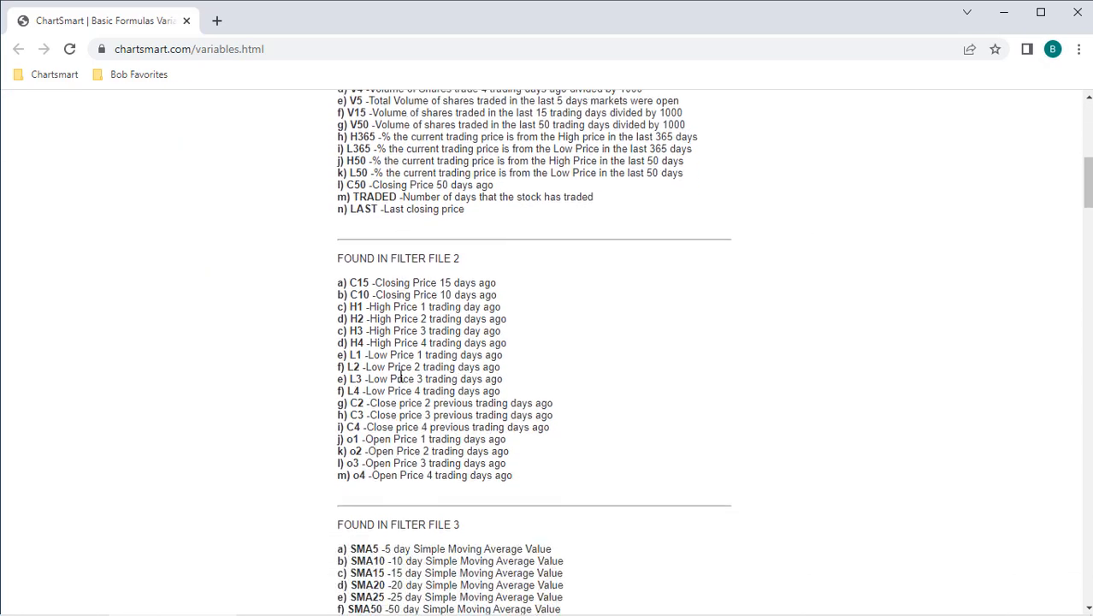
scroll(399, 376, down, 10)
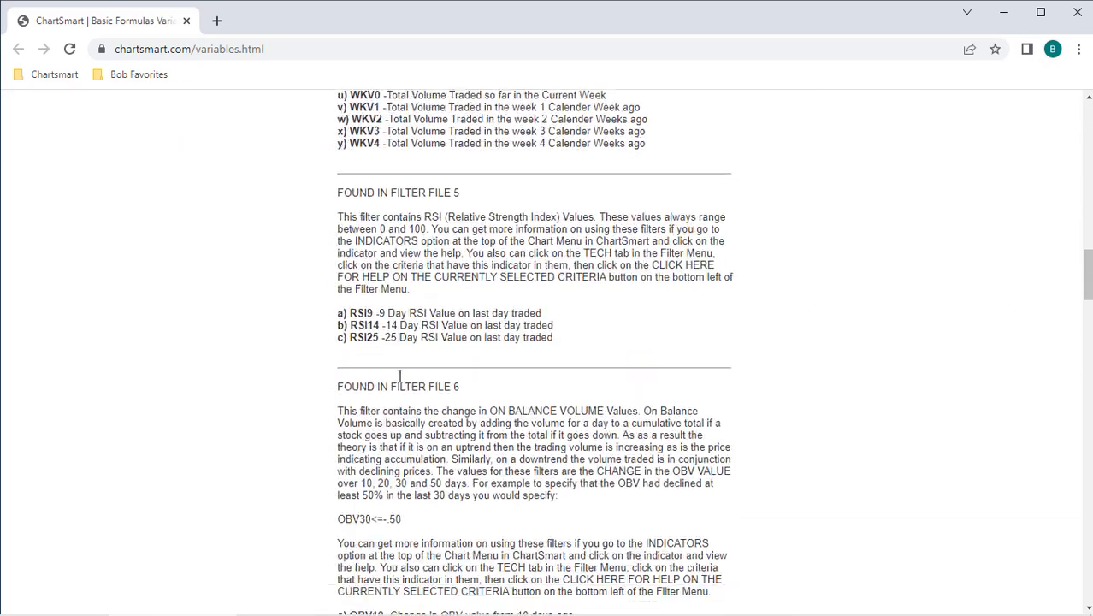
scroll(399, 376, down, 5)
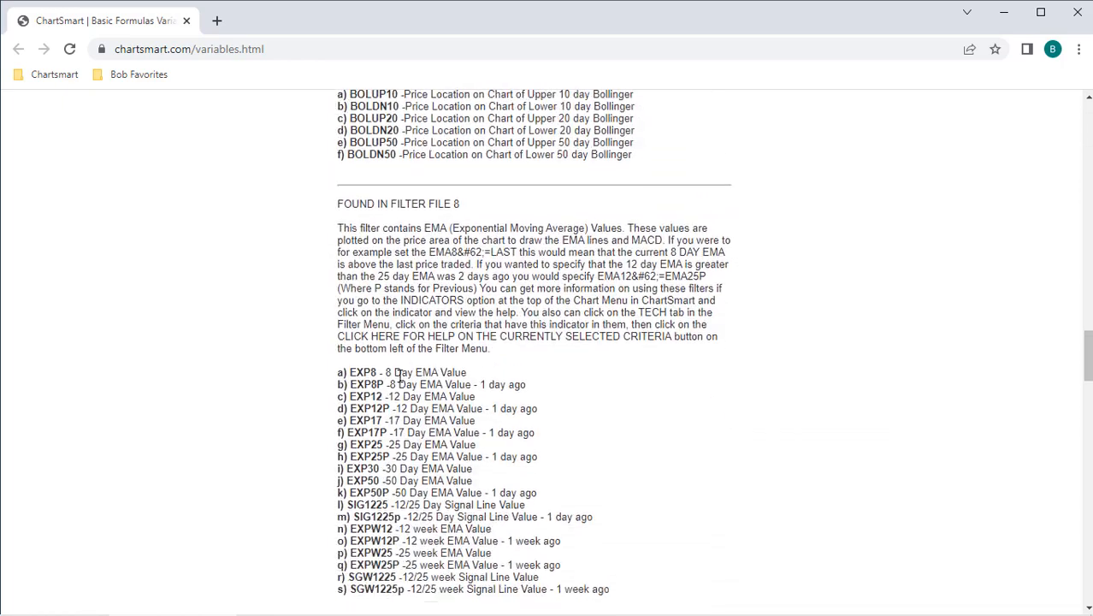
scroll(399, 377, down, 8)
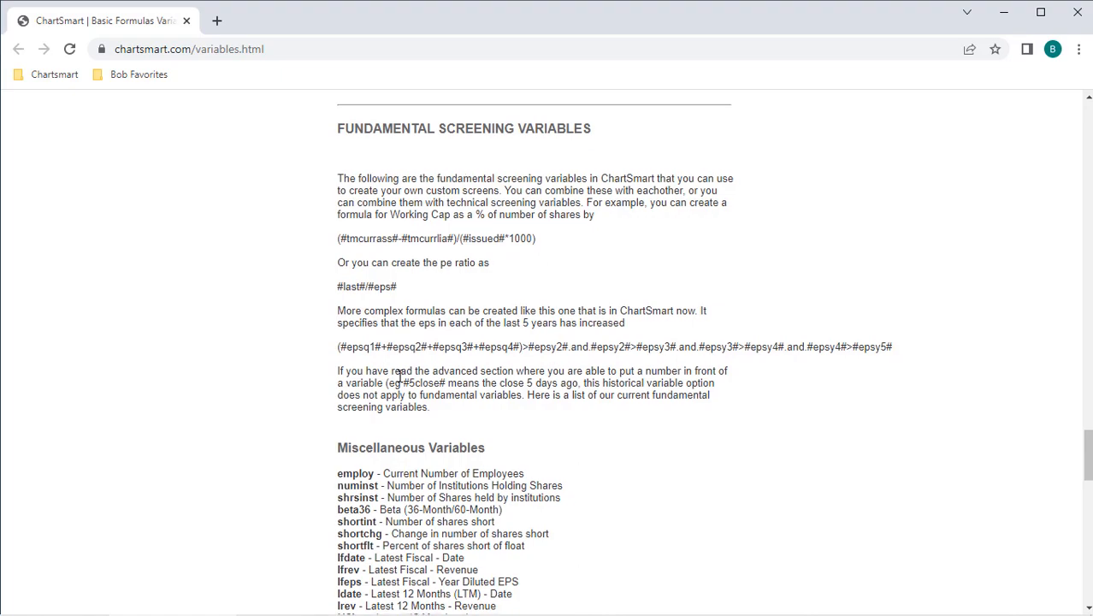
scroll(400, 376, down, 15)
scroll(399, 377, down, 4)
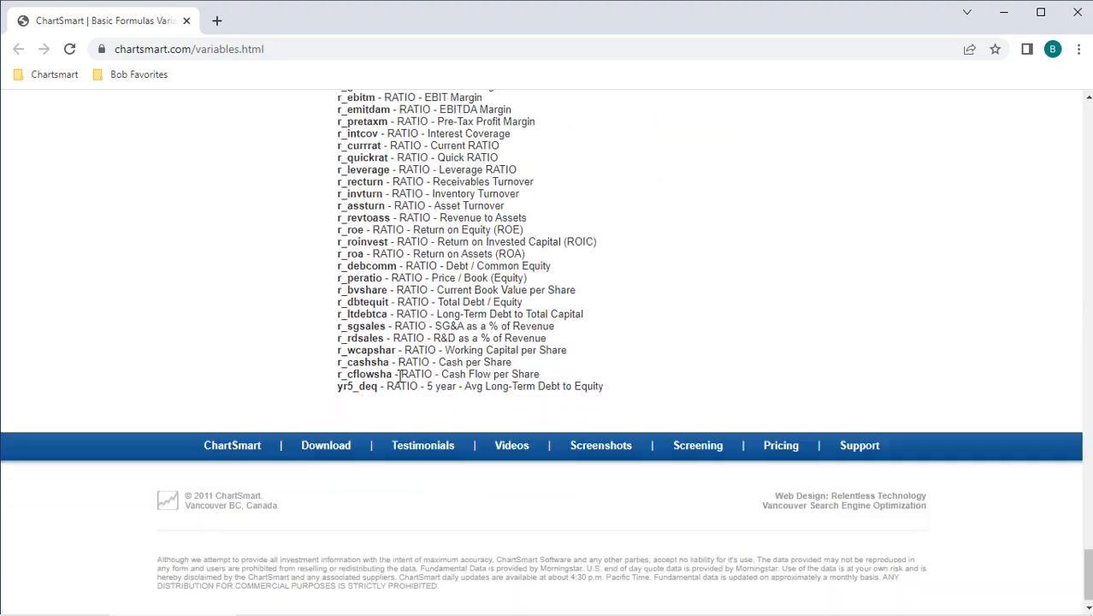
scroll(445, 359, up, 18)
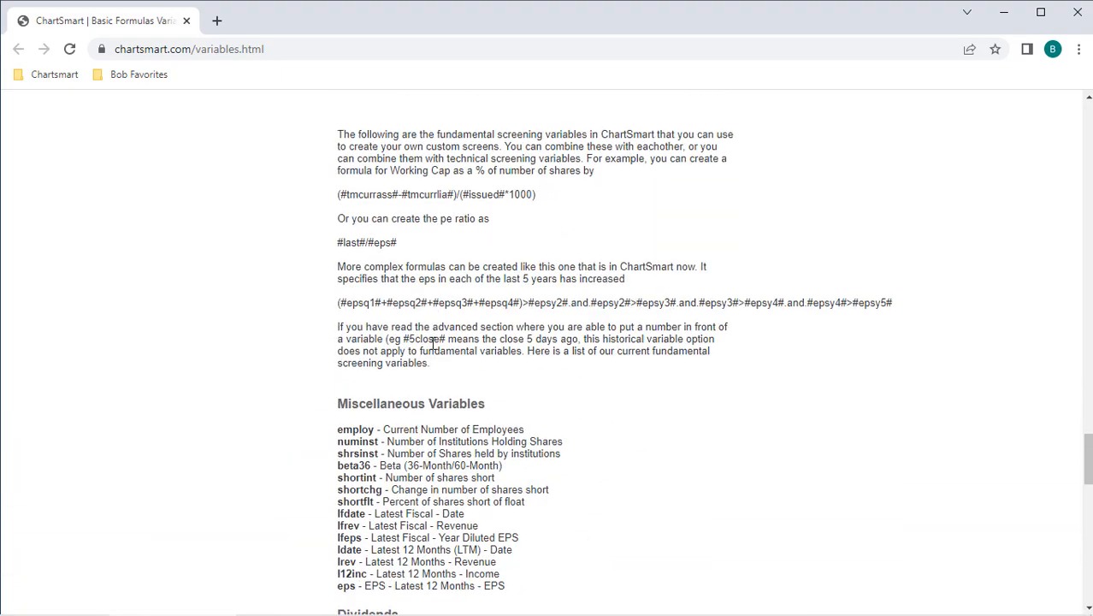
scroll(434, 342, up, 3)
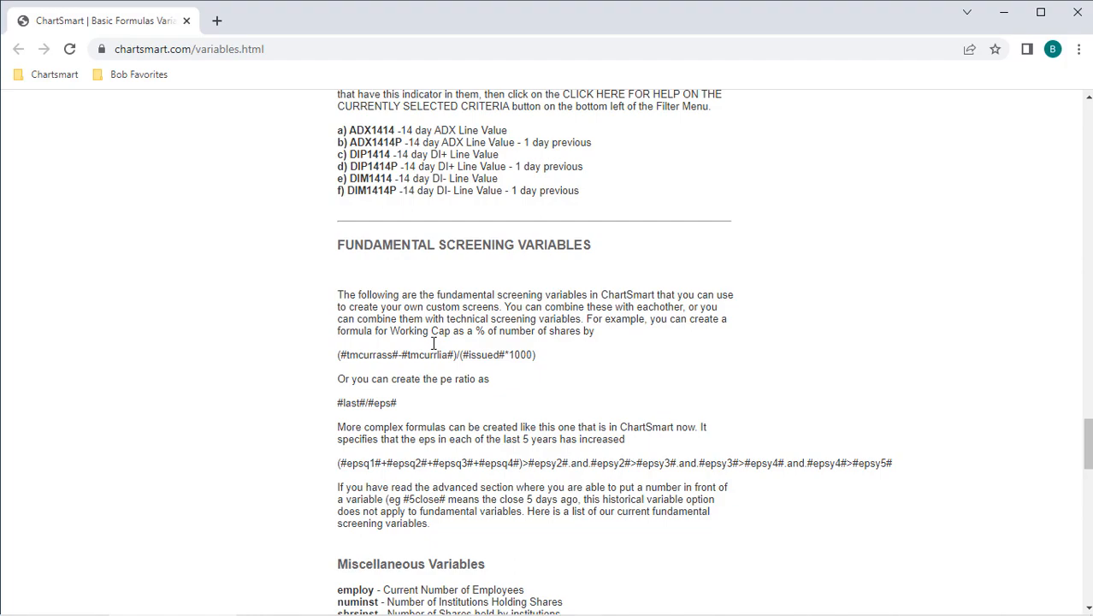
scroll(434, 343, up, 10)
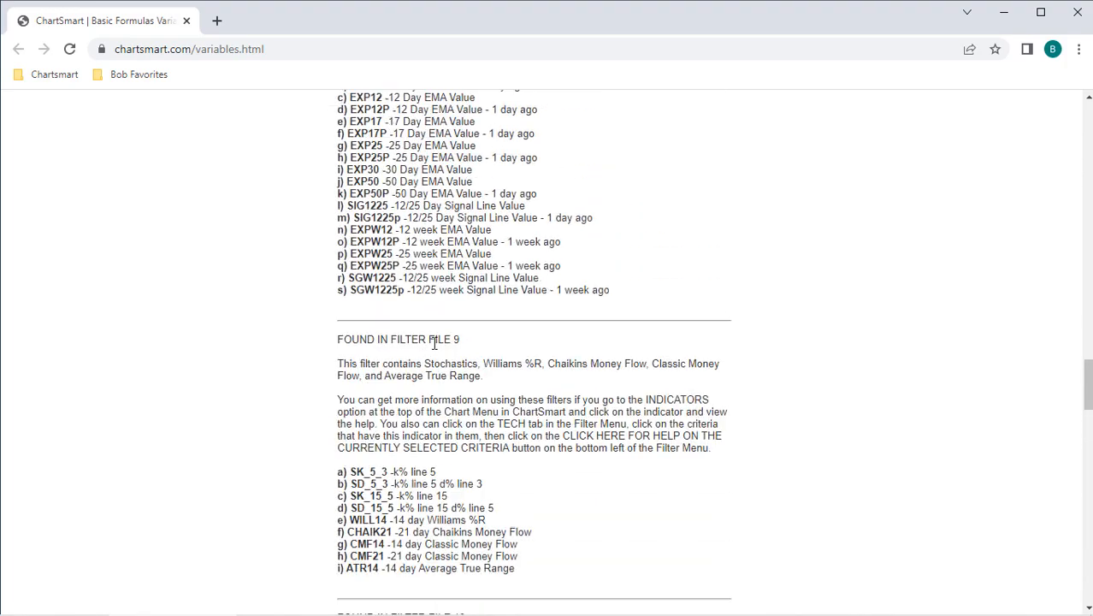
scroll(434, 342, up, 15)
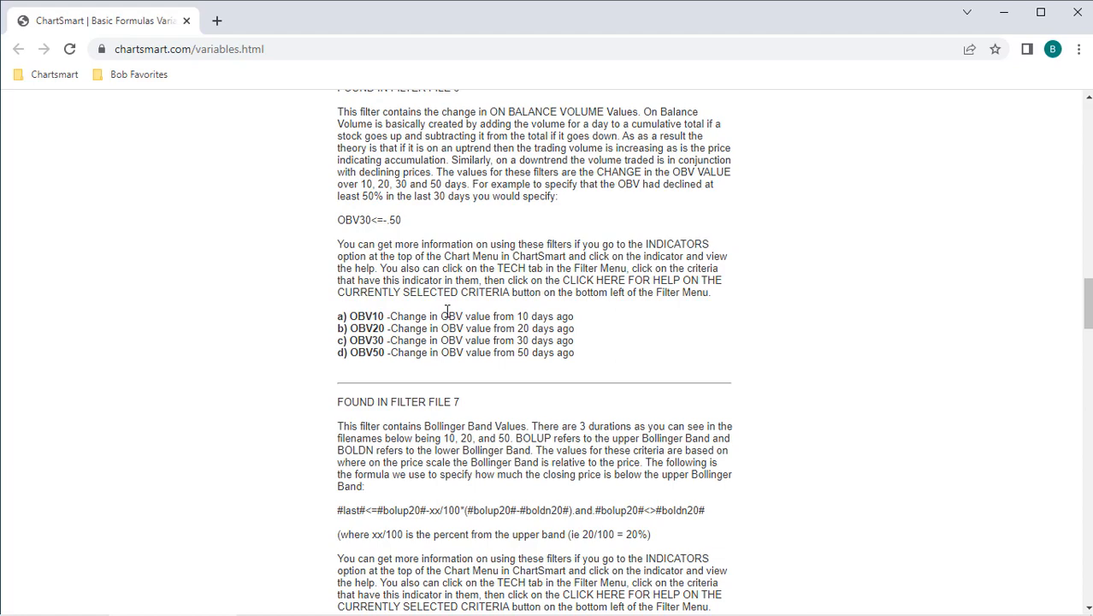
scroll(473, 256, up, 14)
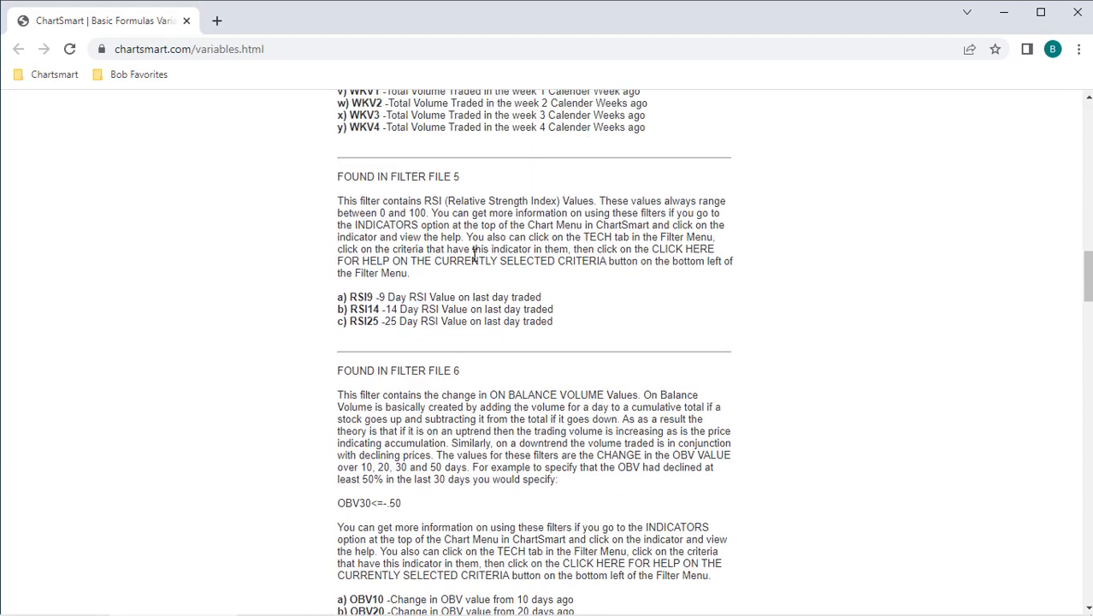
scroll(473, 256, up, 12)
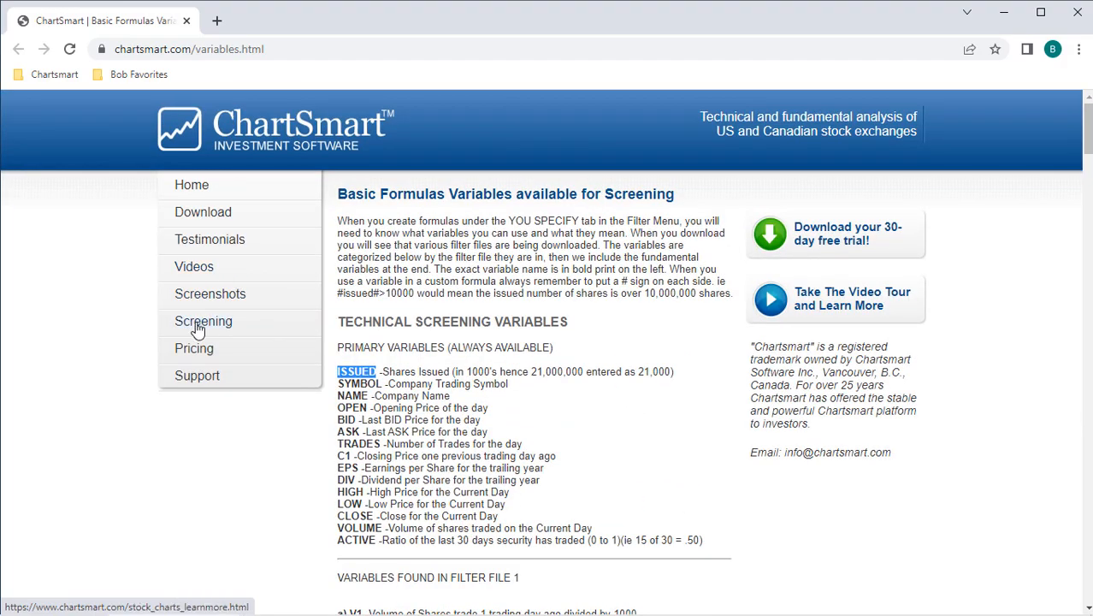
Read through the stock screening lessons on the ChartSmart website and close the web page.
click(206, 322)
scroll(437, 319, down, 6)
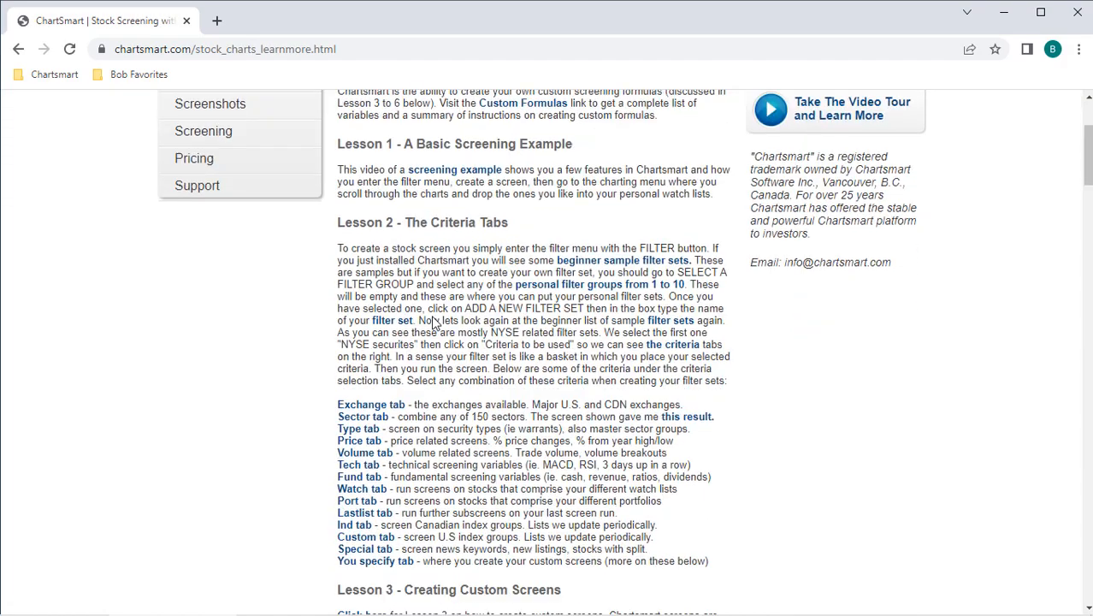
scroll(381, 362, down, 6)
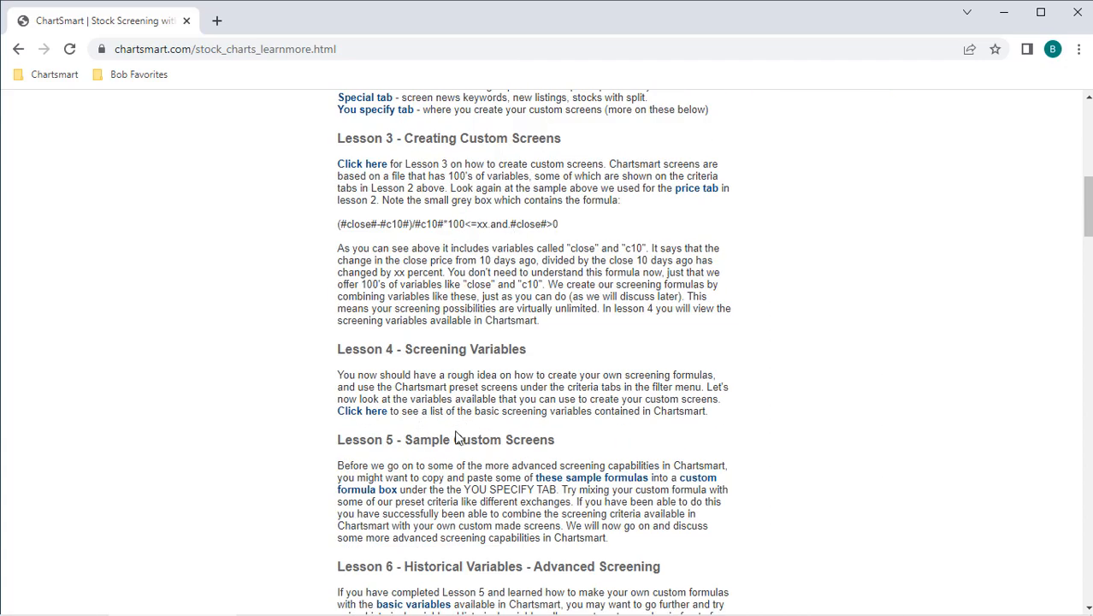
scroll(468, 438, down, 1)
scroll(565, 368, up, 8)
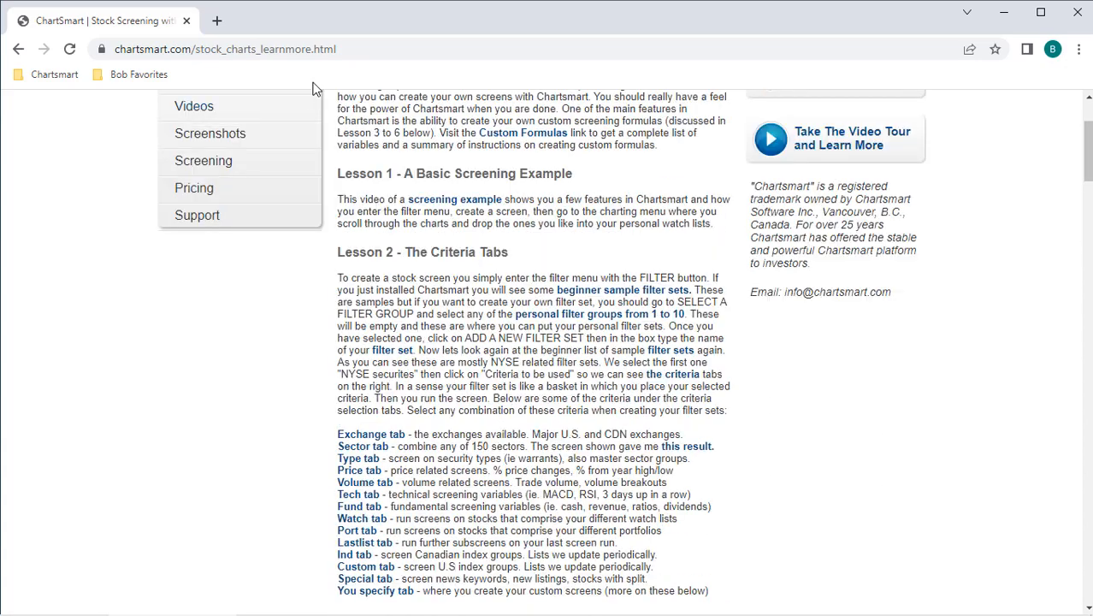
click(186, 26)
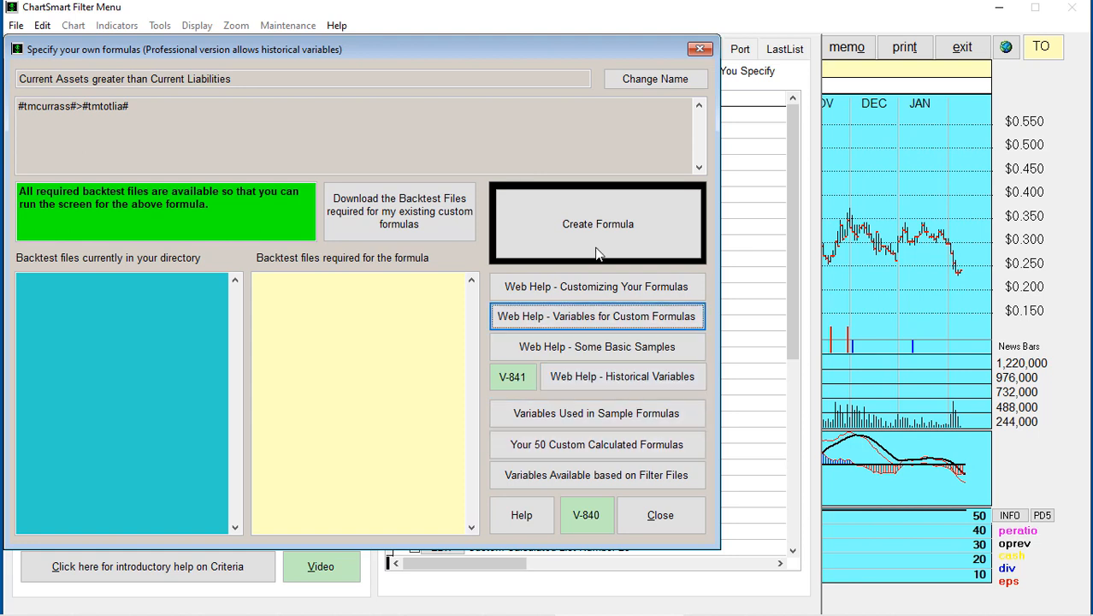
Close the custom formula window and remove the Current Assets greater than Current Liabilities criterion from the filter set.
click(659, 517)
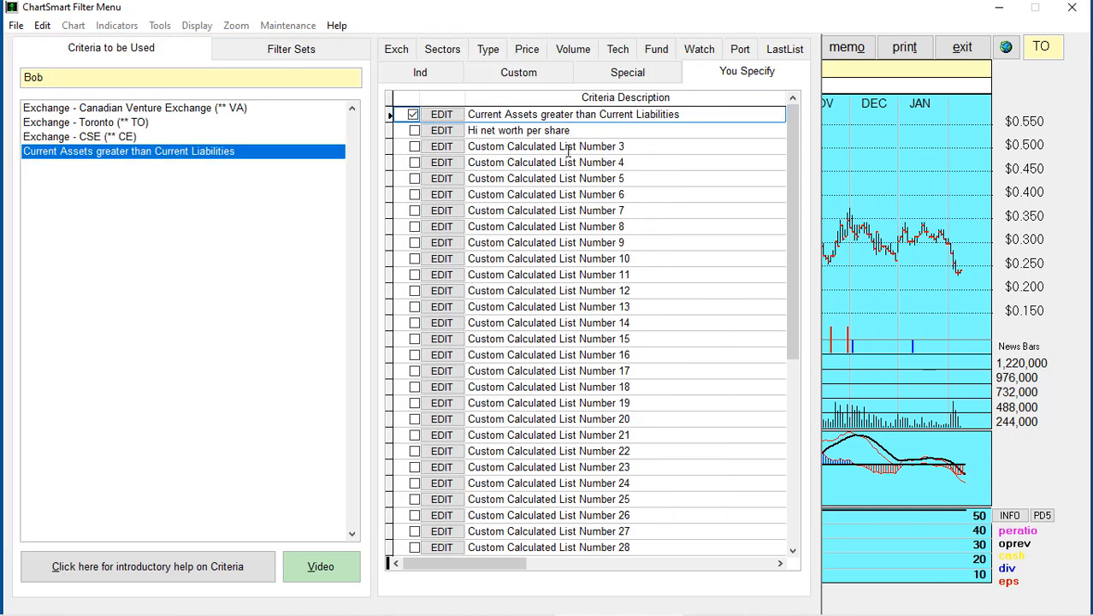
click(540, 130)
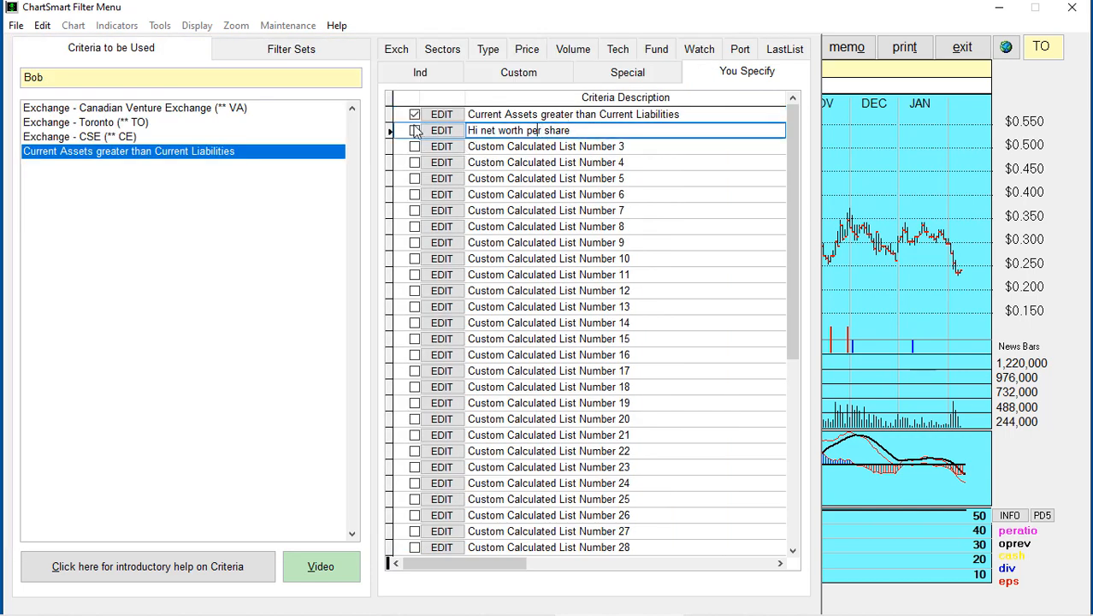
click(413, 115)
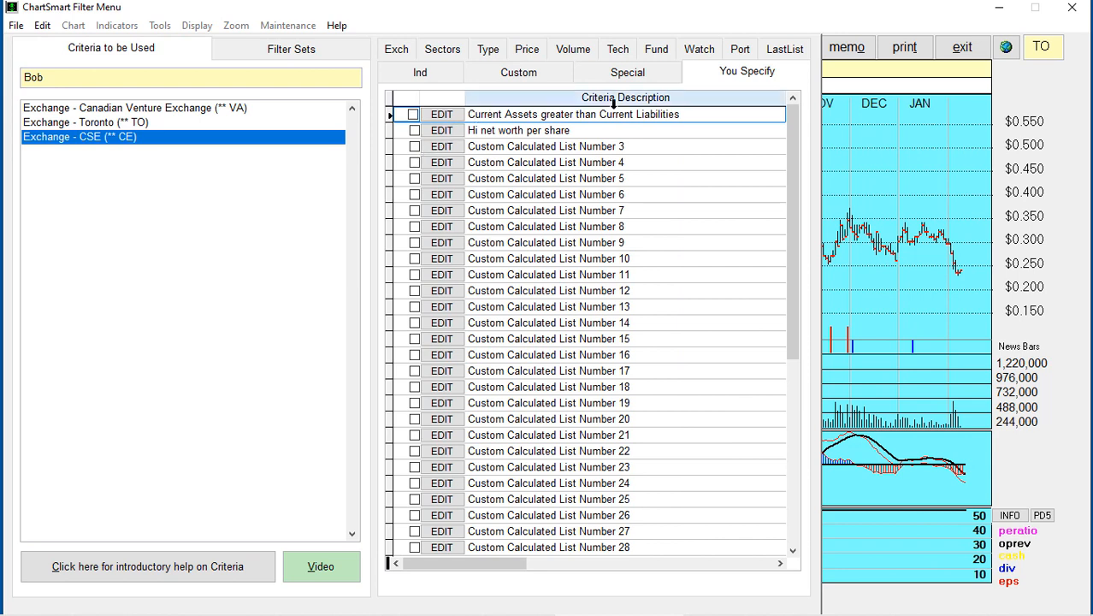
Add the custom criterion Hi net worth per share and open its formula in the Formula Entry window.
click(721, 77)
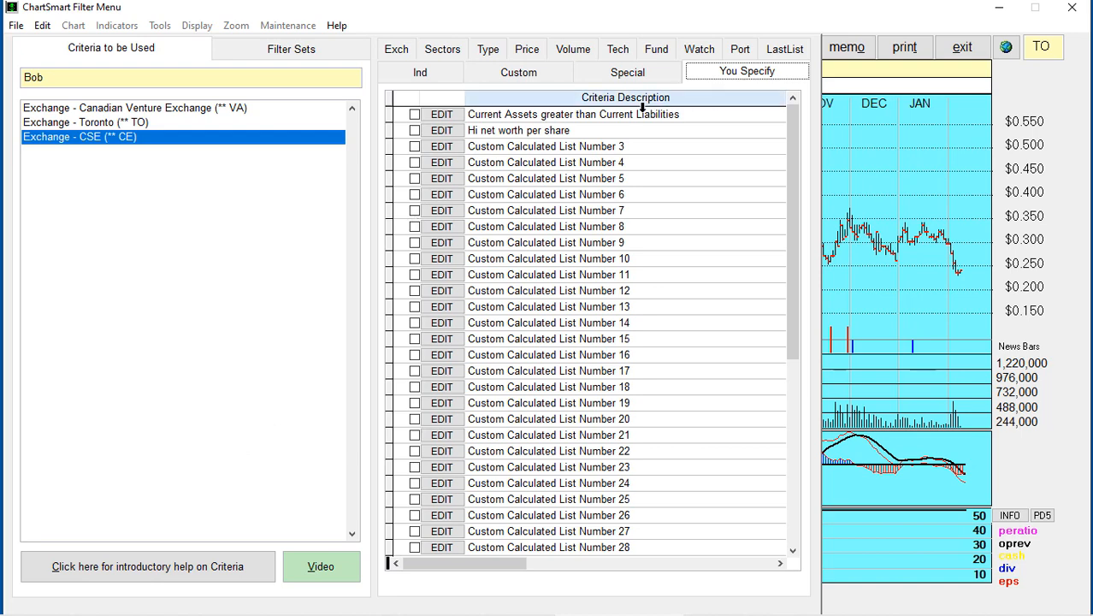
click(411, 133)
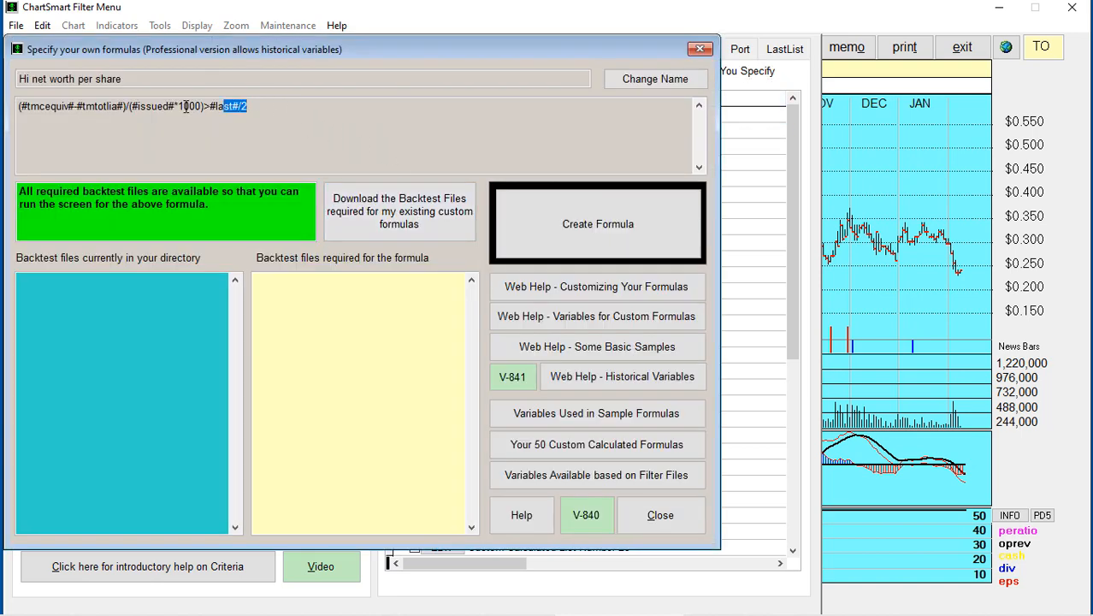
drag(286, 113, 44, 120)
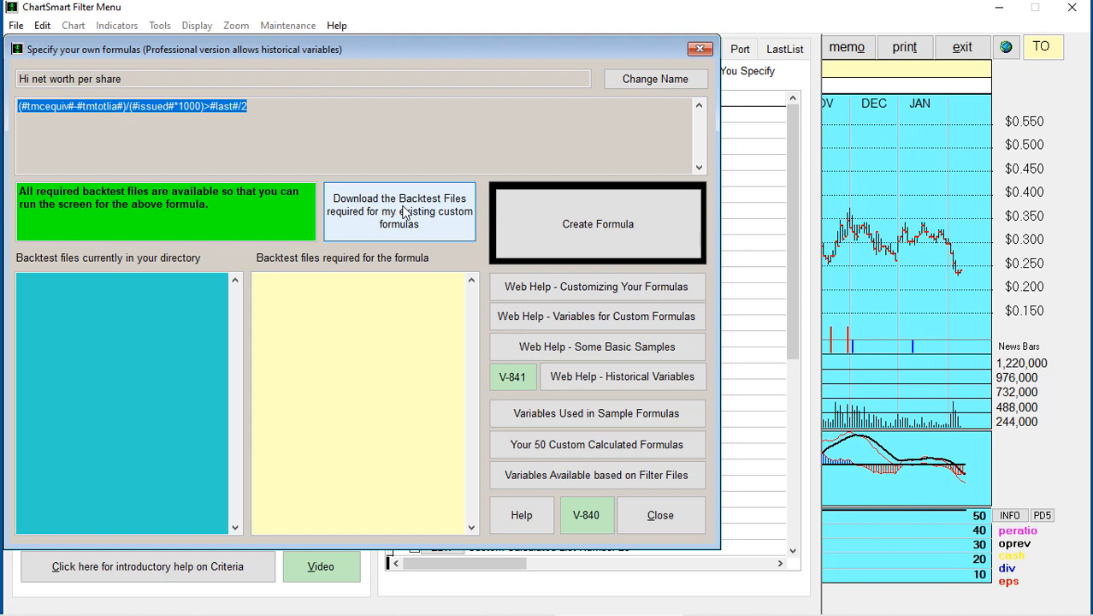
click(603, 227)
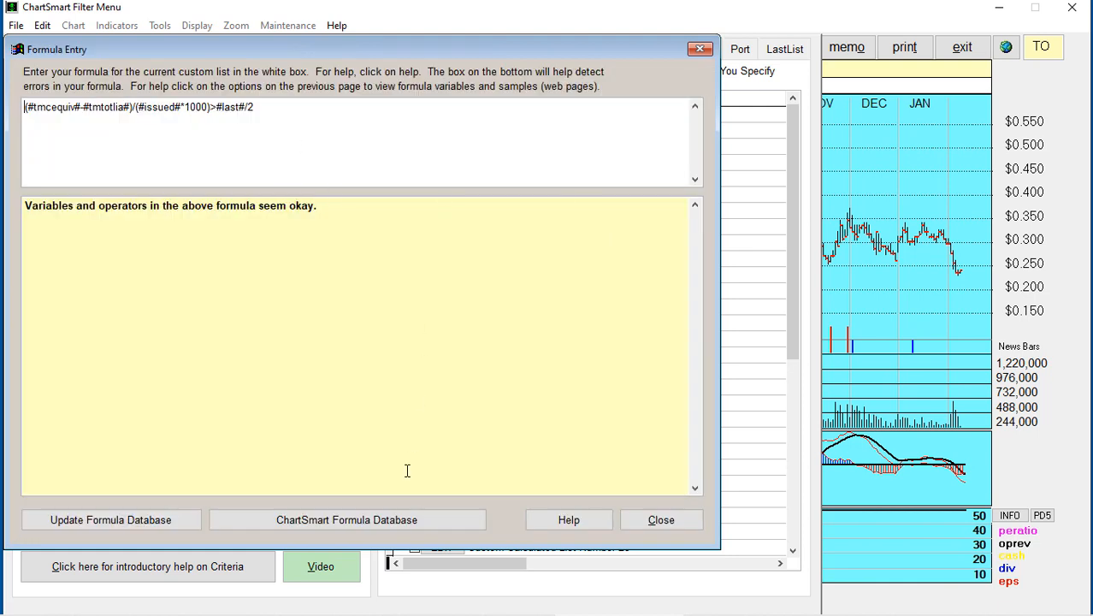
Open the ChartSmart formula database and view the Candlestick - Bearish - Reversal - Tri Star formula.
click(358, 521)
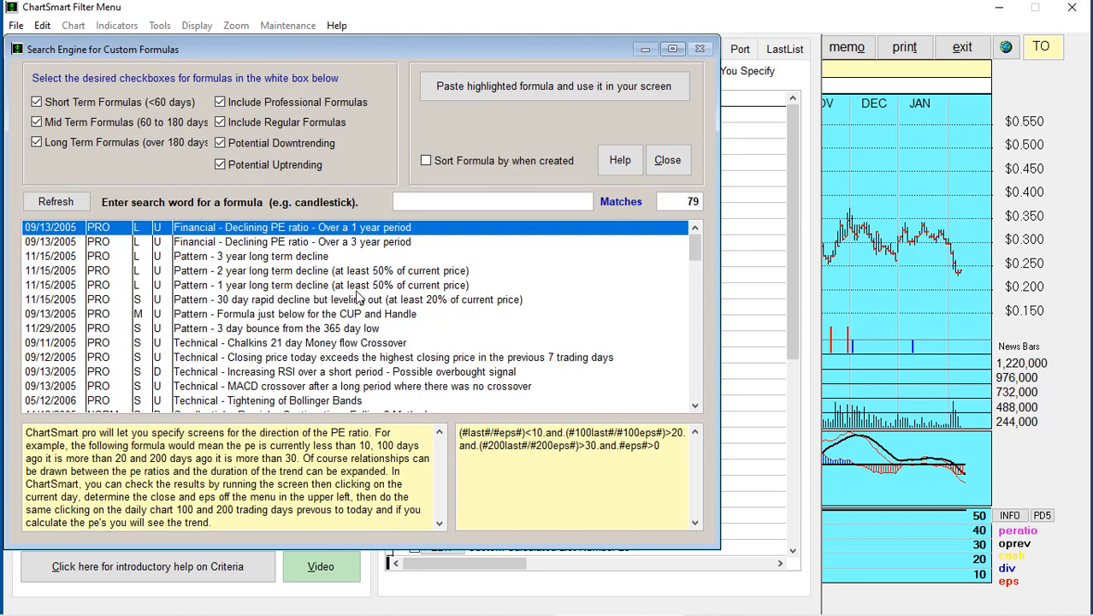
scroll(694, 248, down, 3)
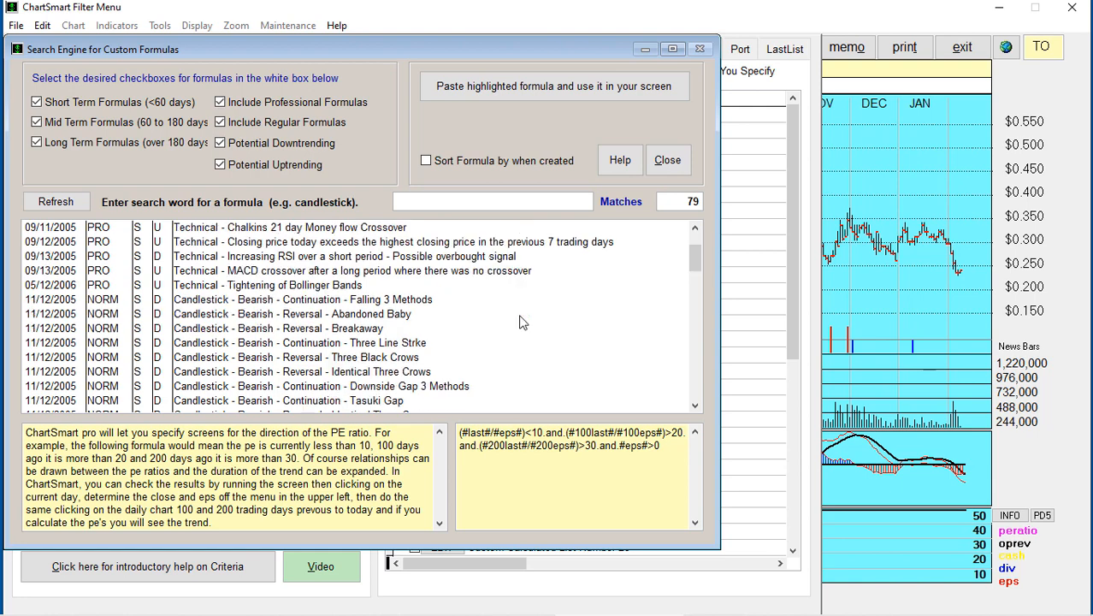
scroll(620, 318, down, 1)
scroll(620, 318, up, 1)
scroll(304, 306, down, 5)
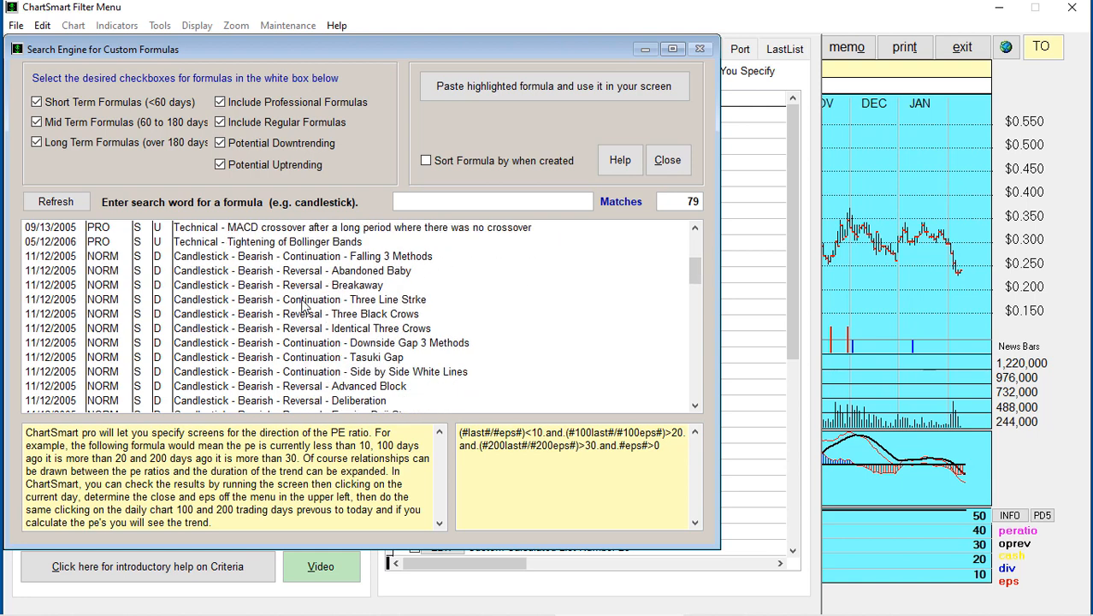
click(304, 301)
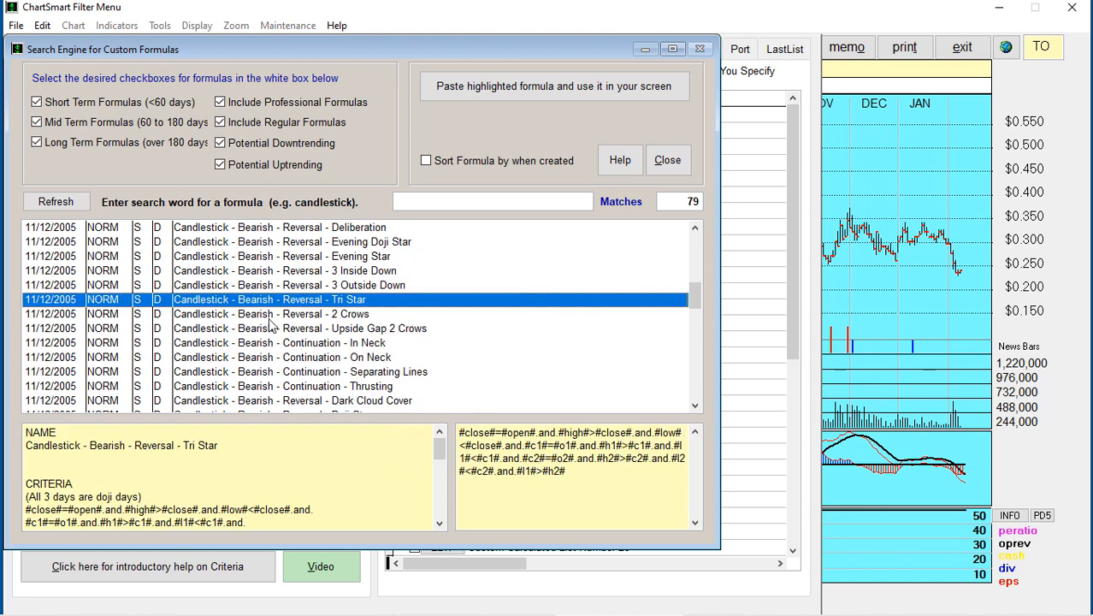
View the bearish candlestick formulas from Reversal - 2 Crows through Continuation - Separating Lines in the formula database.
click(274, 315)
click(272, 331)
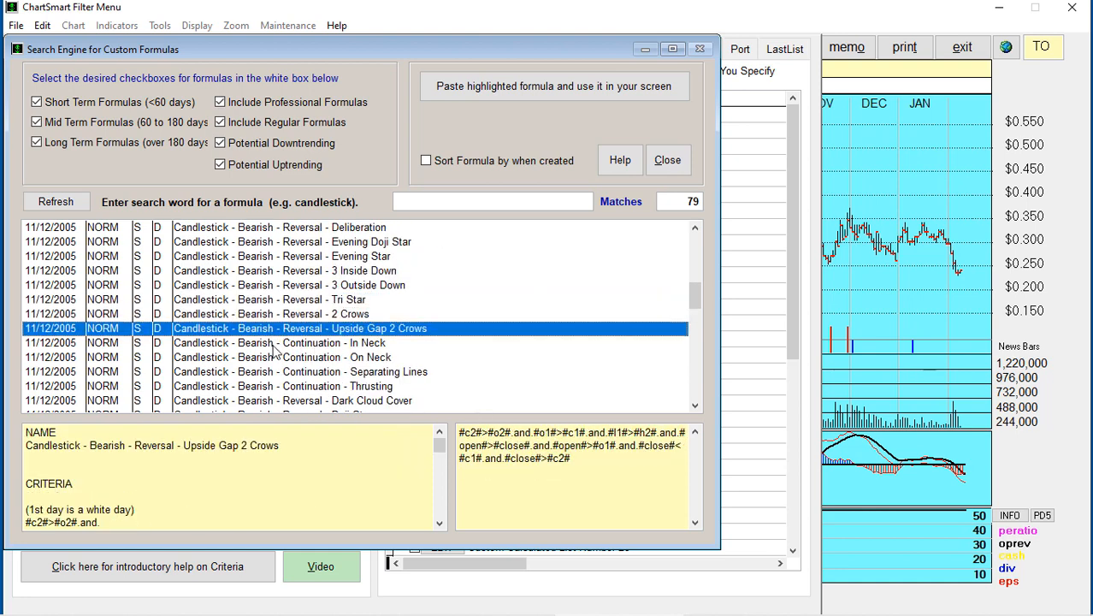
click(274, 343)
click(275, 359)
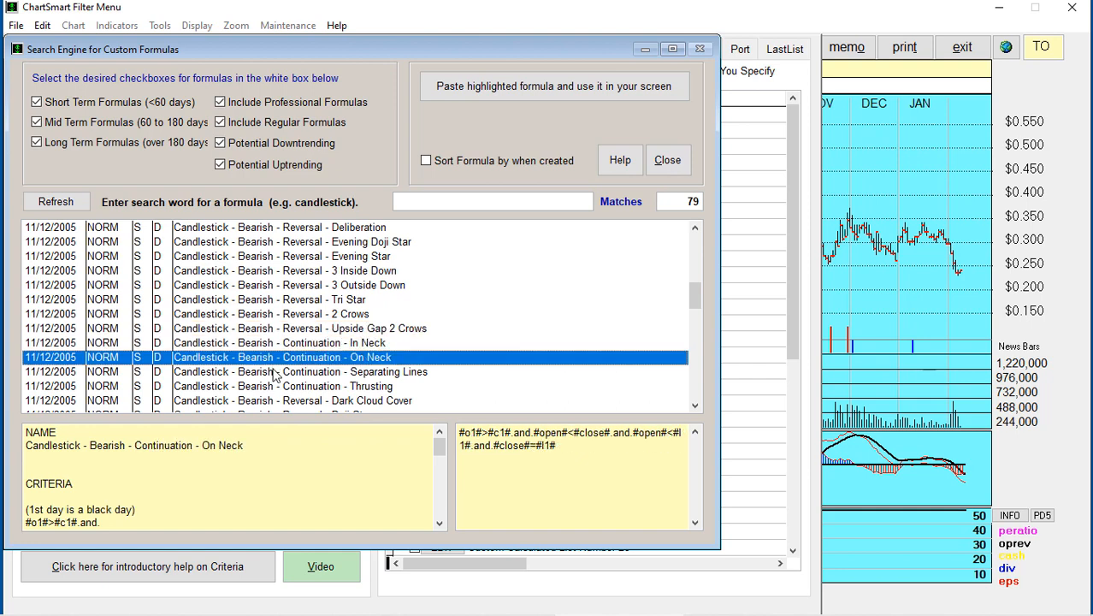
click(275, 372)
scroll(310, 368, down, 1)
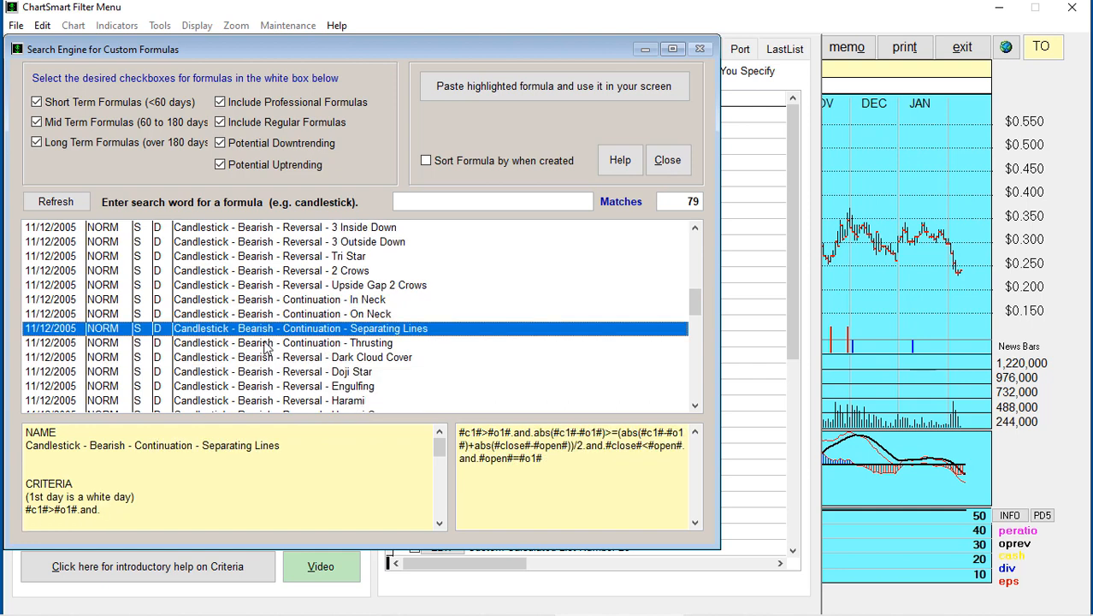
Close the formula windows and replace the Hi net worth per share criterion with Custom Calculated List Number 3.
click(664, 165)
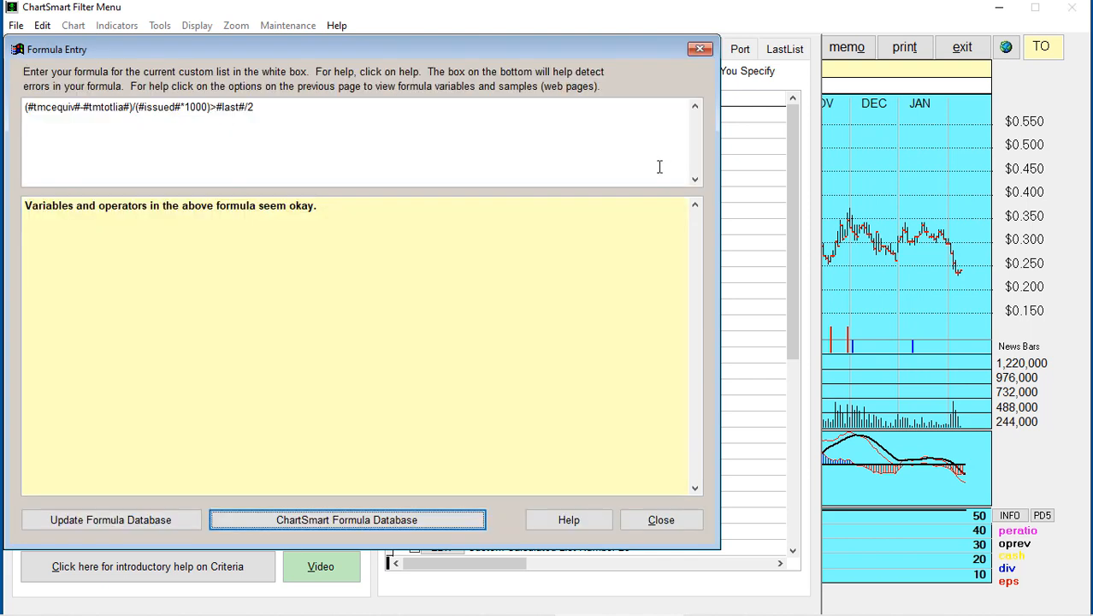
click(654, 520)
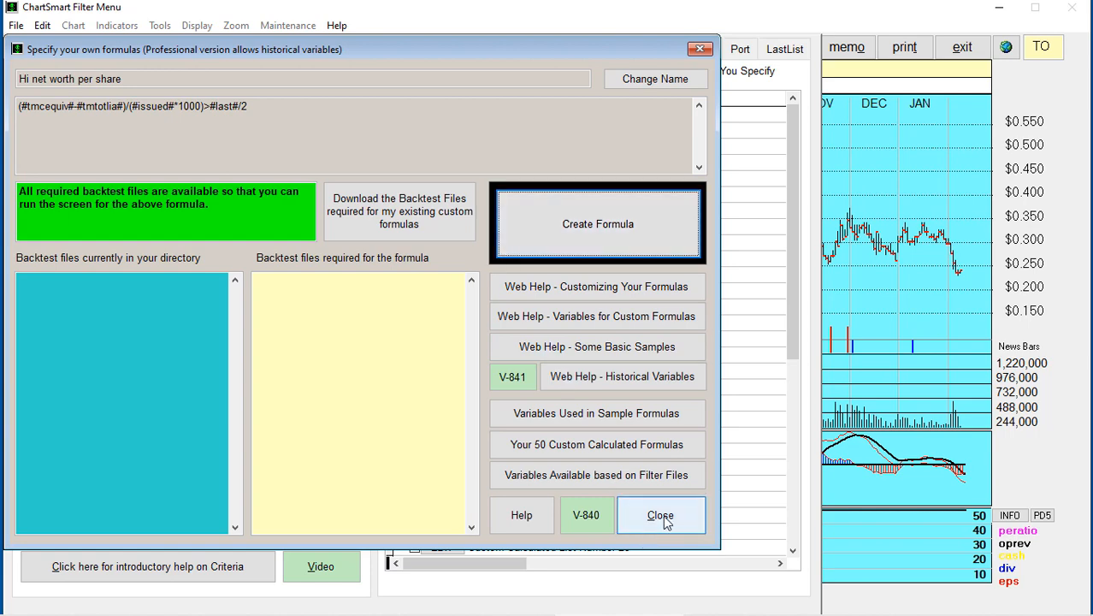
click(665, 517)
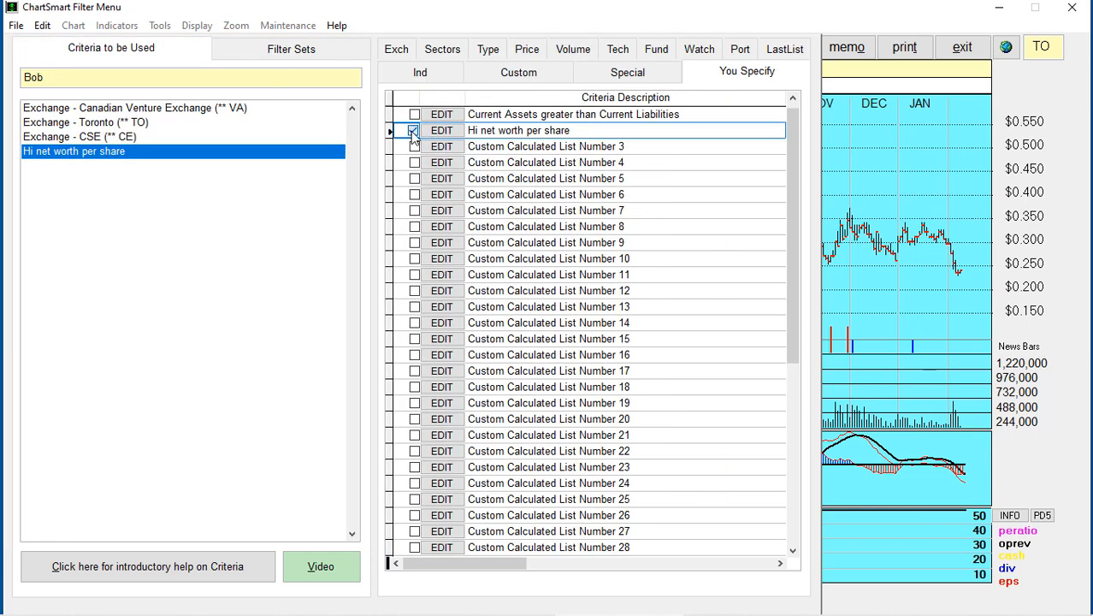
click(411, 131)
click(412, 145)
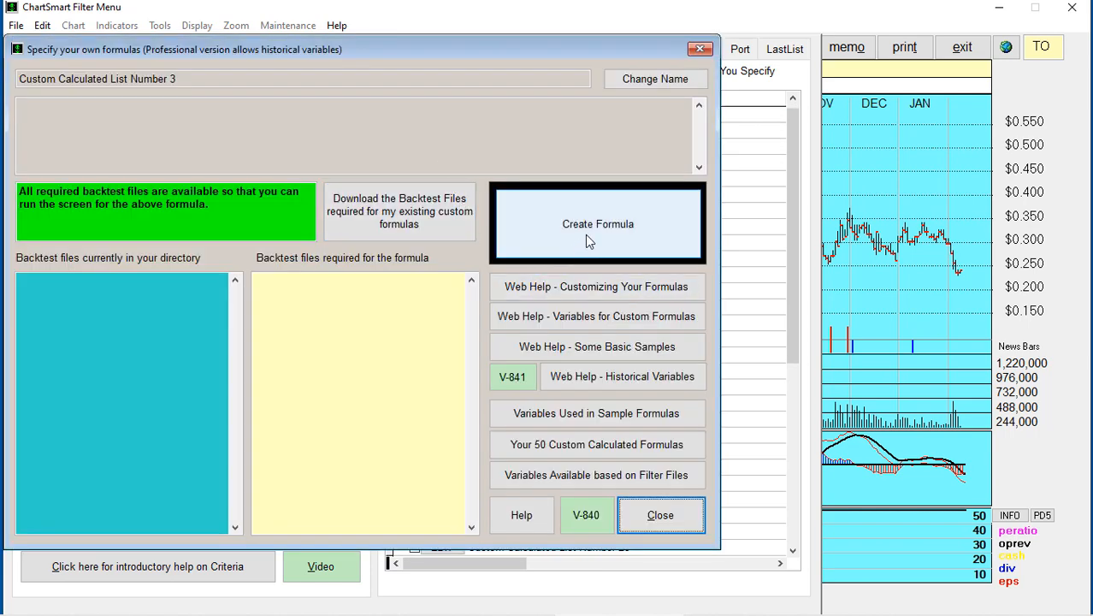
Paste the Candlestick - Bearish - Reversal - Evening Star formula from the ChartSmart formula database into Custom Calculated List Number 3 and close the formula windows.
click(587, 241)
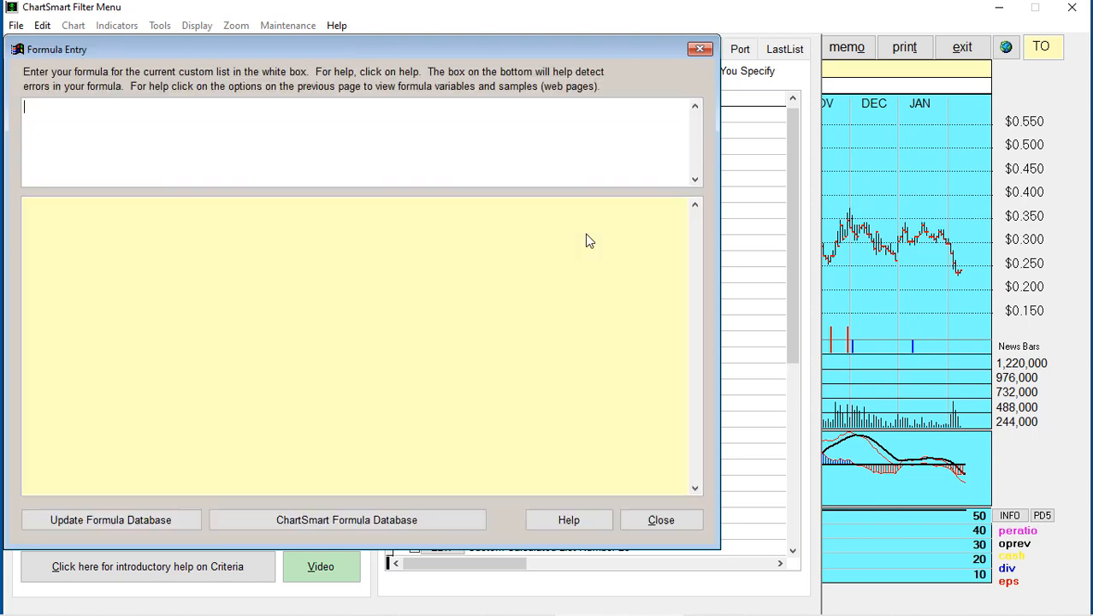
click(335, 518)
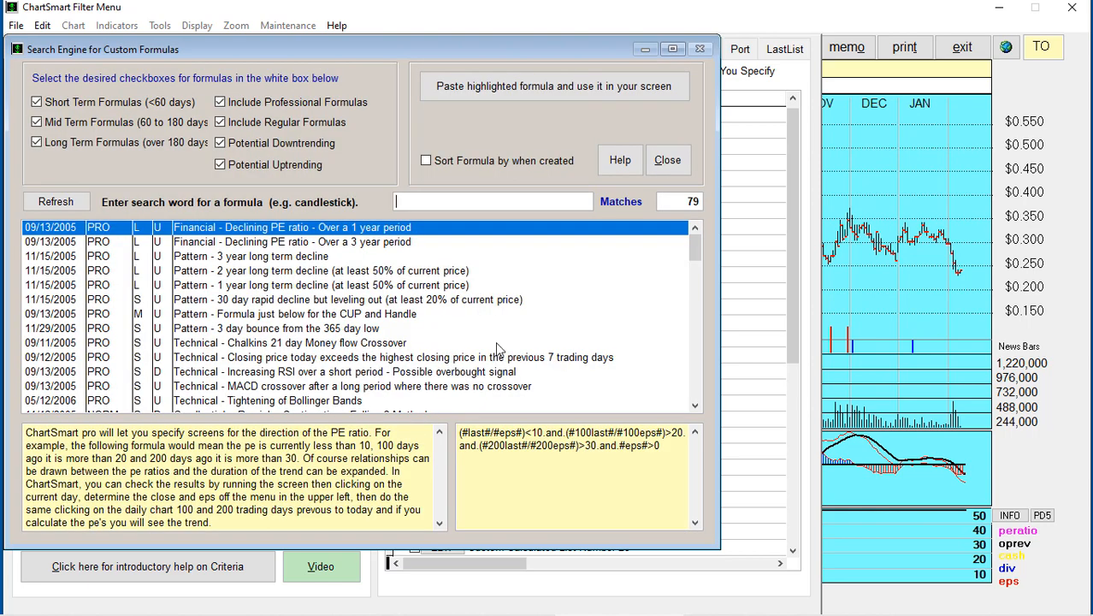
scroll(354, 314, down, 4)
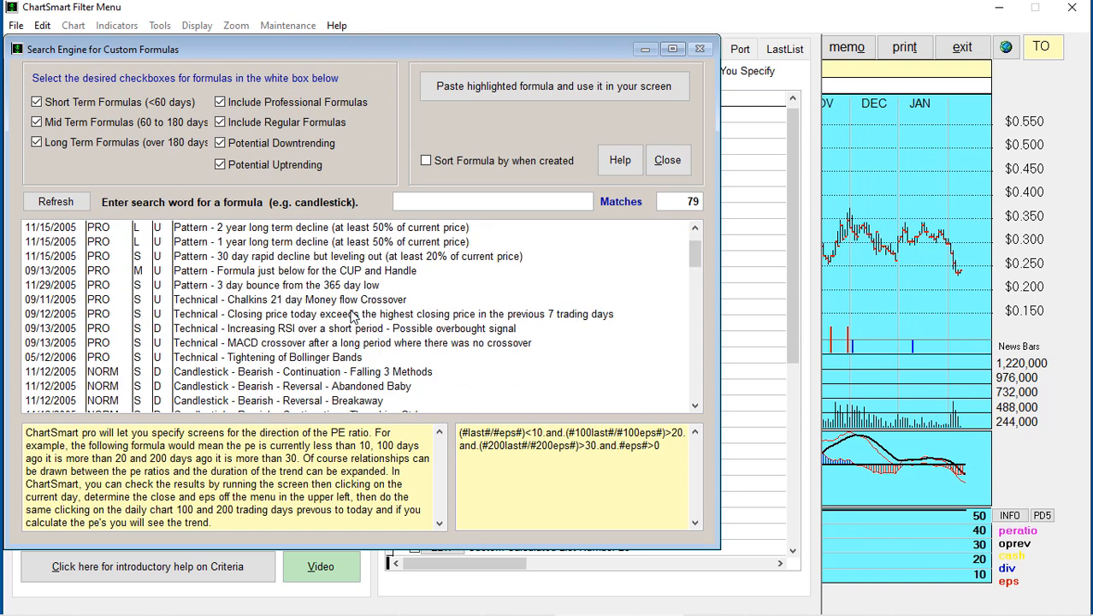
scroll(354, 314, down, 2)
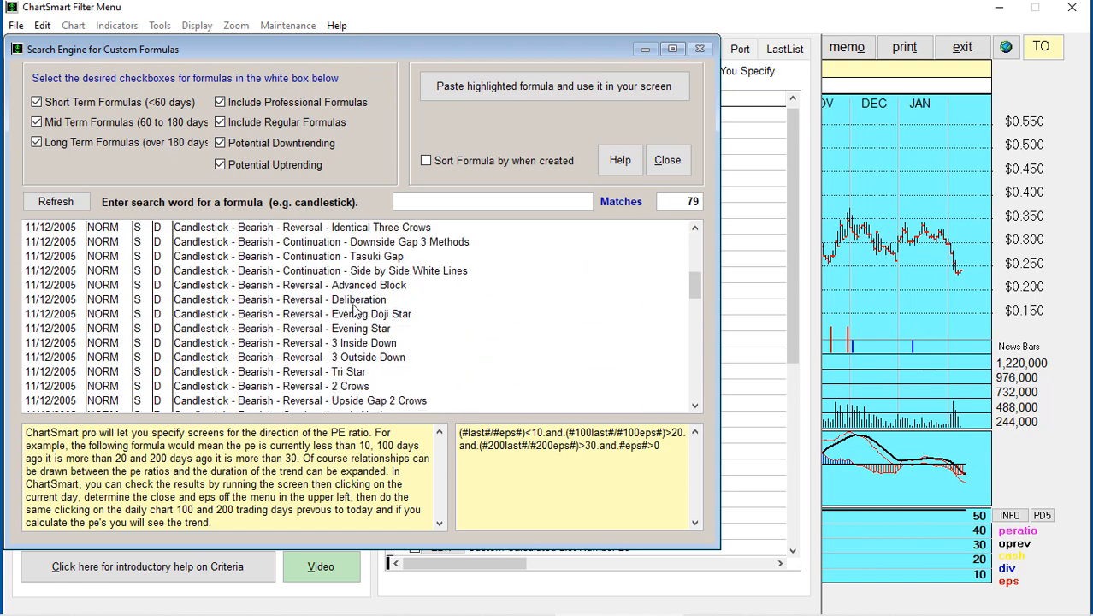
click(330, 330)
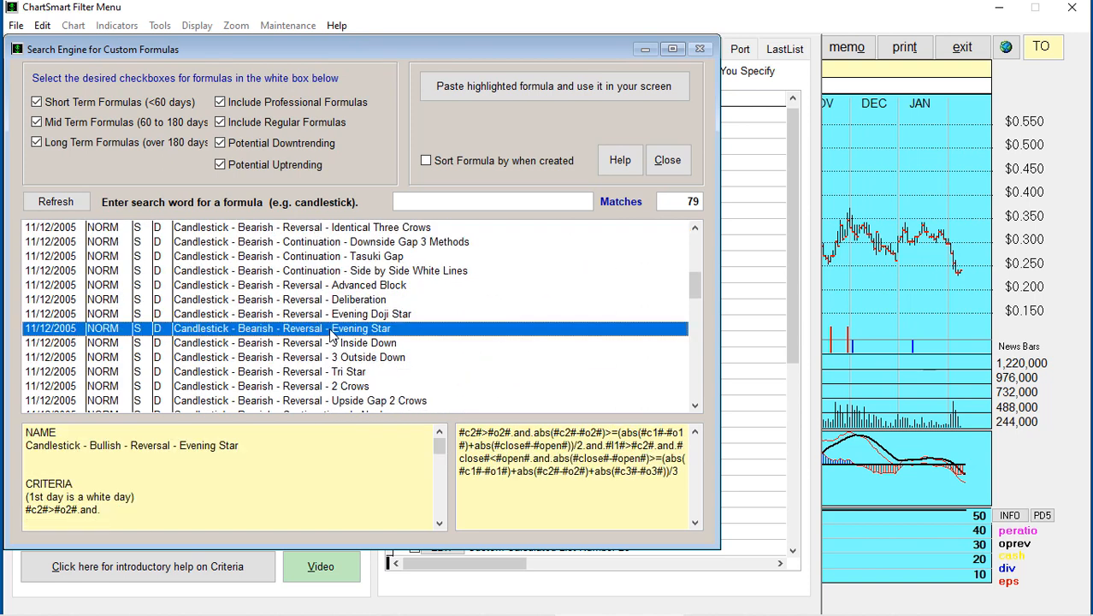
click(490, 86)
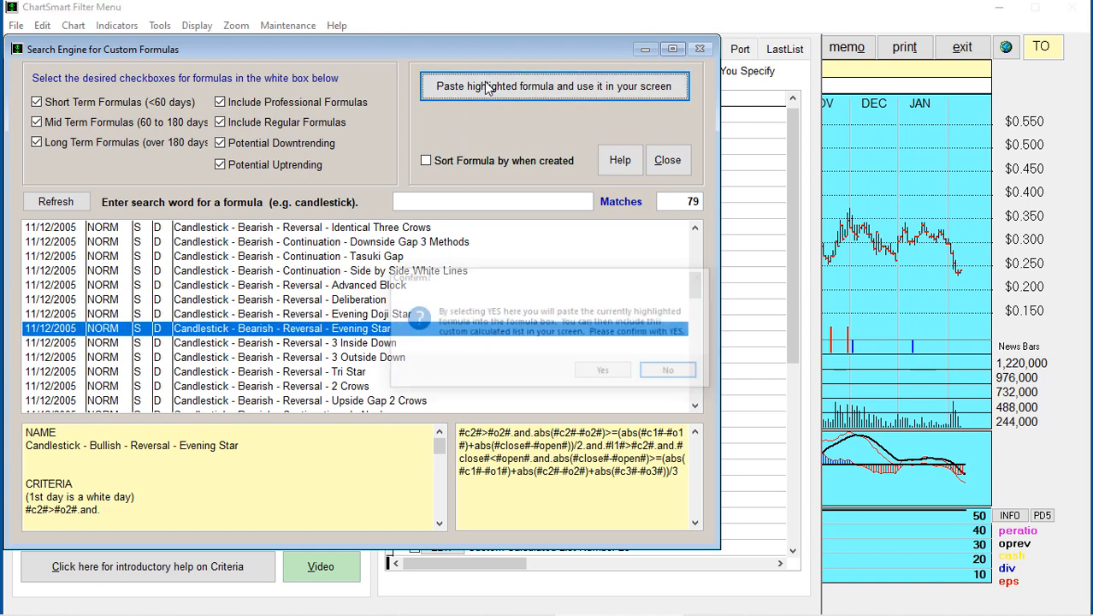
click(603, 371)
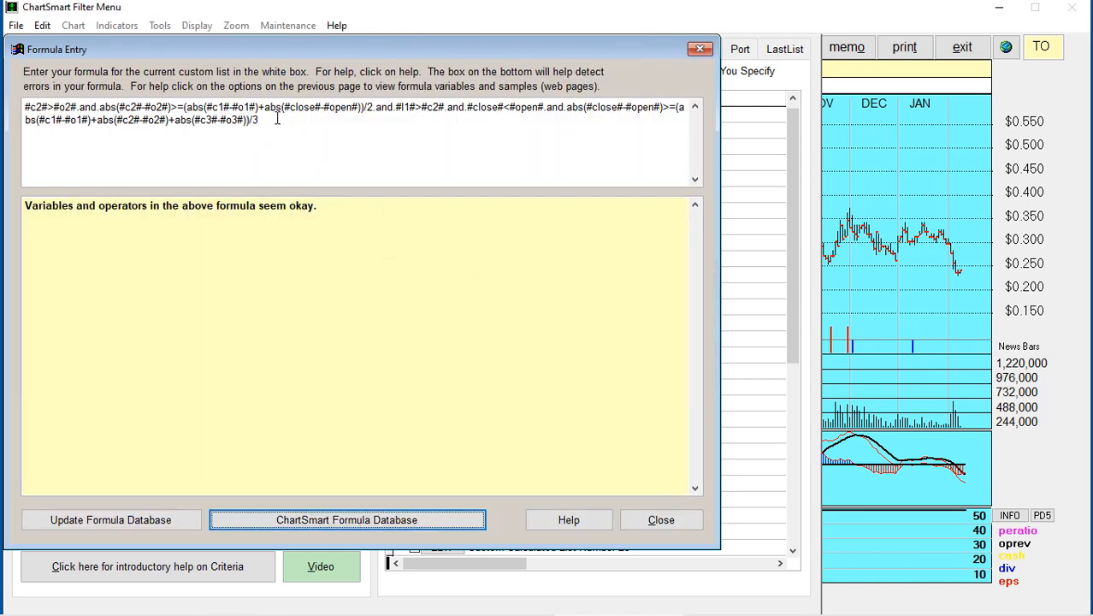
click(660, 523)
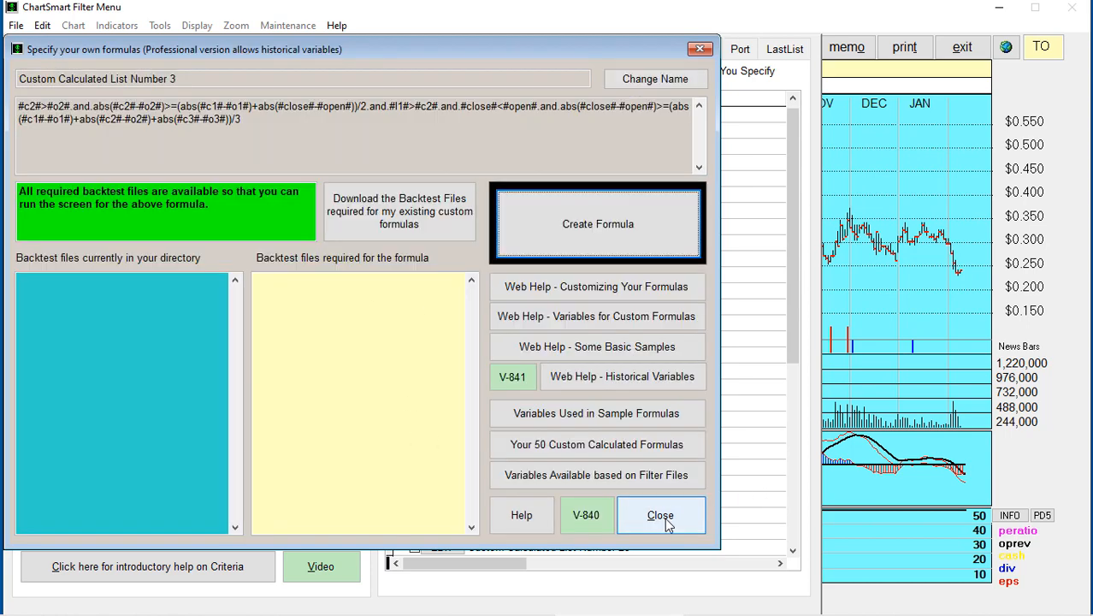
click(650, 524)
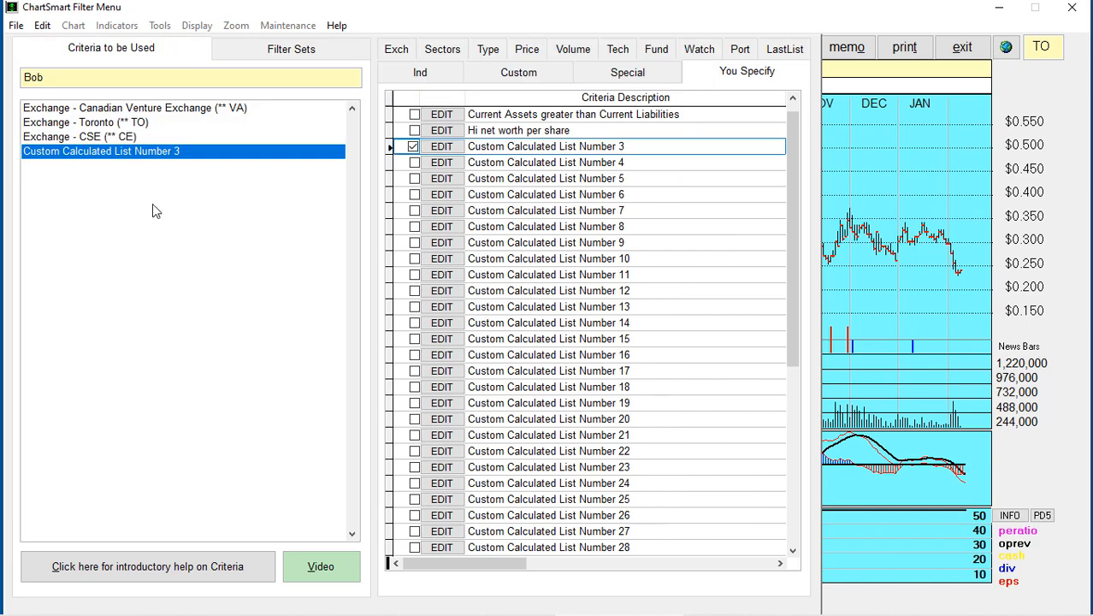
Run the filtered list for the current filter set, view the securities found and close the list.
click(251, 47)
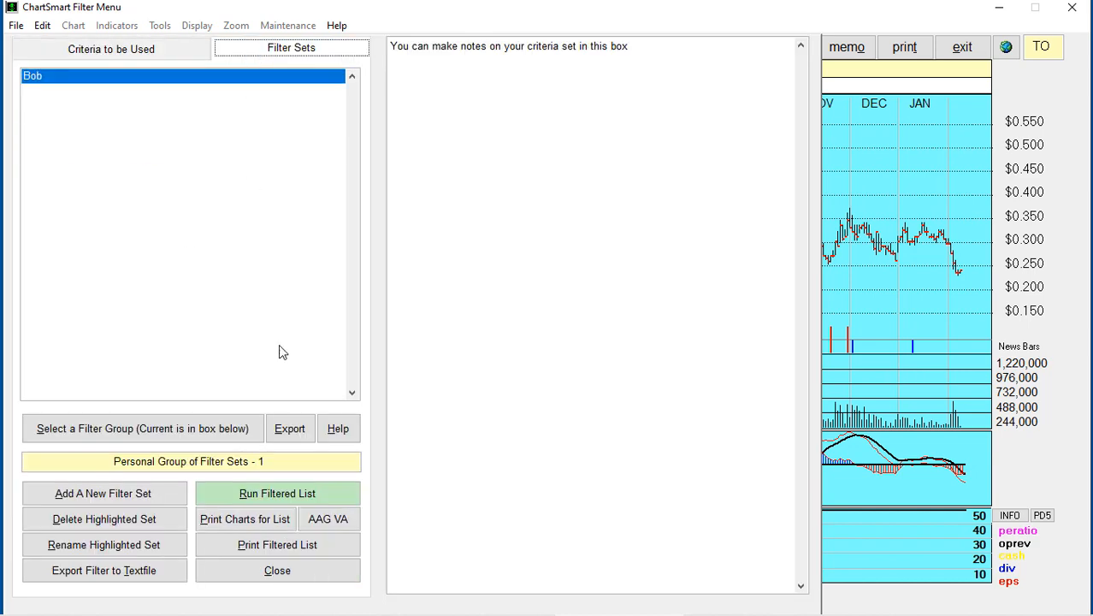
click(276, 492)
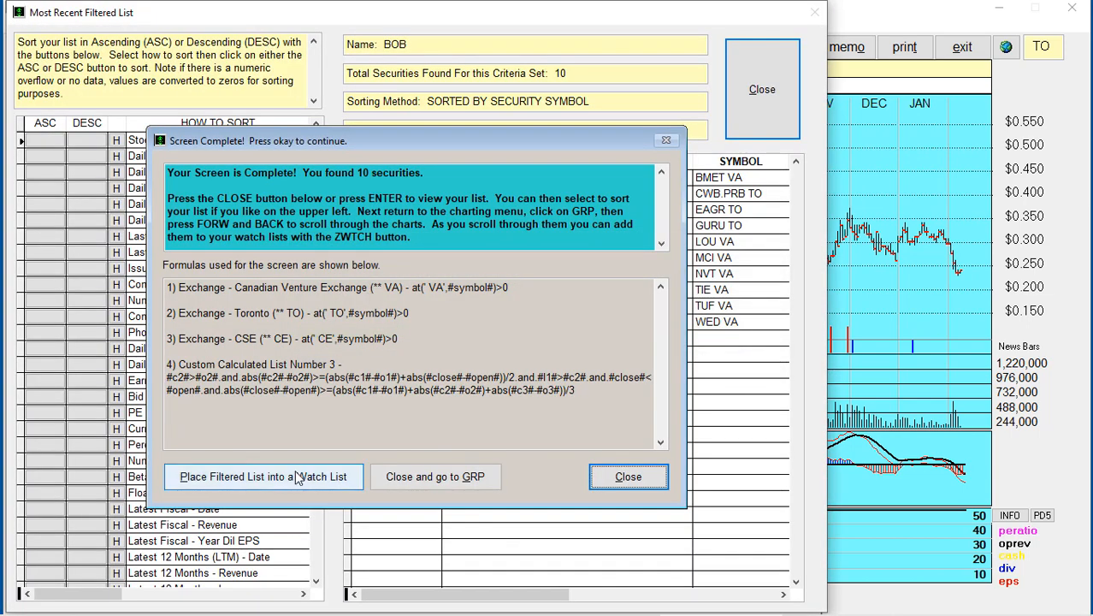
click(626, 479)
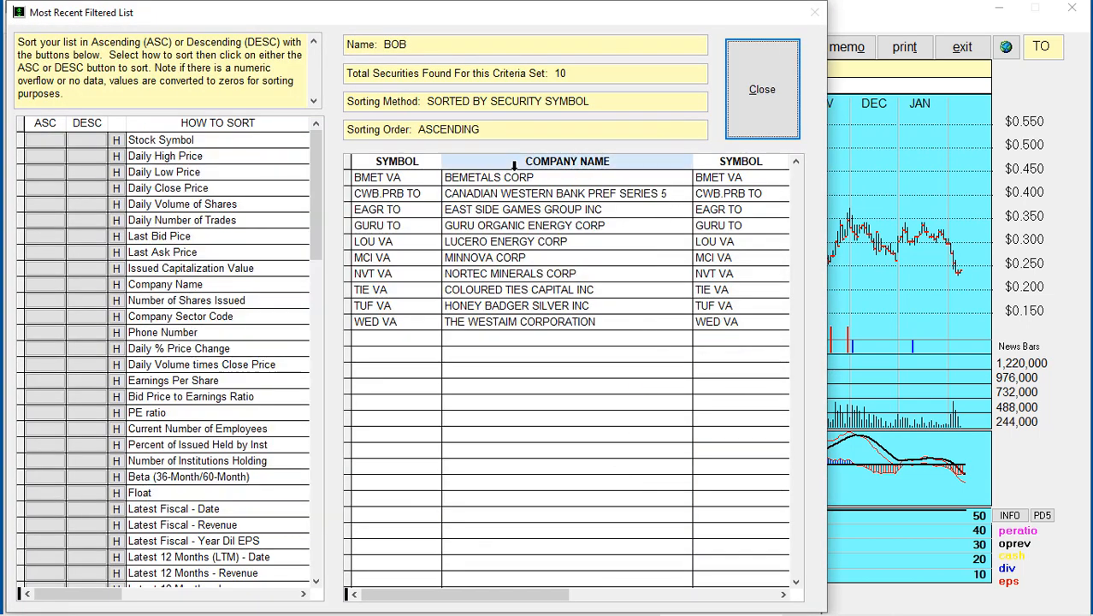
click(764, 98)
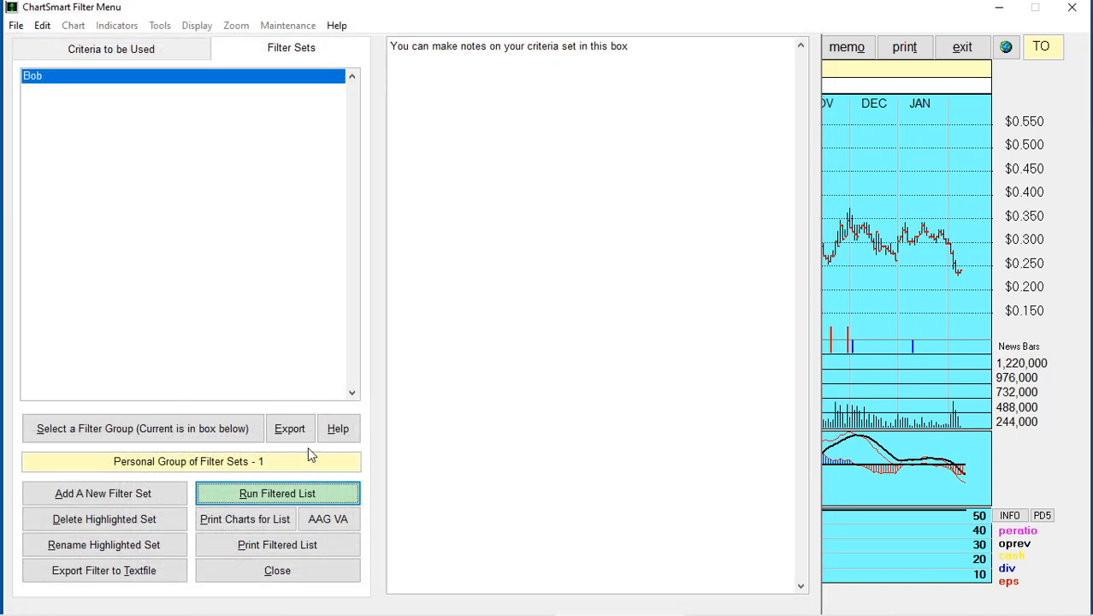
Review the formula of Custom Calculated List Number 3 in the Formula Entry window and close the formula windows.
click(116, 51)
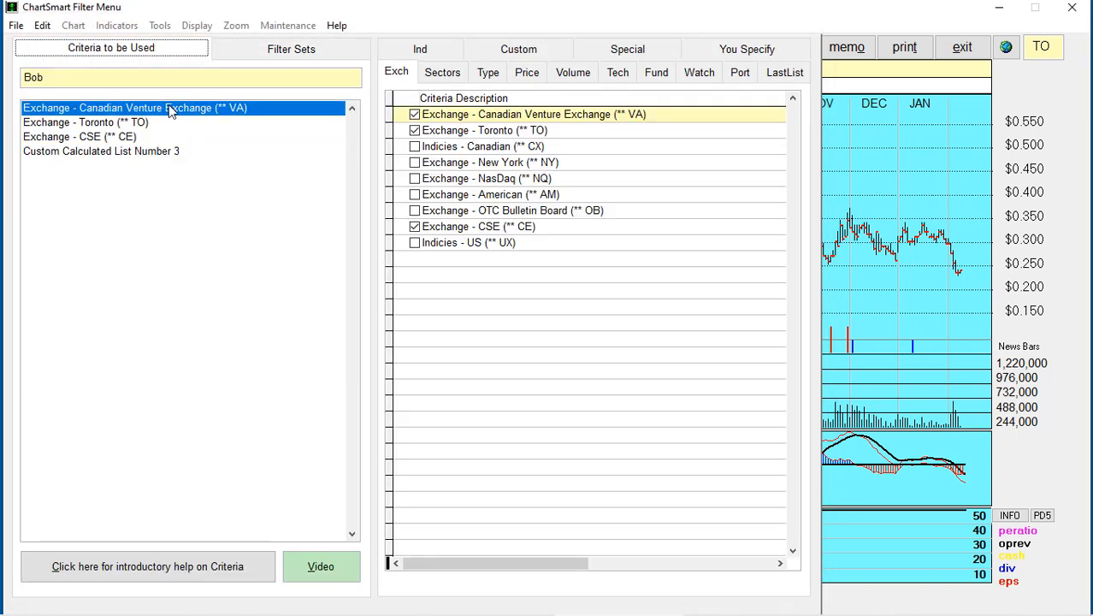
click(274, 54)
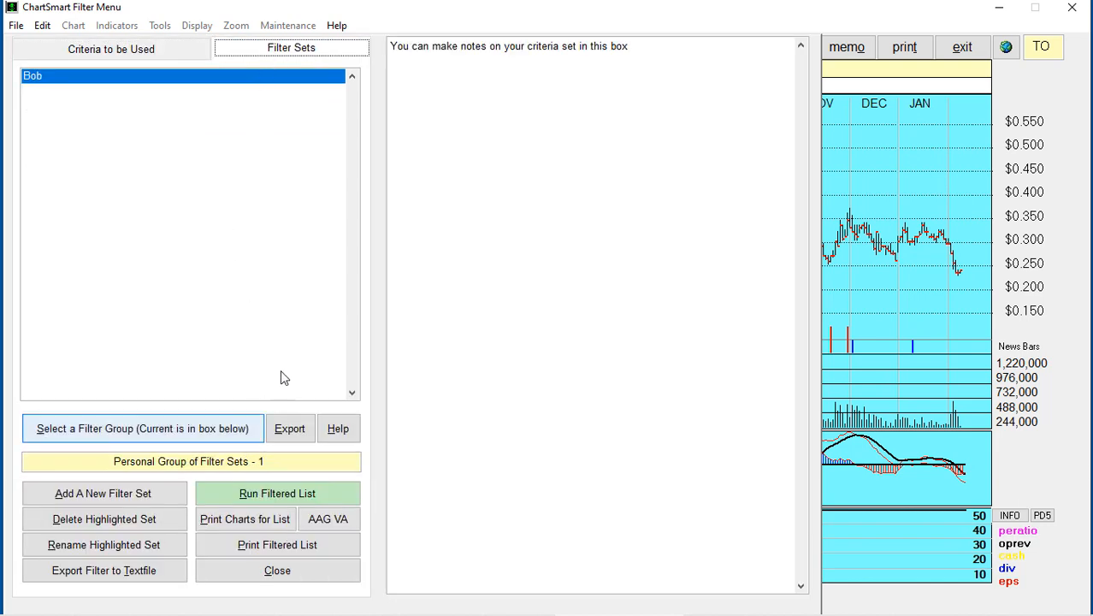
click(113, 50)
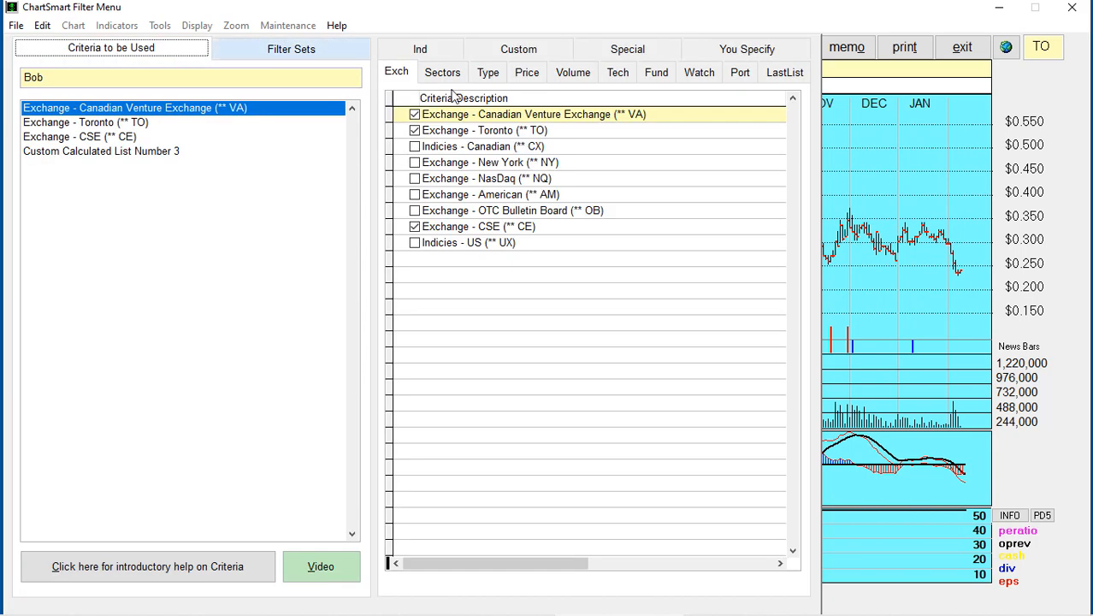
click(152, 154)
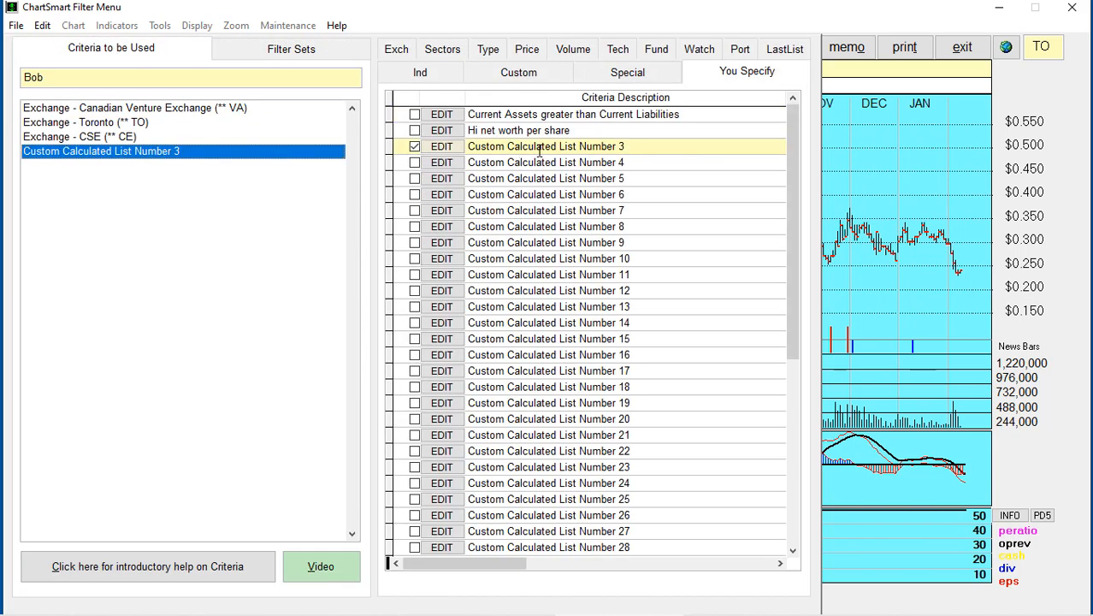
click(441, 147)
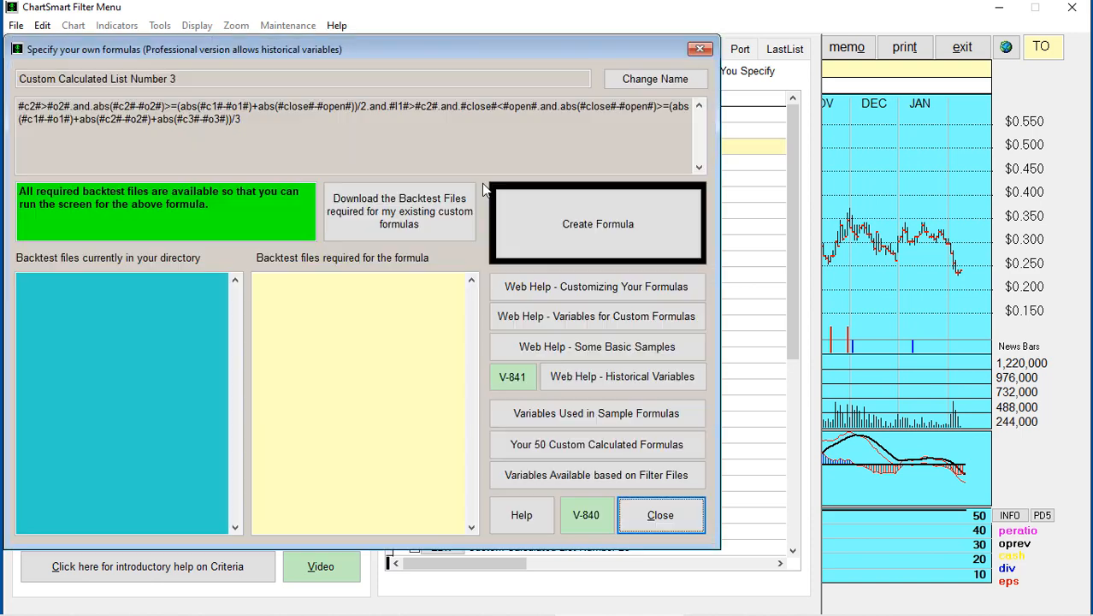
click(560, 246)
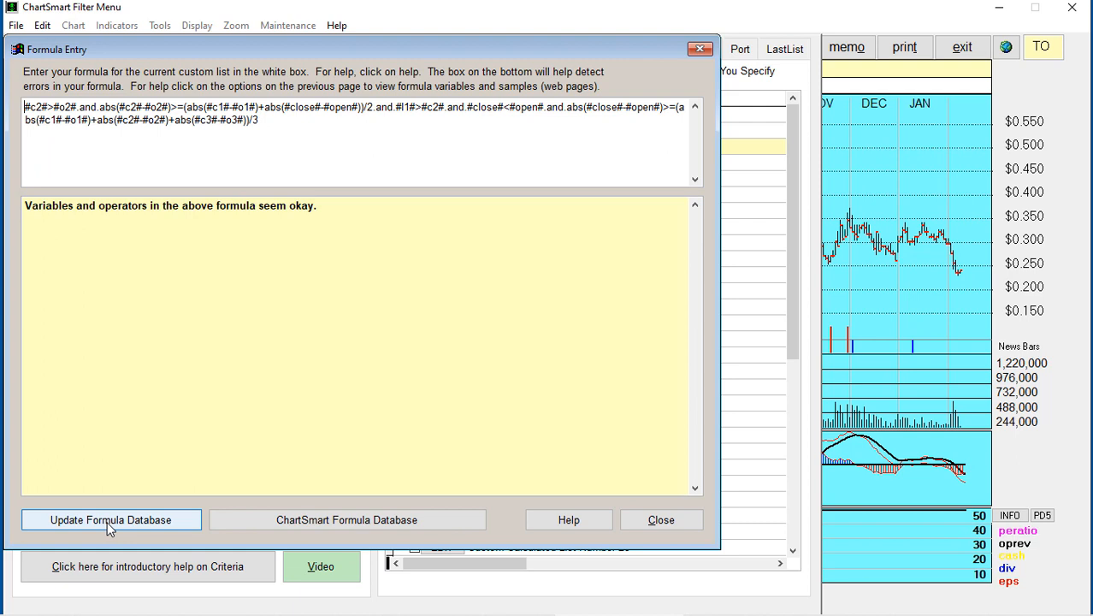
click(663, 523)
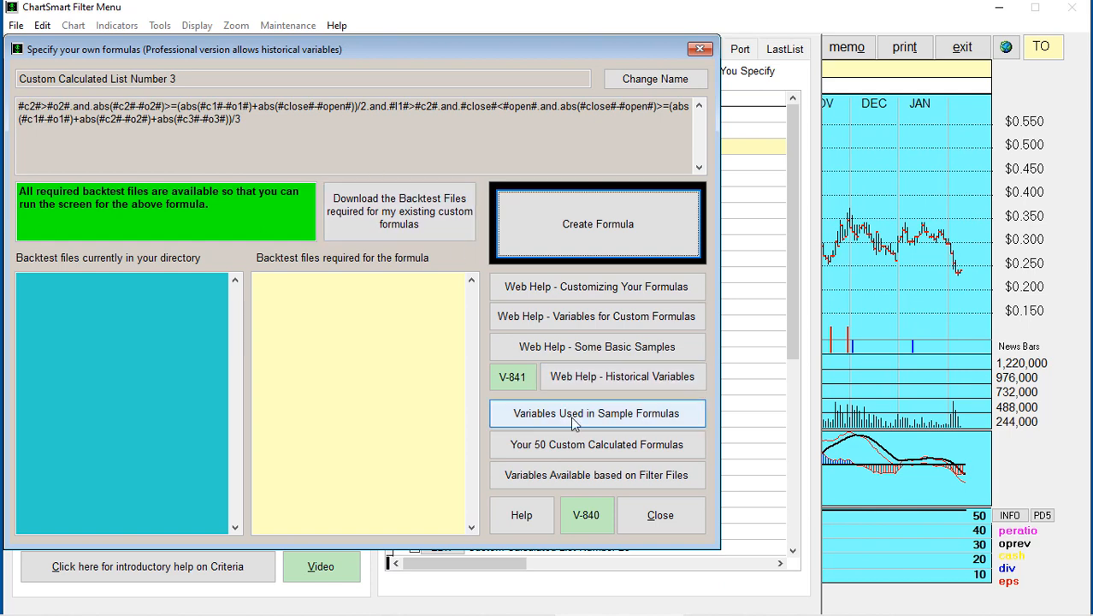
click(660, 515)
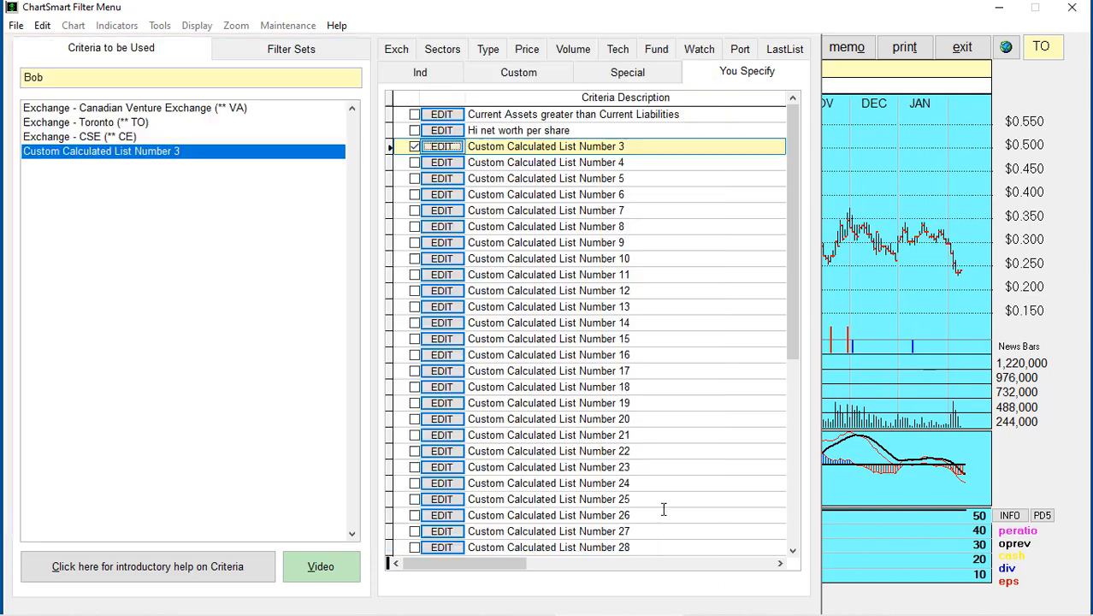
Leave the filter menu for the chart and open the Backtest file downloader for historical variables.
click(310, 52)
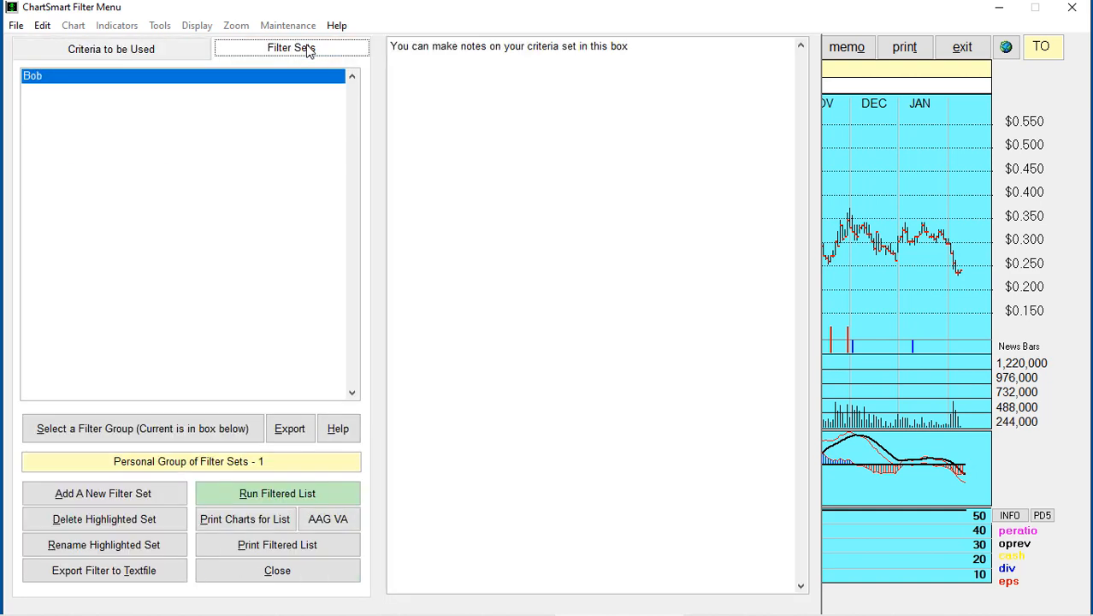
click(293, 565)
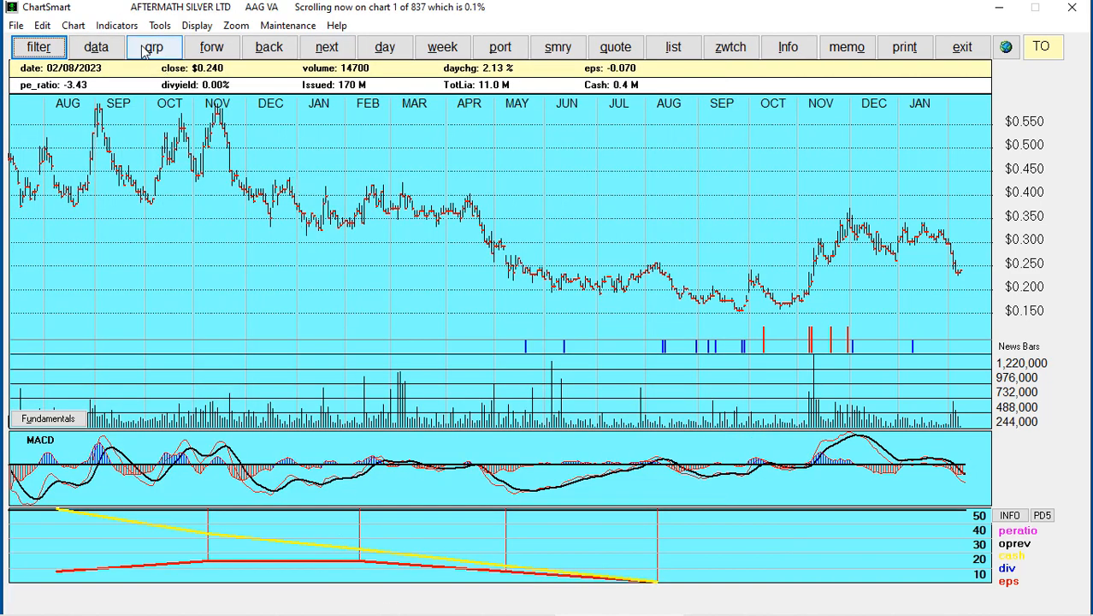
click(159, 25)
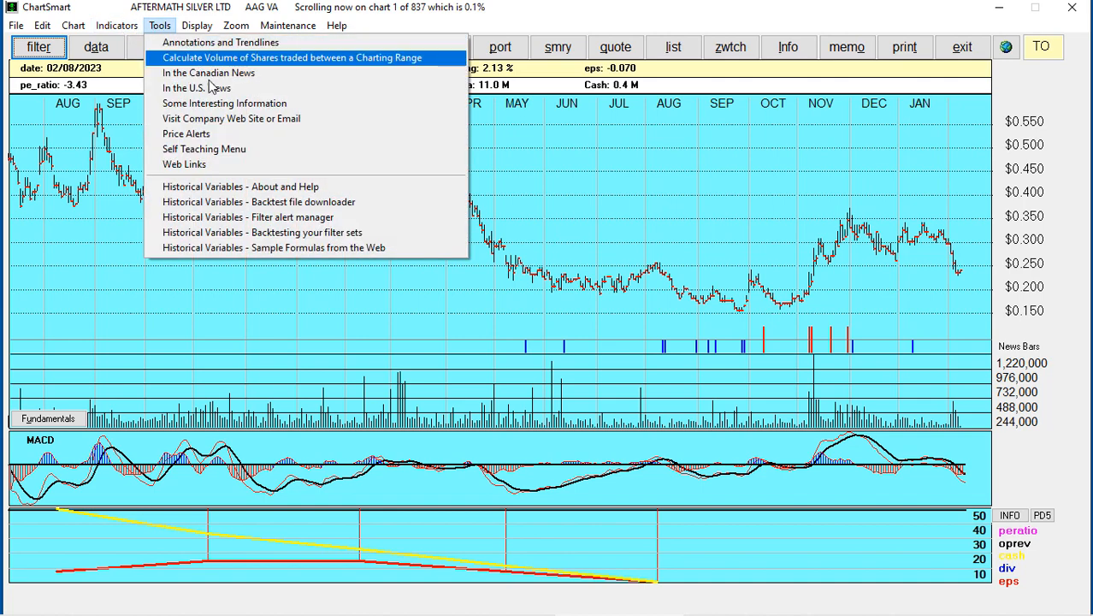
click(281, 206)
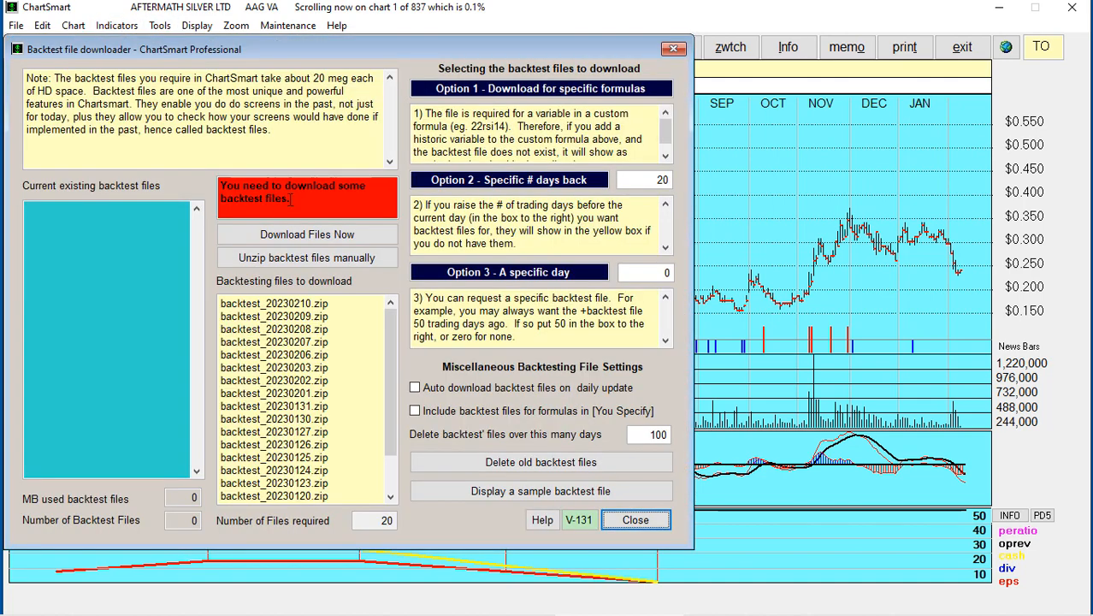
Try to display a sample backtest file and dismiss the confirmation.
click(522, 496)
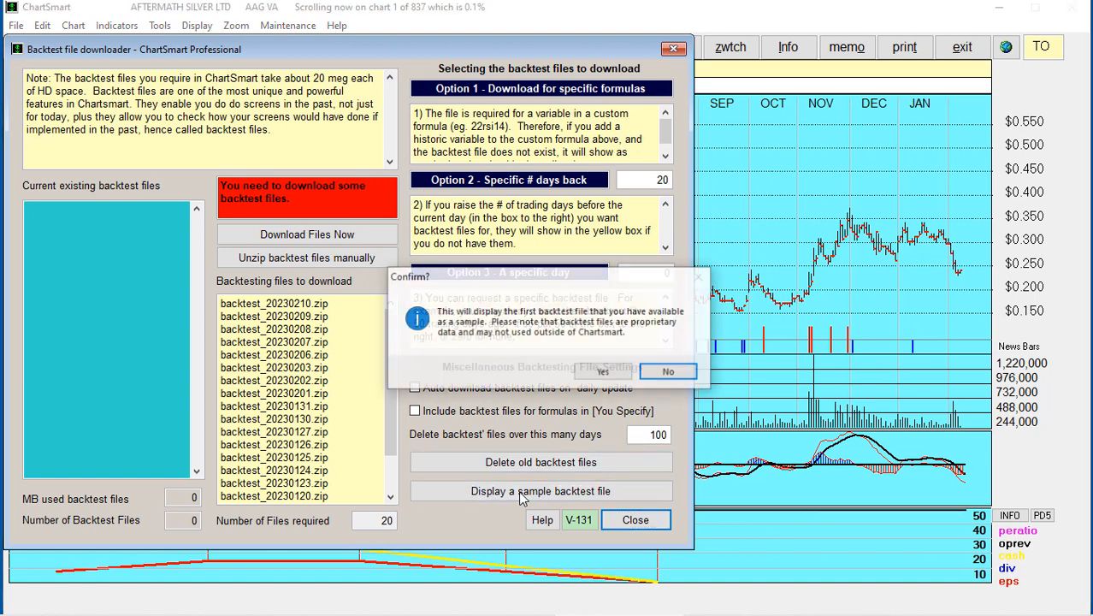
click(604, 375)
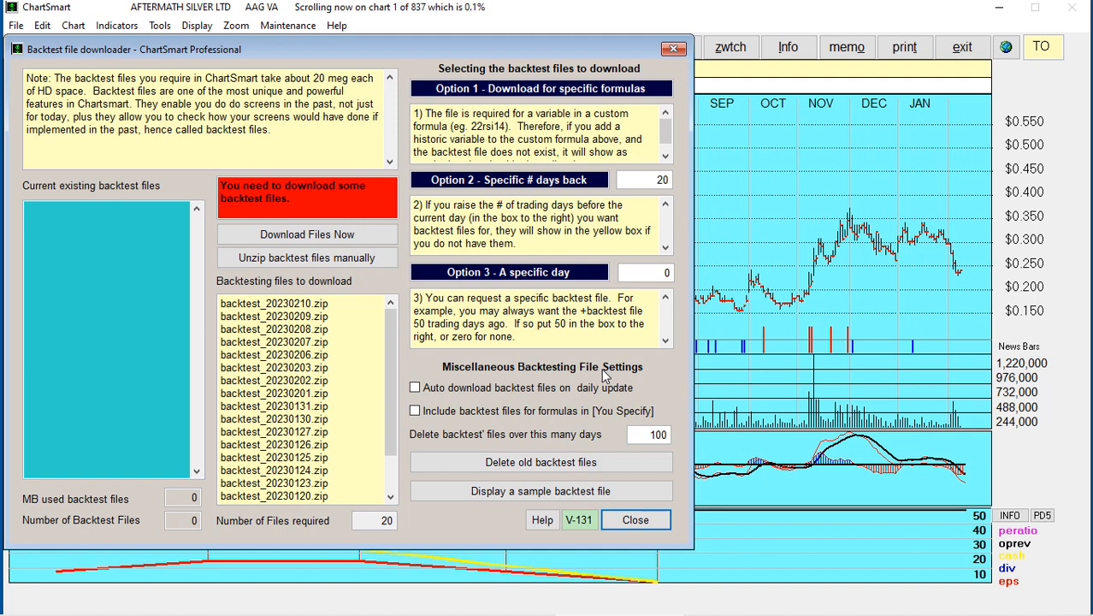
click(540, 494)
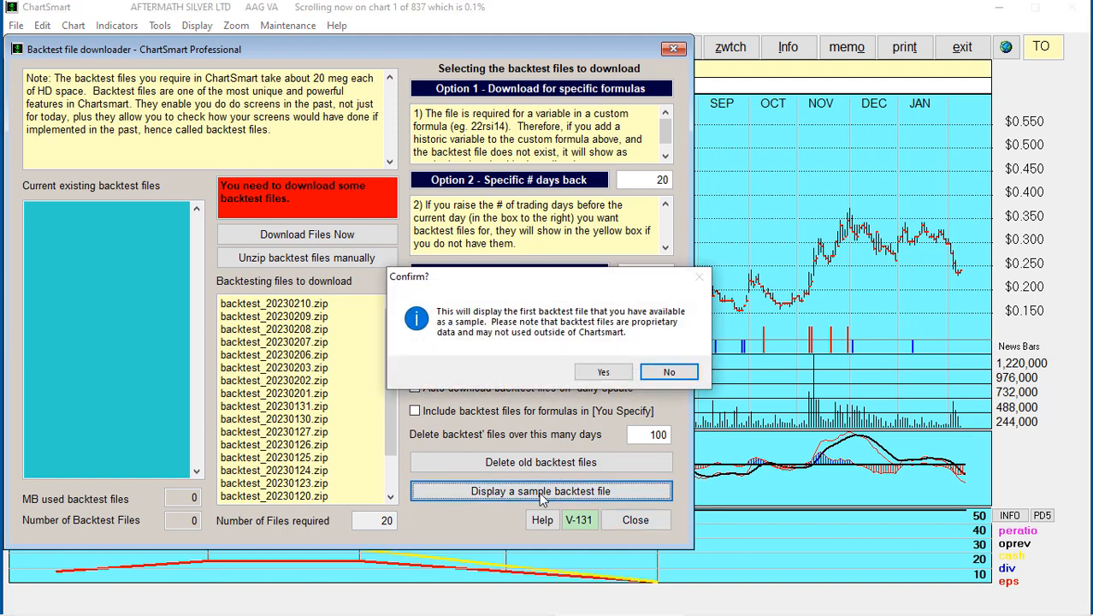
click(669, 371)
click(580, 368)
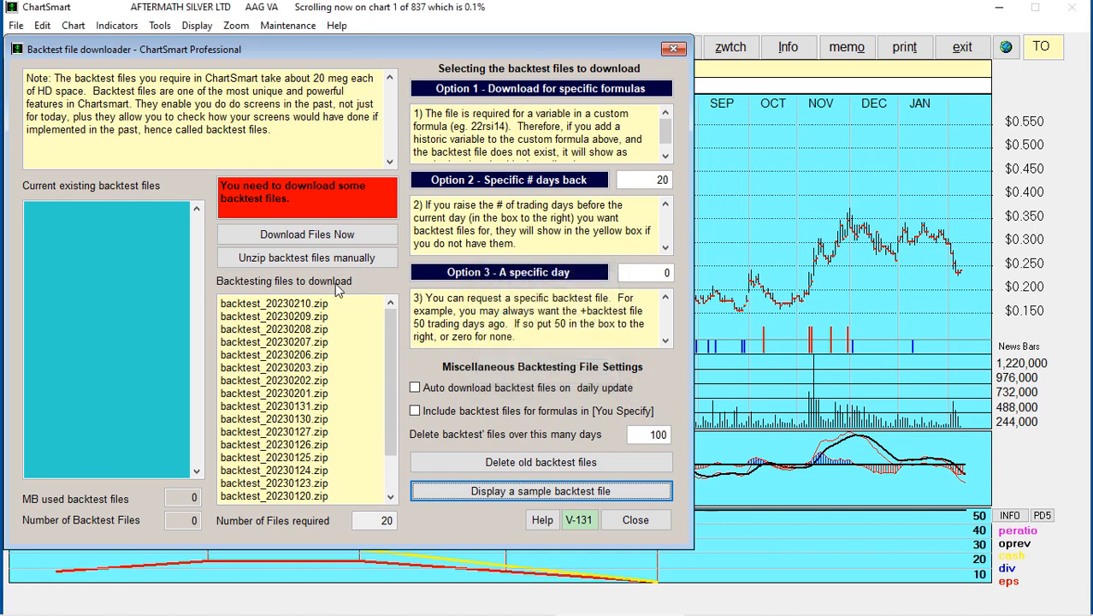
Download some of the required backtest files, stop the transfer early and unzip the downloaded files manually.
click(280, 242)
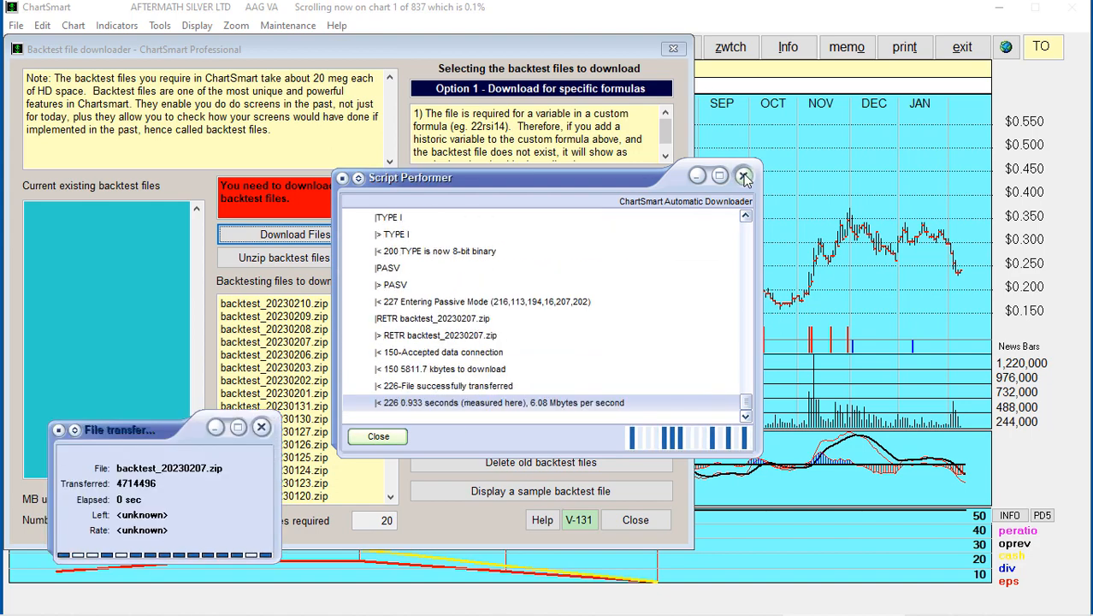
click(378, 436)
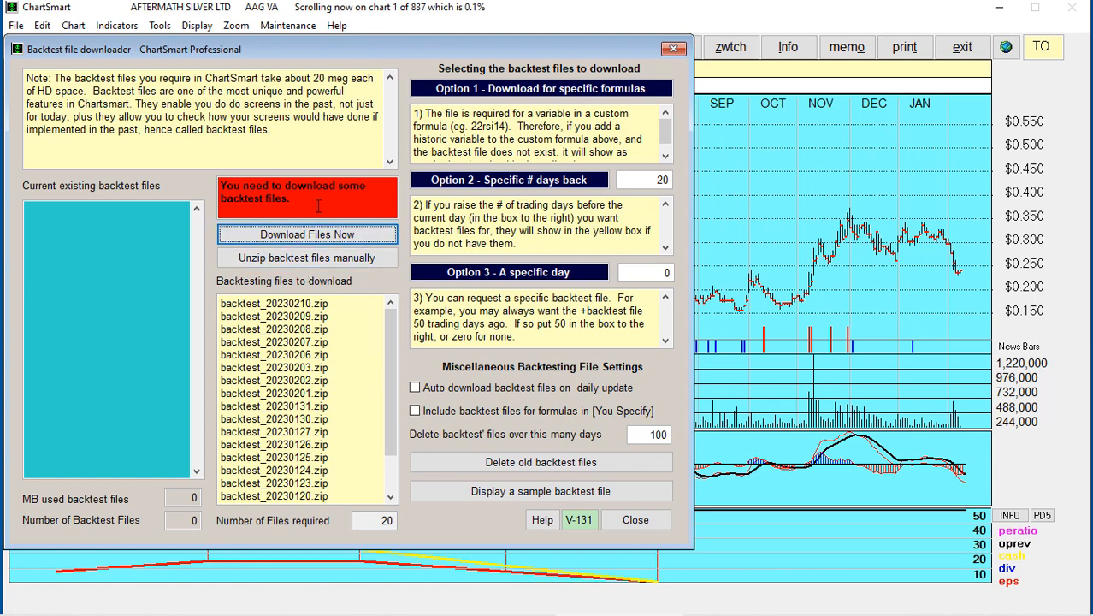
click(305, 264)
click(602, 382)
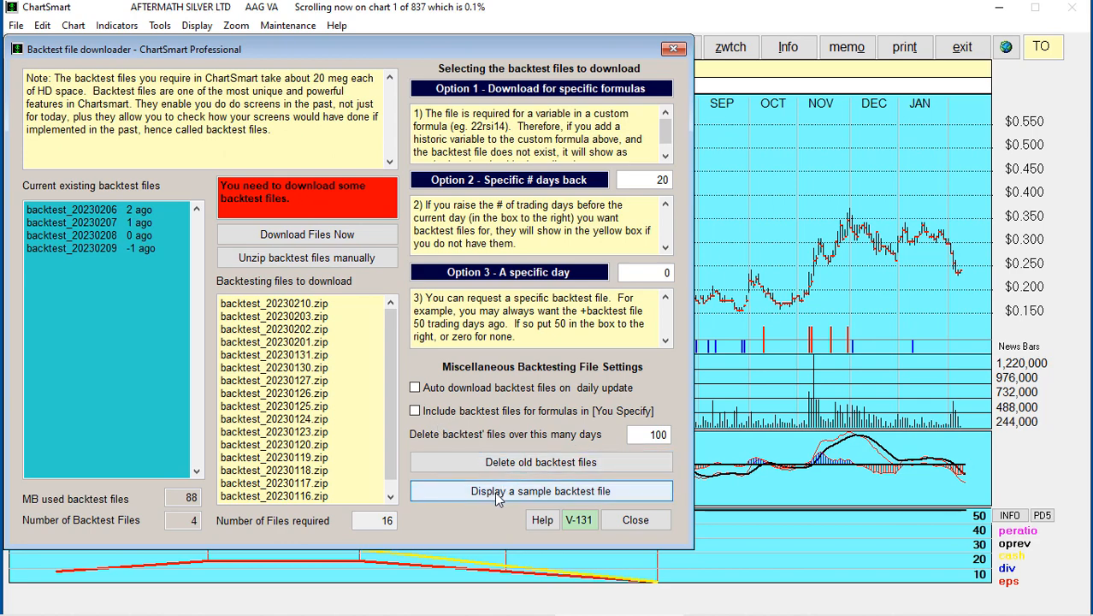
Display the sample backtest file and page down through its list of securities.
click(556, 491)
click(602, 371)
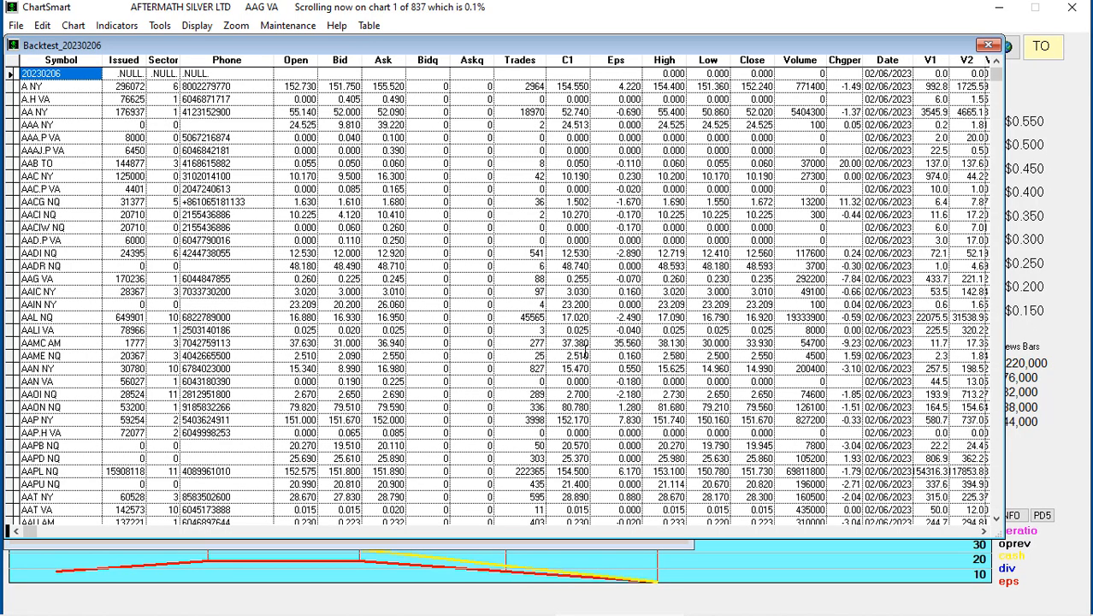
key(Page_Down)
key(Page_Down)
key(Page_Down)
key(Page_Down)
key(Page_Down)
key(Page_Down)
key(Page_Down)
key(Page_Down)
key(Page_Down)
key(Page_Down)
key(Page_Down)
key(Page_Down)
key(Page_Down)
key(Page_Down)
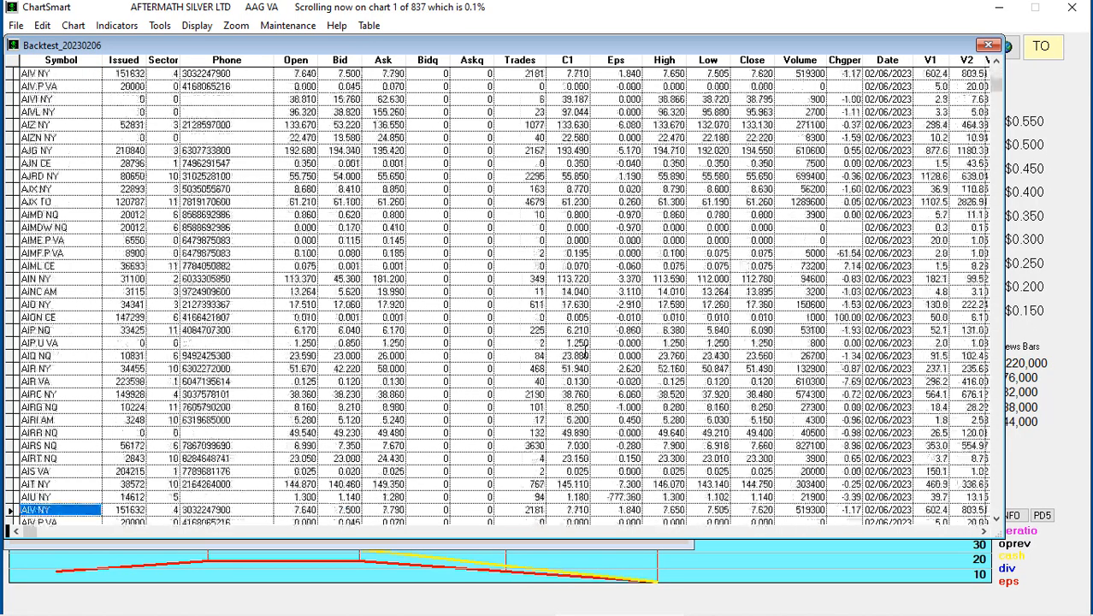
key(Page_Down)
key(Page_Down)
key(Page_Down)
key(Page_Down)
key(Page_Down)
key(Page_Down)
key(Page_Down)
key(Page_Down)
key(Page_Down)
key(Page_Down)
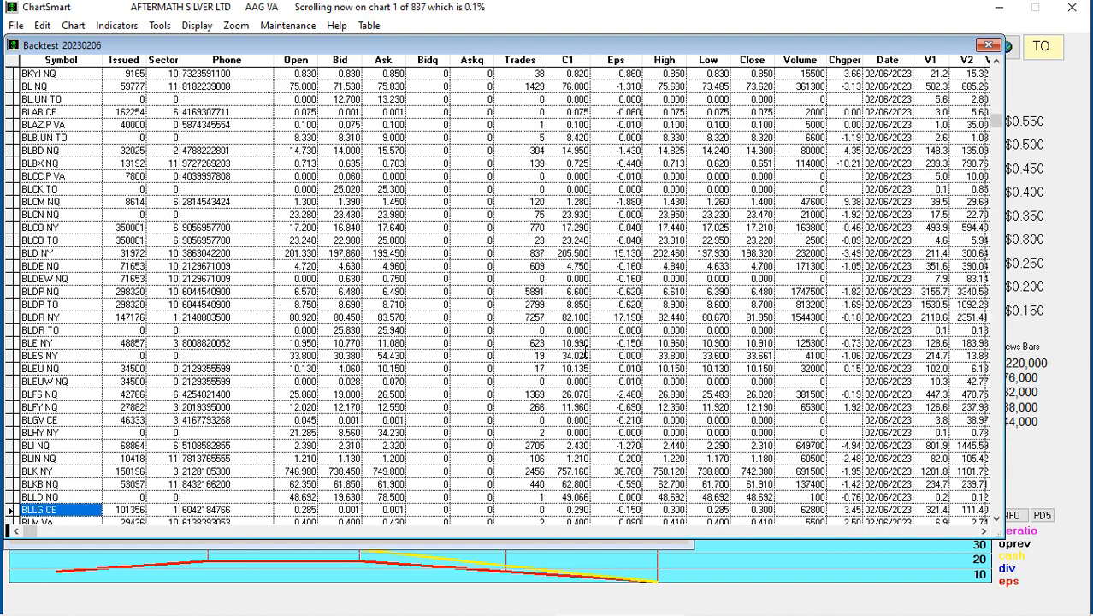
Examine the data columns across the sample backtest file, and close the file and the backtest file downloader.
key(Right)
key(Right)
key(Right)
key(Right)
key(Right)
key(Right)
key(Right)
key(Right)
key(Right)
key(Right)
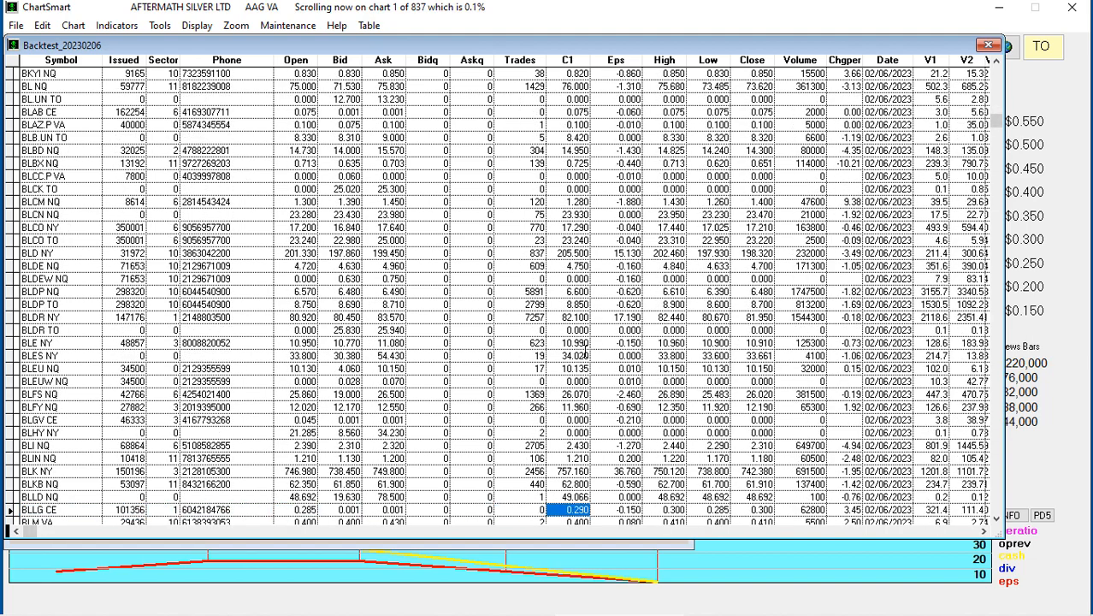
key(Right)
key(Right)
key(Right)
key(Right)
key(Right)
key(Right)
key(Right)
key(Right)
key(Right)
key(Right)
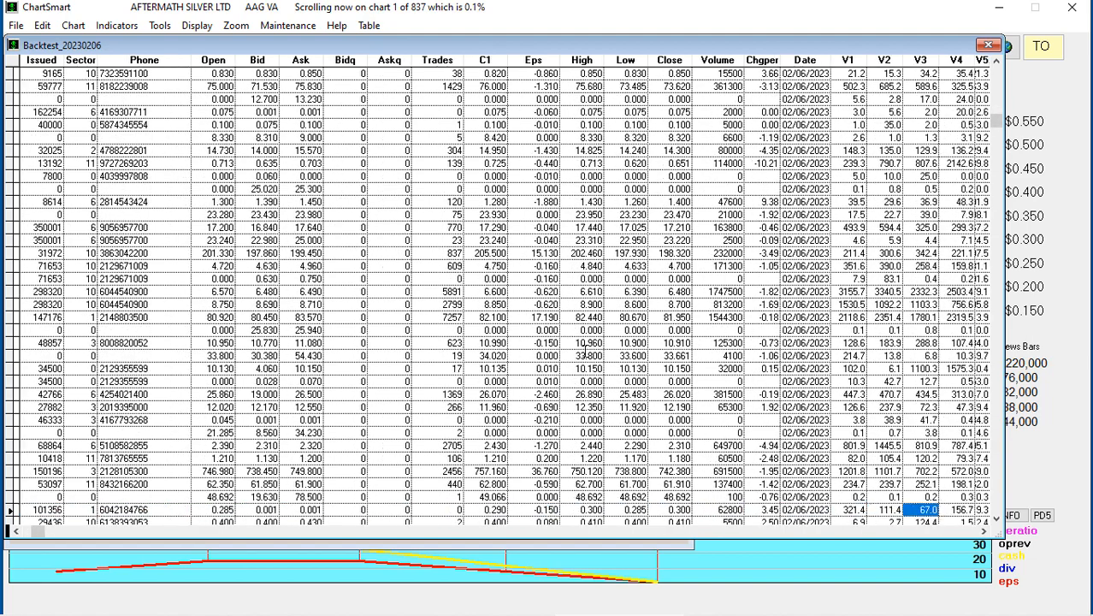
key(Right)
key(Right)
key(Right)
key(Right)
key(Right)
key(Right)
key(Right)
key(Right)
key(Right)
key(Right)
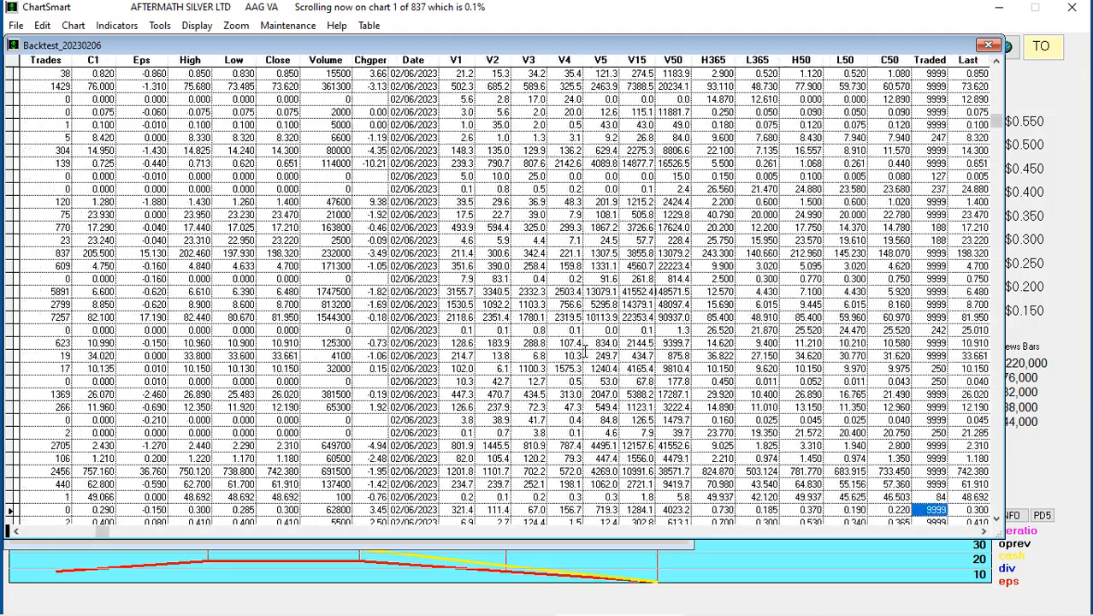
key(Right)
key(Right)
key(Right)
key(Right)
key(Right)
key(Right)
key(Right)
key(Right)
key(Escape)
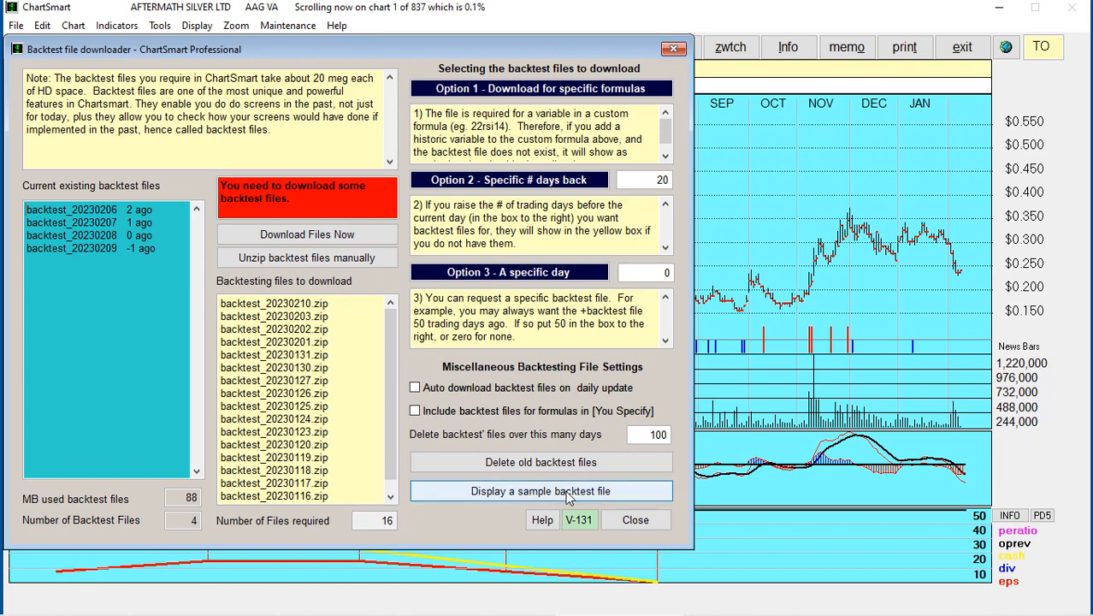
click(625, 523)
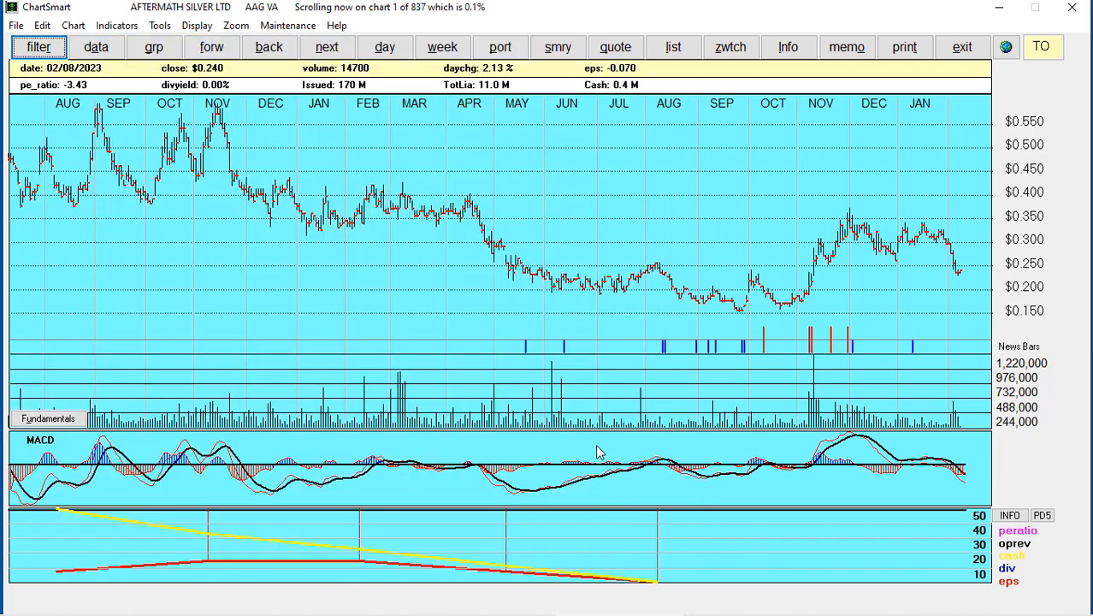
Open the filter menu and view the user-specified custom formula criteria.
click(57, 49)
click(80, 53)
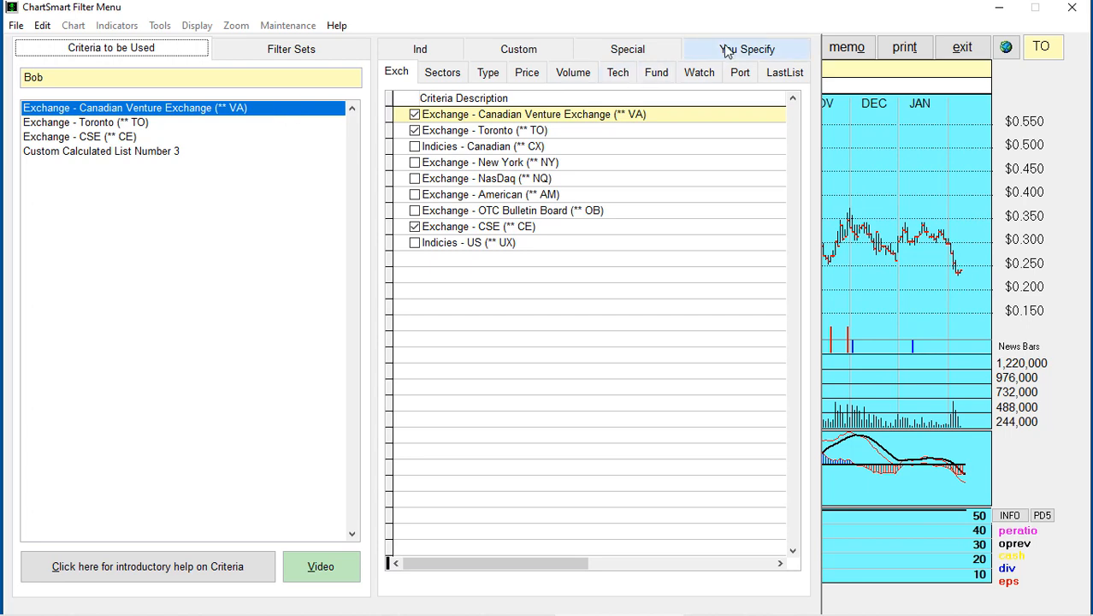
click(762, 53)
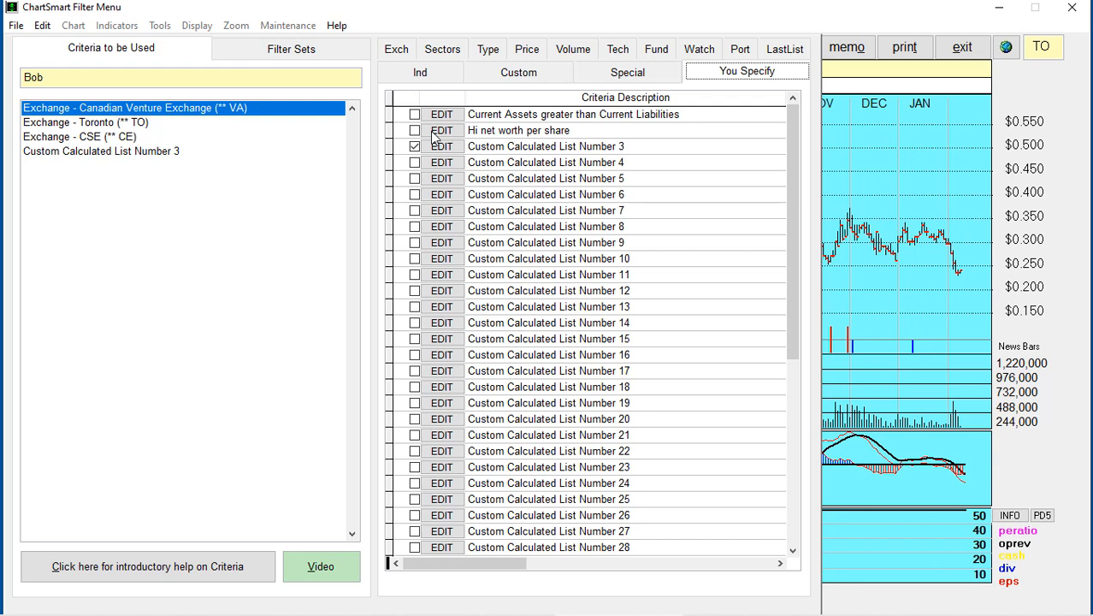
Review the filter set options and return to the criteria used in the current filter set.
click(281, 51)
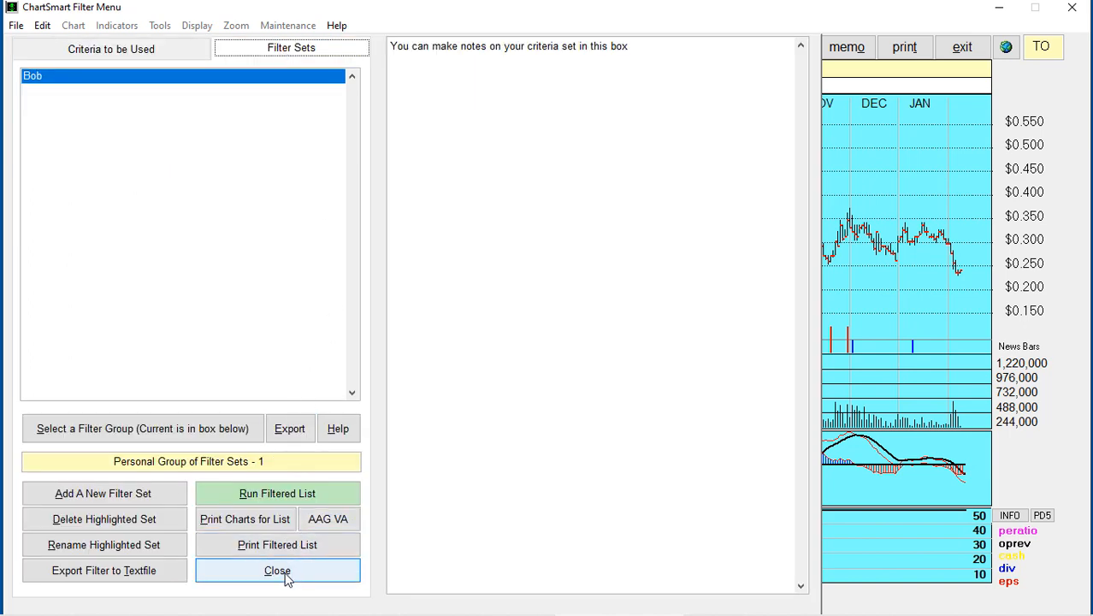
click(144, 41)
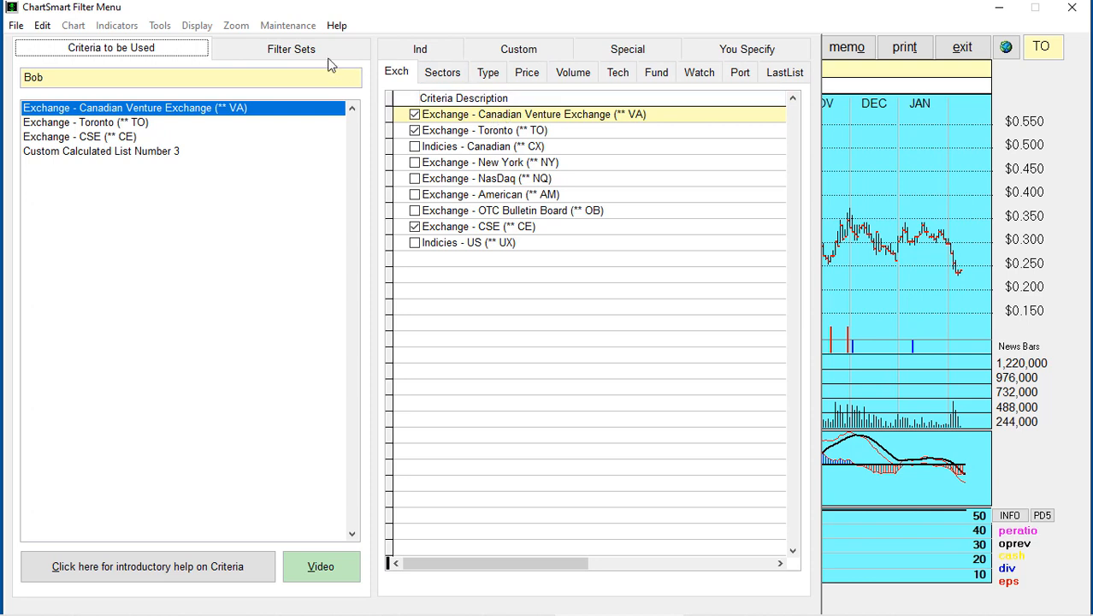
click(300, 52)
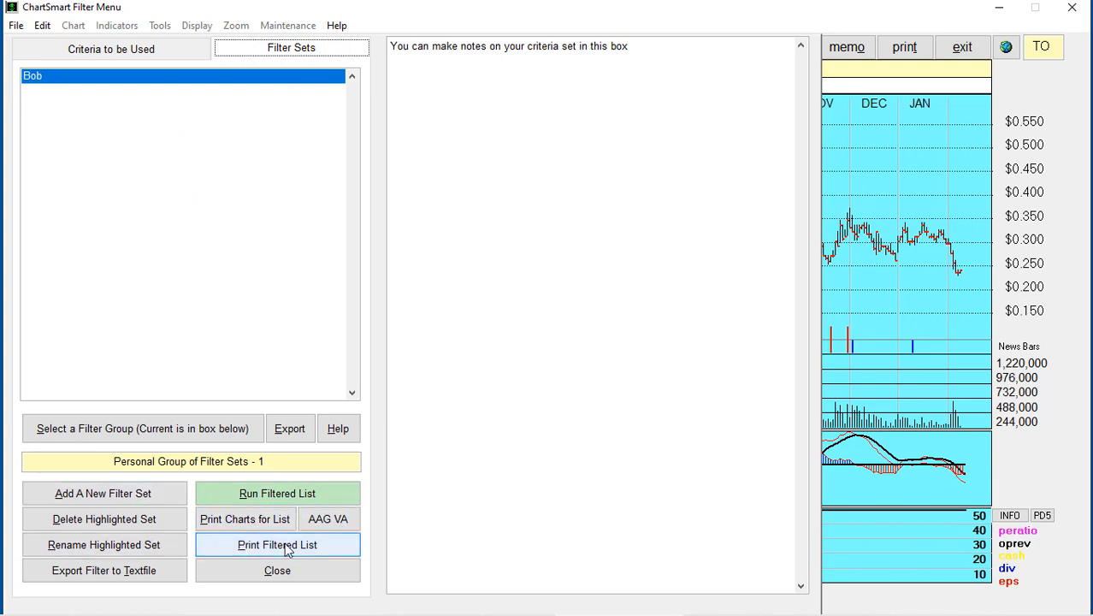
click(117, 51)
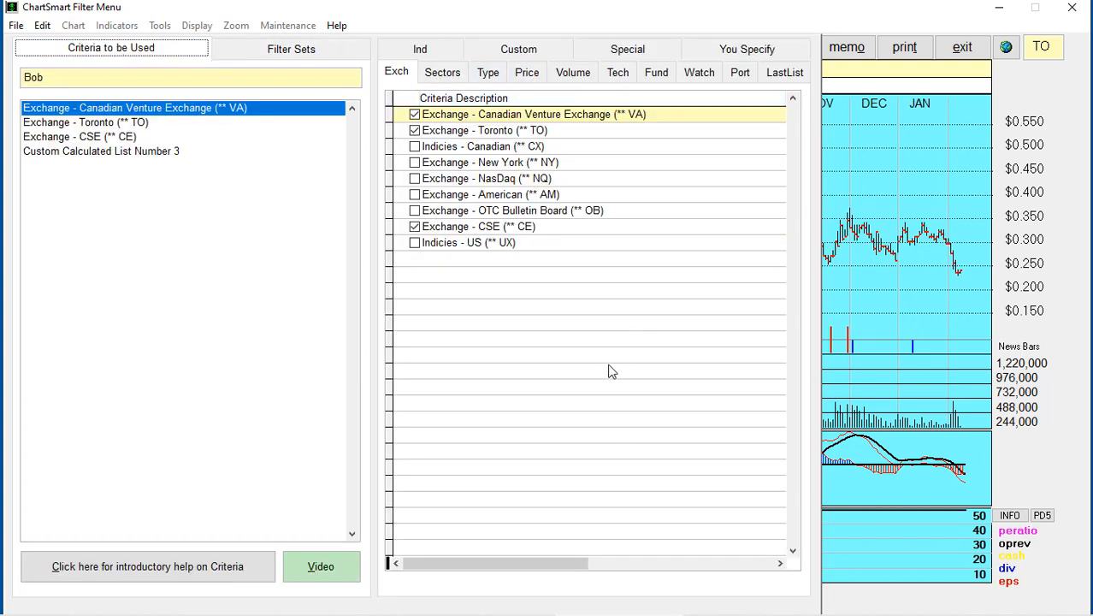
mouse_move(641, 612)
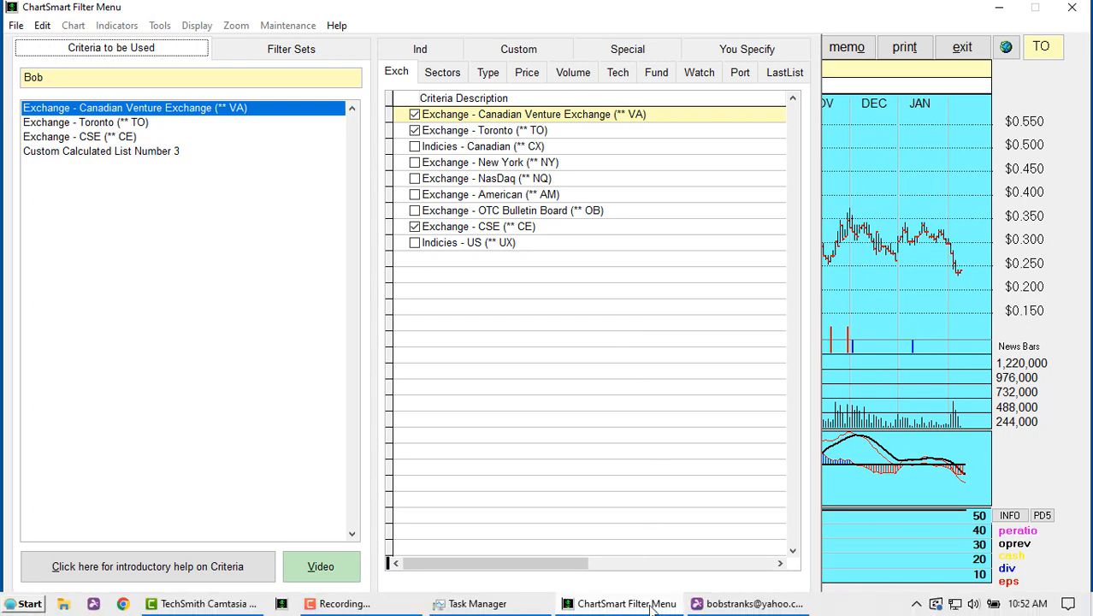